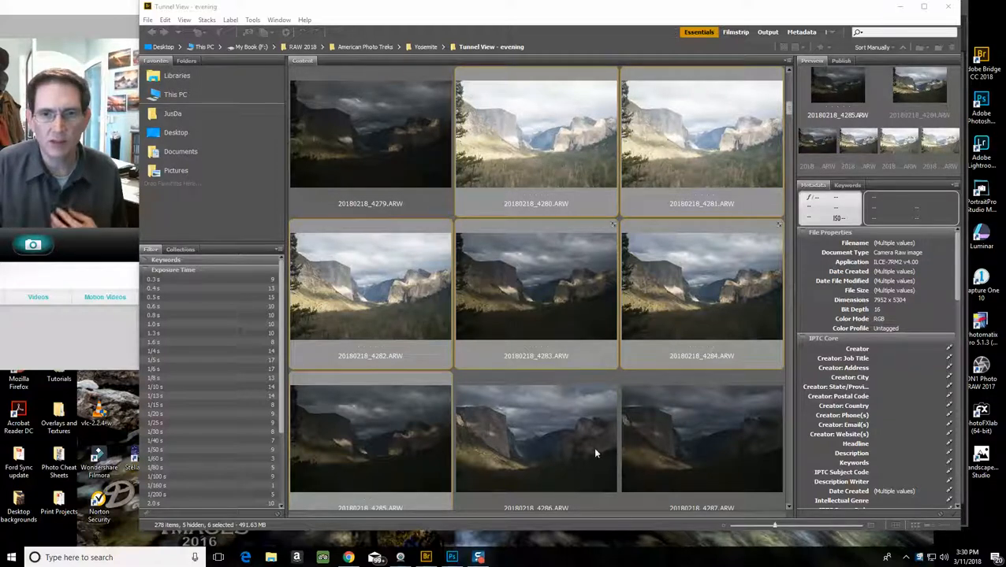
Step: Preview the bracketed exposures 20180218_4281 to 20180218_4285 one at a time
left_click(410, 443)
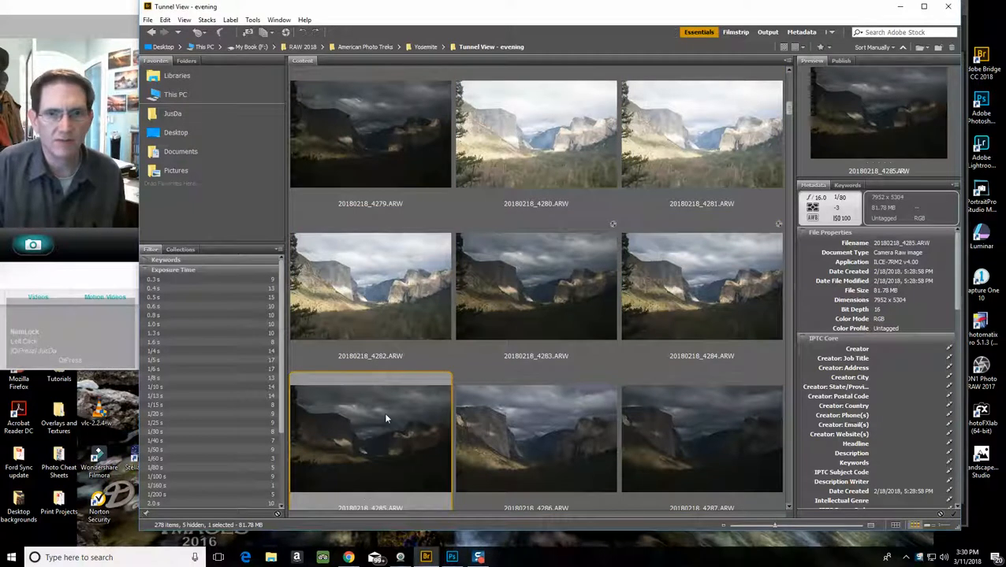
left_click(387, 324)
left_click(604, 314)
left_click(688, 284)
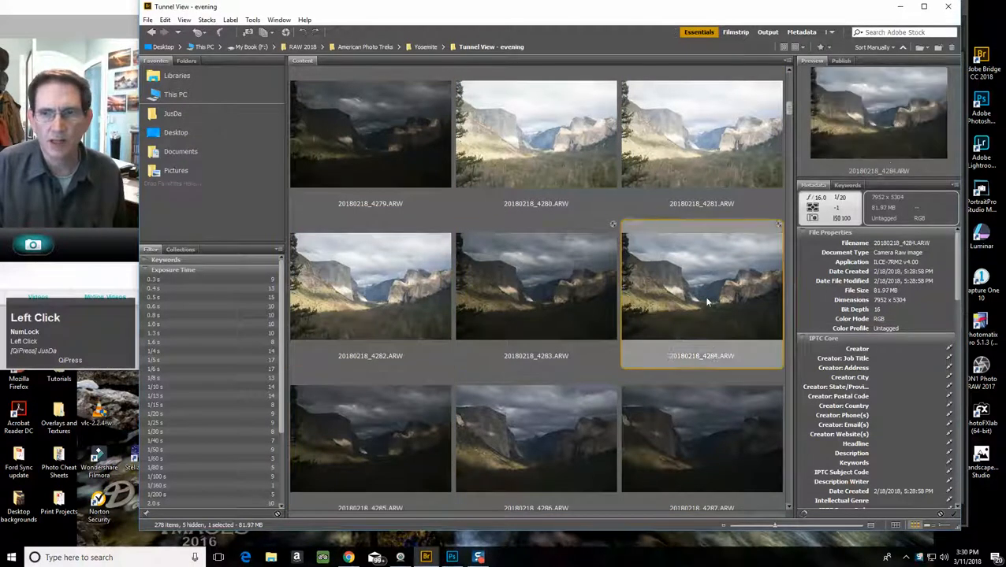
left_click(691, 174)
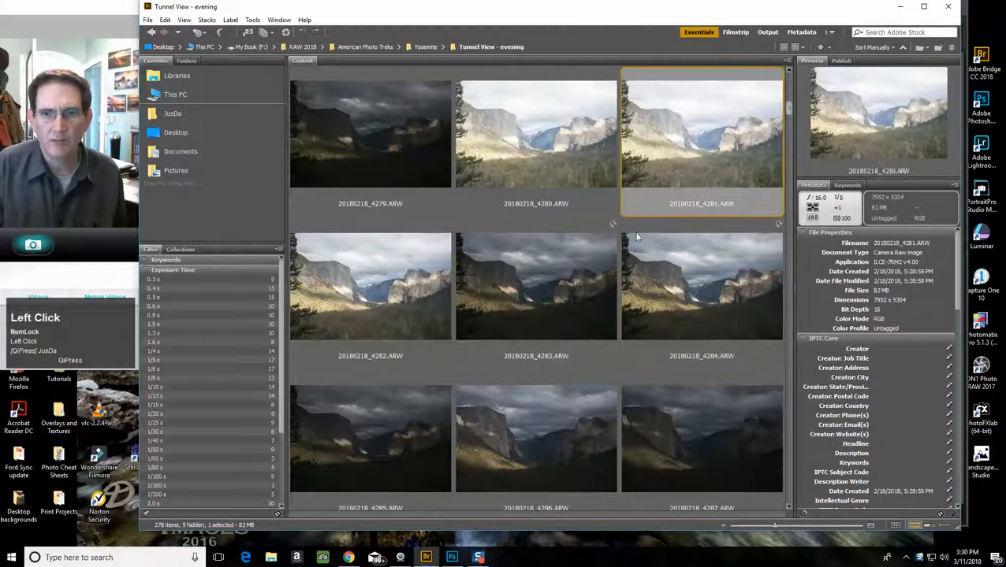
Step: Select the five raw exposures 20180218_4281 to 20180218_4285 together and open them in Camera Raw
left_click(383, 469)
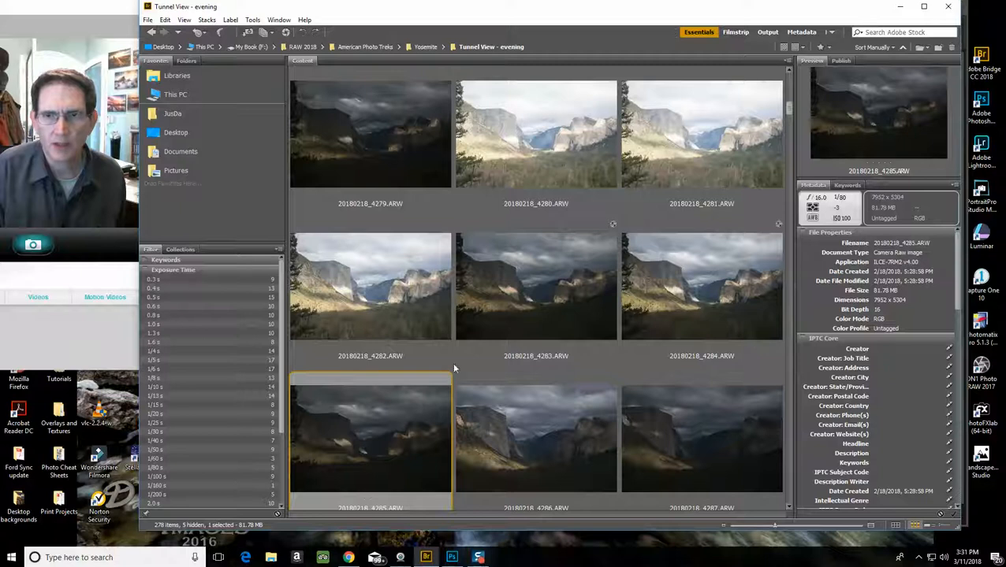
left_click(663, 319, "ctrl")
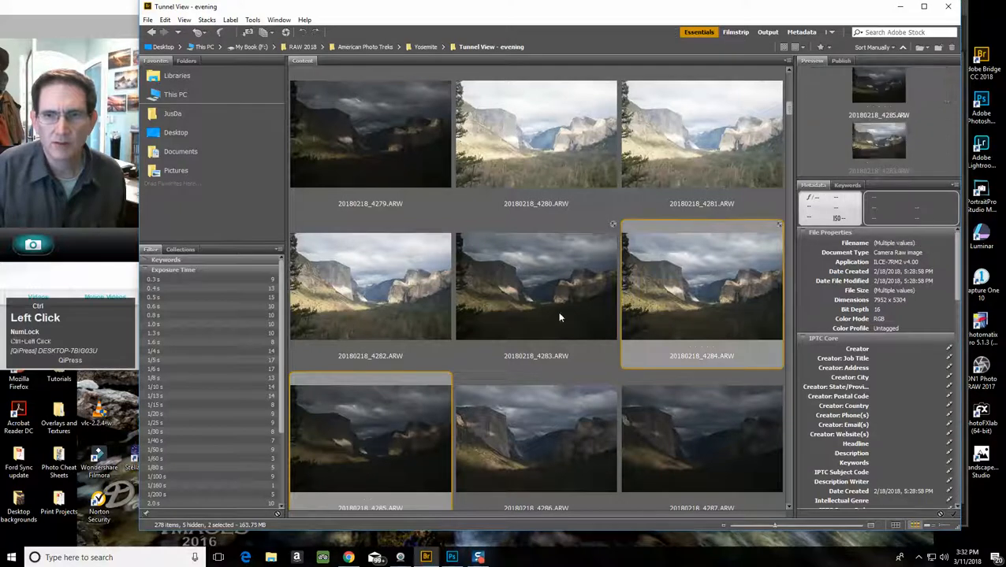
left_click(561, 311, "ctrl")
left_click(336, 325, "ctrl")
left_click(749, 118, "ctrl")
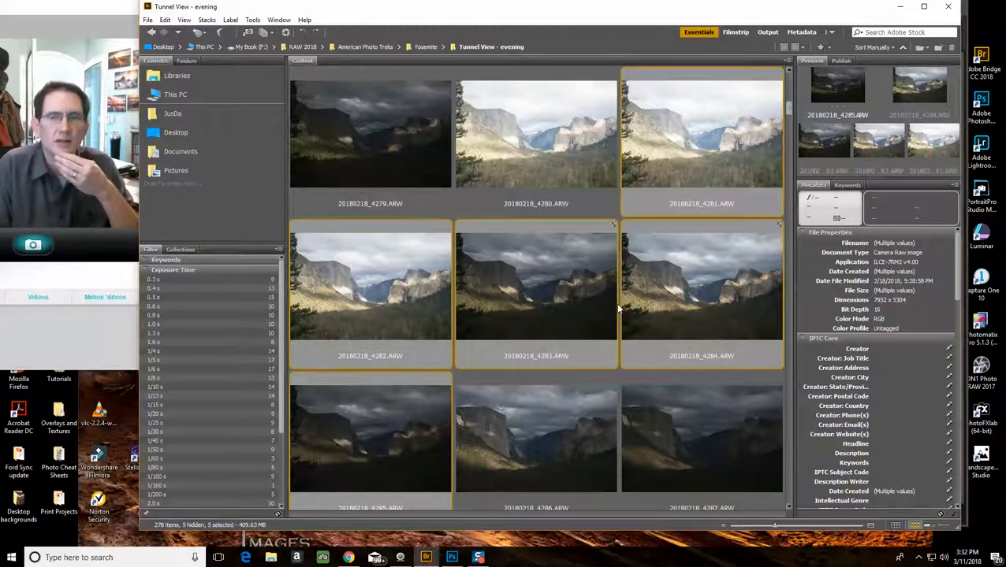
double_click(539, 324)
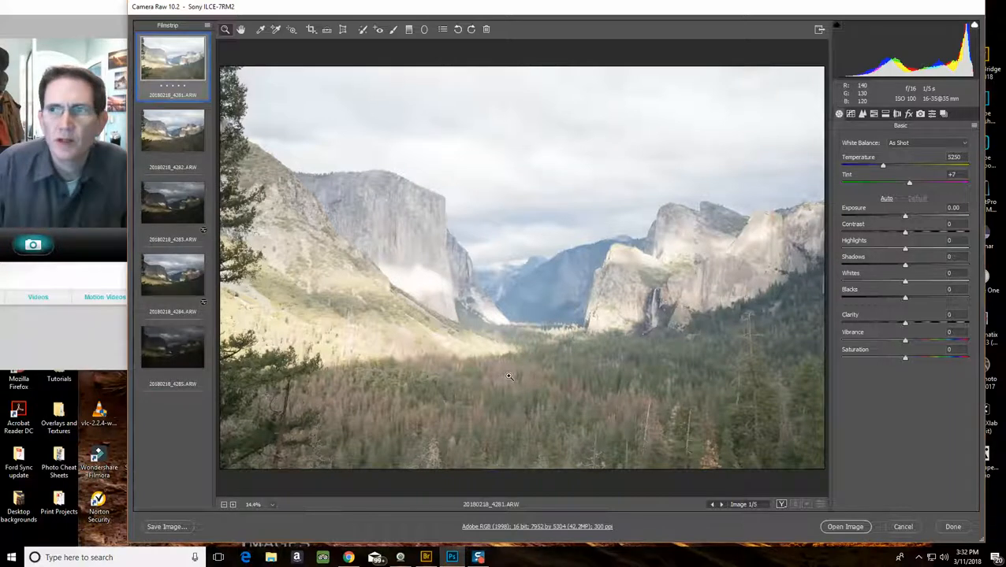
Step: Examine each of the five exposures in turn at full view, comparing their brightness and histograms
left_click(186, 139)
left_click(312, 168)
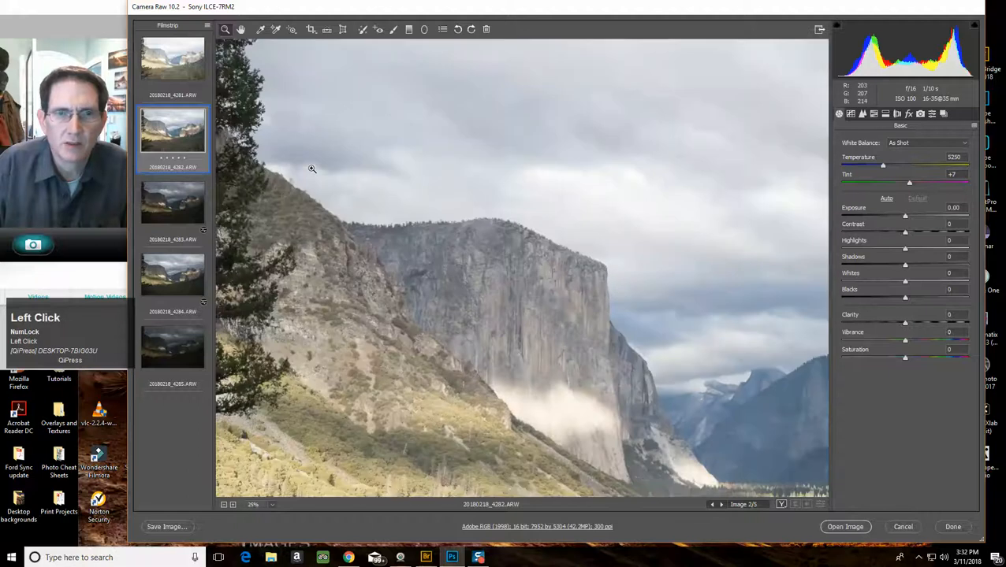
left_click(271, 505)
left_click(268, 477)
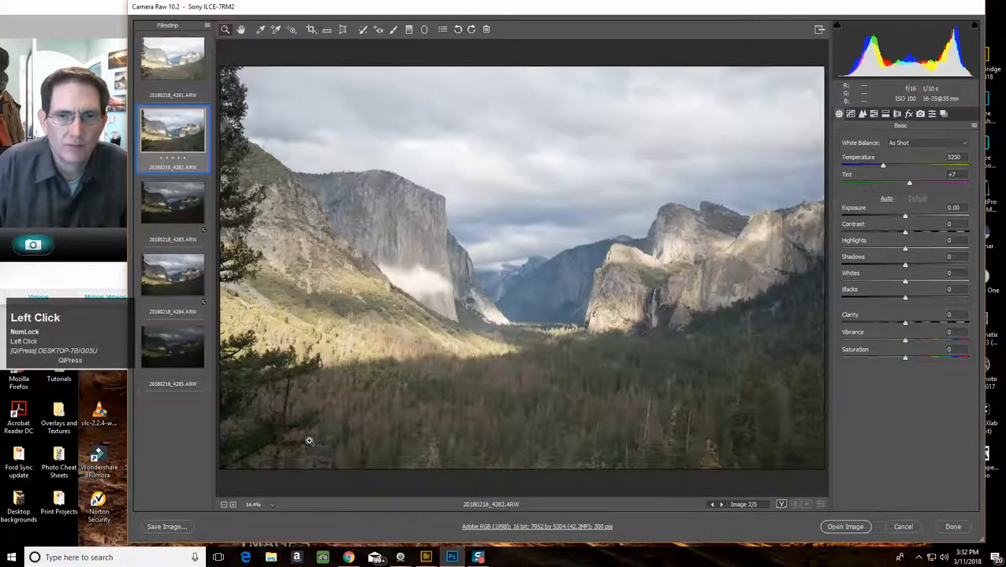
left_click(166, 207)
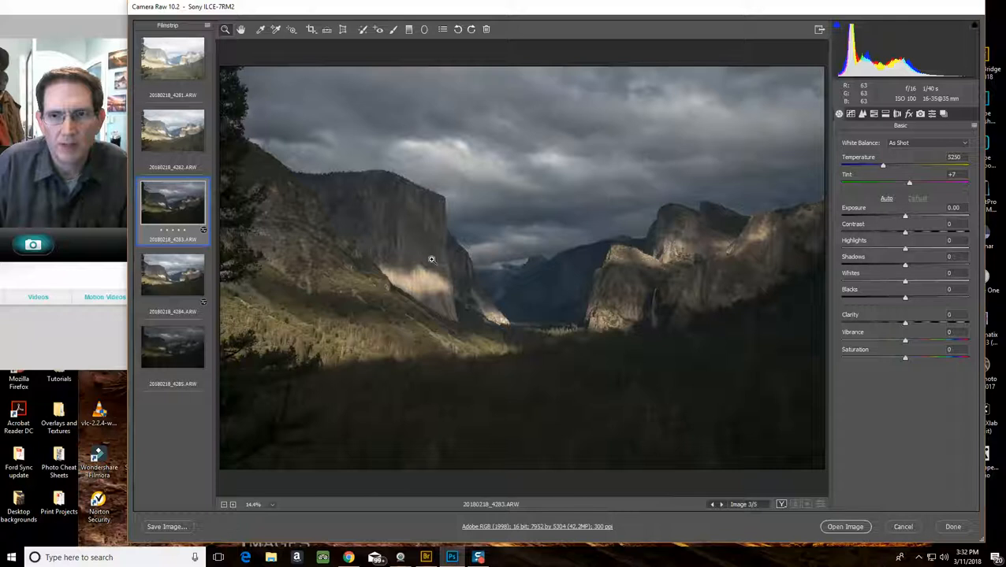
left_click(163, 288)
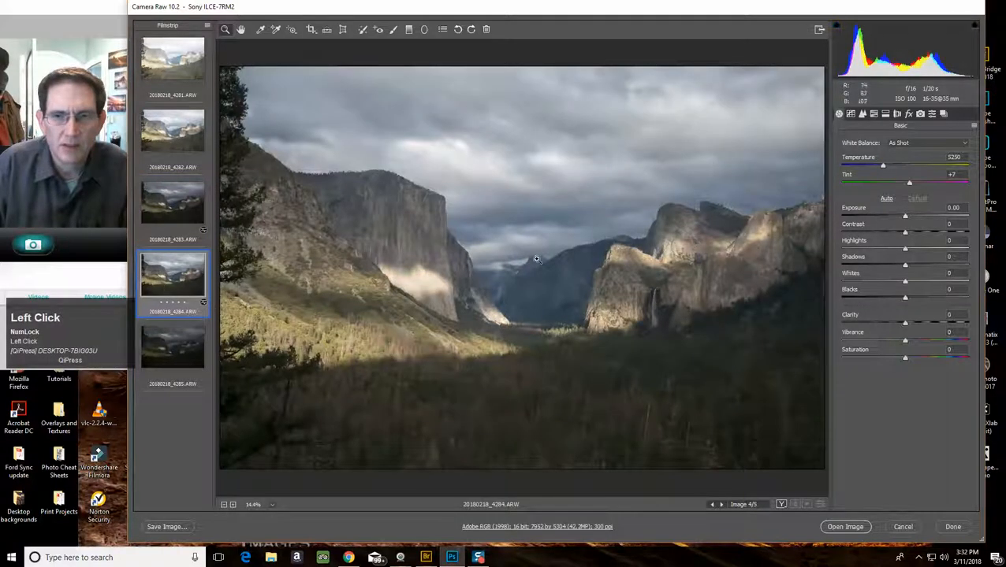
left_click(175, 343)
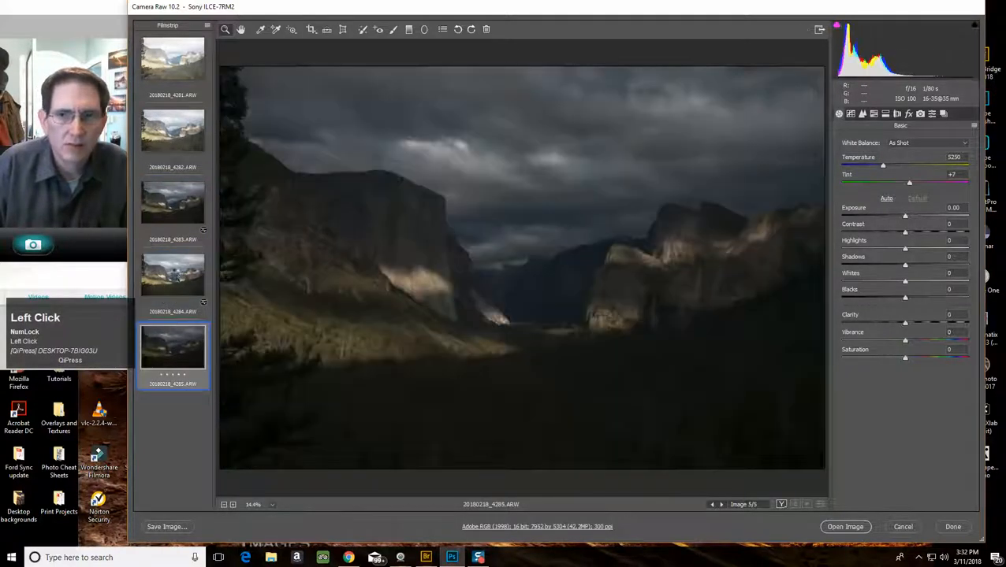
left_click(172, 274)
left_click(172, 203)
left_click(174, 150)
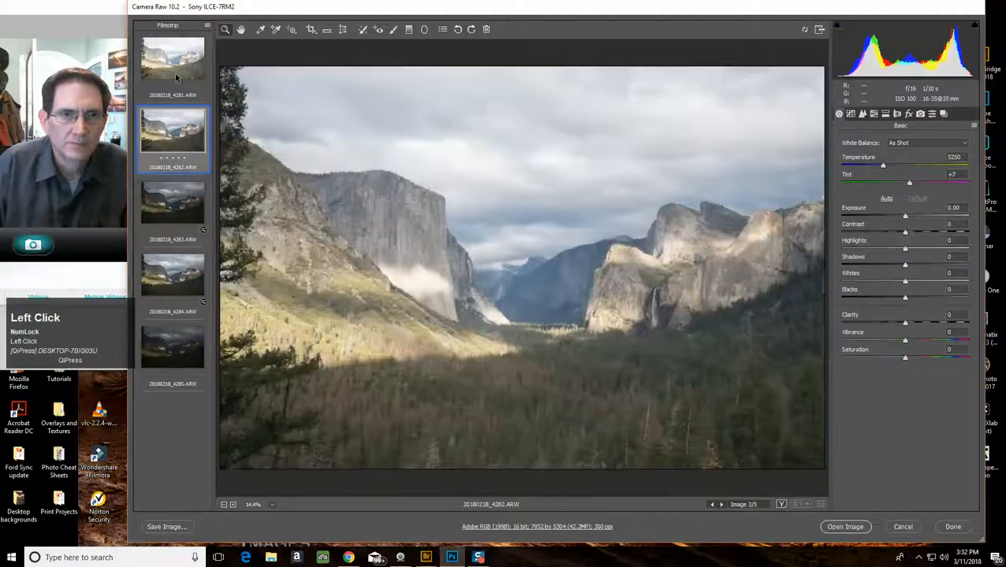
left_click(176, 76)
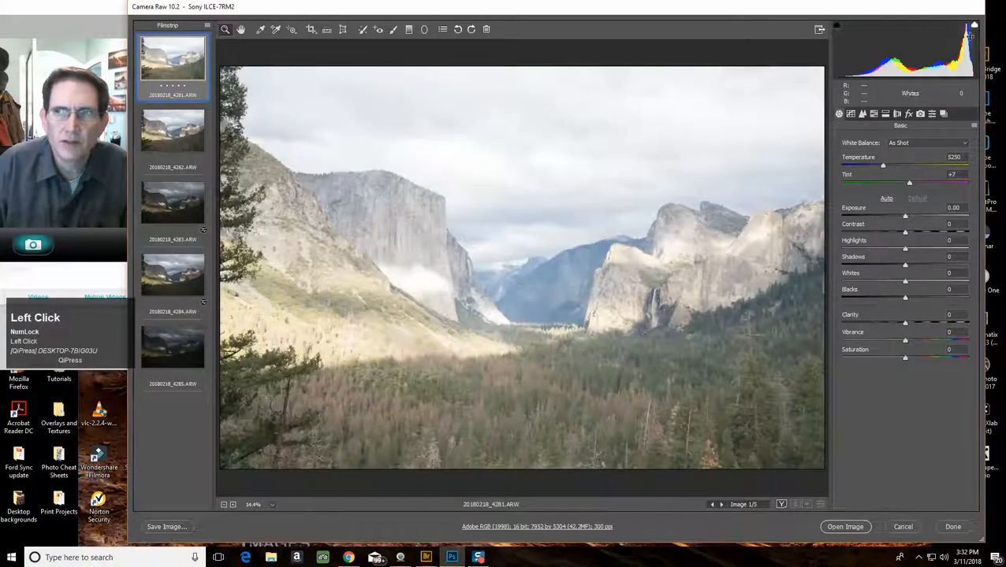
Step: Check exposures 20180218_4281 and 20180218_4282 with the highlight clipping warning, and compare them with the three darker exposures
left_click(974, 27)
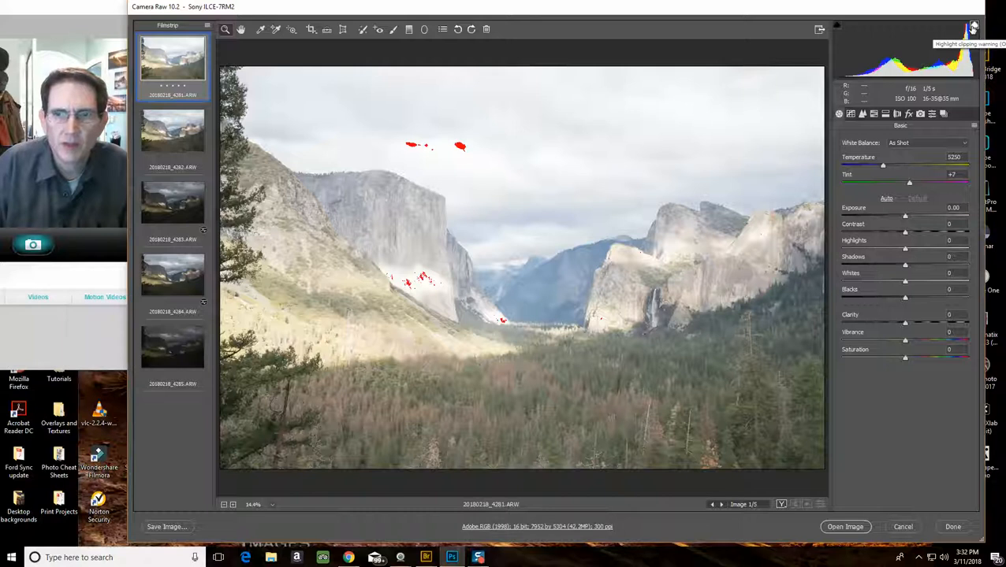
left_click(974, 27)
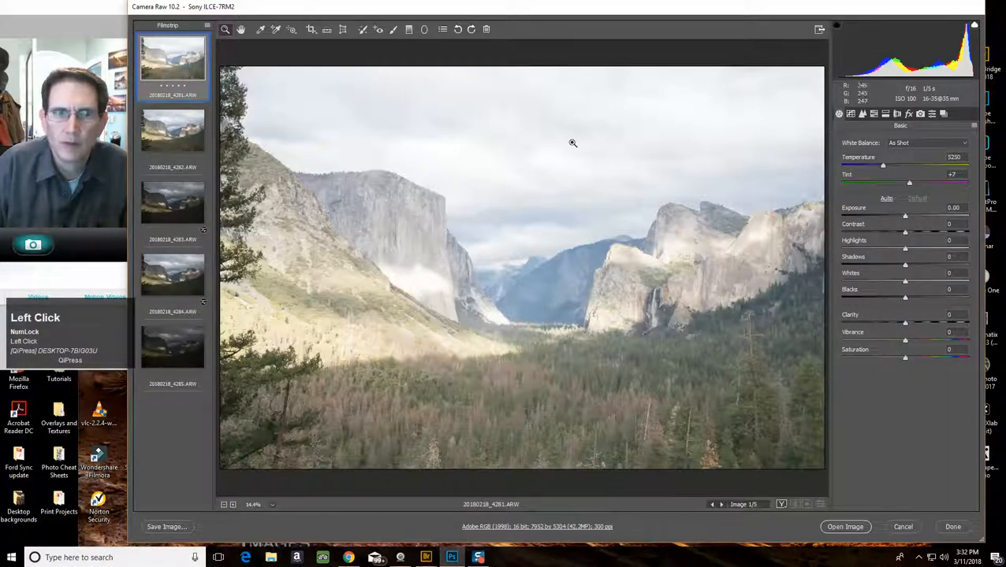
left_click(174, 138)
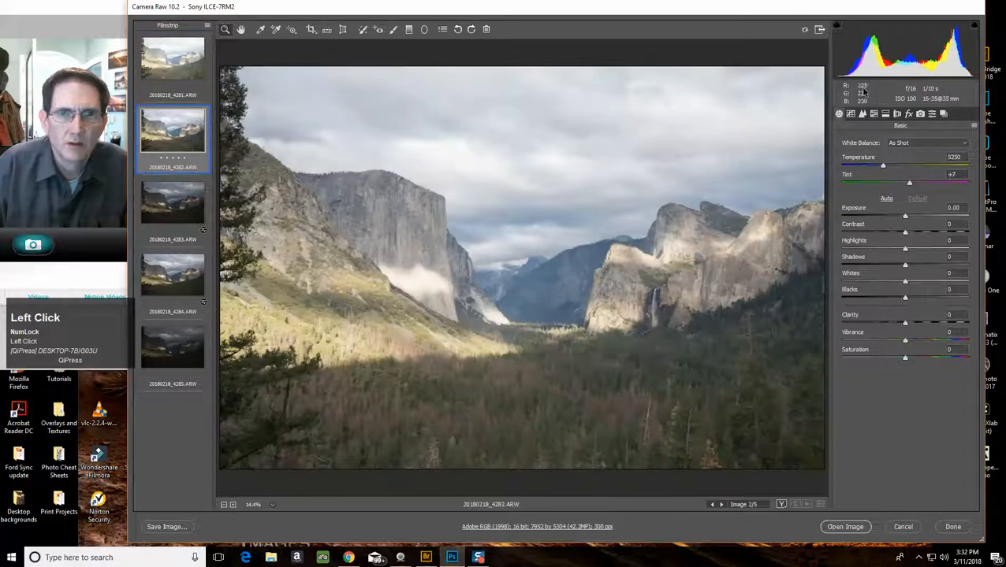
left_click(976, 28)
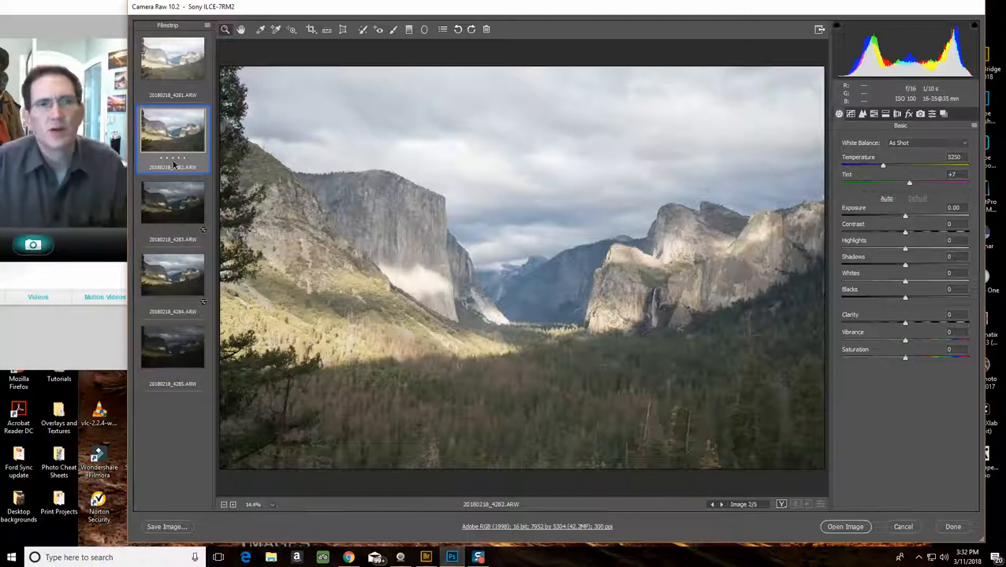
left_click(196, 214)
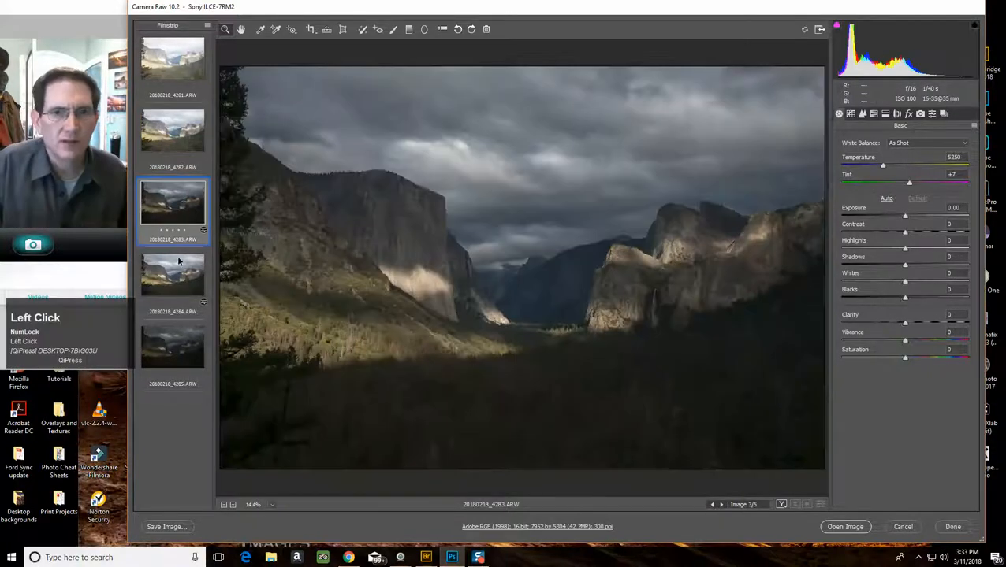
left_click(182, 278)
left_click(182, 360)
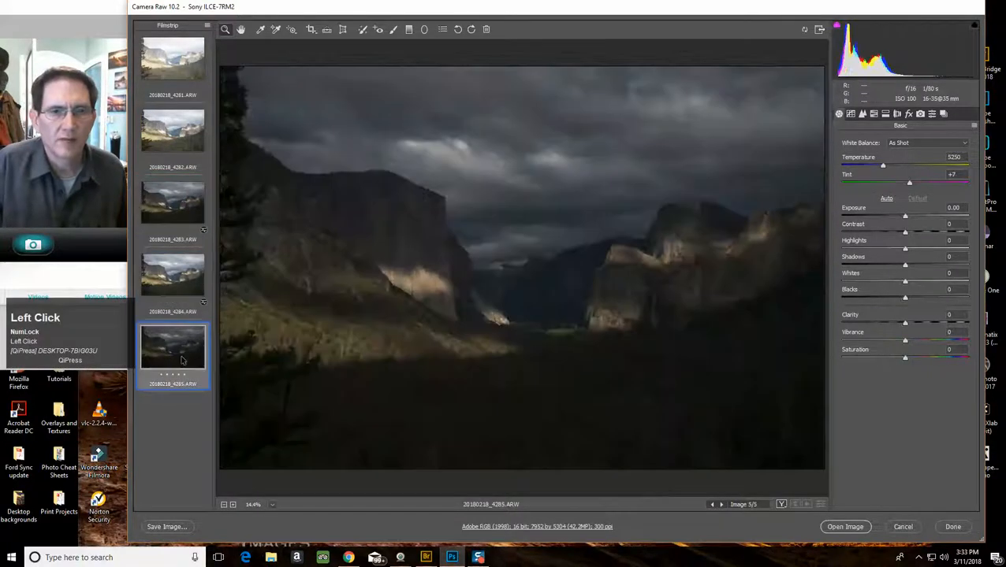
left_click(175, 74)
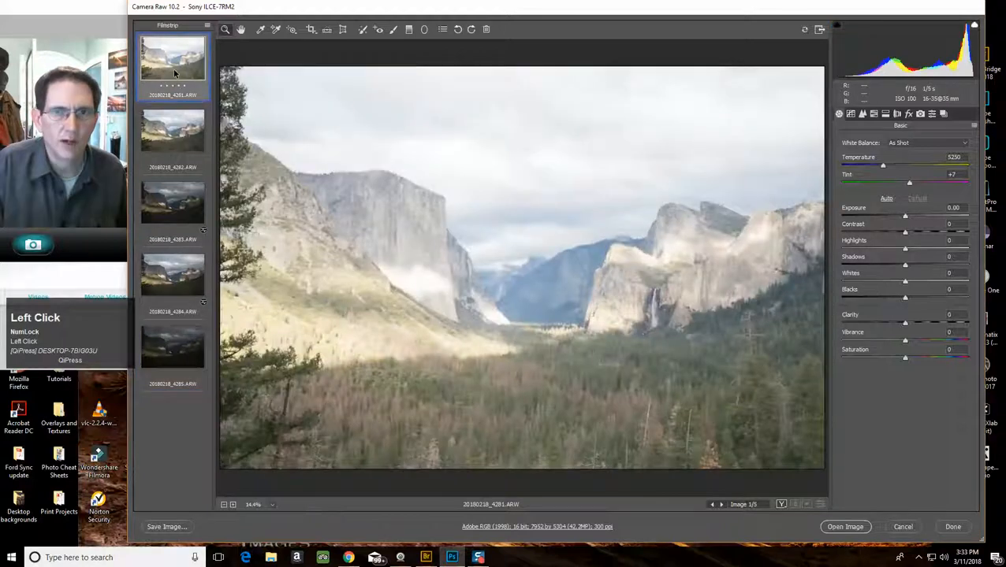
Step: Select exposures 20180218_4282 to 20180218_4285 and enable profile corrections and chromatic aberration removal for all four
left_click(175, 155)
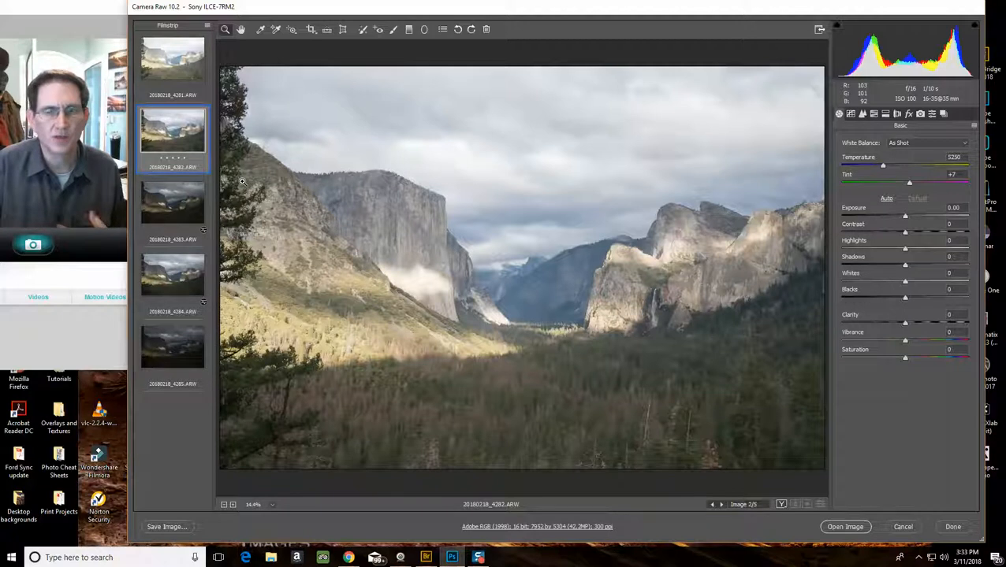
key("ctrl")
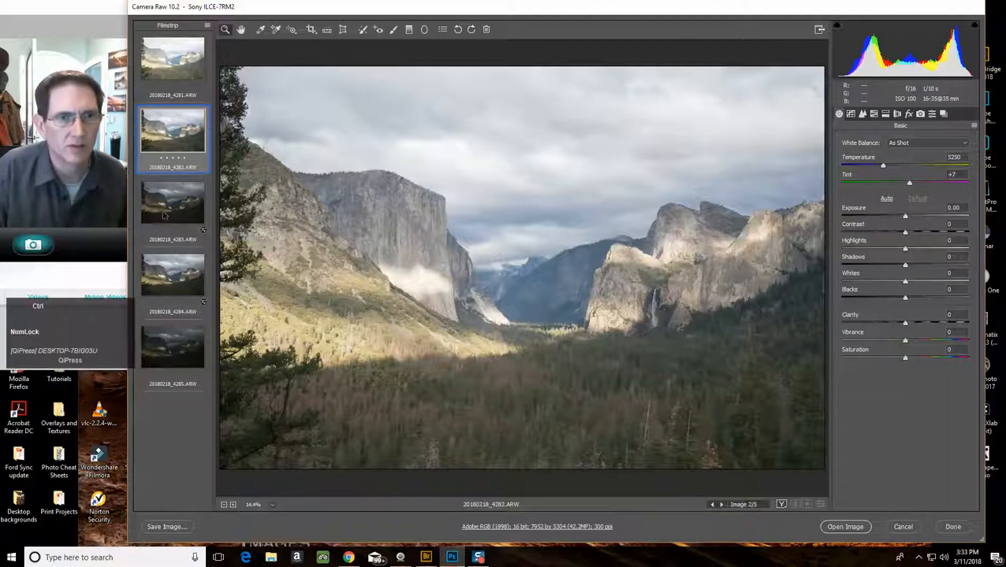
left_click(155, 220, "ctrl")
left_click(170, 287, "ctrl")
left_click(176, 339, "ctrl")
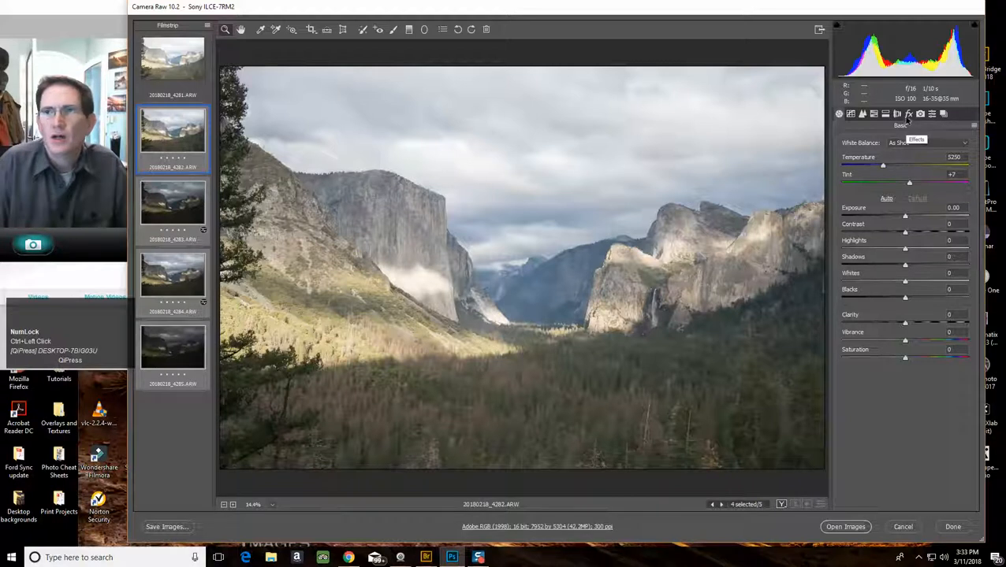
left_click(896, 114)
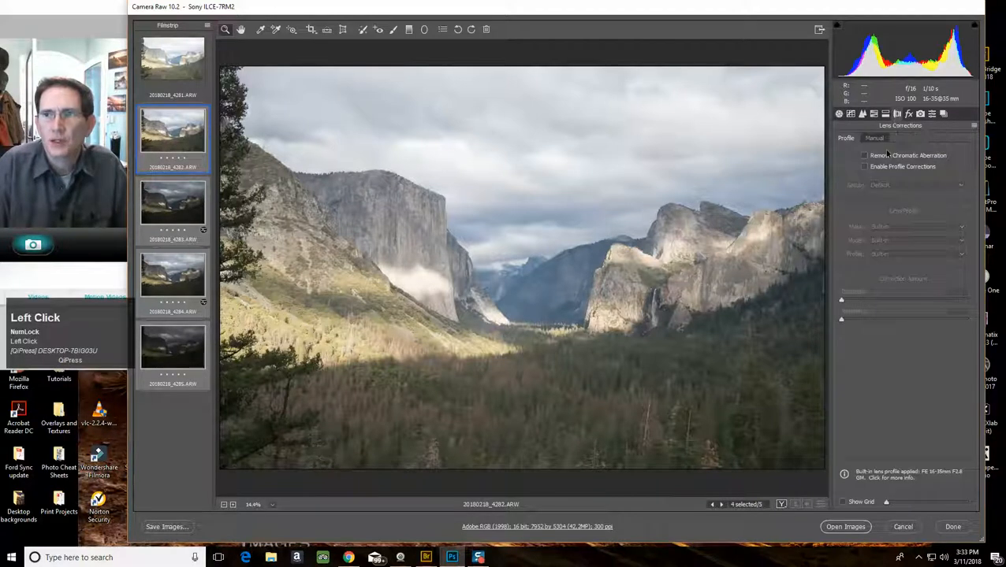
left_click(865, 167)
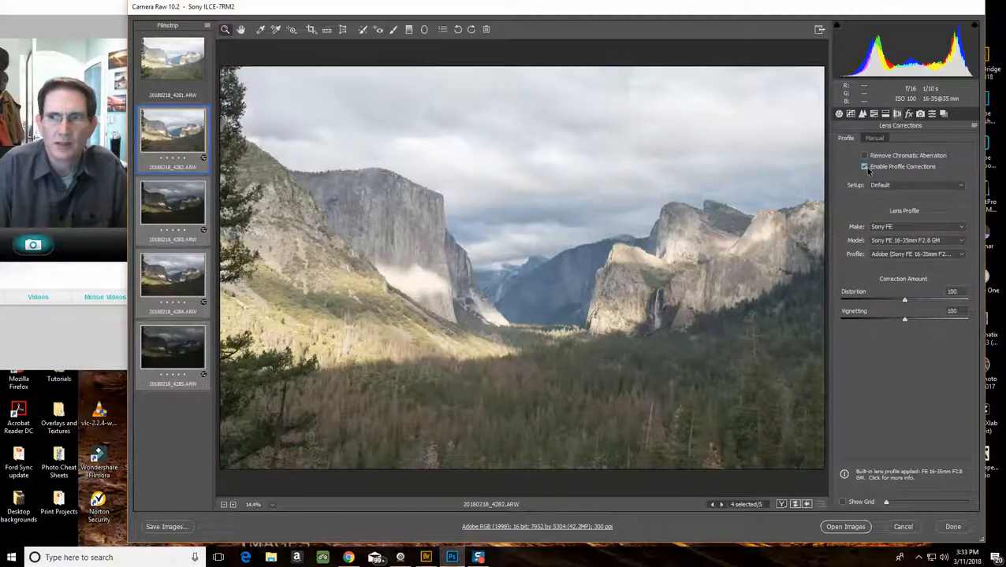
left_click(864, 156)
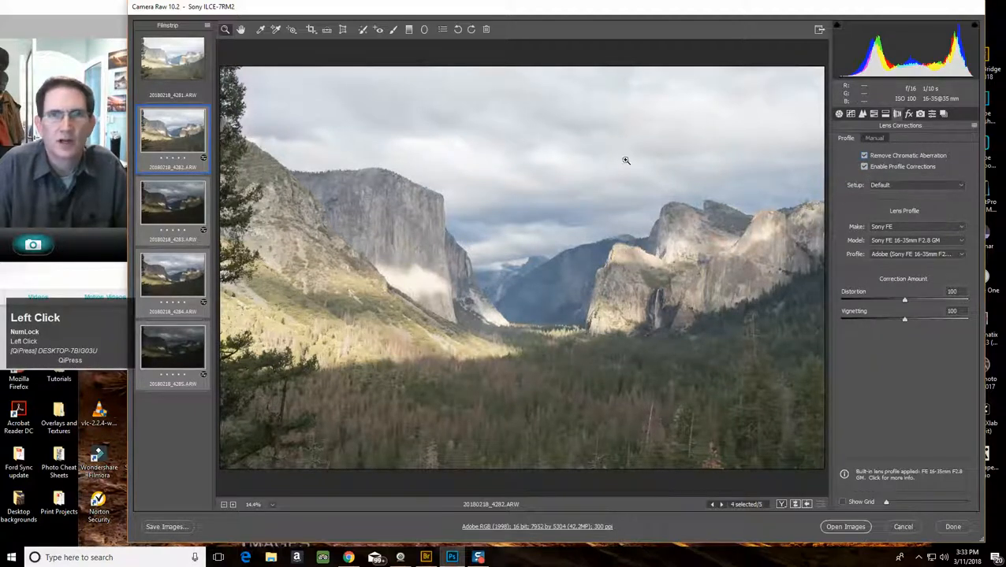
Step: Merge the four selected exposures to HDR with aligned images, auto tone and low deghosting, saving the result as 20180218_4282-HDR.dng
left_click(208, 27)
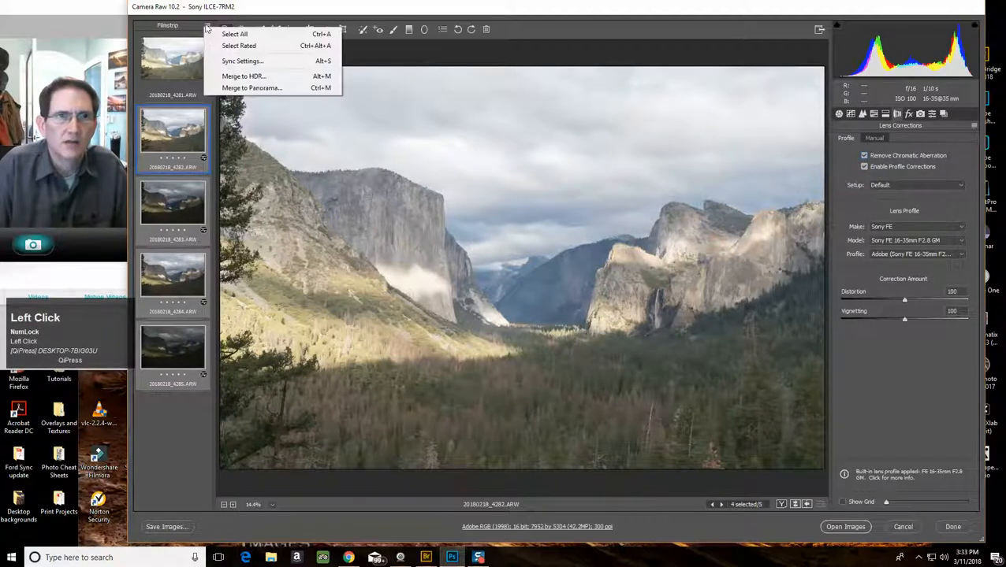
left_click(244, 75)
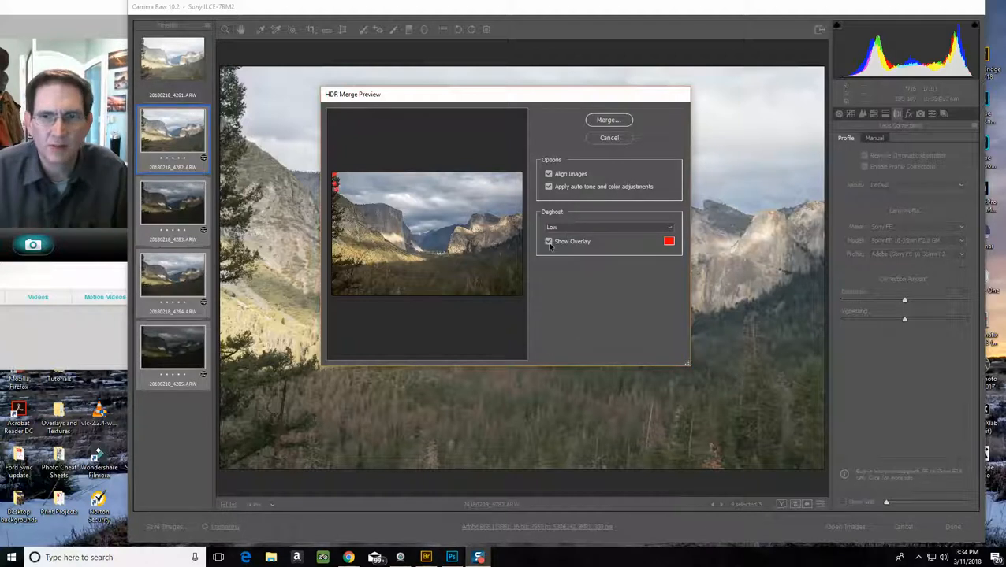
left_click(598, 126)
left_click(922, 529)
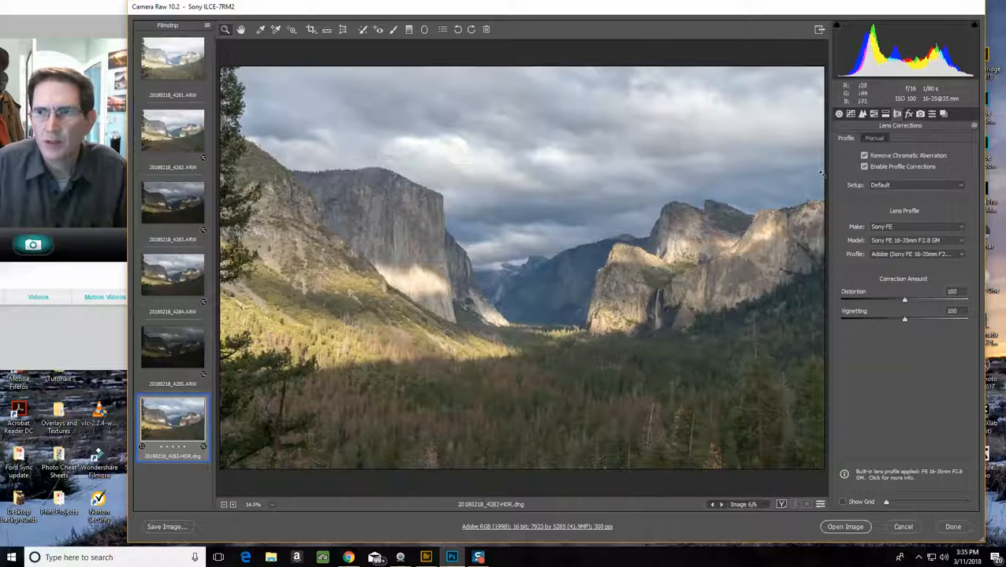
Step: Adjust the merged HDR image's basic tones to exposure +0.65, contrast -3, highlights -59 and shadows +35
left_click(840, 114)
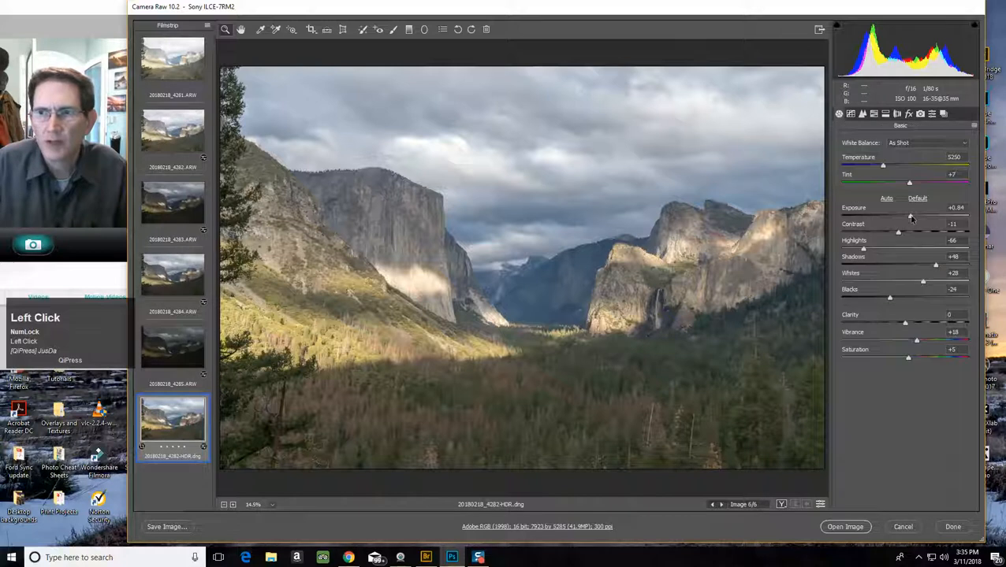
left_click_drag(864, 250, 909, 218)
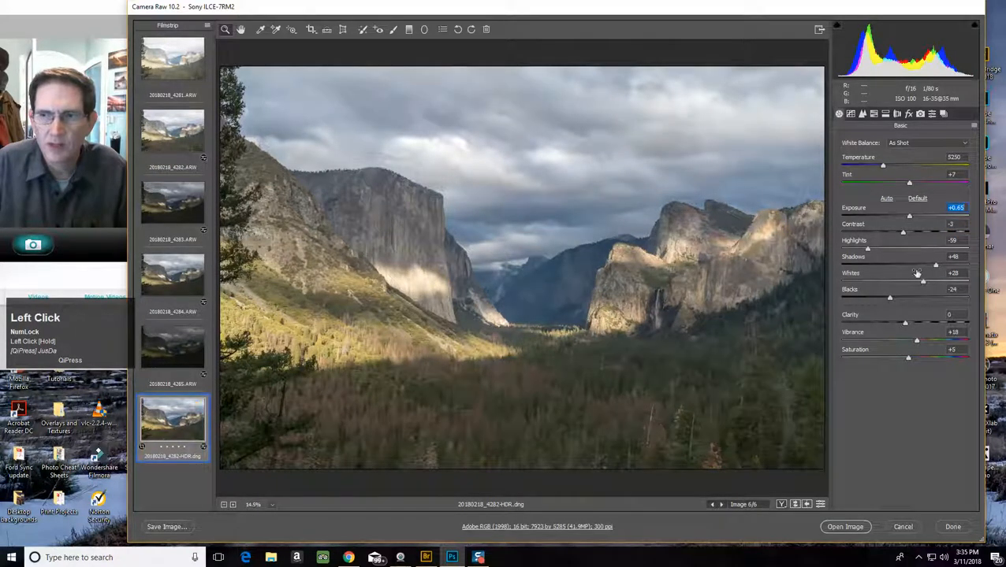
left_click_drag(935, 267, 928, 267)
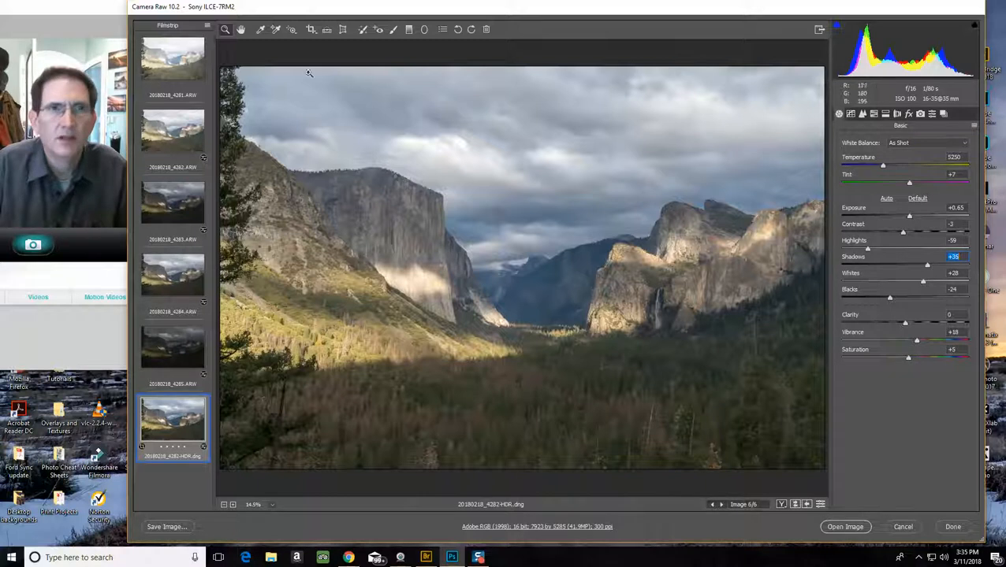
Step: Raise the forest's saturation to oranges +31 and yellows +7 with the Targeted Adjustment tool, and open the HDR image in Photoshop
left_click(293, 31)
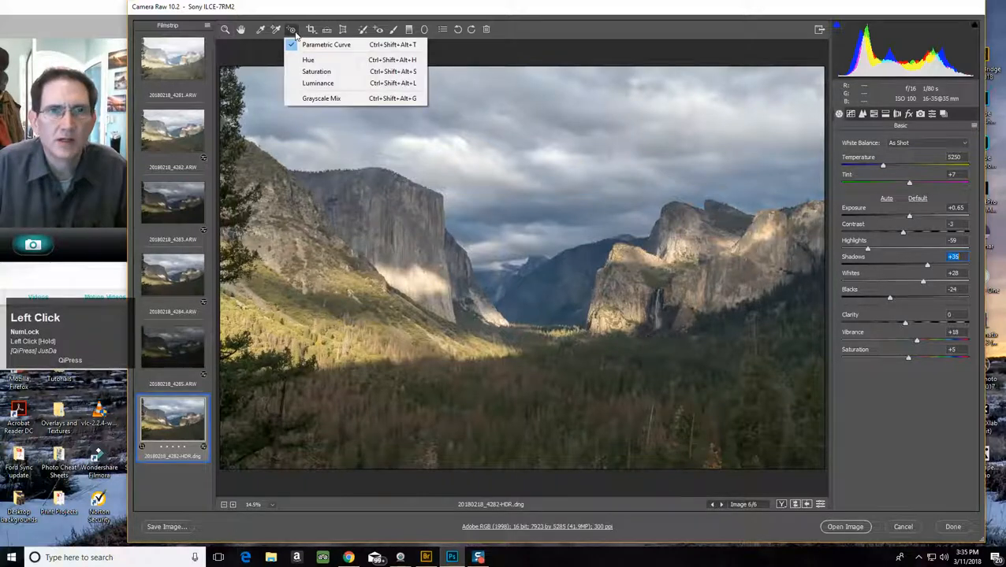
left_click_drag(296, 33, 309, 73)
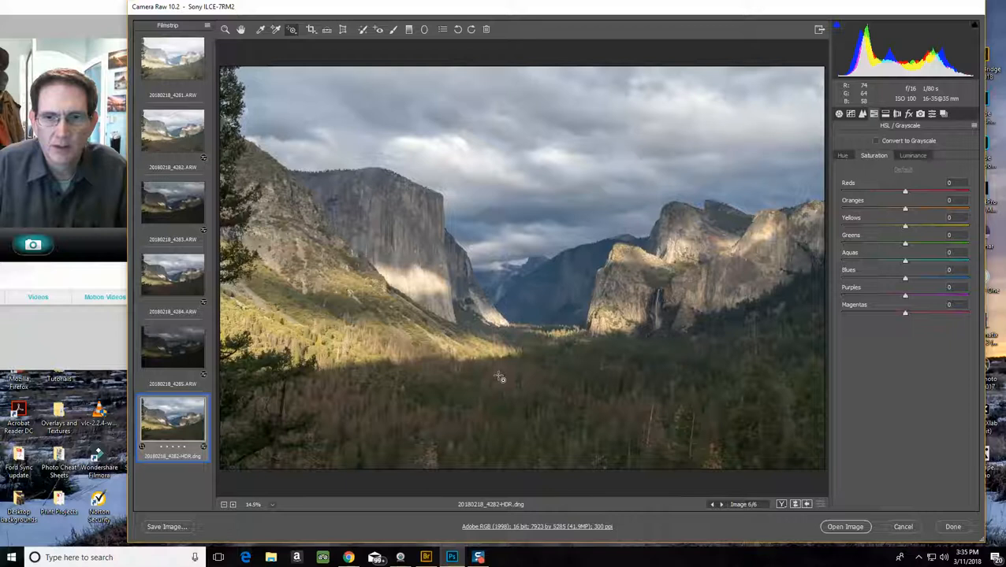
left_click_drag(499, 378, 504, 375)
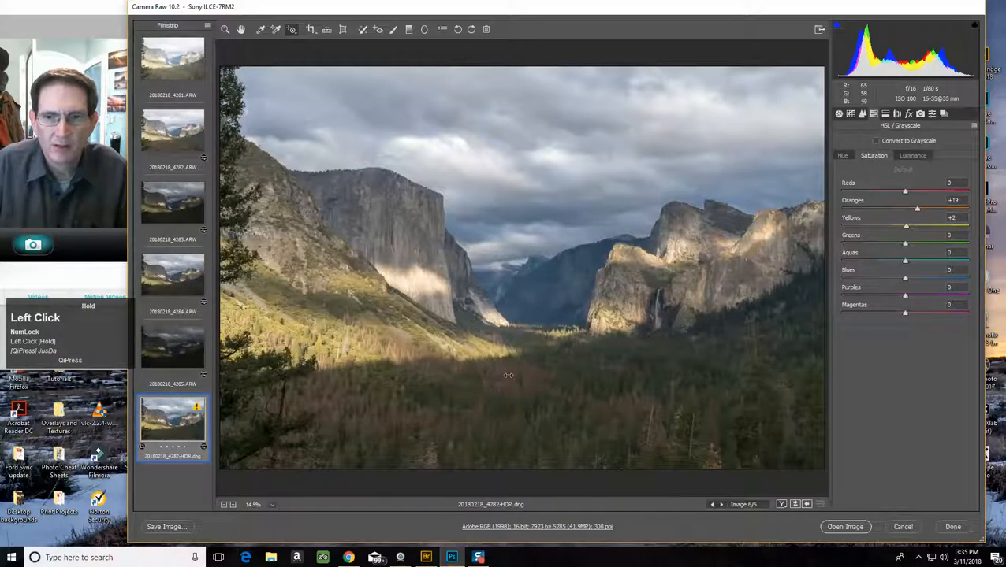
left_click_drag(507, 375, 505, 385)
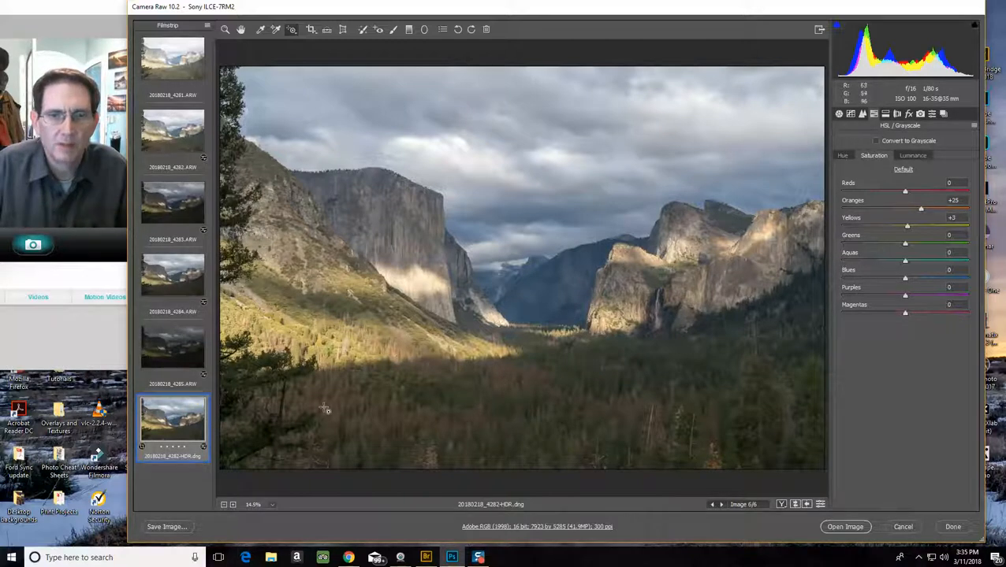
left_click_drag(314, 405, 337, 417)
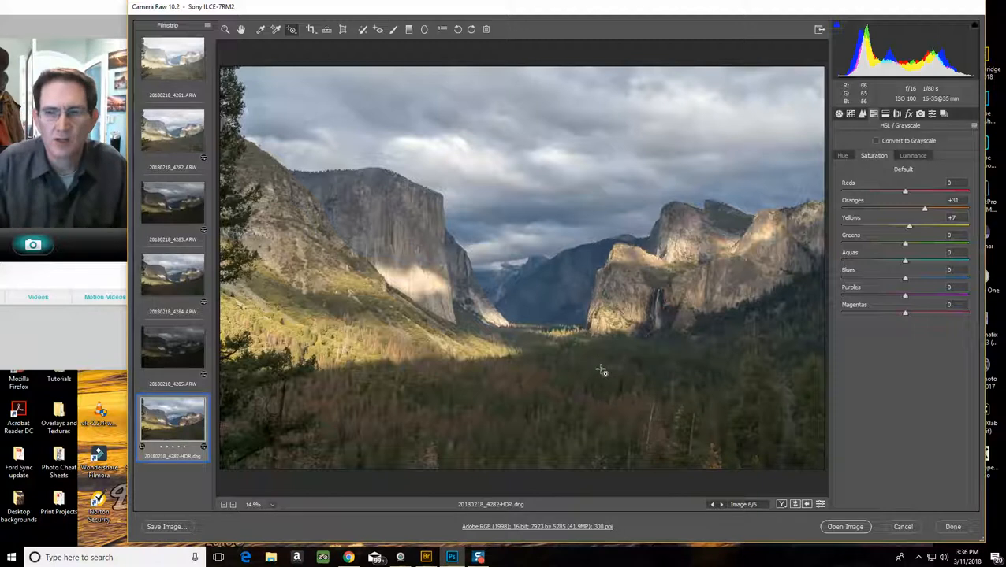
left_click(847, 527)
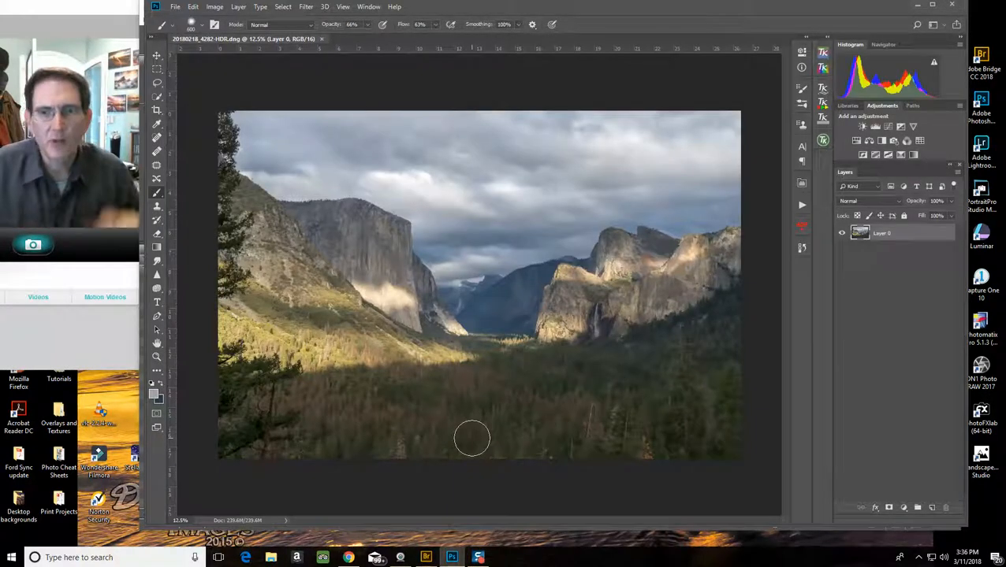
Step: Switch to Bridge and look through the Tunnel View - evening folder for another set of bracketed exposures
left_click(433, 557)
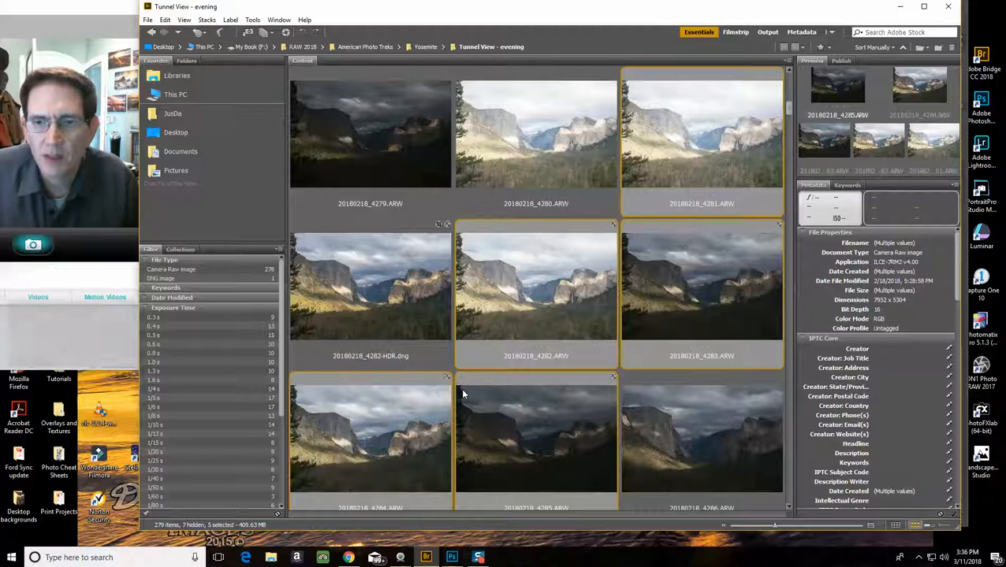
scroll(461, 391, "down", 1)
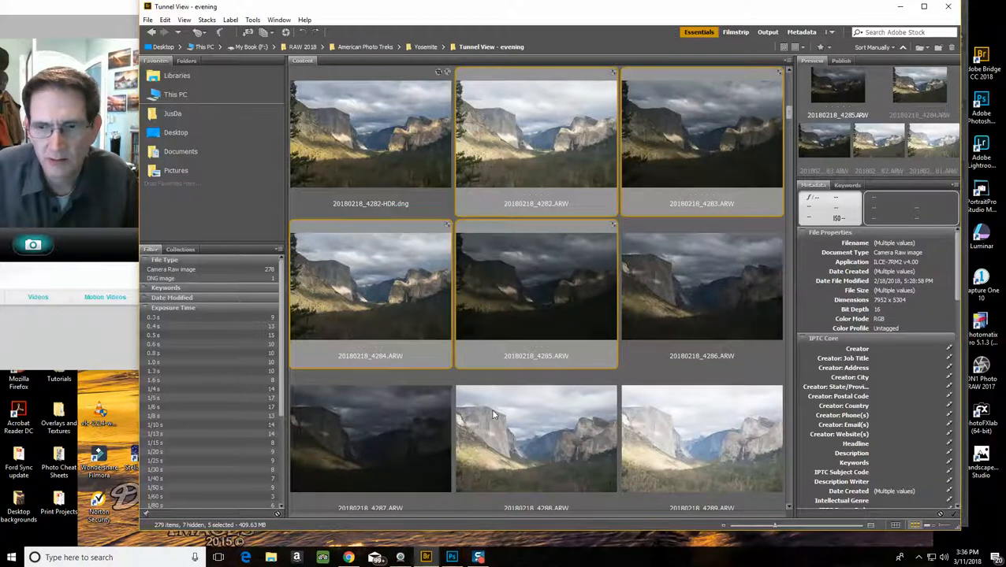
scroll(490, 408, "down", 1)
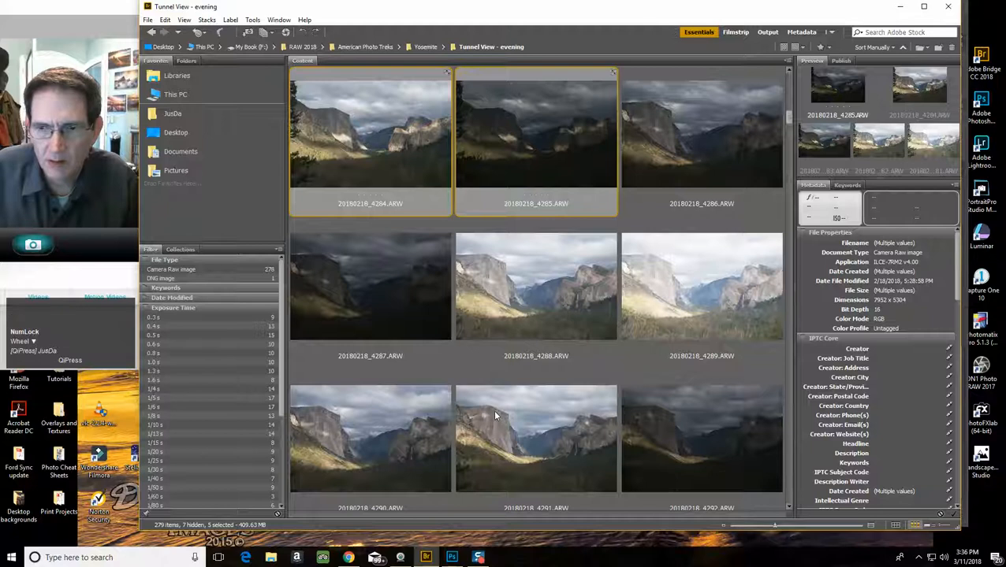
scroll(491, 409, "down", 1)
scroll(480, 429, "down", 1)
scroll(480, 430, "down", 3)
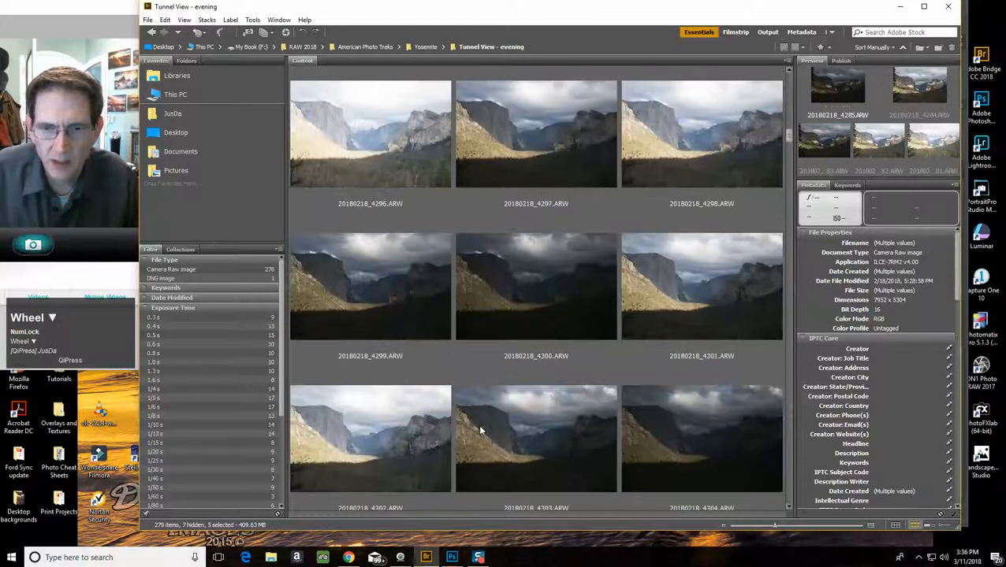
scroll(479, 430, "down", 1)
scroll(480, 430, "down", 2)
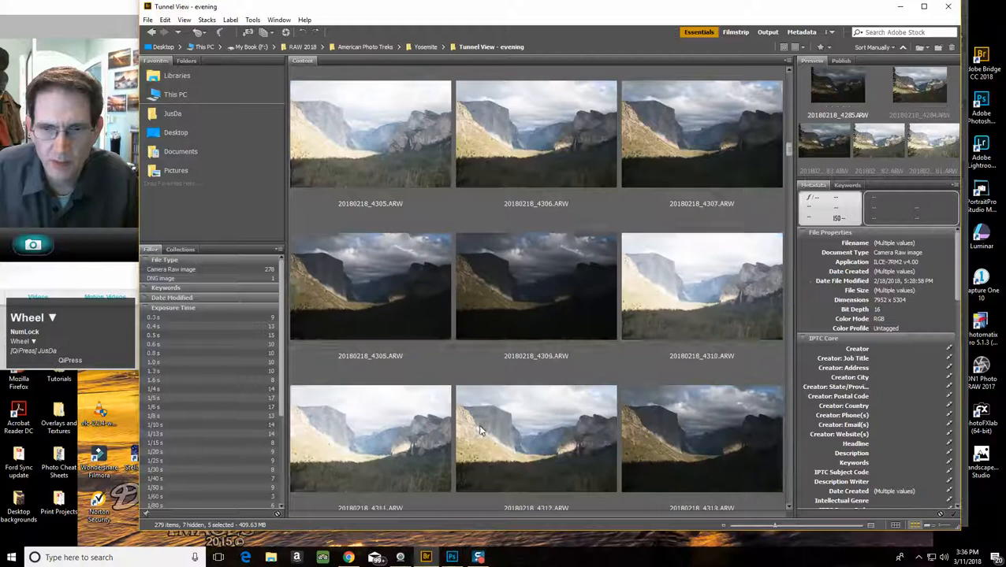
scroll(480, 429, "down", 5)
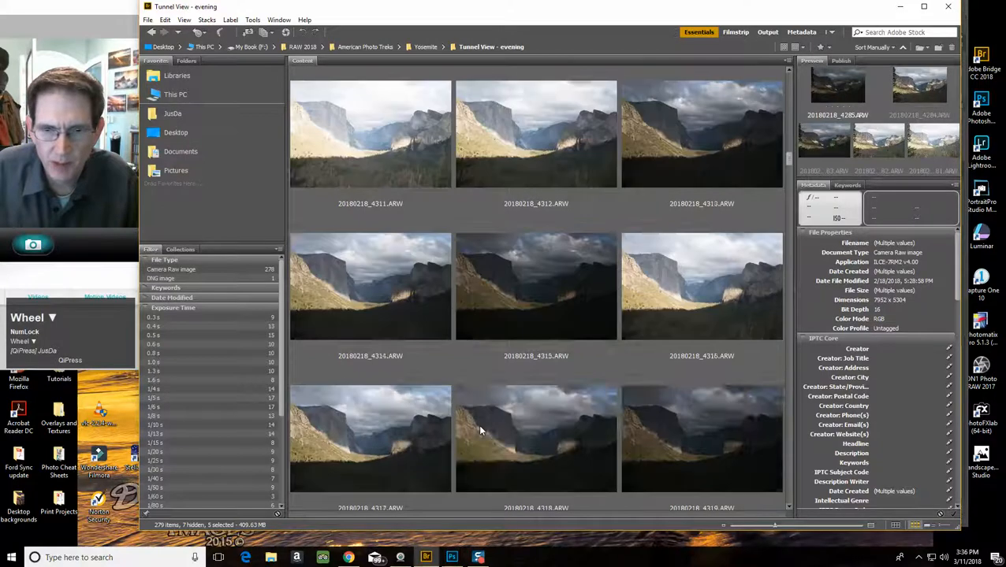
scroll(479, 429, "down", 6)
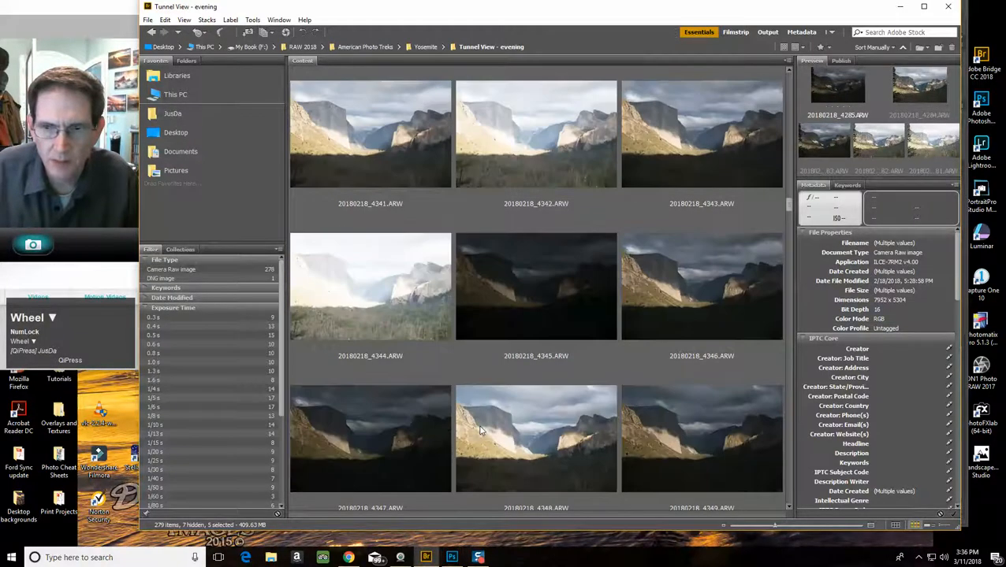
scroll(479, 430, "down", 5)
scroll(480, 431, "down", 1)
scroll(480, 430, "up", 1)
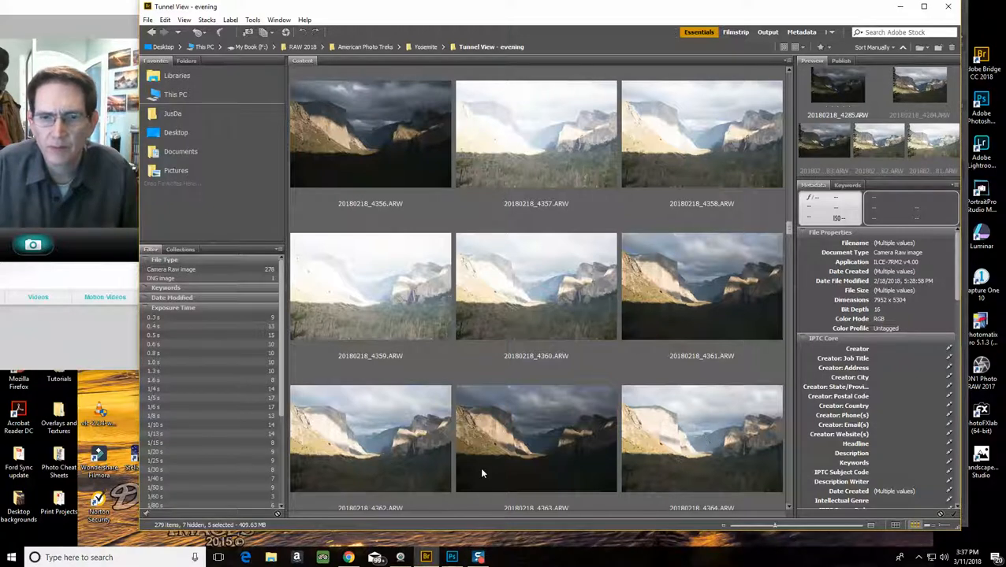
scroll(480, 470, "up", 1)
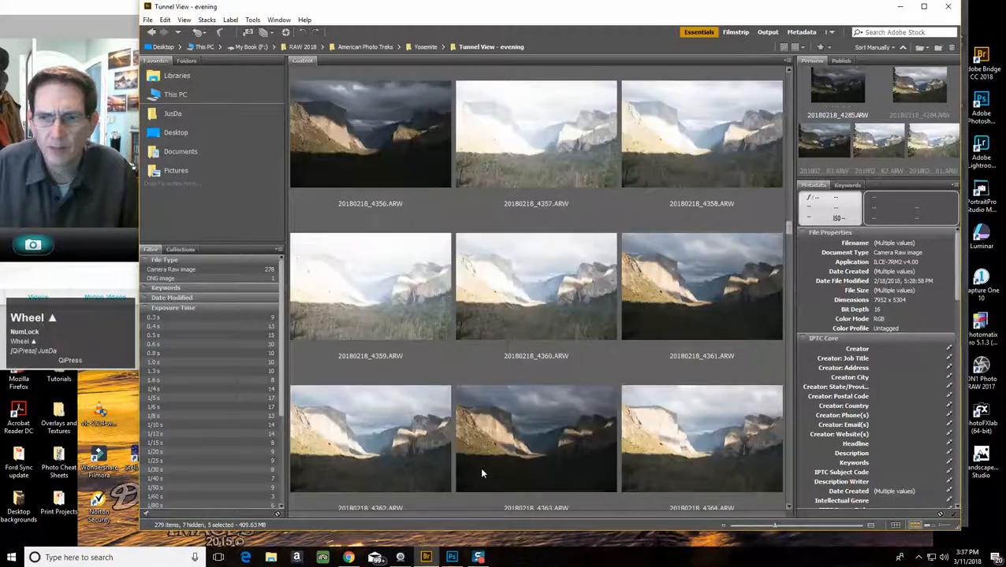
Step: Select exposures 20180218_4364, 20180218_4365 and 20180218_4366 and open them together in Camera Raw
left_click(680, 445)
scroll(680, 445, "down", 1)
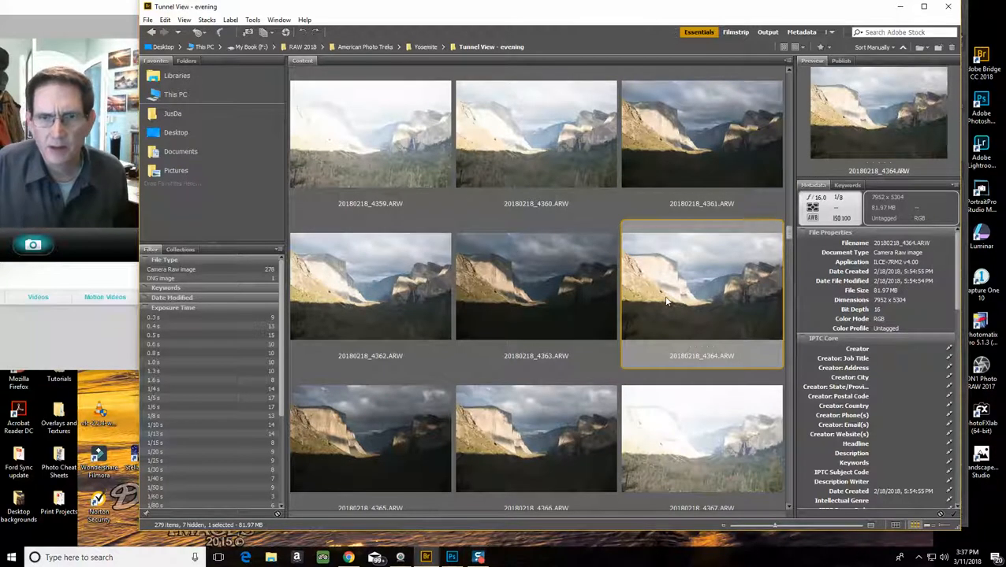
left_click(387, 429, "ctrl")
left_click(536, 437, "ctrl")
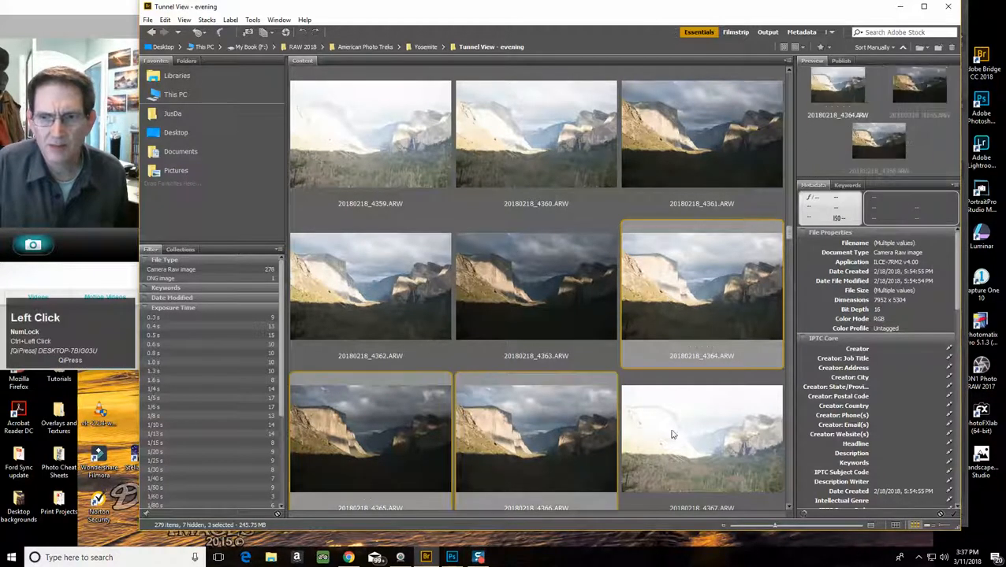
scroll(678, 434, "down", 1)
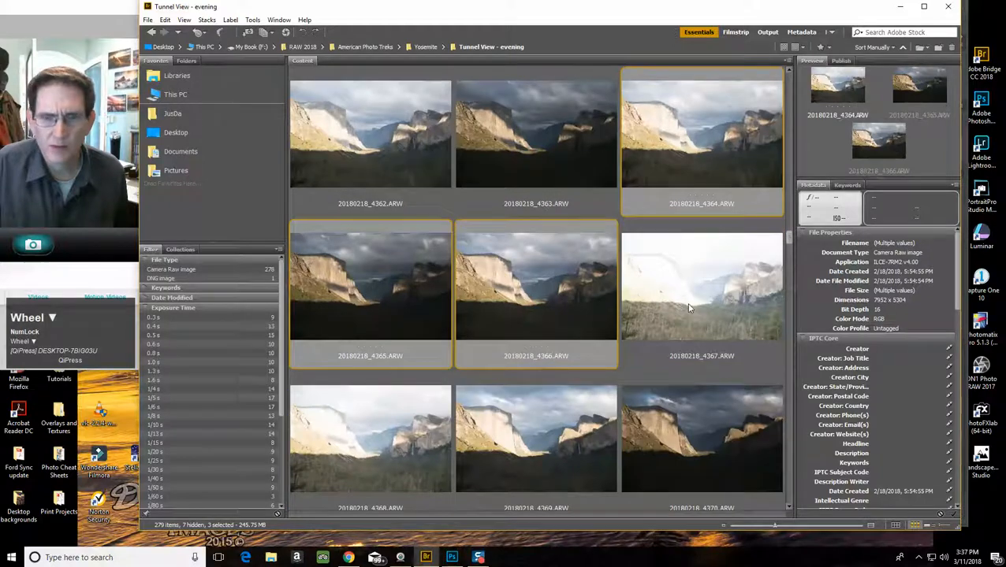
left_click(365, 478, "ctrl")
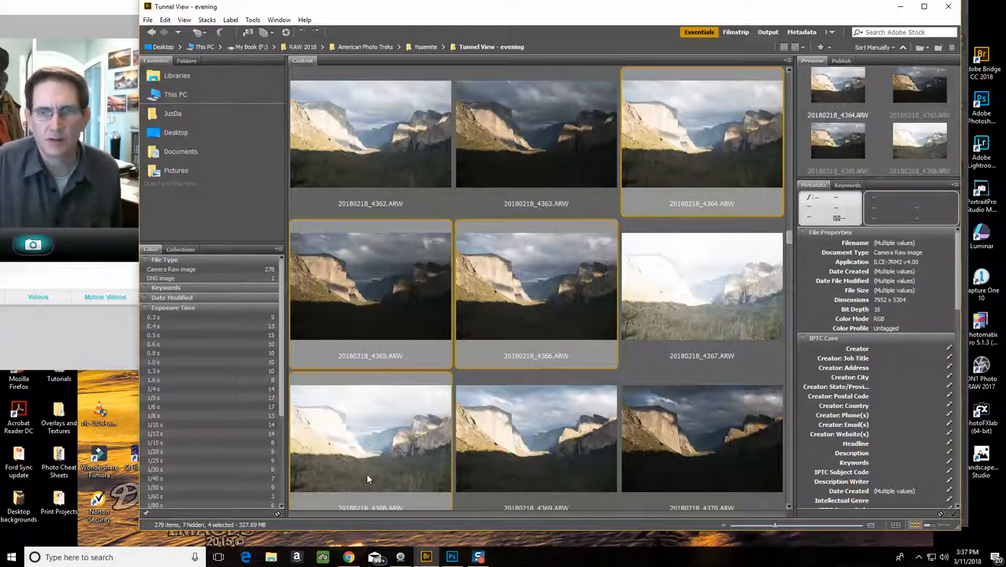
left_click(366, 472, "ctrl")
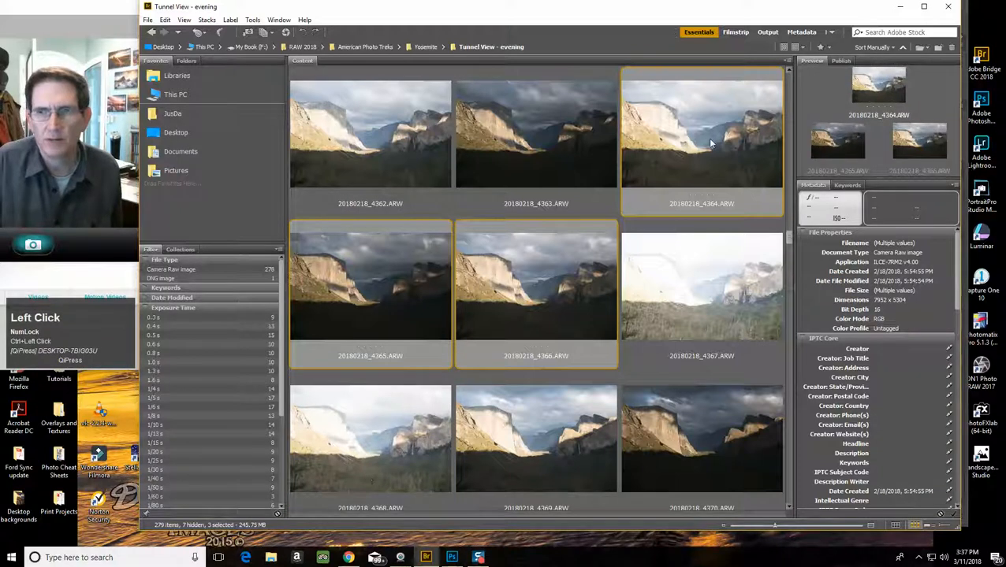
double_click(536, 292)
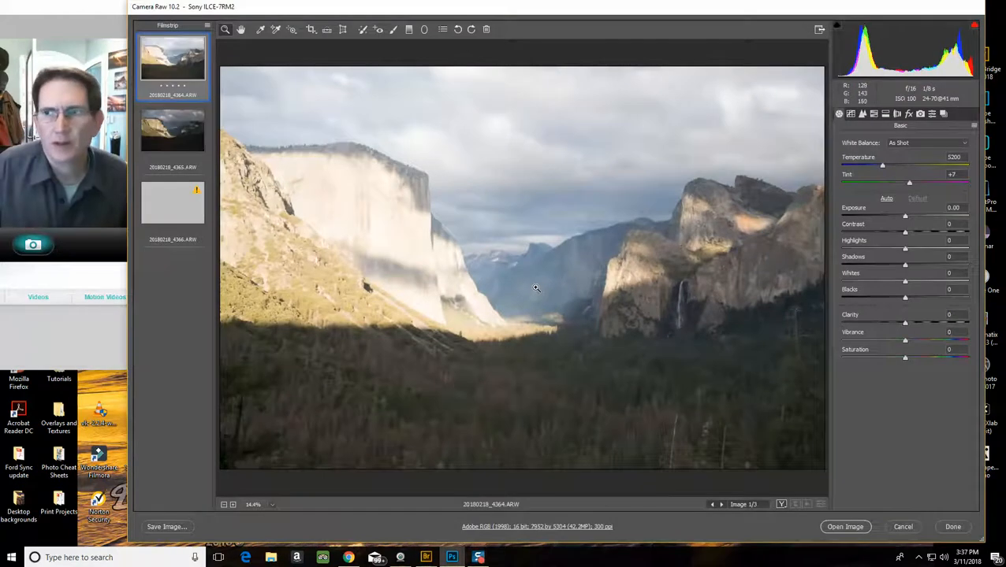
Step: Compare exposures 20180218_4364 to 20180218_4366, checking the brightest one with the highlight clipping warning
left_click(974, 26)
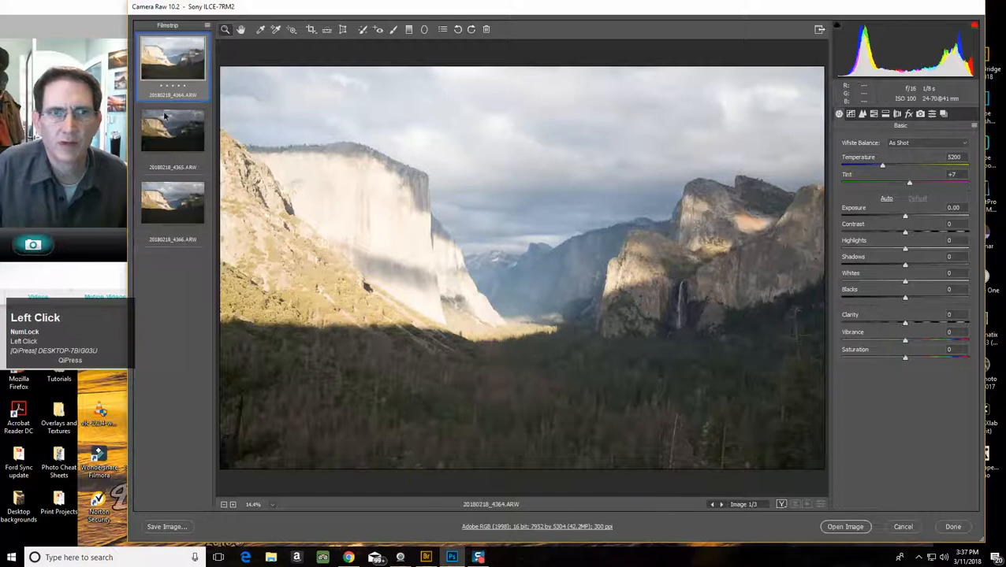
left_click(168, 138)
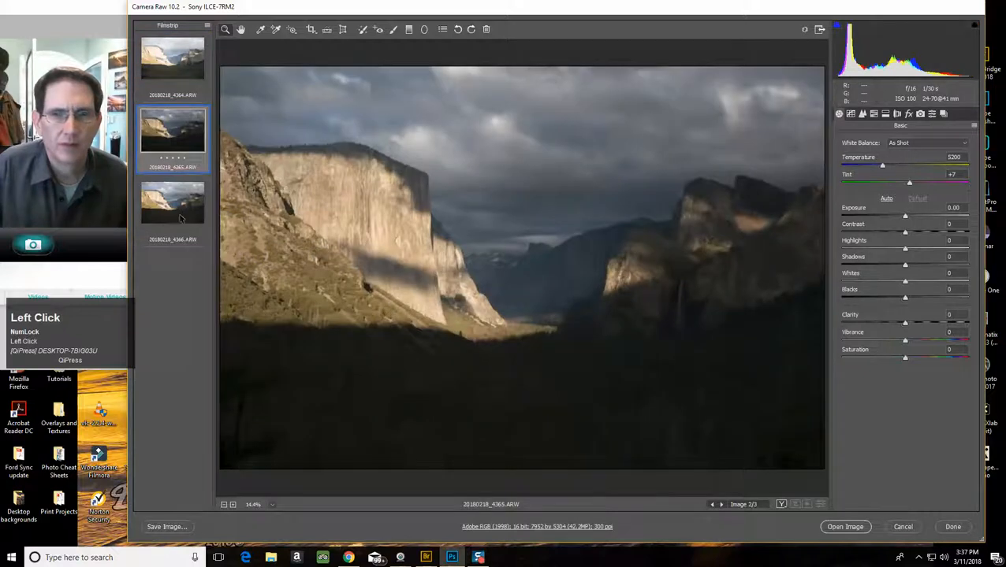
left_click(180, 220)
left_click(179, 125)
left_click(176, 73)
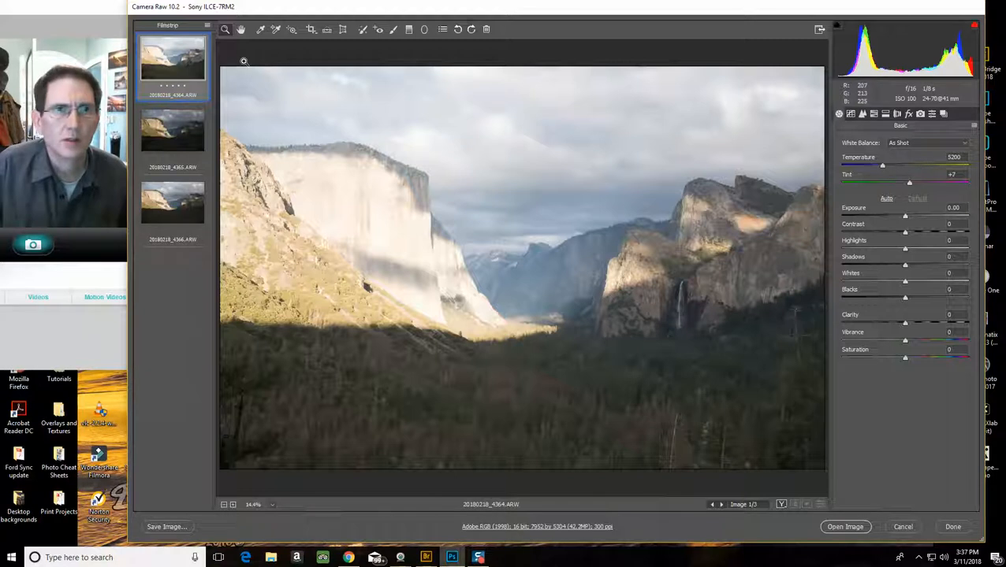
Step: Select all three exposures and enable profile corrections and chromatic aberration removal for them
left_click(207, 26)
left_click(225, 35)
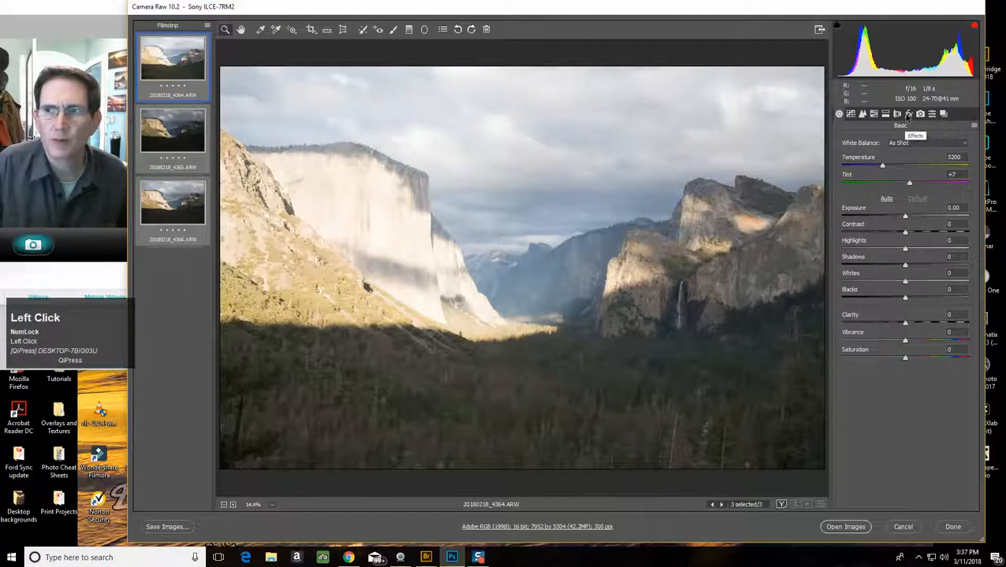
left_click(898, 115)
left_click(864, 167)
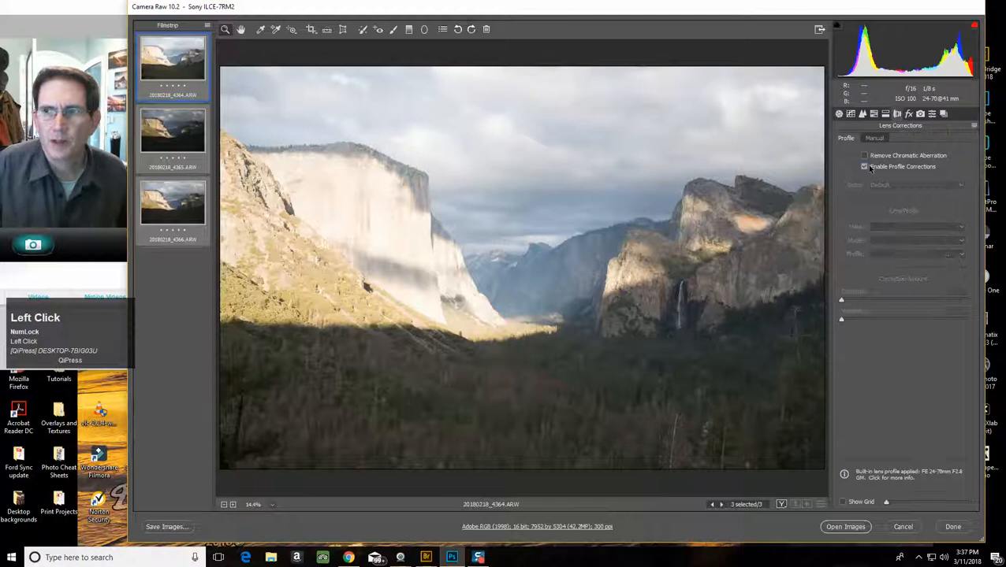
left_click(863, 155)
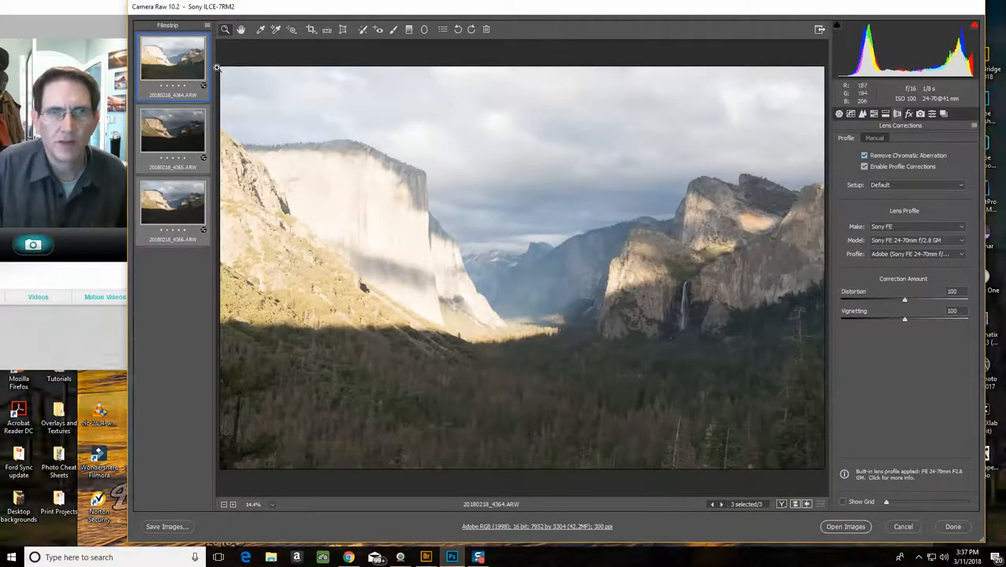
Step: Merge the three exposures to HDR with aligned images, auto tone and low deghosting, saving the result as 20180218_4364-HDR.dng
left_click(207, 28)
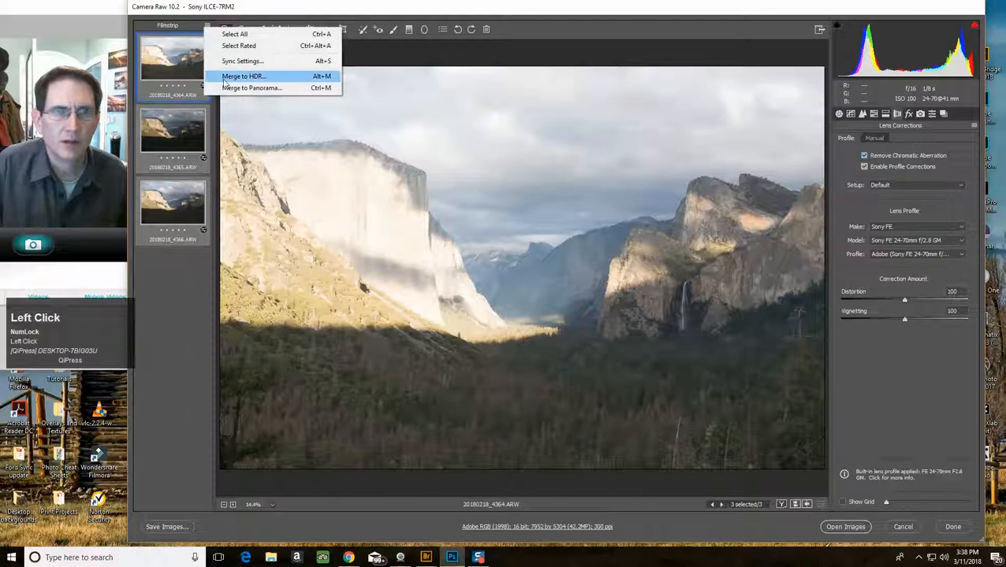
left_click(225, 78)
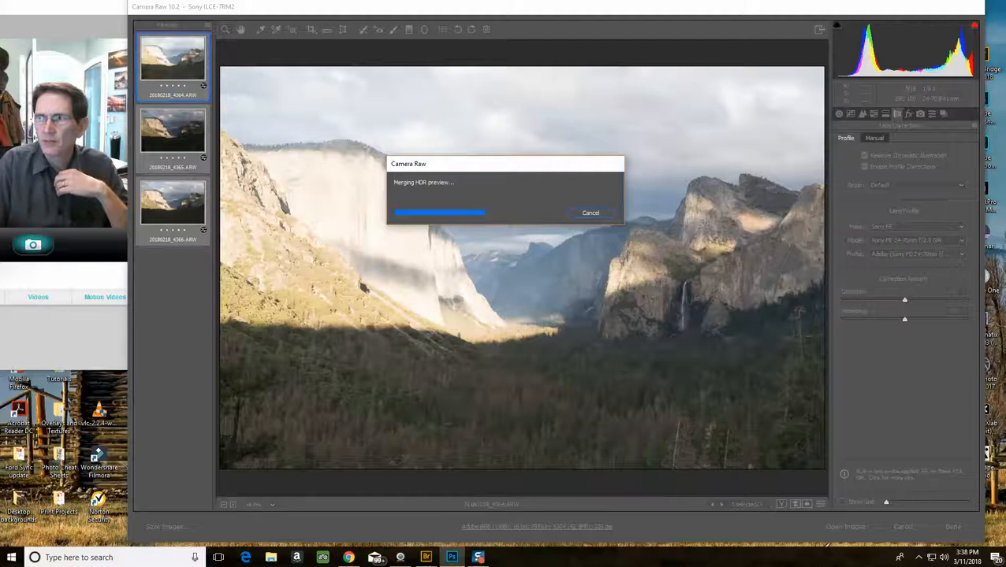
left_click(477, 557)
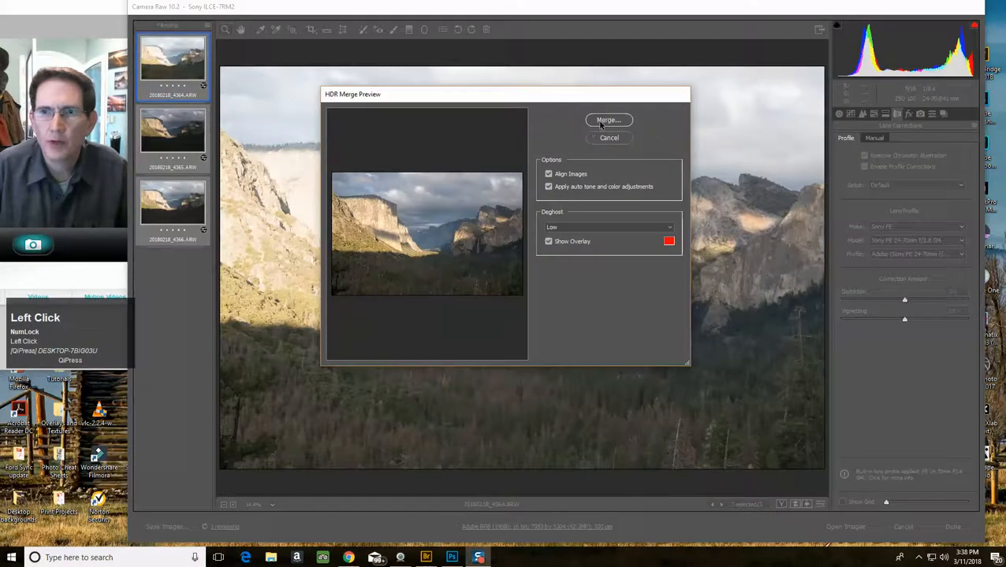
left_click(607, 120)
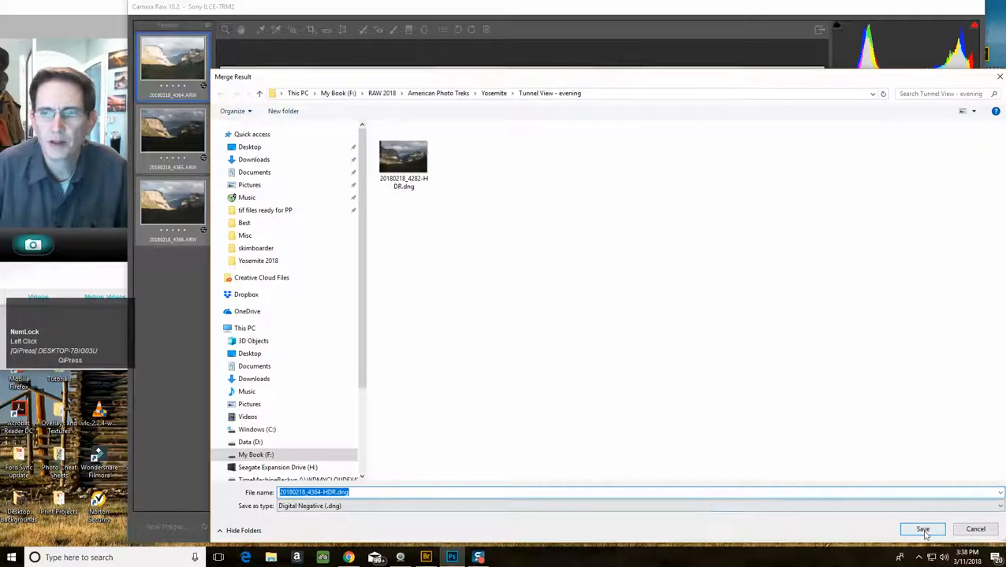
left_click(922, 528)
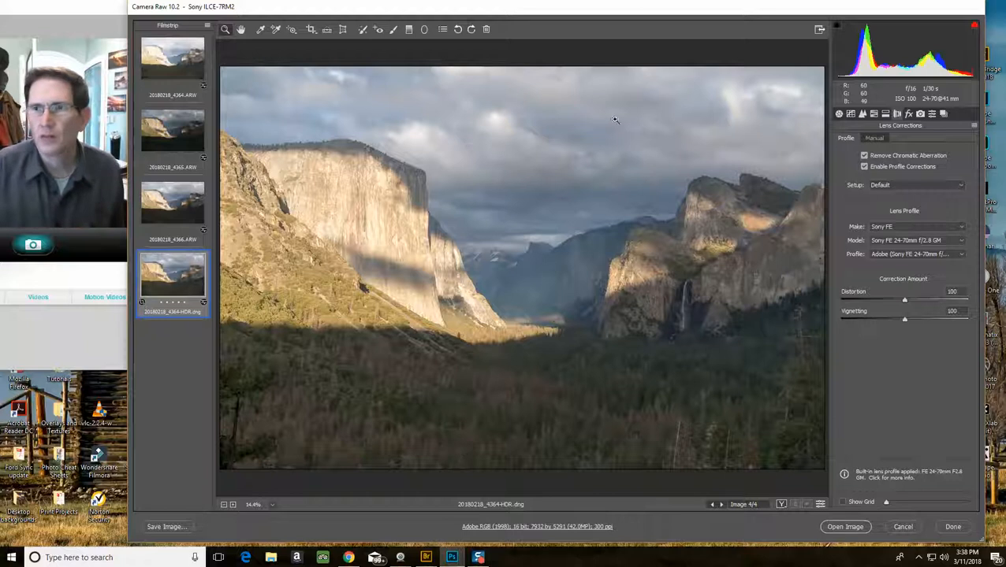
Step: Adjust the new HDR image's basic tones to contrast -9, highlights -47 and shadows +41
left_click(840, 115)
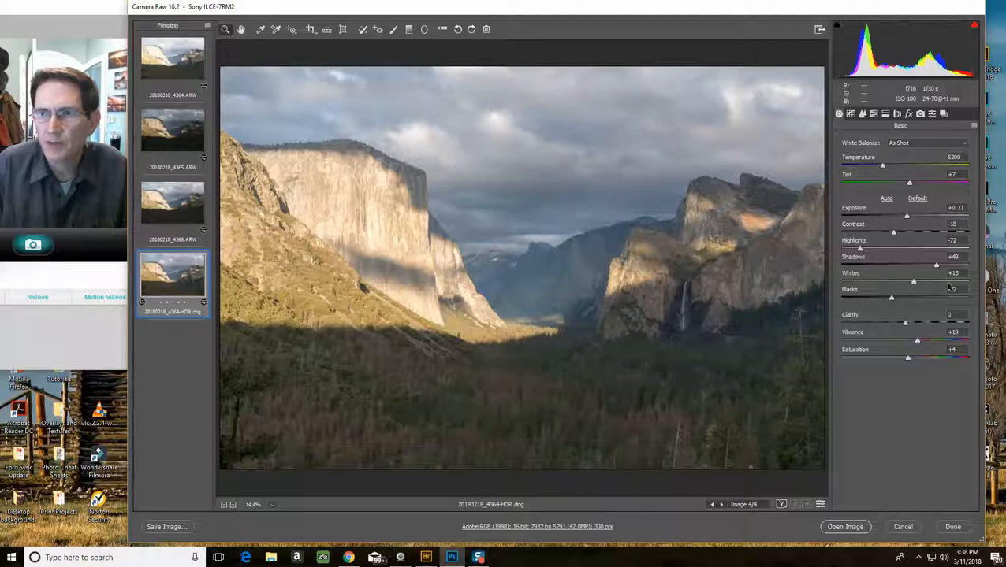
left_click_drag(937, 269, 929, 264)
left_click_drag(892, 230, 875, 252)
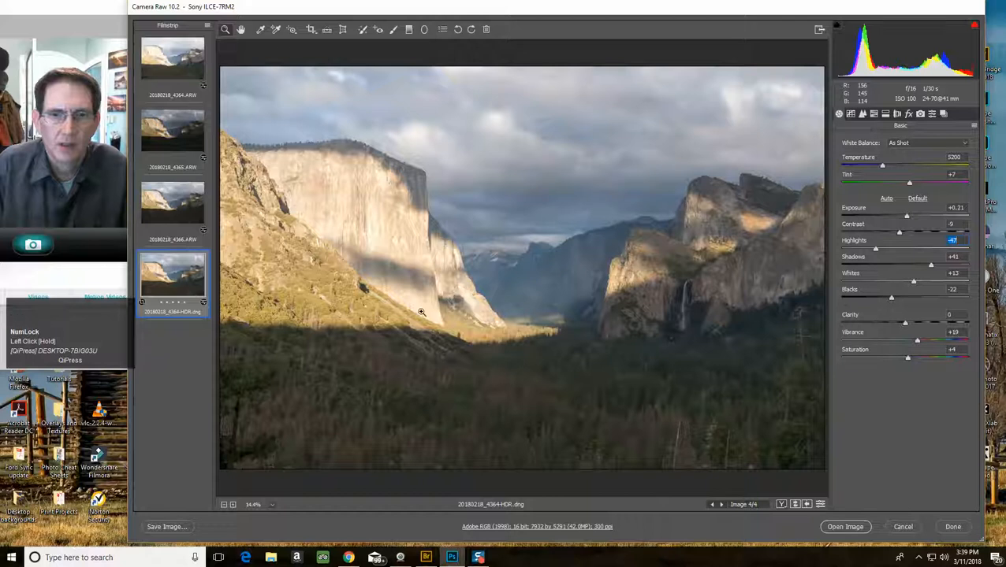
Step: Raise the forest's saturation with the targeted adjustment to Reds +3 and Oranges +19, and open the HDR image in Photoshop
left_click(292, 31)
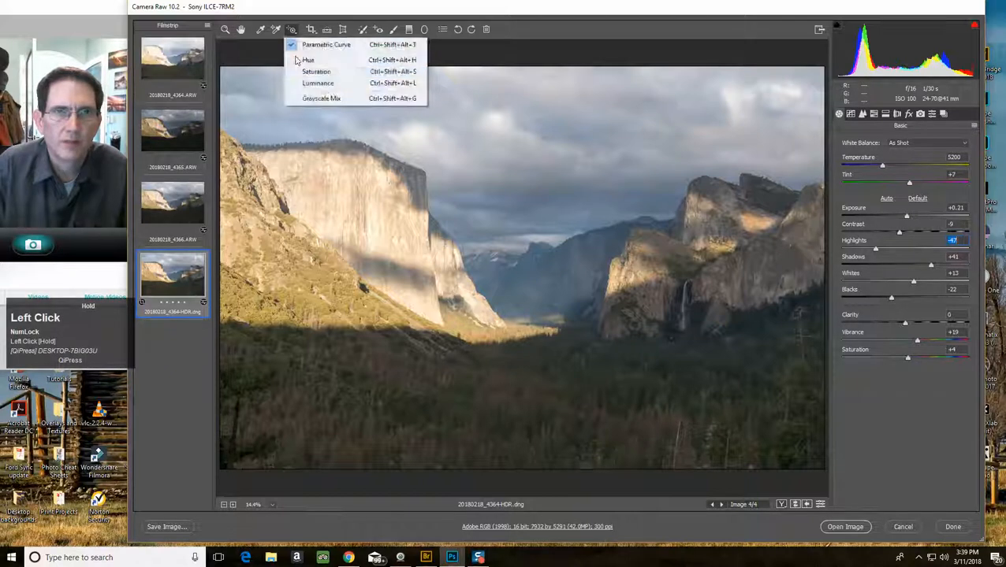
left_click(303, 73)
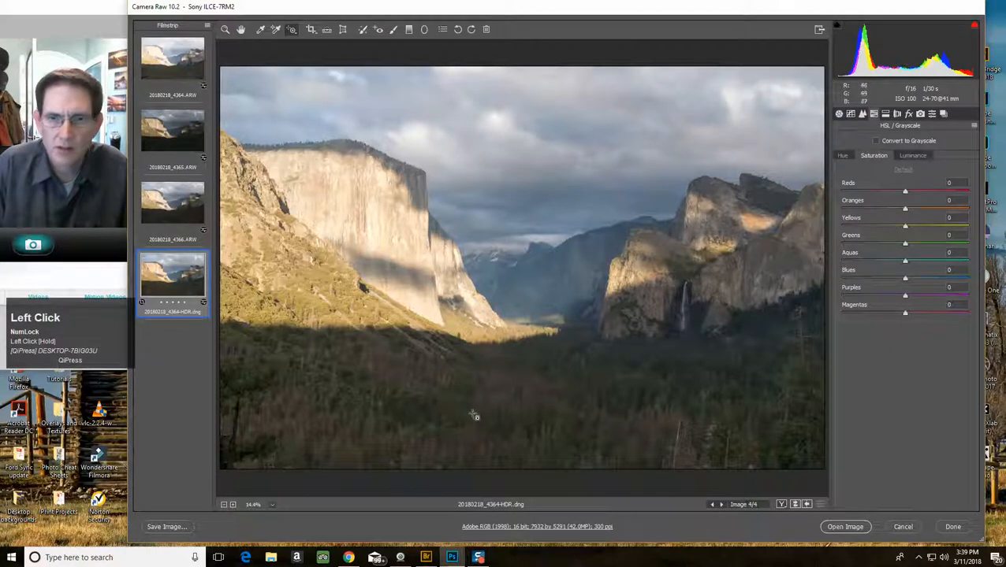
mouse_move(538, 399)
left_mouse_down()
mouse_move(529, 395)
mouse_move(540, 391)
left_mouse_up()
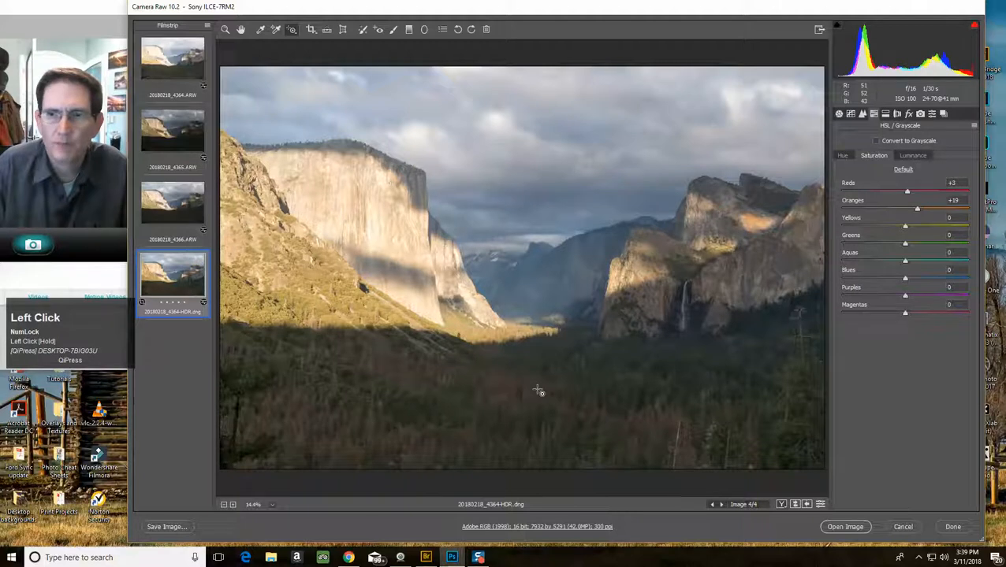
left_click(844, 527)
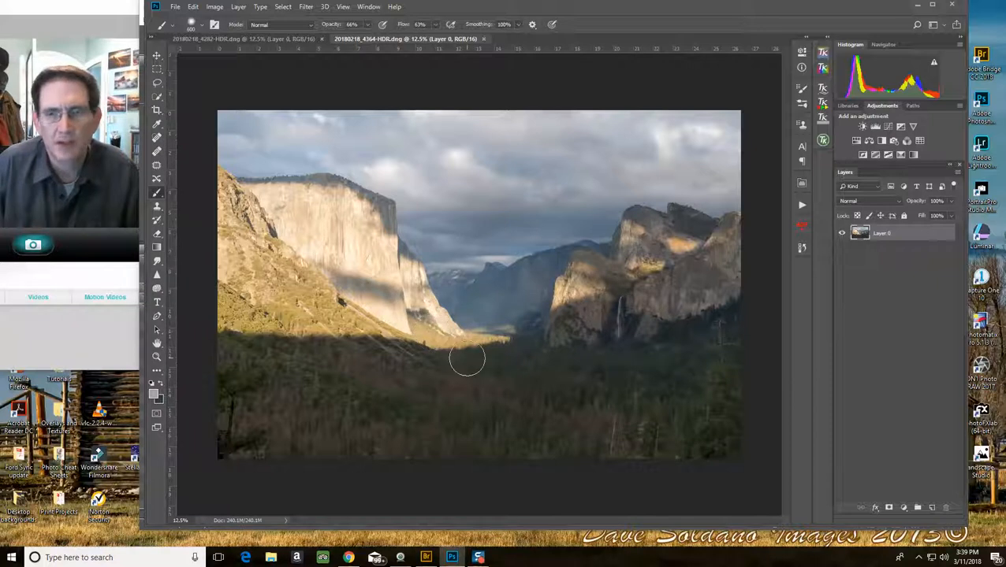
Step: Flatten the 20180218_4282-HDR.dng document and duplicate its background layer as Background copy
left_click(251, 38)
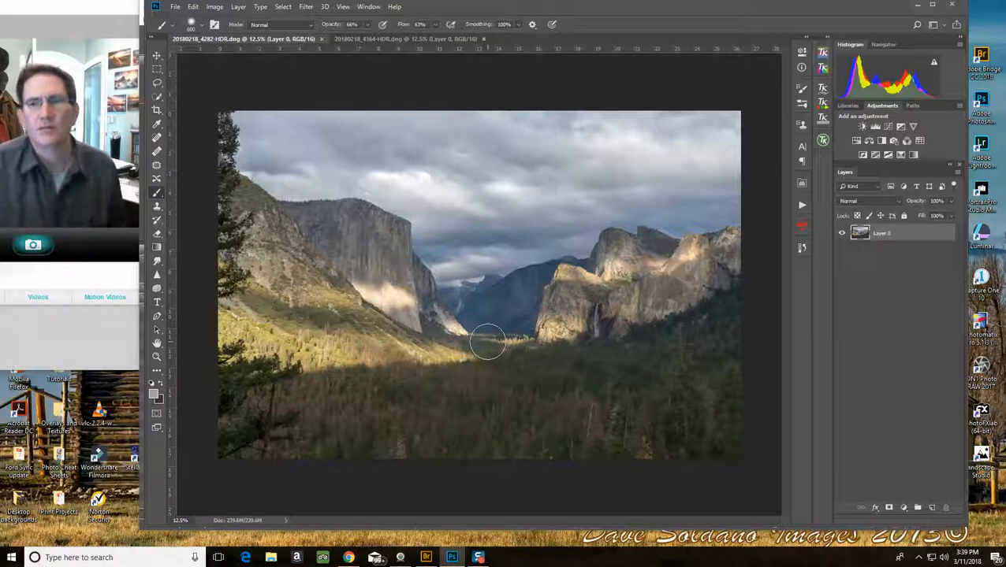
left_click(904, 239)
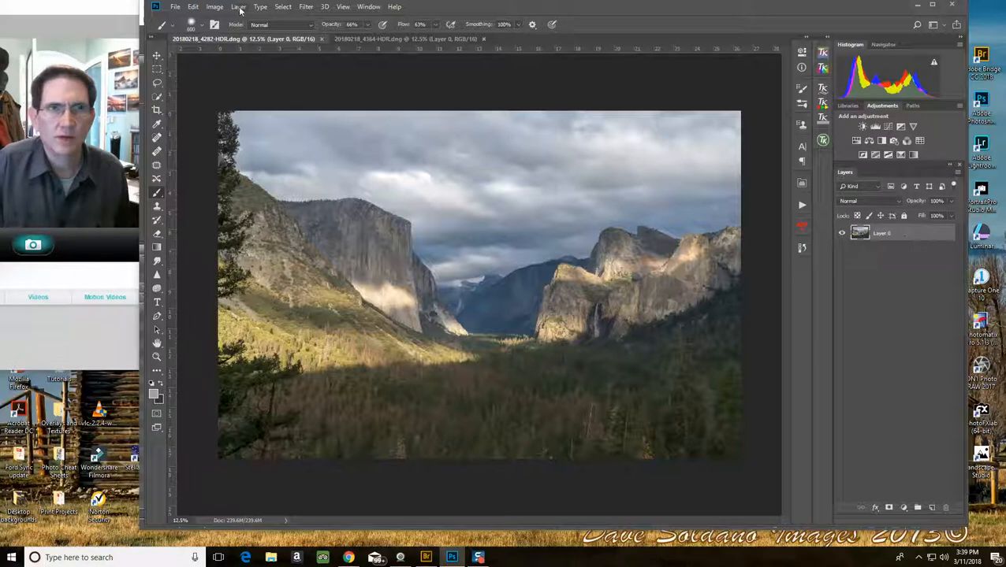
left_click(238, 7)
left_click(268, 408)
right_click(891, 245)
left_click(907, 254)
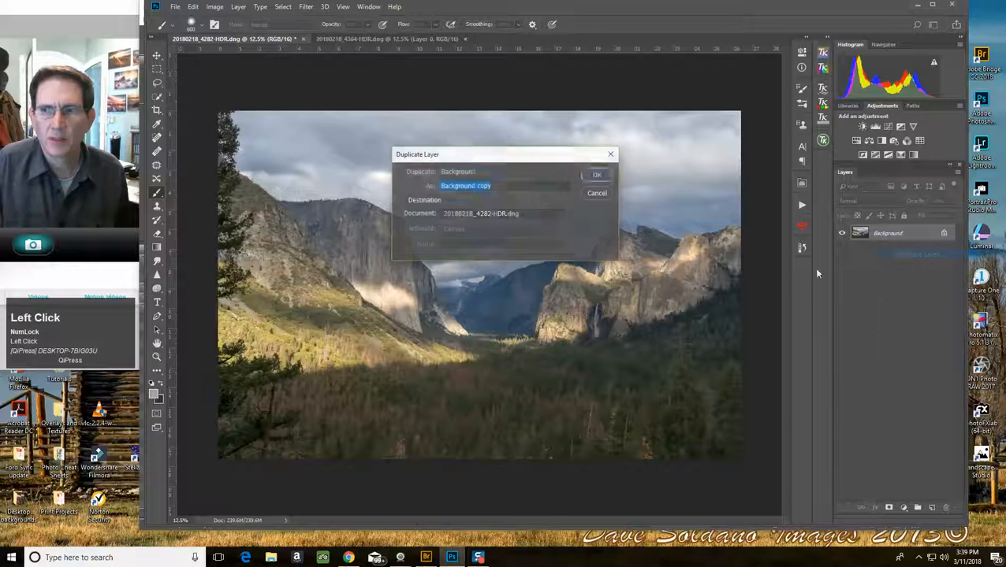
left_click(596, 175)
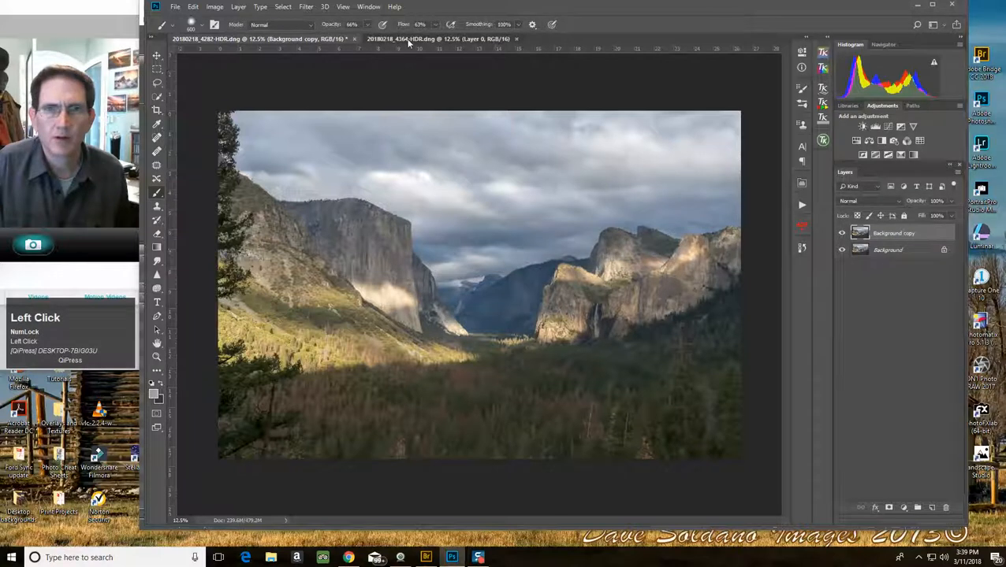
Step: Copy the whole 20180218_4364-HDR.dng image into 20180218_4282-HDR.dng and place it beneath the Background copy layer
left_click(408, 39)
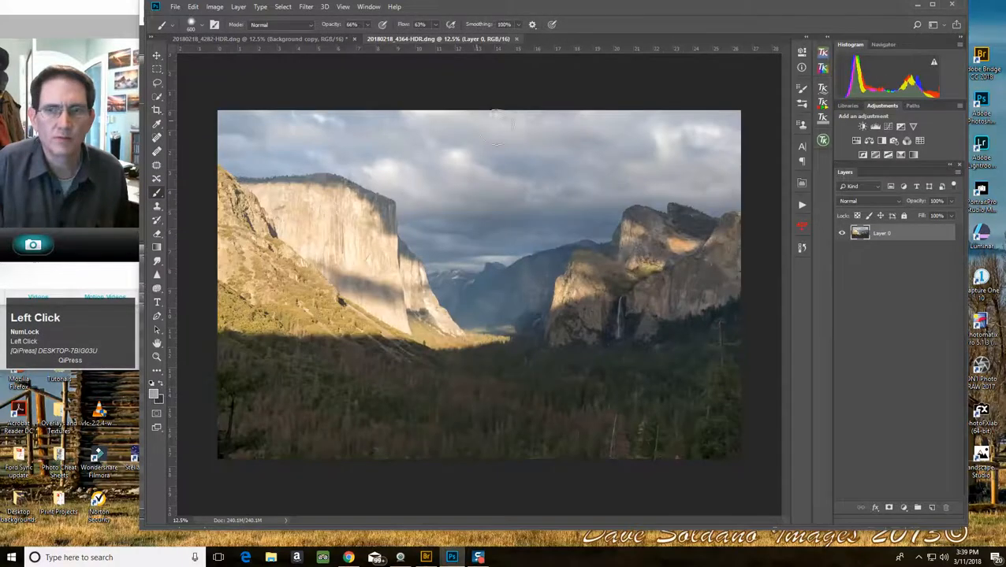
left_click(283, 6)
left_click(289, 23)
left_click(192, 6)
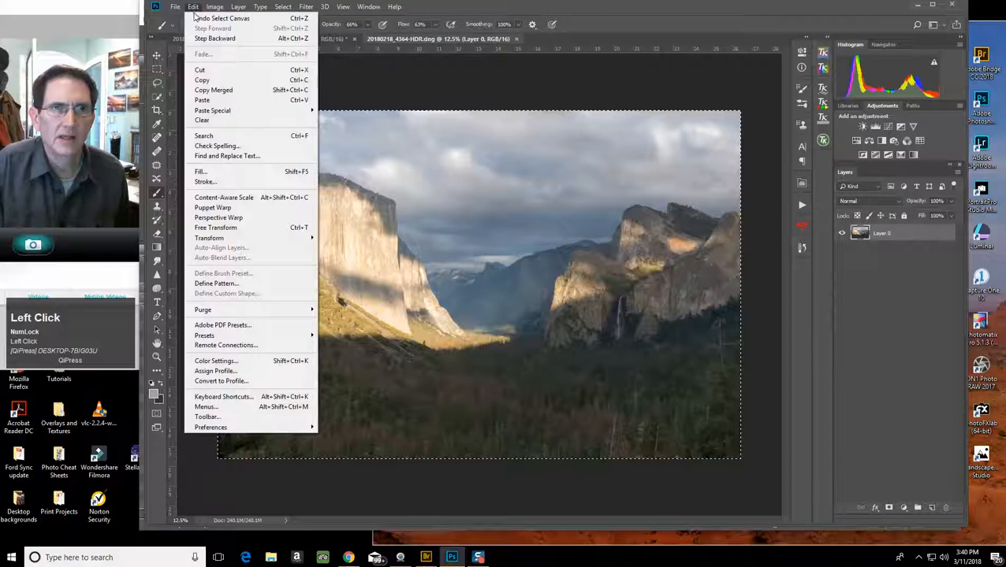
left_click(203, 77)
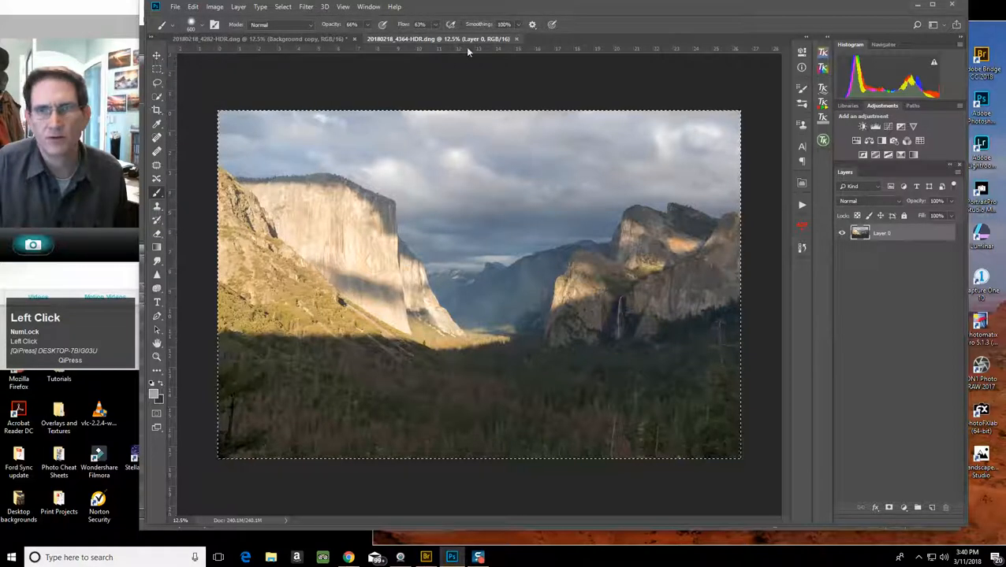
left_click(283, 42)
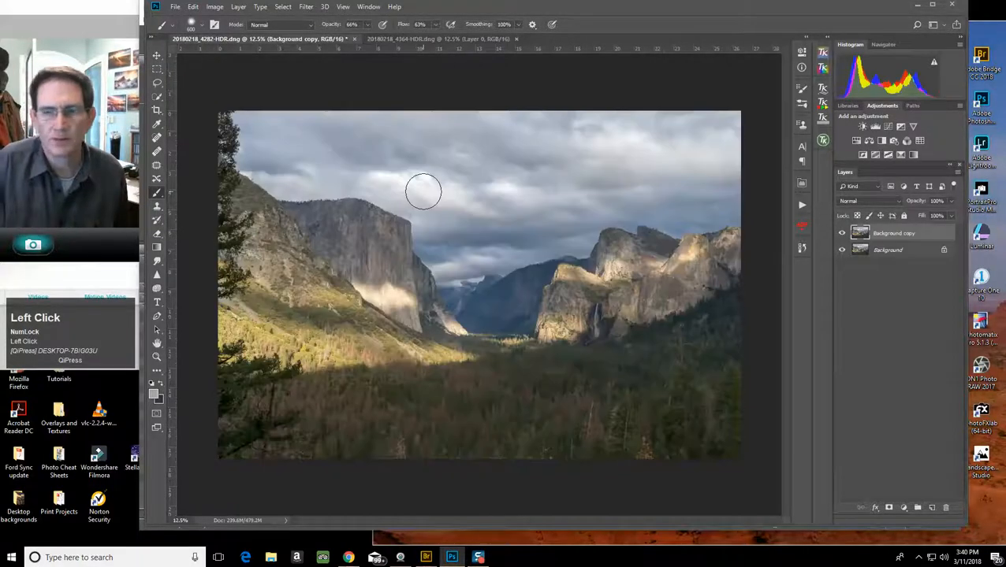
key("ctrl+v")
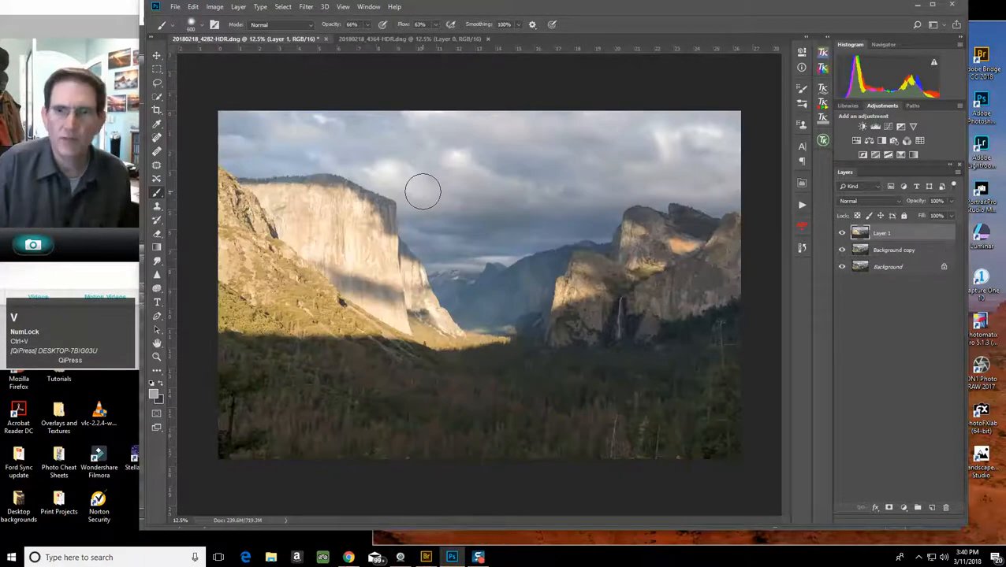
left_click_drag(897, 251, 887, 229)
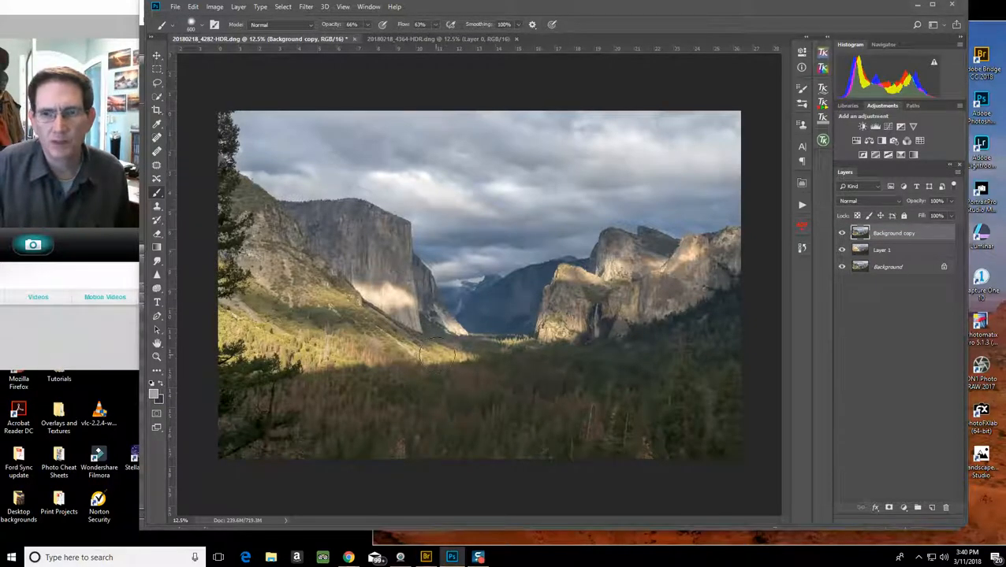
Step: Auto-align all three layers with the Auto projection and check the alignment by toggling the Background copy layer's visibility
left_click(891, 265, "ctrl")
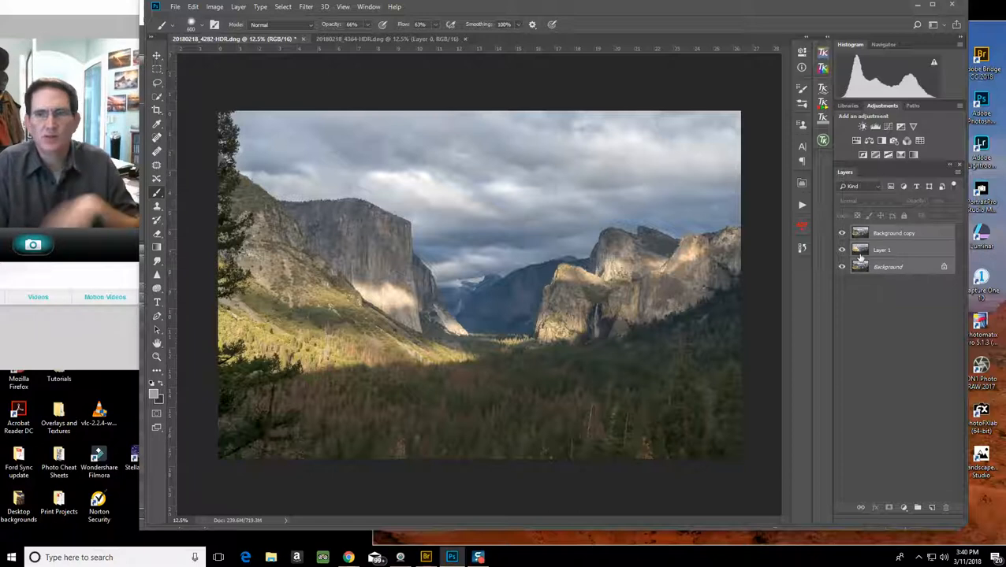
left_click(195, 7)
mouse_move(214, 7)
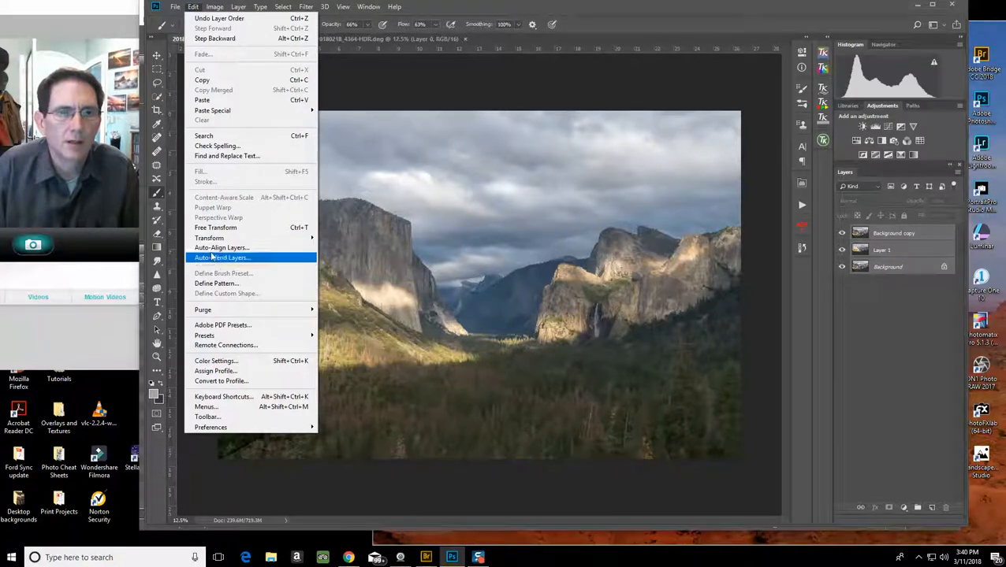
left_click(221, 248)
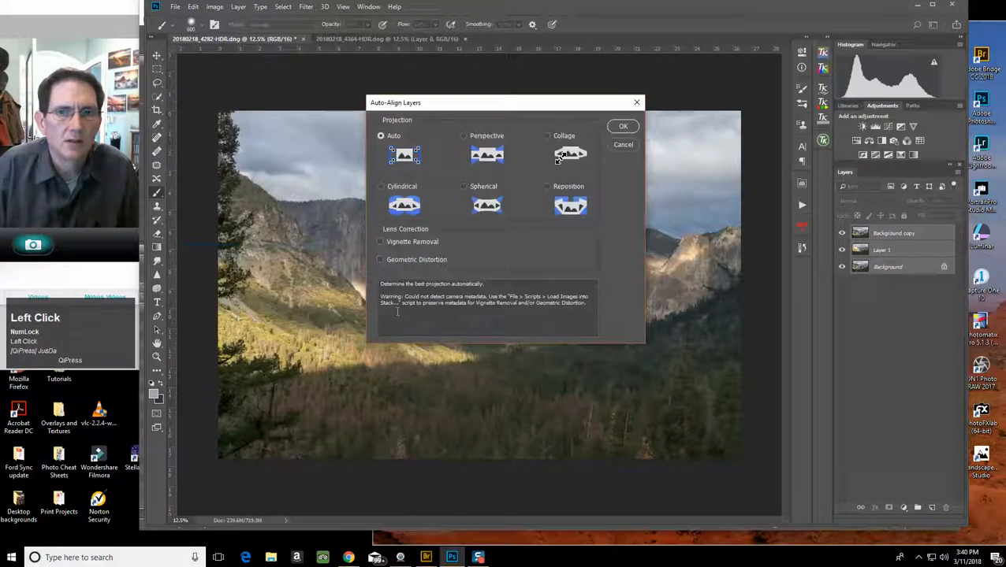
left_click(621, 128)
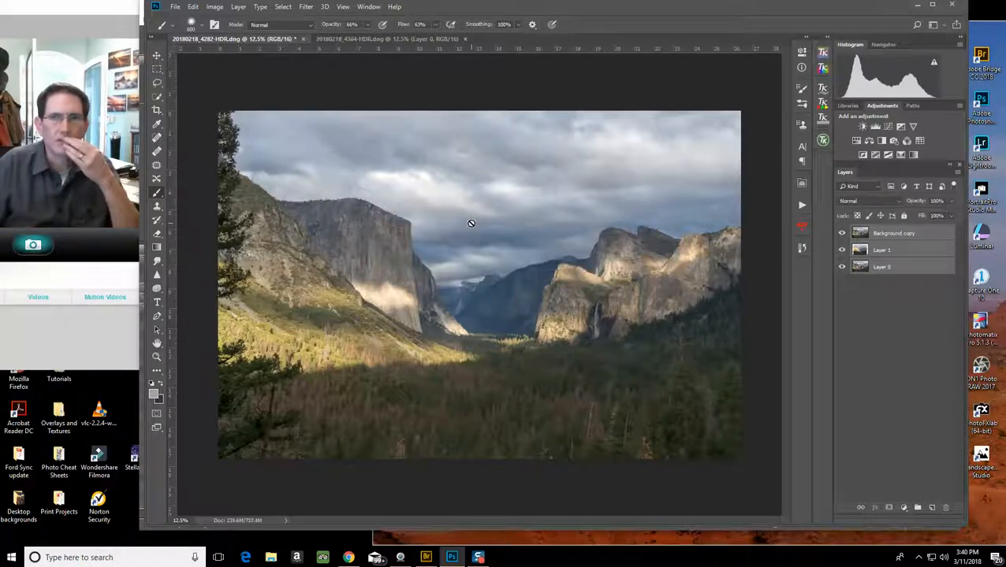
left_click(841, 234)
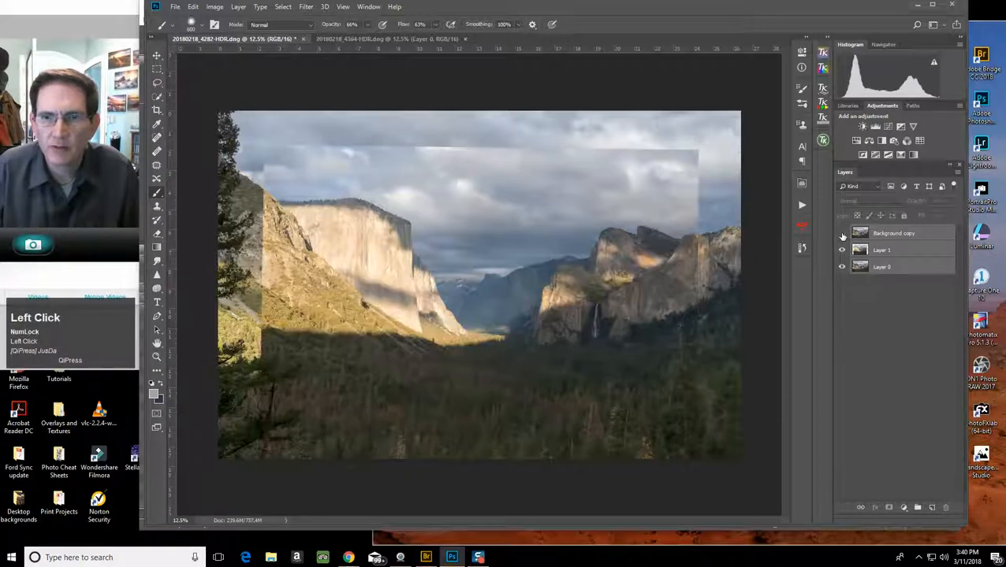
left_click(841, 234)
left_click(842, 234)
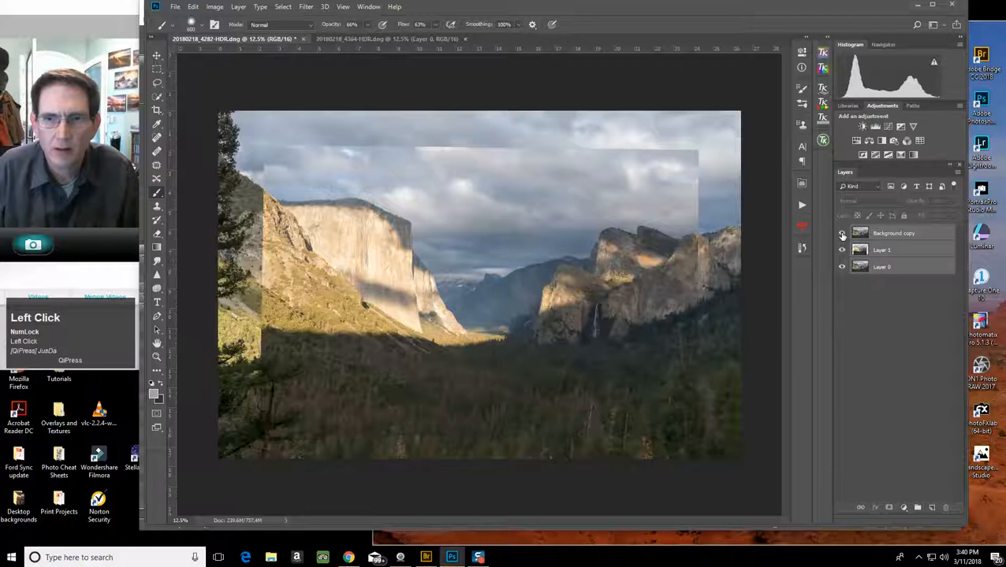
left_click(842, 234)
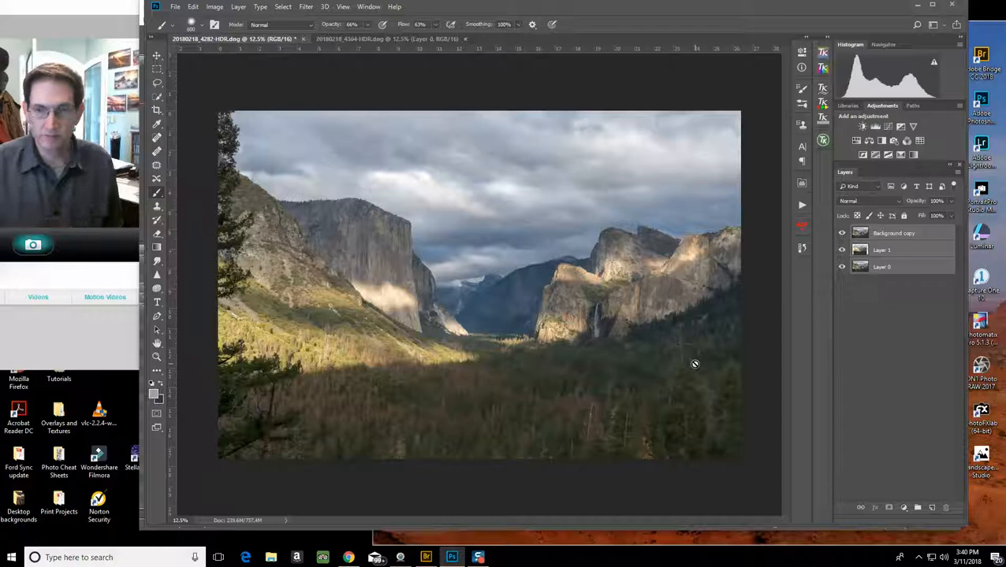
Step: Add a white layer mask to the Background copy layer and compare the layer with the image beneath
left_click(886, 236)
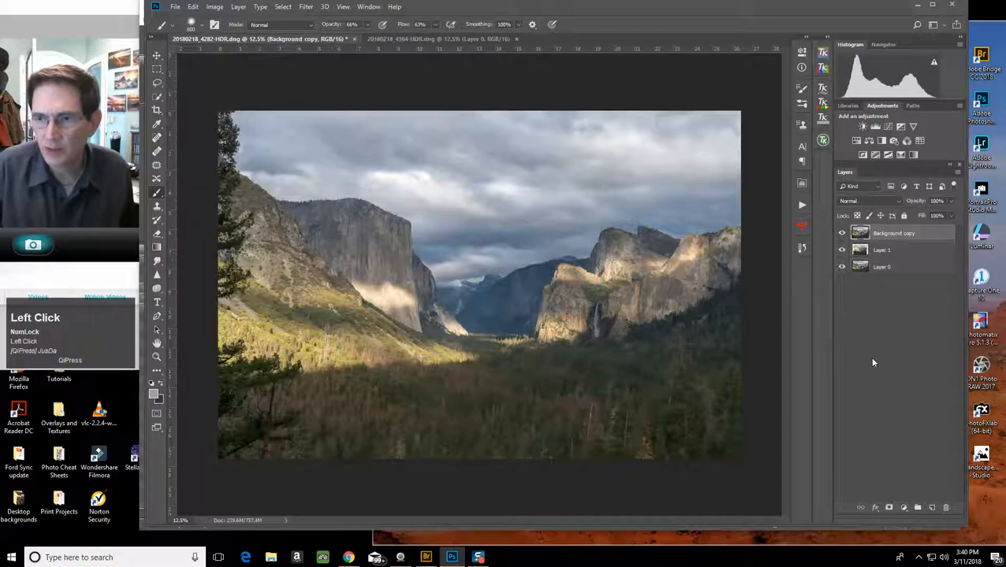
left_click(889, 508)
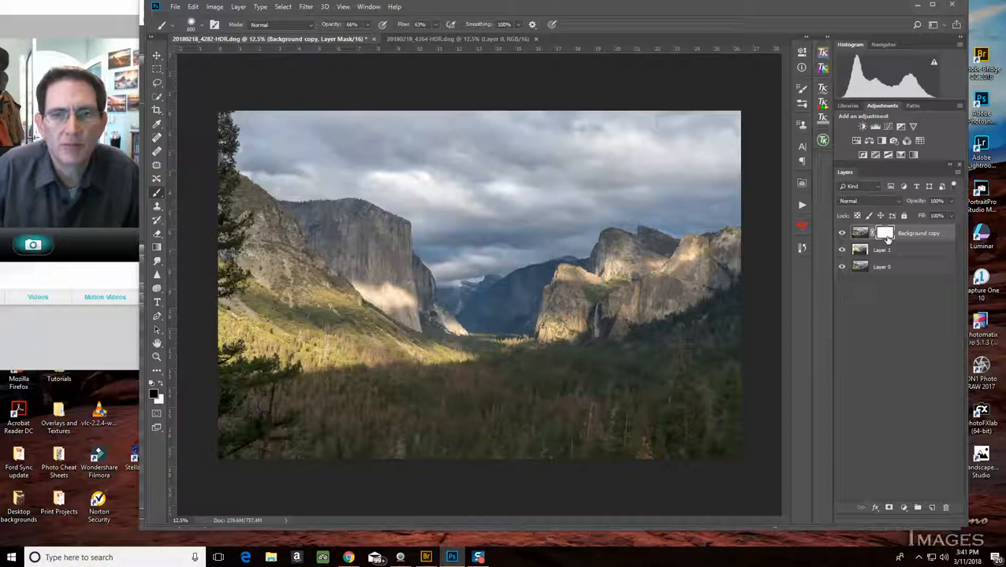
left_click(842, 235)
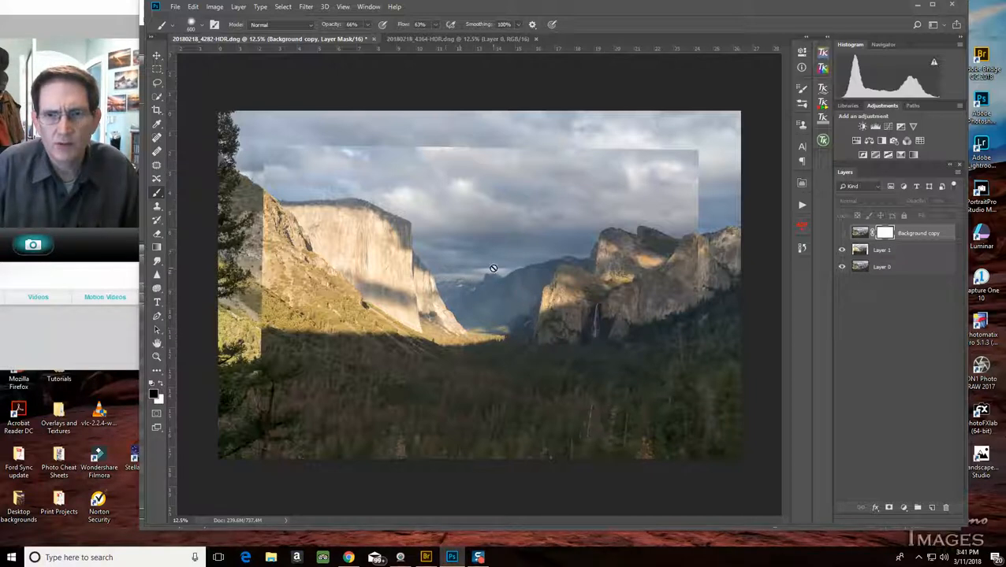
left_click(841, 233)
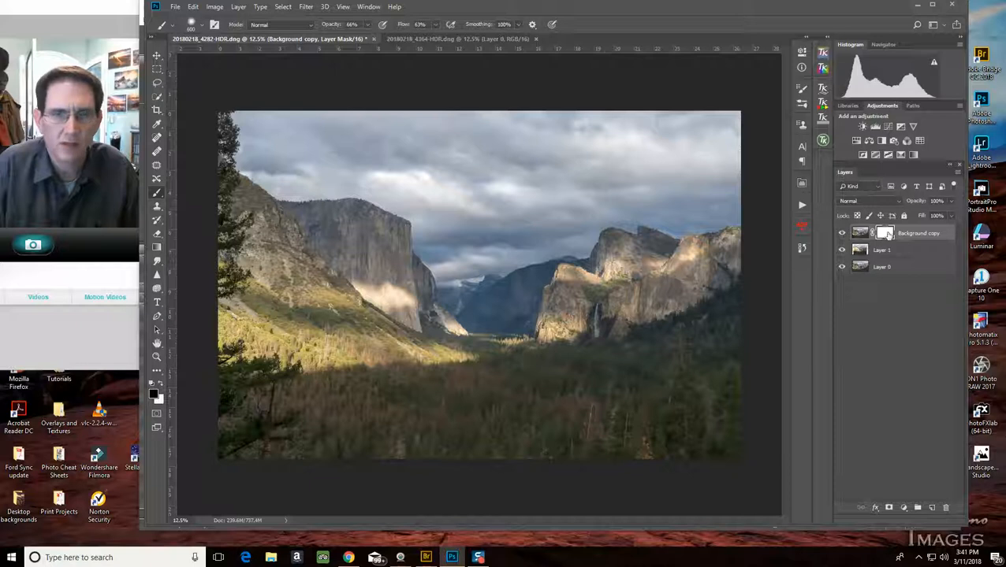
Step: Paint black on the mask over the low clouds above the distant peaks with a 250-pixel brush at 66% opacity
left_click(366, 37)
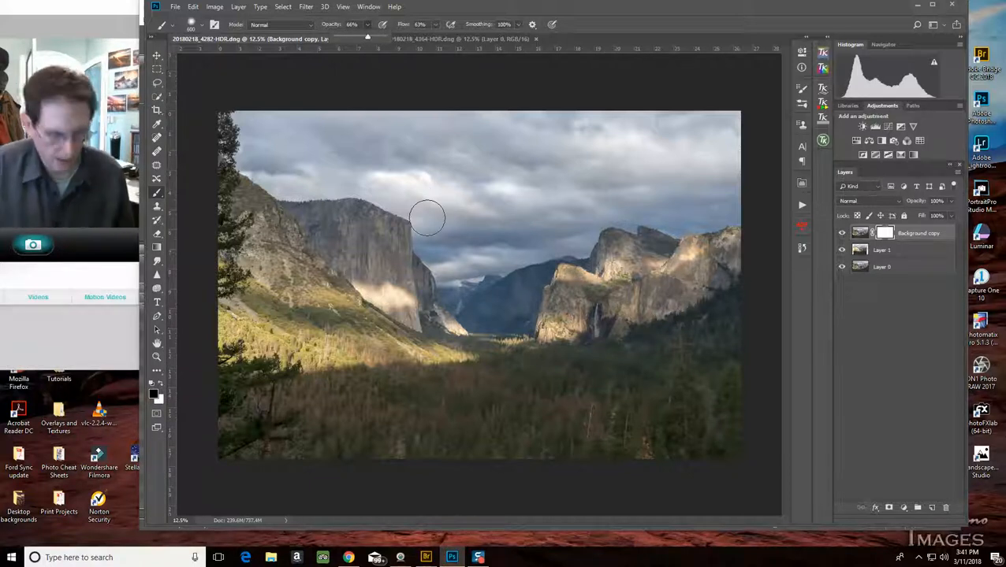
key("bracketleft")
key("bracketleft")
key("bracketleft")
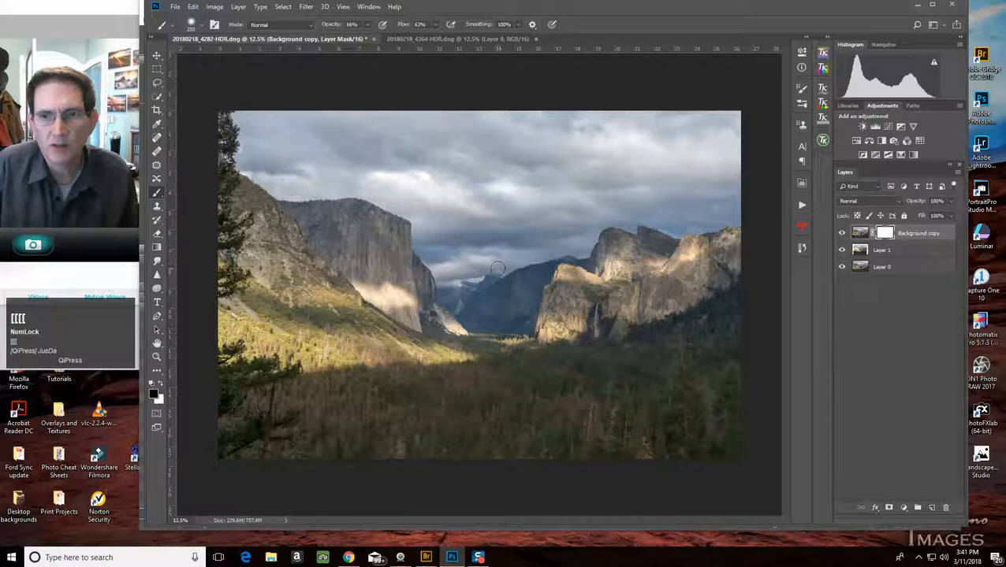
left_click(493, 271)
mouse_move(494, 270)
left_mouse_down()
mouse_move(440, 272)
mouse_move(530, 266)
mouse_move(513, 266)
left_mouse_up()
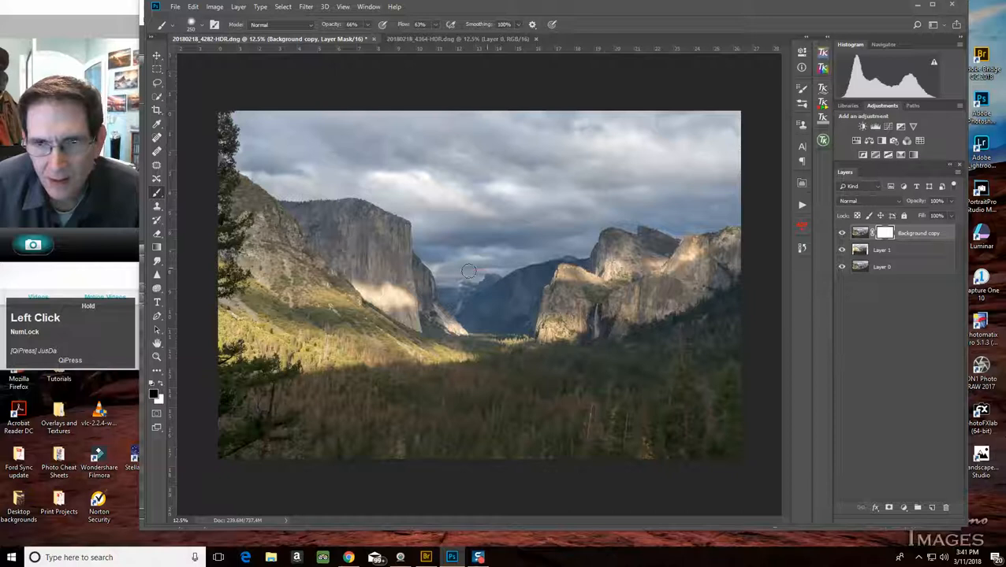
mouse_move(480, 271)
left_mouse_down()
mouse_move(436, 267)
mouse_move(498, 260)
mouse_move(462, 261)
left_mouse_up()
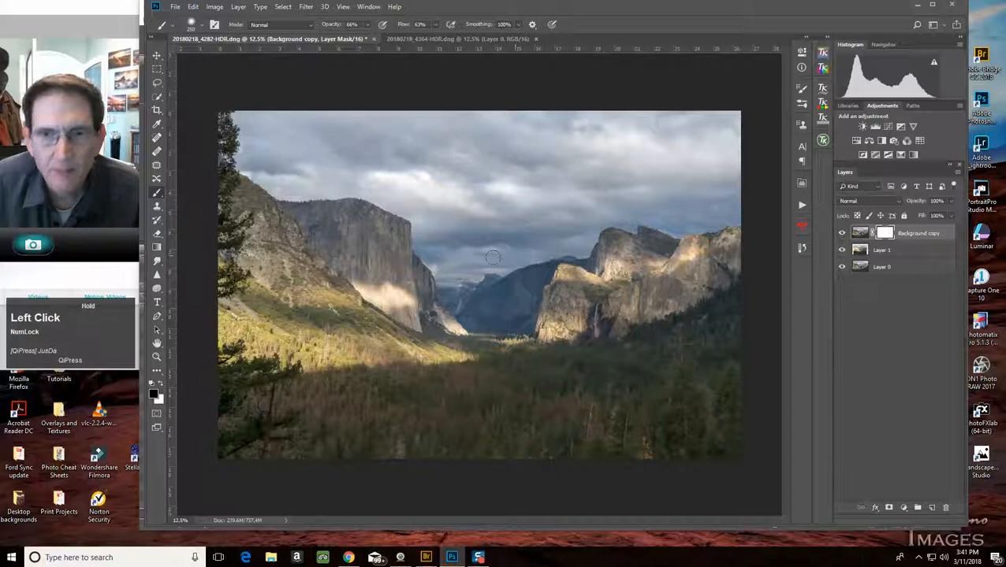
left_click_drag(445, 261, 470, 260)
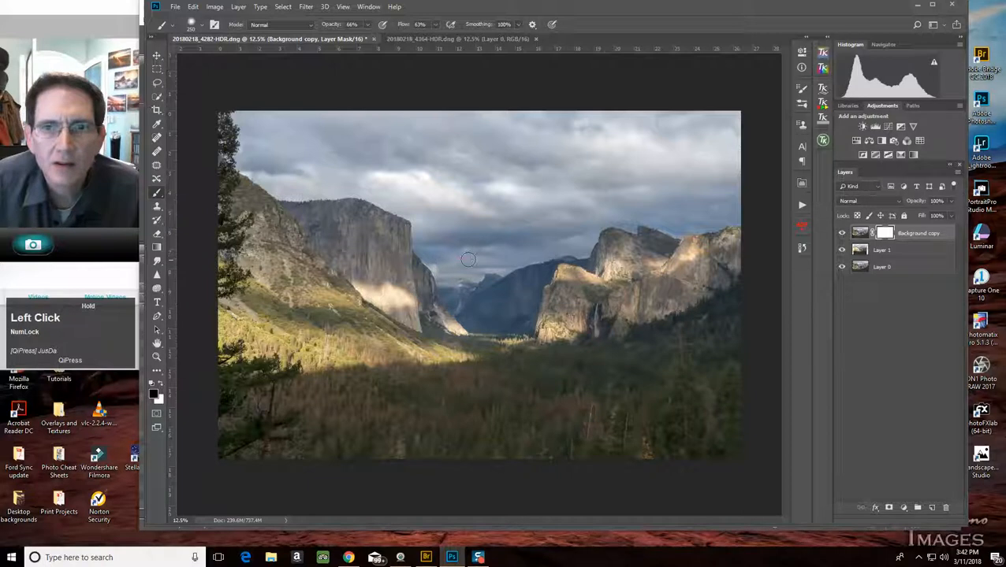
Step: Paint white on the mask around the low clouds to restore the original sky, reducing the brush to 125 pixels
left_click(161, 385)
left_click_drag(482, 250, 493, 249)
mouse_move(432, 254)
left_mouse_down()
mouse_move(463, 253)
mouse_move(437, 256)
mouse_move(533, 253)
mouse_move(444, 264)
left_mouse_up()
key("bracketleft")
key("bracketleft")
key("bracketleft")
key("bracketleft")
left_click_drag(431, 265, 483, 258)
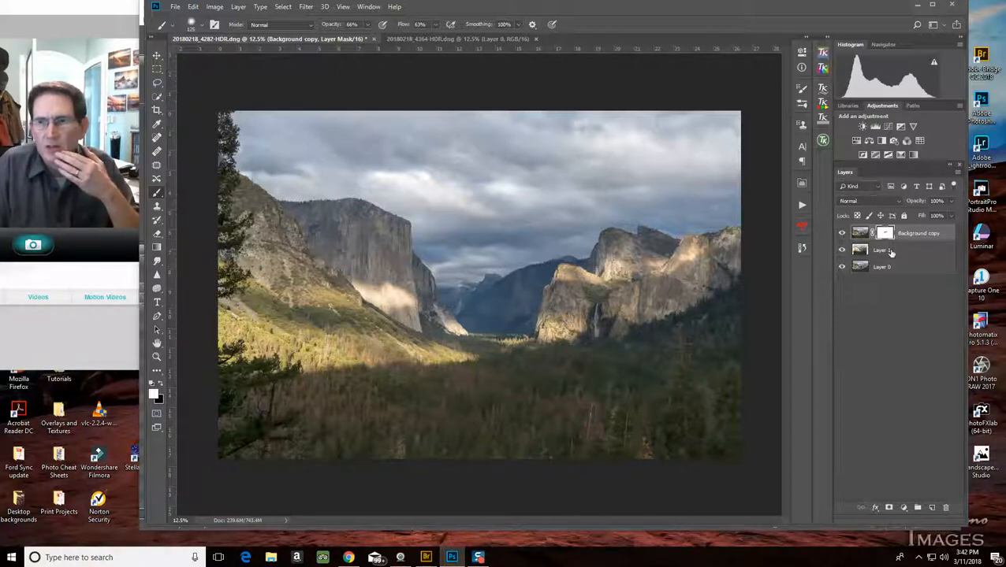
Step: Paint black on the mask over El Capitan's cliff face with a 500-pixel brush at 30% opacity and 36% flow
left_click(162, 383)
left_click(368, 25)
left_click_drag(368, 41, 351, 44)
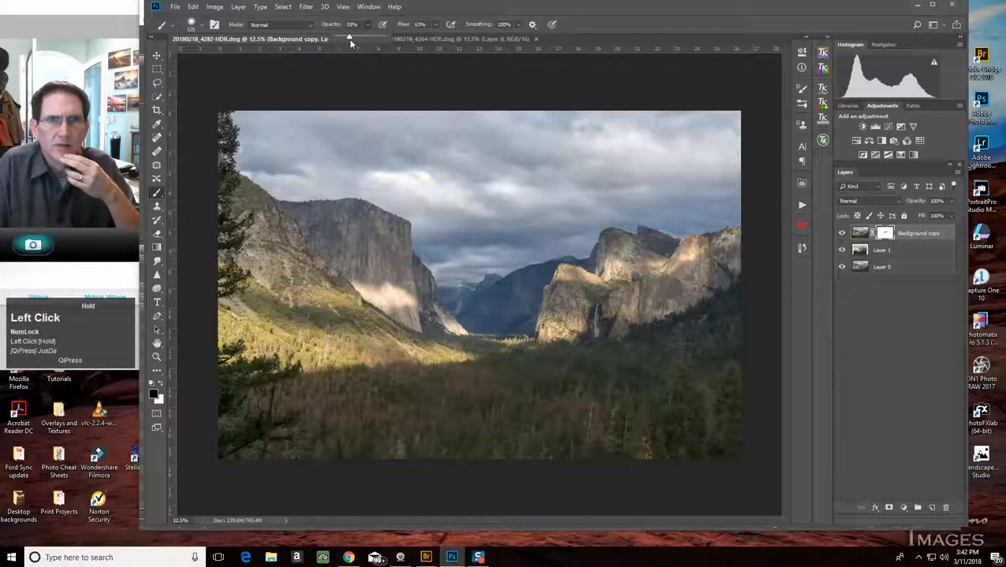
left_click_drag(350, 39, 349, 38)
left_click(434, 25)
left_click_drag(436, 37, 424, 39)
key("bracketright")
key("bracketright")
key("bracketright")
key("bracketright")
key("bracketright")
key("bracketright")
key("bracketright")
key("bracketright")
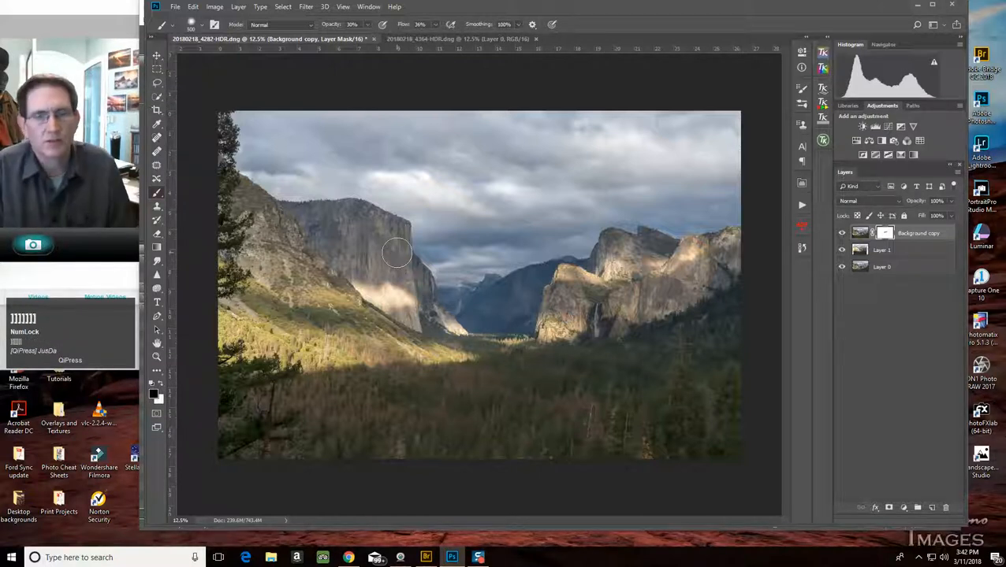
mouse_move(397, 249)
left_mouse_down()
mouse_move(322, 235)
mouse_move(386, 240)
mouse_move(318, 230)
mouse_move(381, 247)
mouse_move(331, 248)
mouse_move(386, 256)
mouse_move(347, 260)
mouse_move(402, 270)
mouse_move(356, 274)
mouse_move(401, 282)
mouse_move(367, 285)
mouse_move(387, 289)
mouse_move(415, 319)
mouse_move(397, 317)
mouse_move(315, 223)
mouse_move(396, 237)
mouse_move(364, 220)
mouse_move(306, 214)
mouse_move(344, 245)
mouse_move(317, 235)
left_mouse_up()
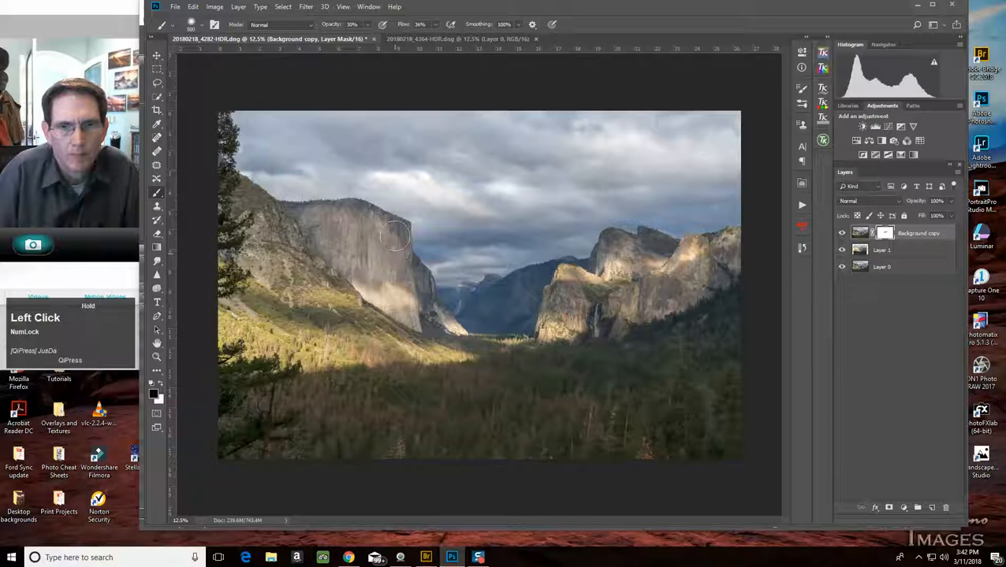
mouse_move(395, 268)
left_mouse_down()
mouse_move(364, 230)
mouse_move(405, 286)
mouse_move(282, 210)
mouse_move(383, 273)
mouse_move(331, 254)
left_mouse_up()
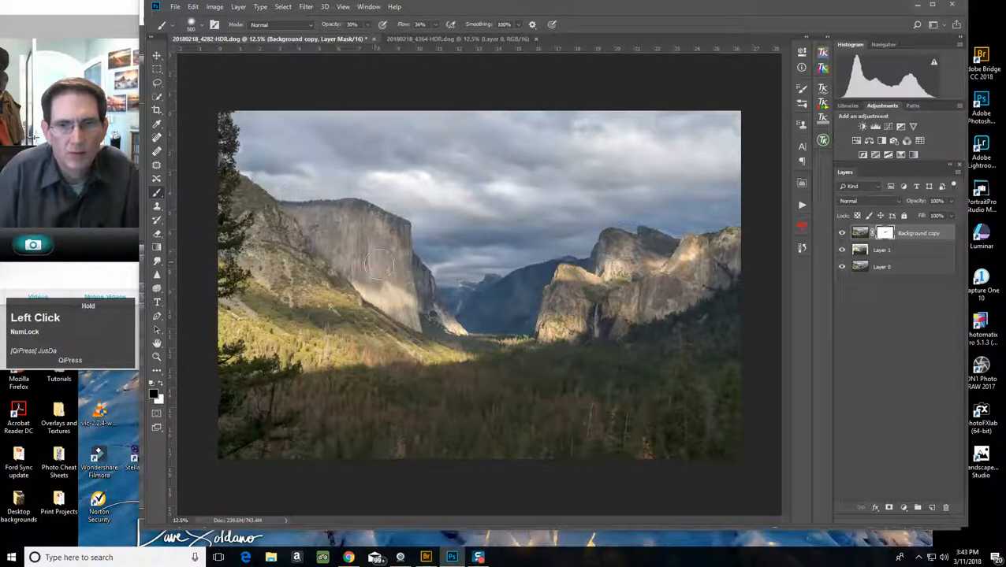
mouse_move(381, 254)
left_mouse_down()
mouse_move(360, 236)
mouse_move(388, 253)
mouse_move(365, 232)
mouse_move(395, 249)
mouse_move(342, 221)
left_mouse_up()
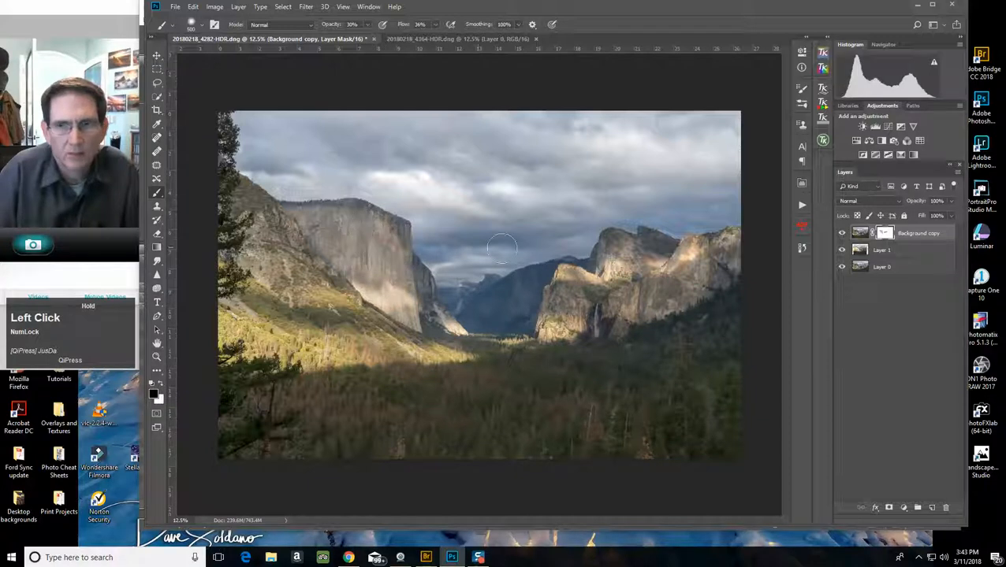
Step: Compare the masked blend with the layers beneath by toggling the Background copy layer's visibility
left_click(842, 234)
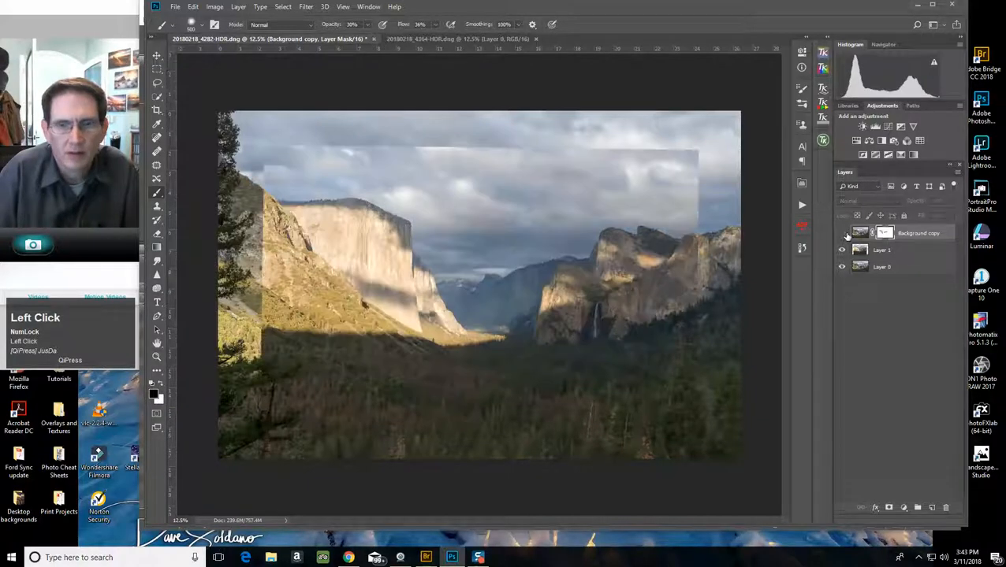
left_click(844, 233)
left_click(844, 233)
left_click(843, 234)
left_click(843, 234)
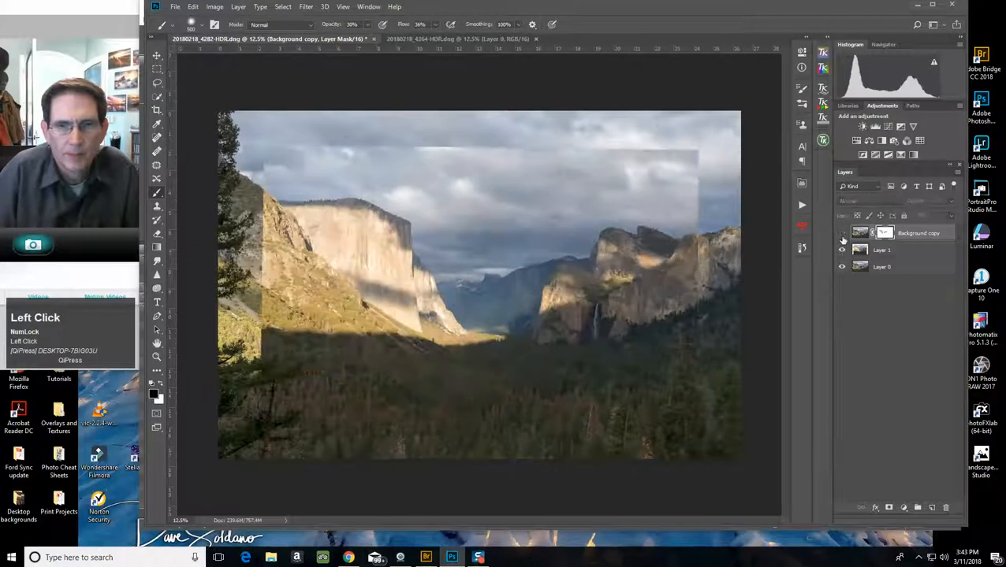
left_click(842, 235)
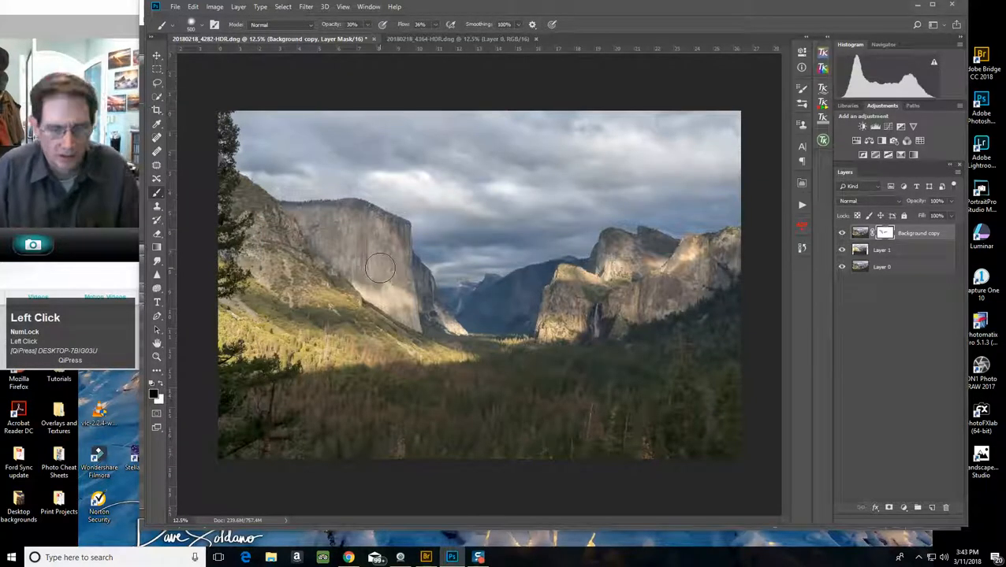
Step: Paint more black over El Capitan's face with a 300-pixel brush at 53% opacity and 54% flow, and compare with the layers beneath
left_click(368, 26)
left_click_drag(371, 38, 445, 37)
left_click(434, 26)
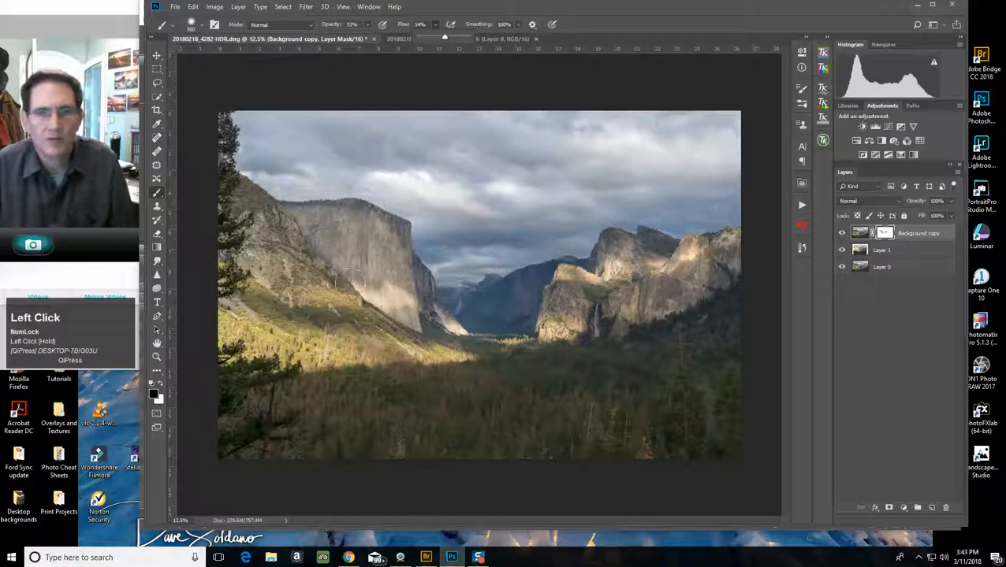
key("[")
key("[")
mouse_move(399, 251)
left_mouse_down()
mouse_move(345, 216)
mouse_move(300, 213)
mouse_move(407, 242)
mouse_move(344, 239)
mouse_move(365, 247)
mouse_move(377, 248)
mouse_move(283, 209)
mouse_move(397, 252)
mouse_move(257, 203)
mouse_move(270, 197)
mouse_move(261, 204)
mouse_move(315, 235)
mouse_move(319, 223)
mouse_move(382, 245)
mouse_move(438, 307)
left_mouse_up()
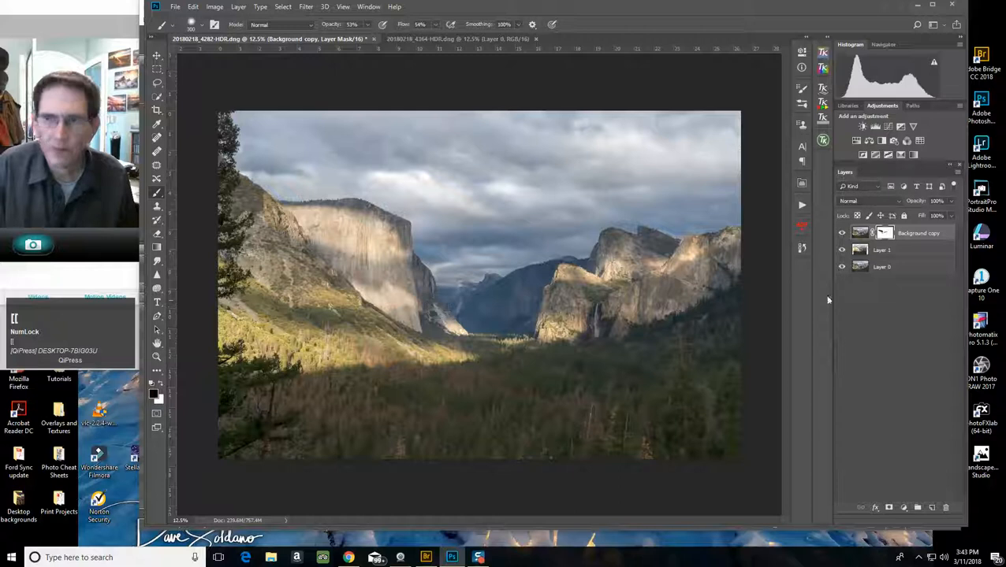
left_click(841, 233)
left_click(841, 234)
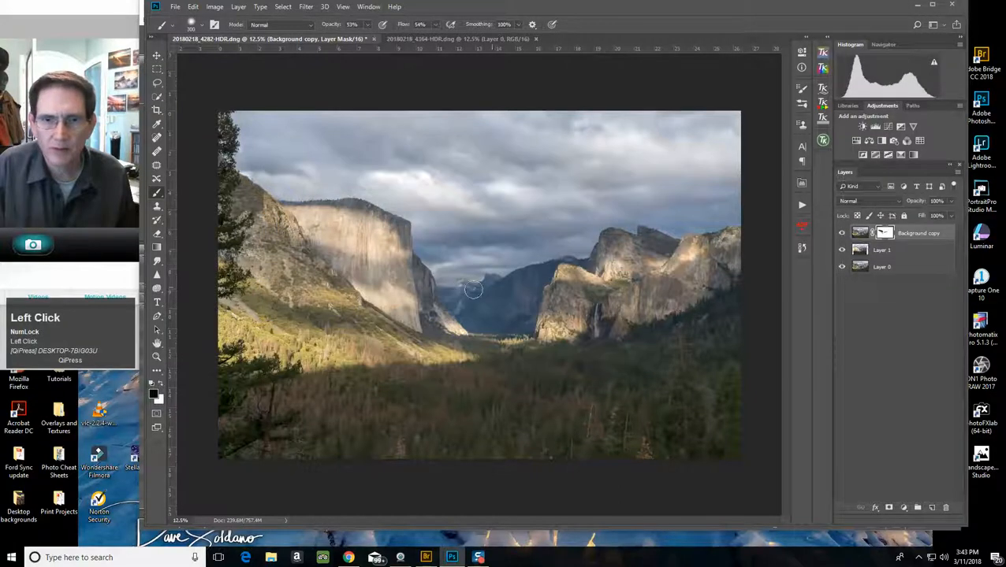
Step: Paint black on the mask along El Capitan's shaded lower edge and central face with a 250-pixel brush
key("bracketleft")
mouse_move(428, 293)
left_mouse_down()
mouse_move(410, 261)
mouse_move(398, 265)
left_mouse_up()
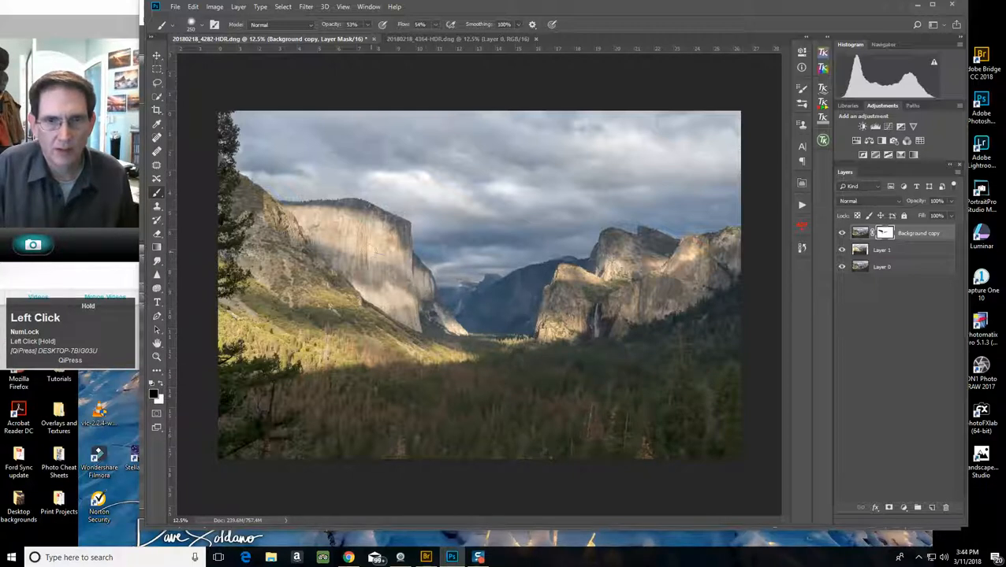
left_click_drag(375, 252, 377, 252)
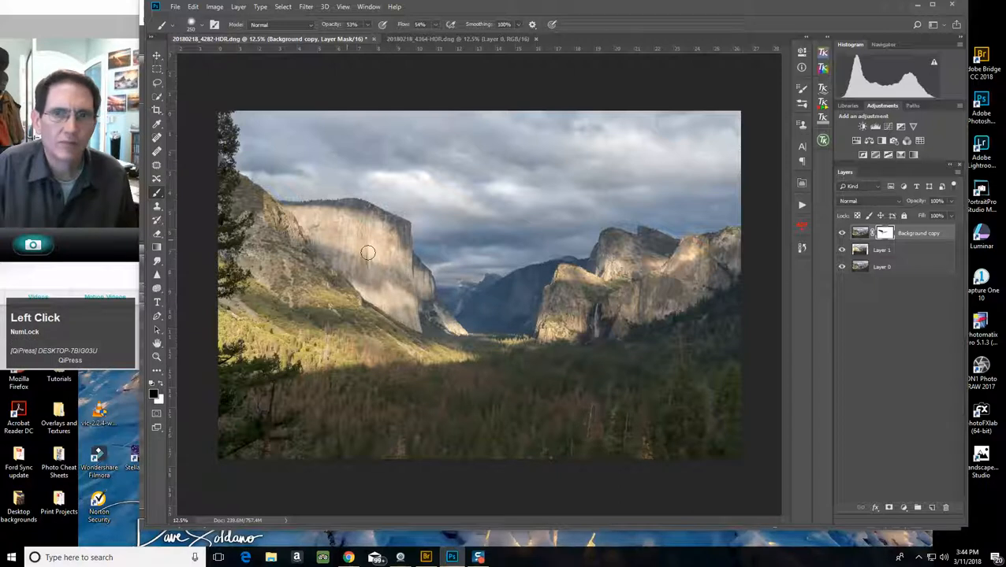
Step: Check the brightened El Capitan against the underlying exposure by repeatedly hiding and showing the Background copy layer
left_click(842, 233)
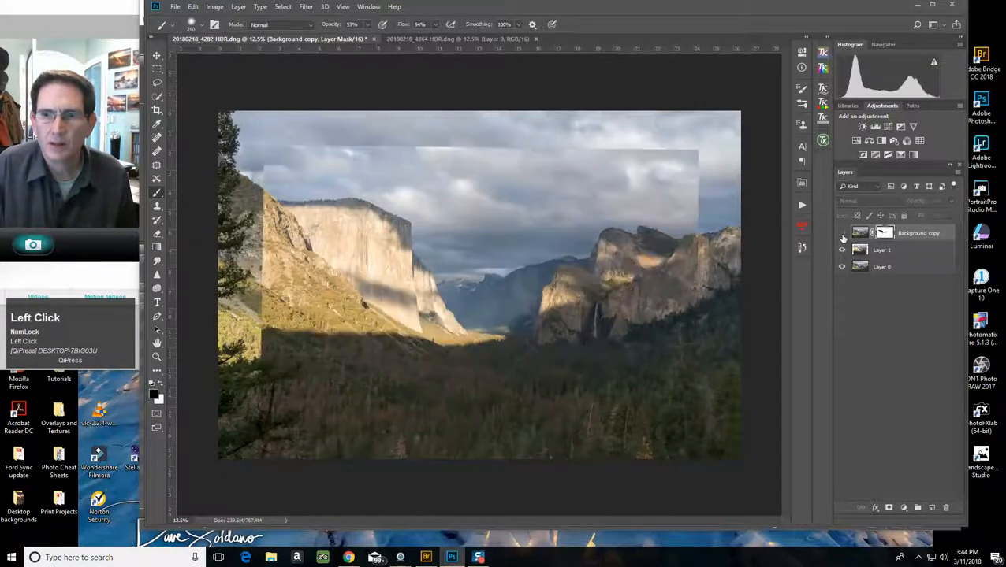
left_click(842, 237)
left_click(843, 236)
left_click(843, 236)
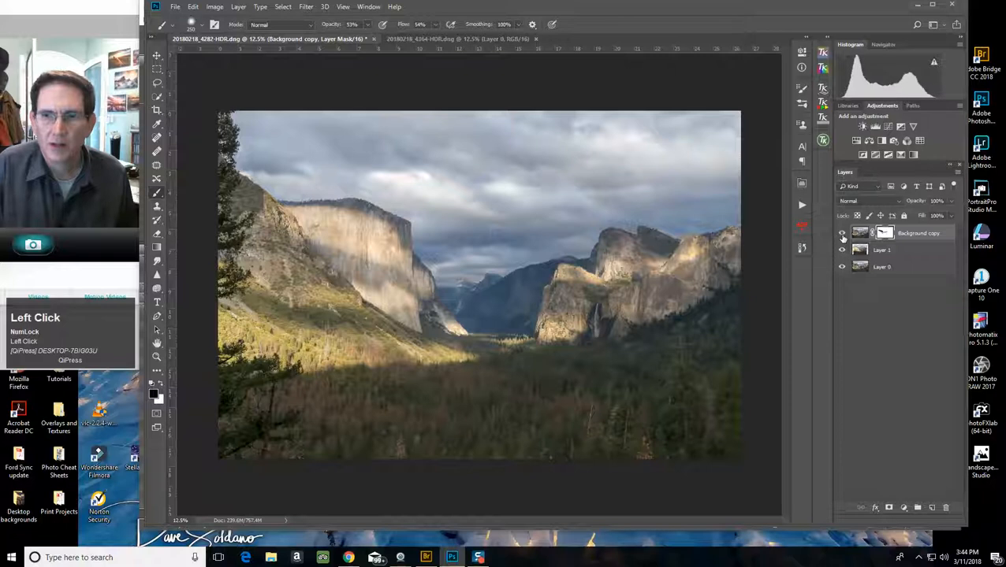
left_click(843, 236)
left_click(842, 237)
left_click(842, 236)
left_click(842, 237)
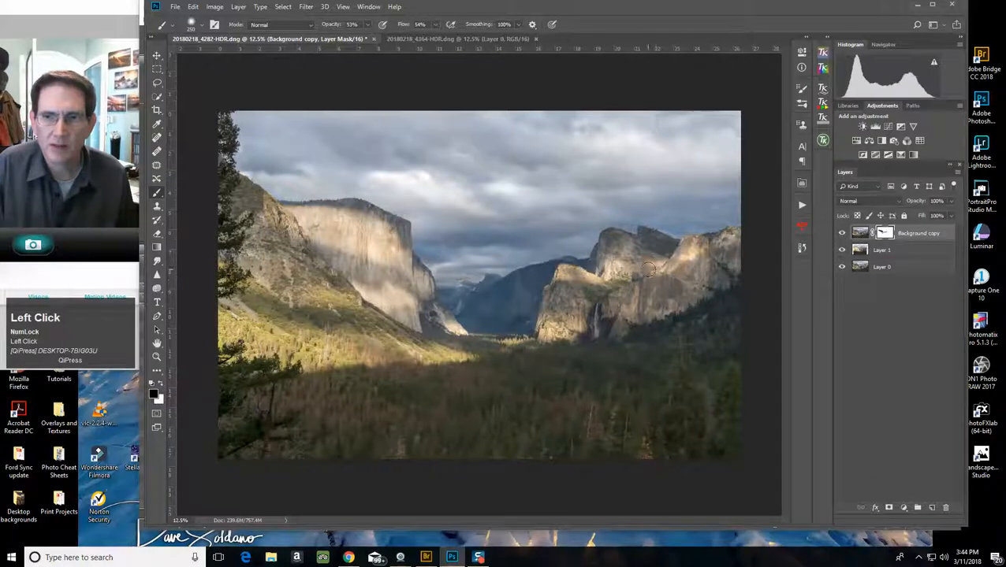
Step: Paint black on the mask over the rock patch above the waterfall cliffs and again across El Capitan's upper face
mouse_move(651, 261)
left_mouse_down()
mouse_move(637, 256)
mouse_move(647, 266)
left_mouse_up()
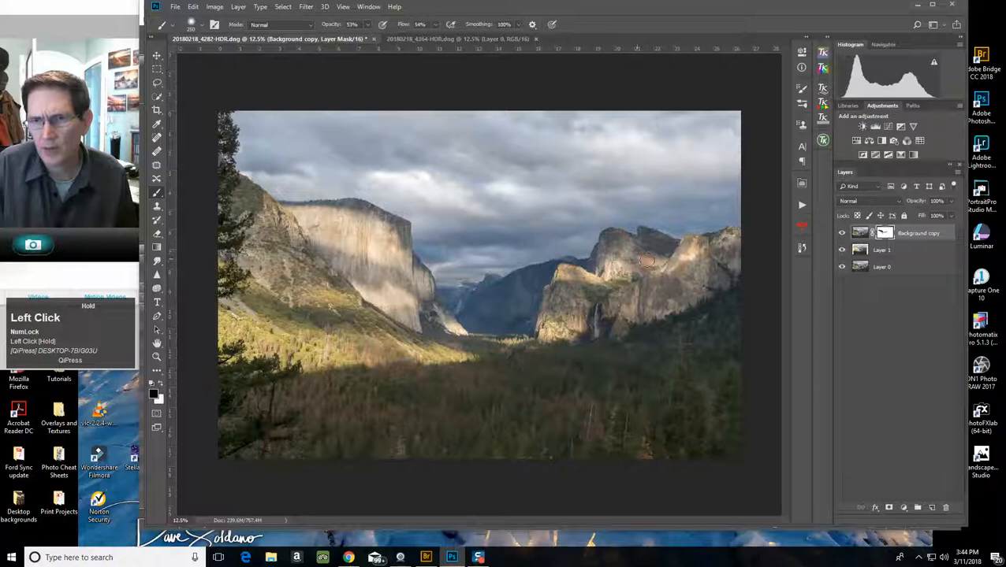
left_click(842, 234)
left_click(842, 235)
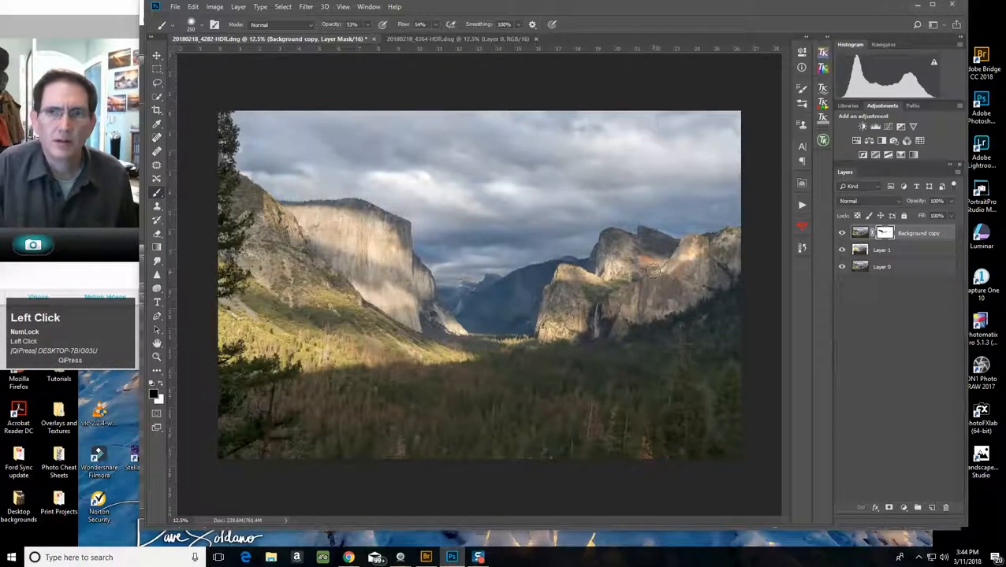
left_click_drag(651, 269, 642, 258)
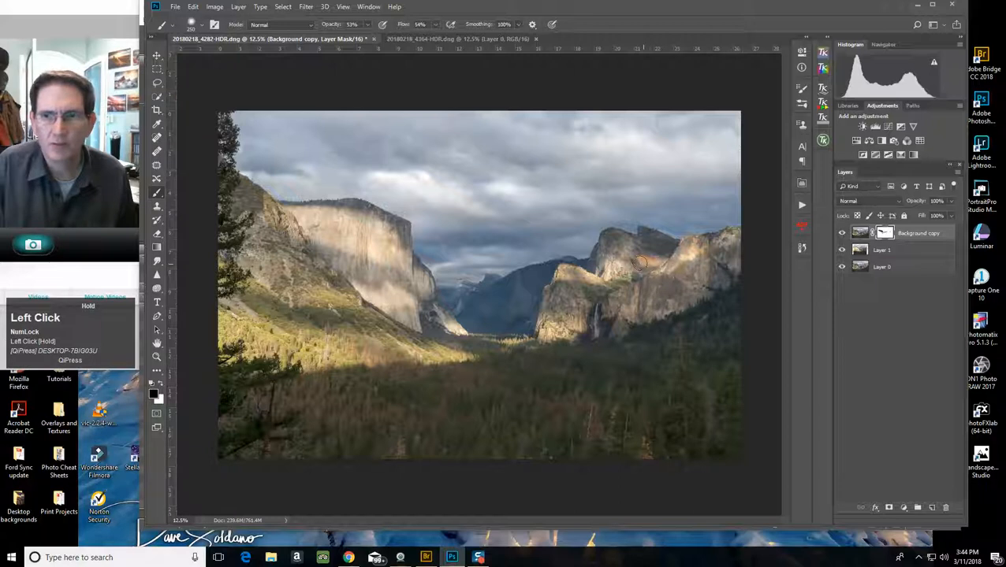
left_click_drag(640, 348, 641, 347)
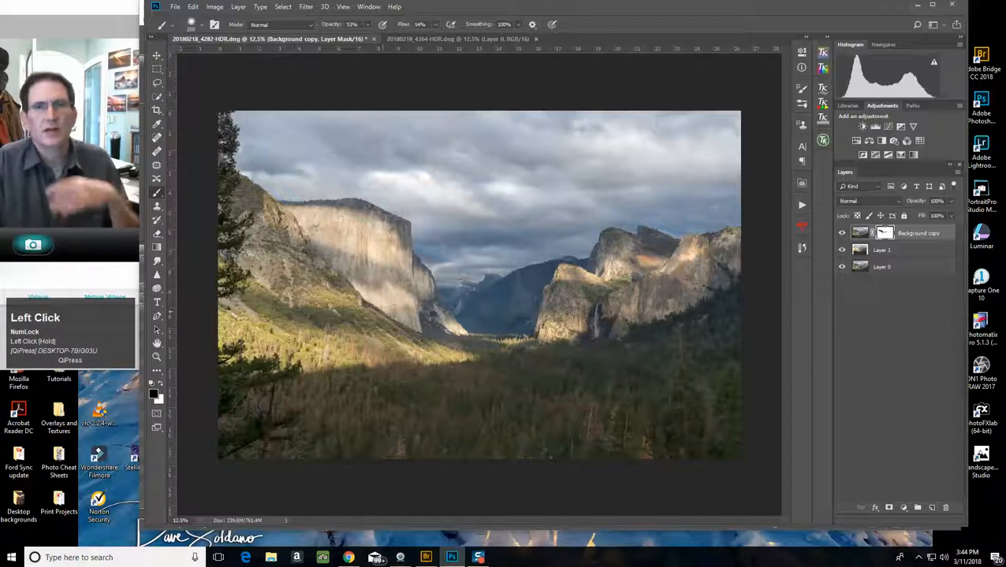
left_click_drag(401, 245, 339, 226)
mouse_move(367, 224)
left_mouse_down()
mouse_move(315, 220)
mouse_move(332, 249)
left_mouse_up()
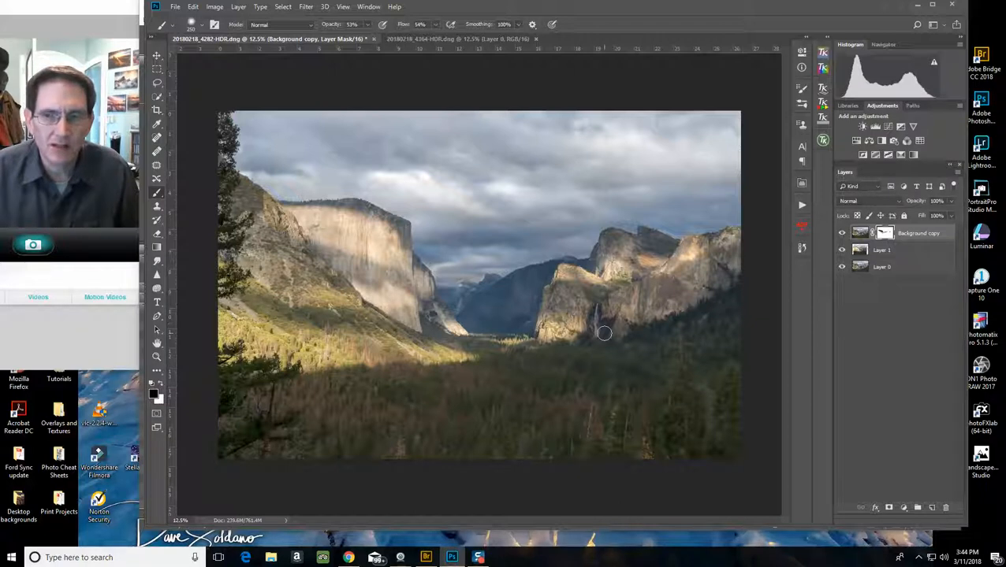
Step: Switch to Bridge, browse the remaining exposures in the Tunnel View - evening folder, and return to the Photoshop blend
left_click(425, 557)
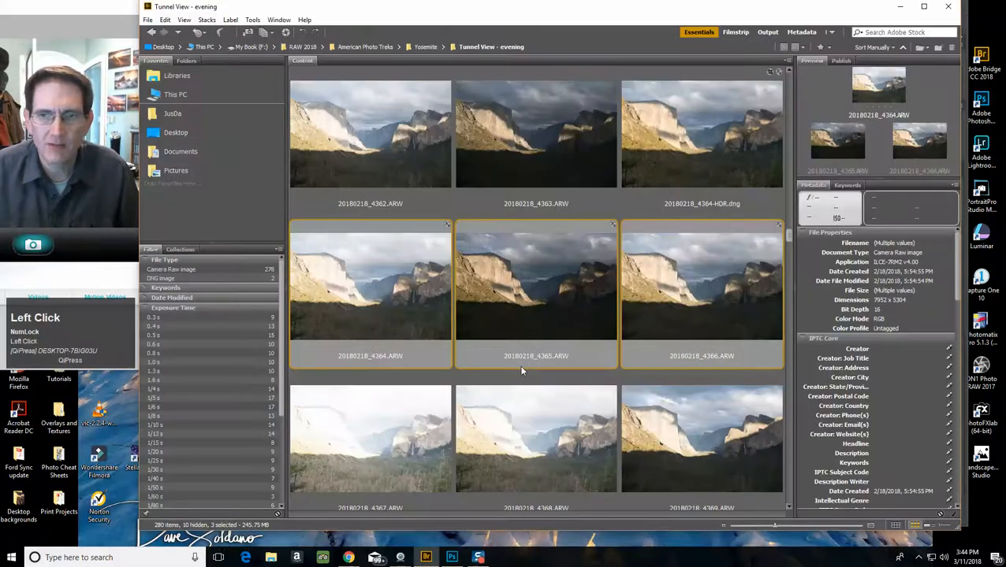
scroll(520, 365, "down", 4)
scroll(520, 369, "down", 10)
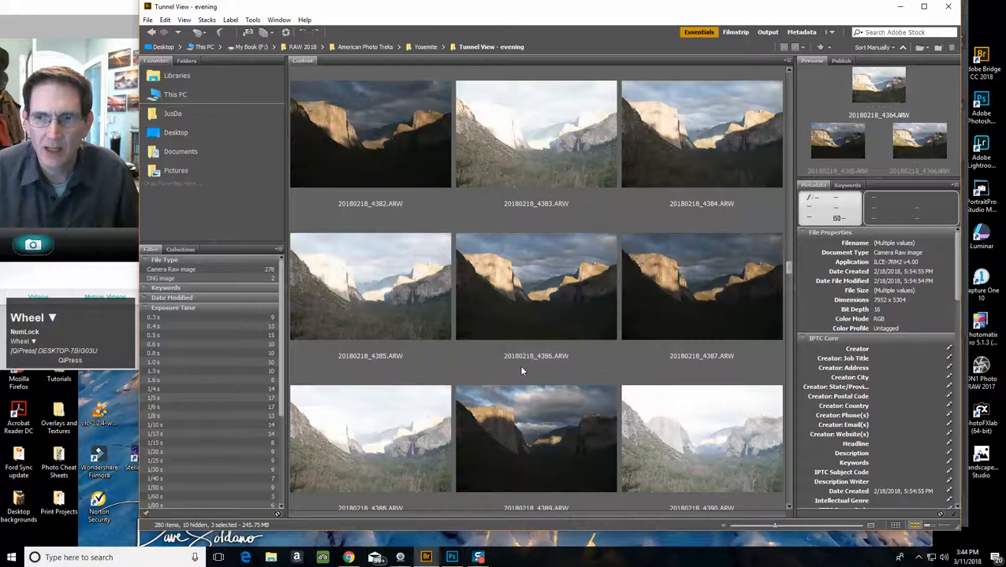
scroll(520, 371, "down", 6)
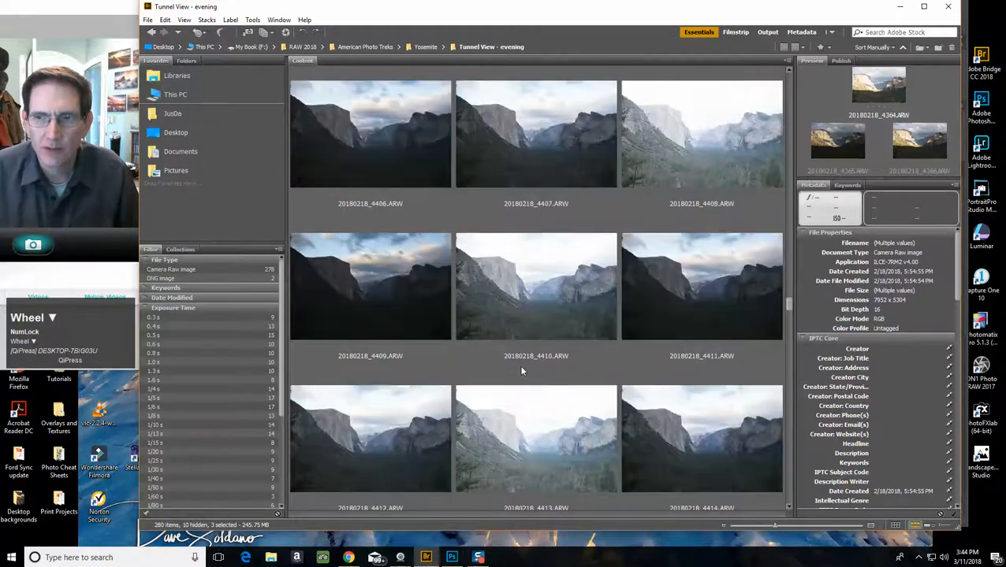
scroll(521, 371, "down", 12)
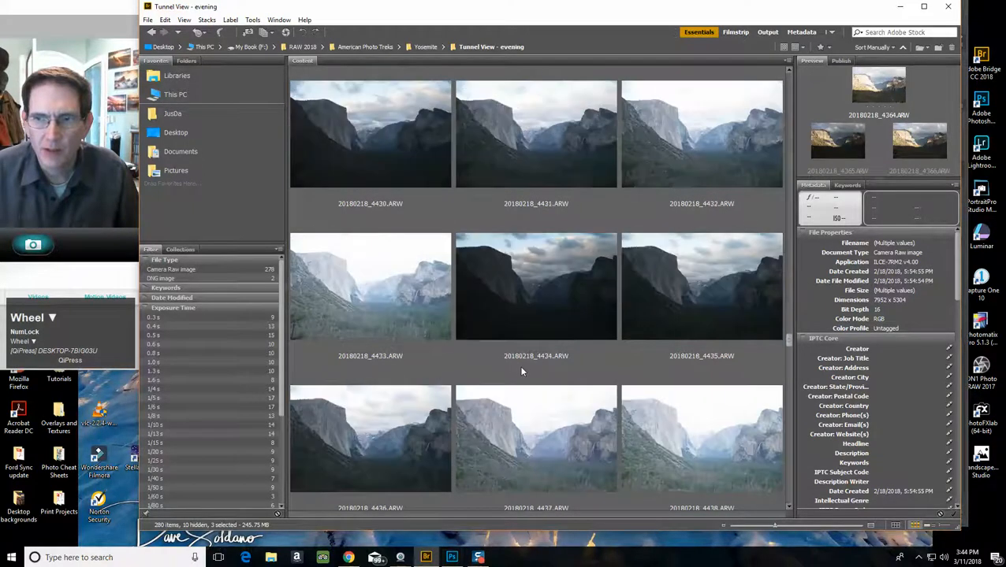
scroll(517, 372, "down", 12)
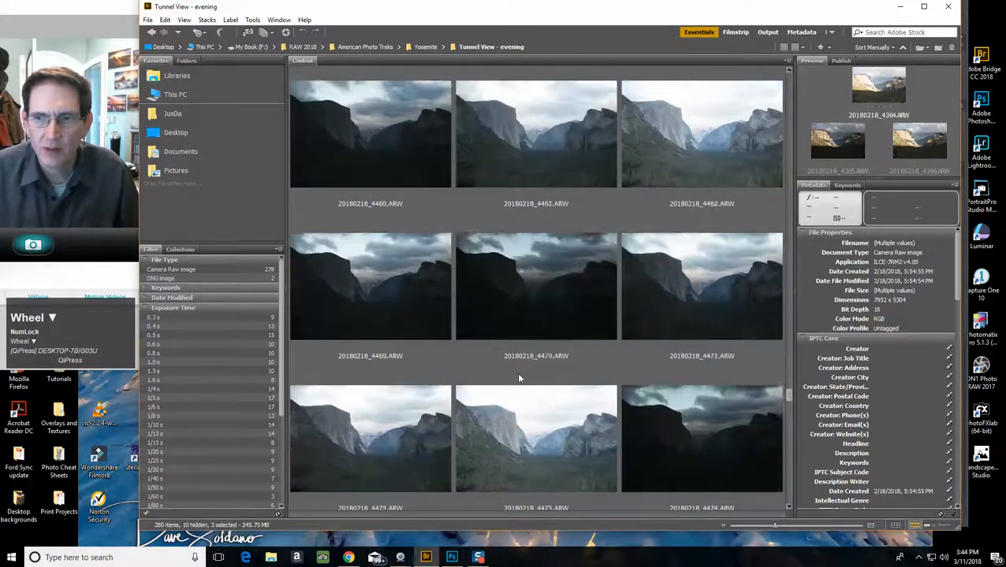
scroll(514, 396, "down", 7)
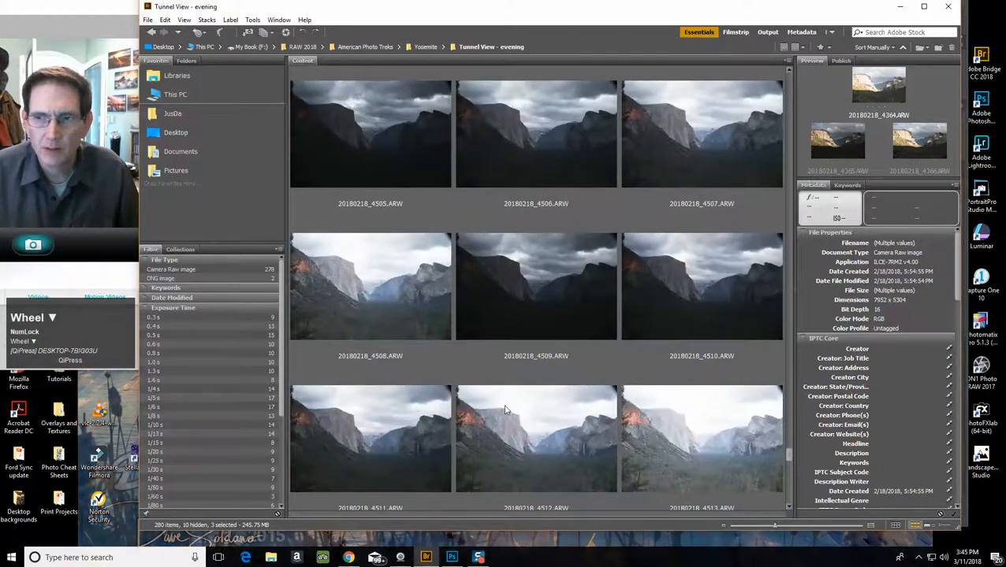
scroll(506, 410, "up", 2)
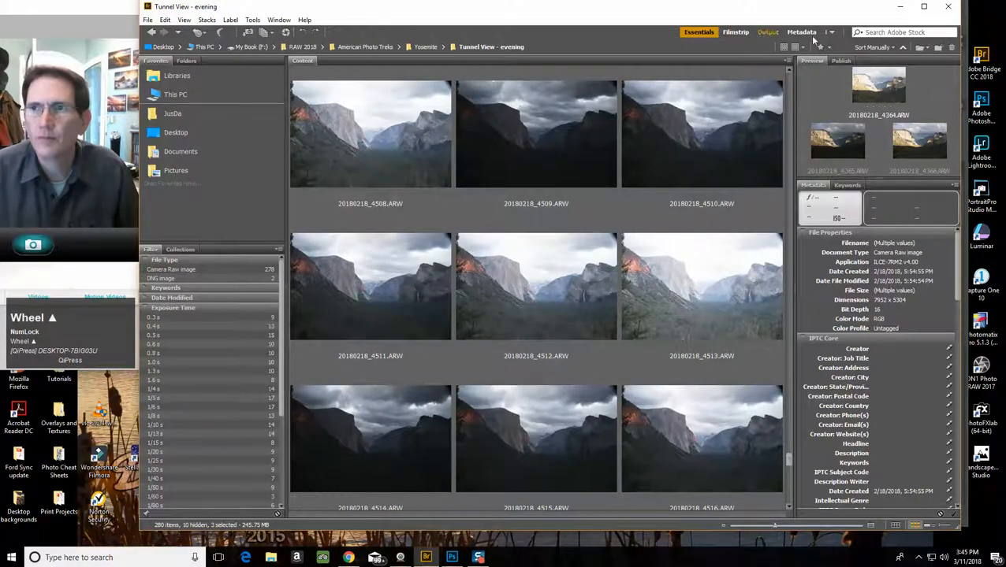
left_click(900, 7)
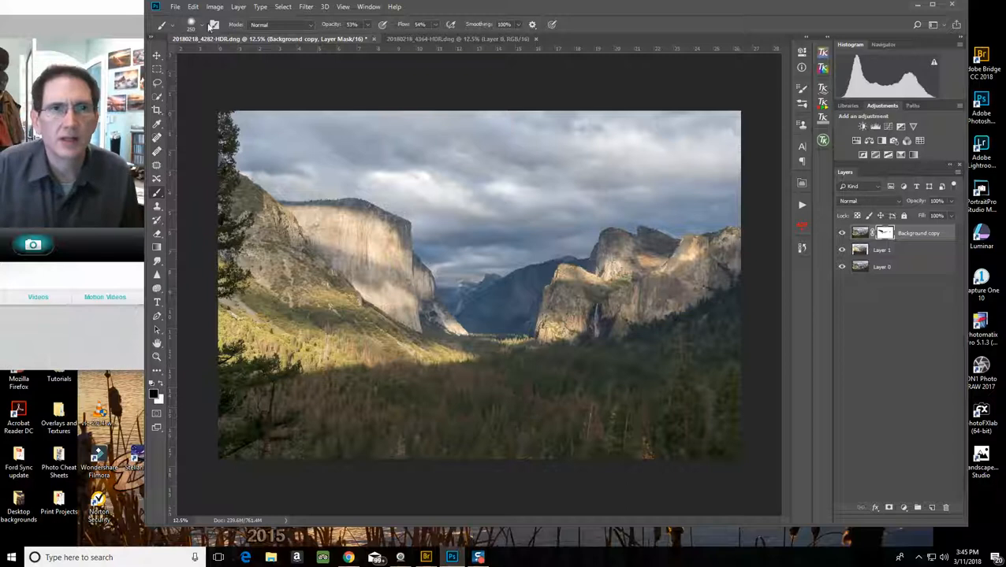
Step: Flatten the blended image and crop it to 16:9, tightening the frame to cut the trees along El Capitan's side
left_click(235, 8)
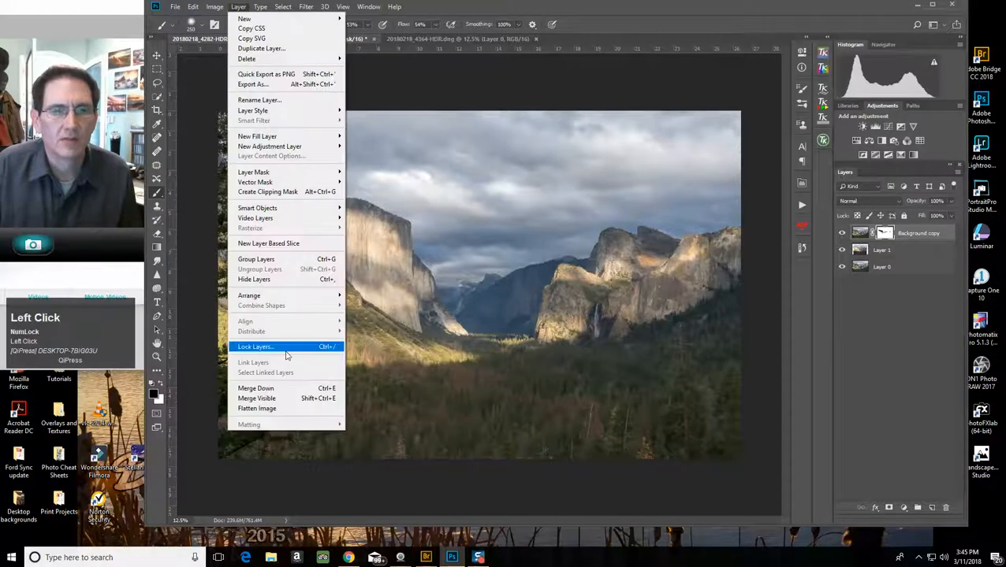
left_click(257, 409)
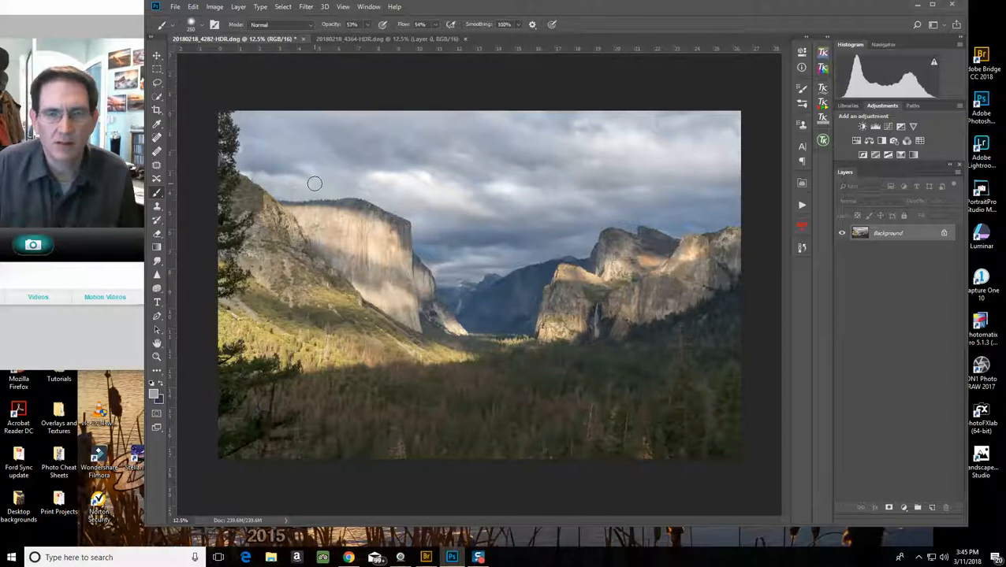
left_click(157, 110)
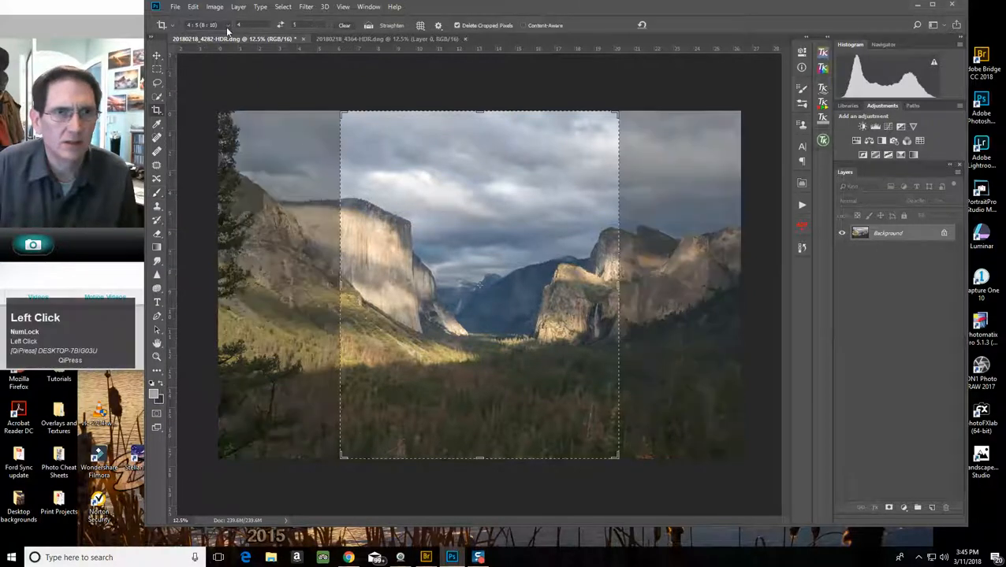
left_click(226, 28)
left_click(206, 98)
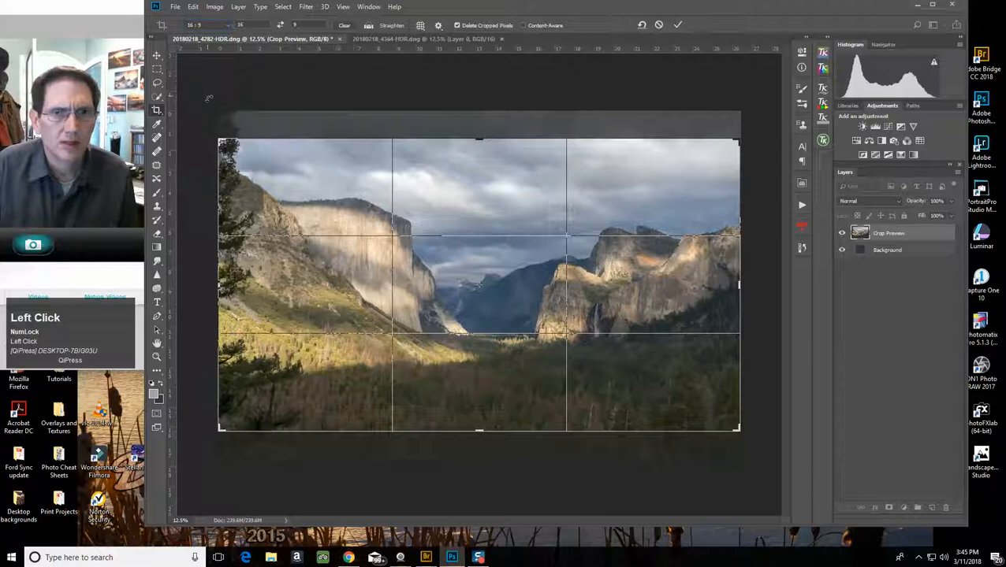
left_click_drag(223, 433, 246, 408)
left_click_drag(489, 371, 500, 349)
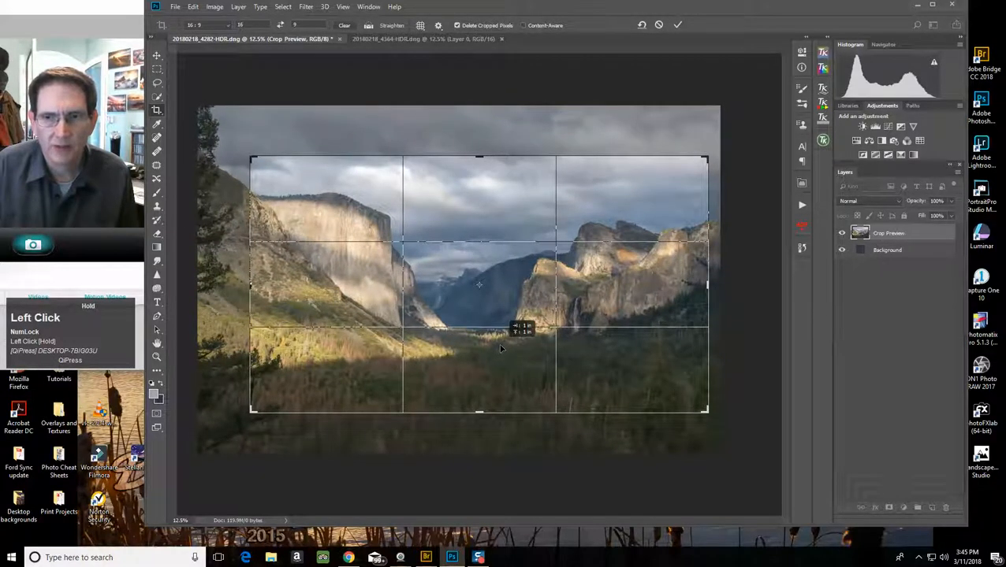
left_click_drag(499, 349, 500, 348)
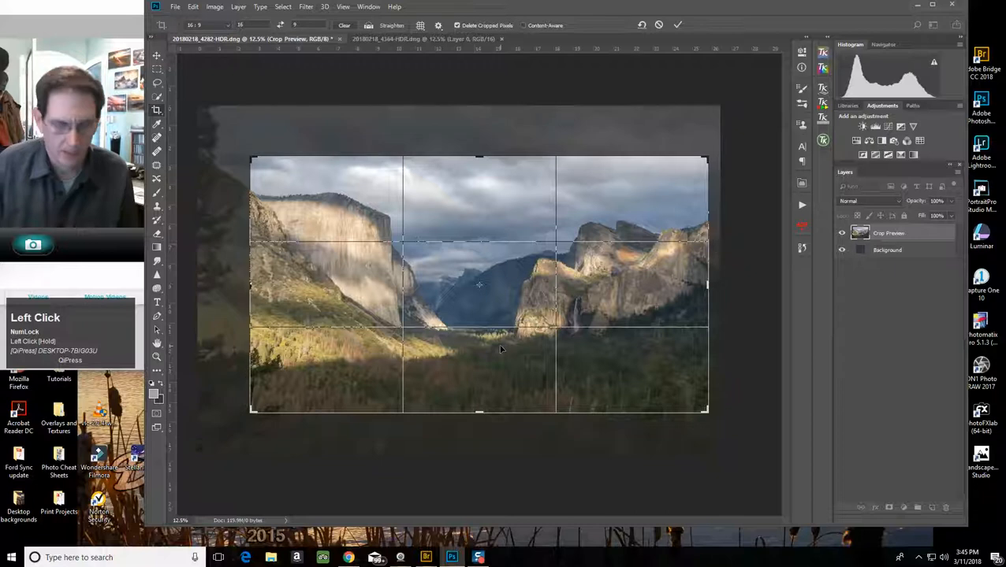
key("Return")
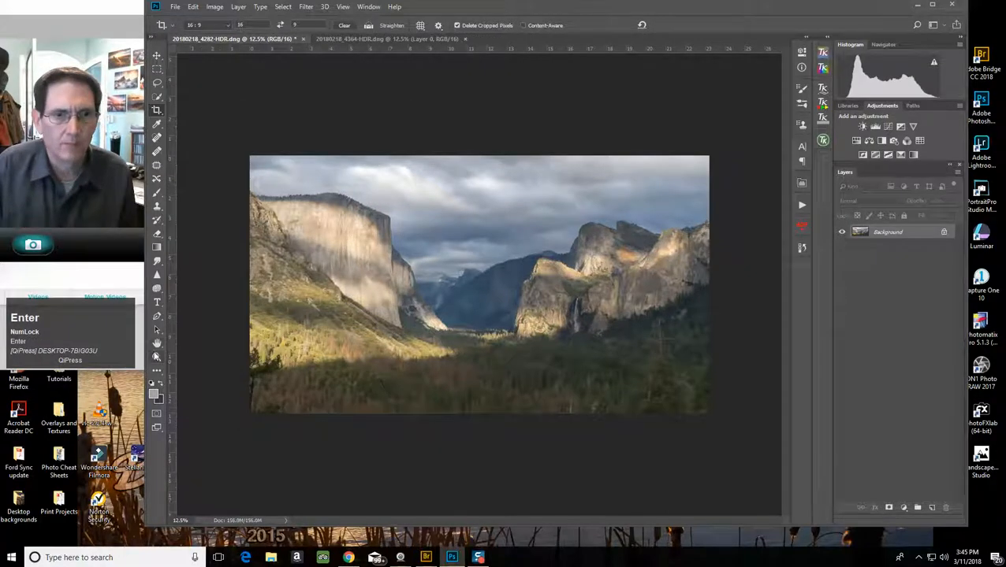
Step: Fit the cropped blend to the screen and compare it with the 20180218_4364-HDR.dng source image
left_click(157, 357)
left_click(435, 26)
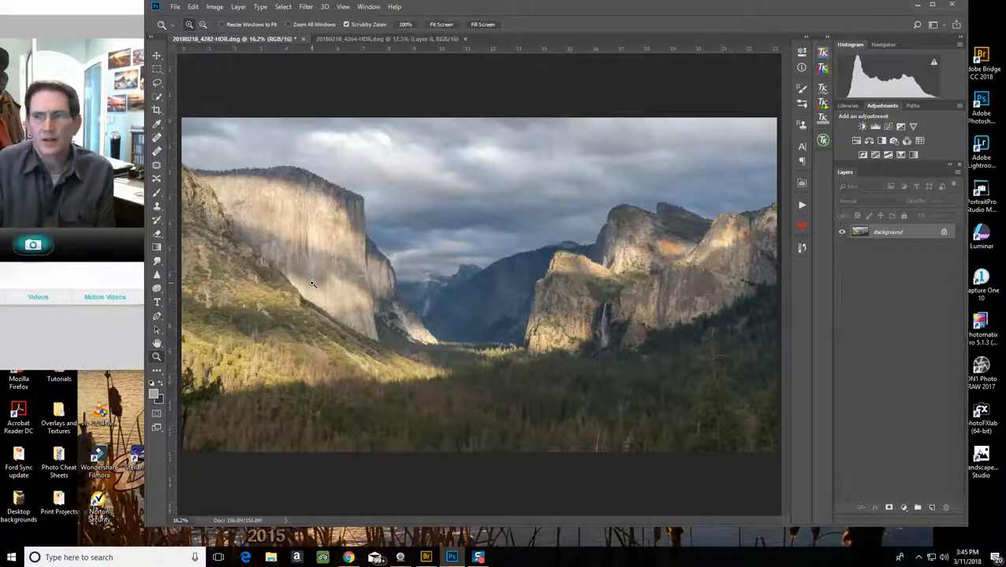
left_click(386, 38)
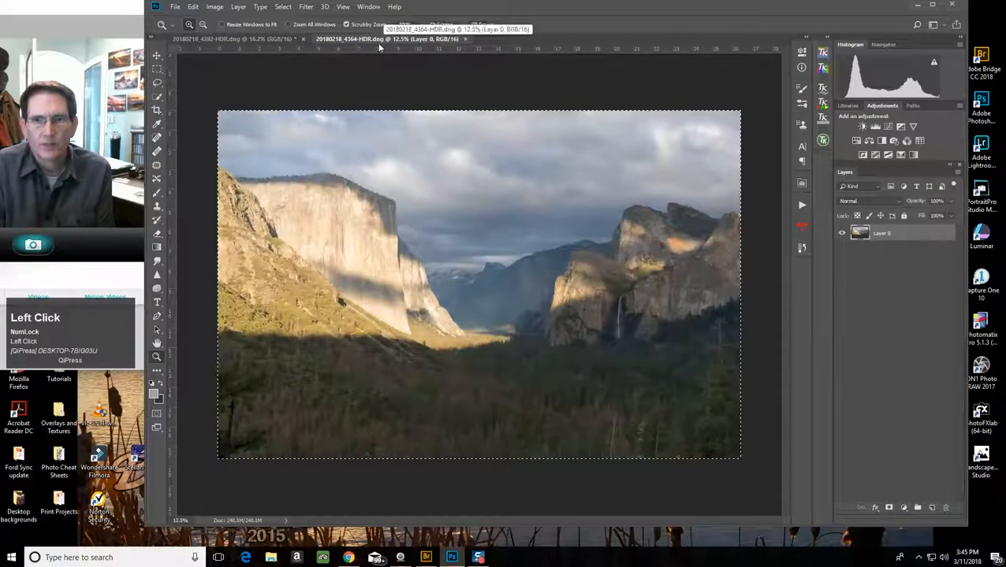
left_click(273, 39)
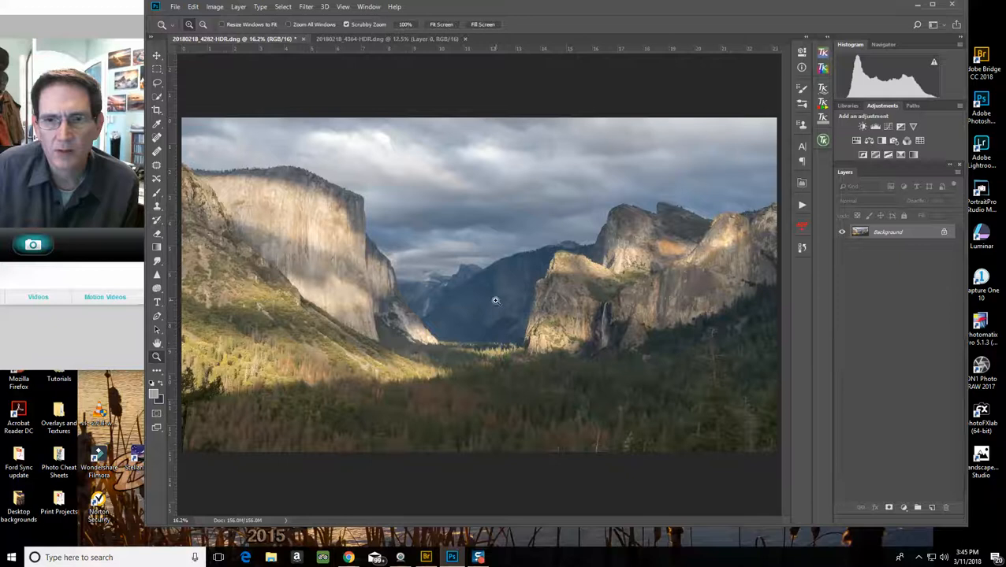
Step: Switch to Bridge and browse the Tunnel View - evening folder for another bracketed set, checking back against the Photoshop blend
left_click(426, 557)
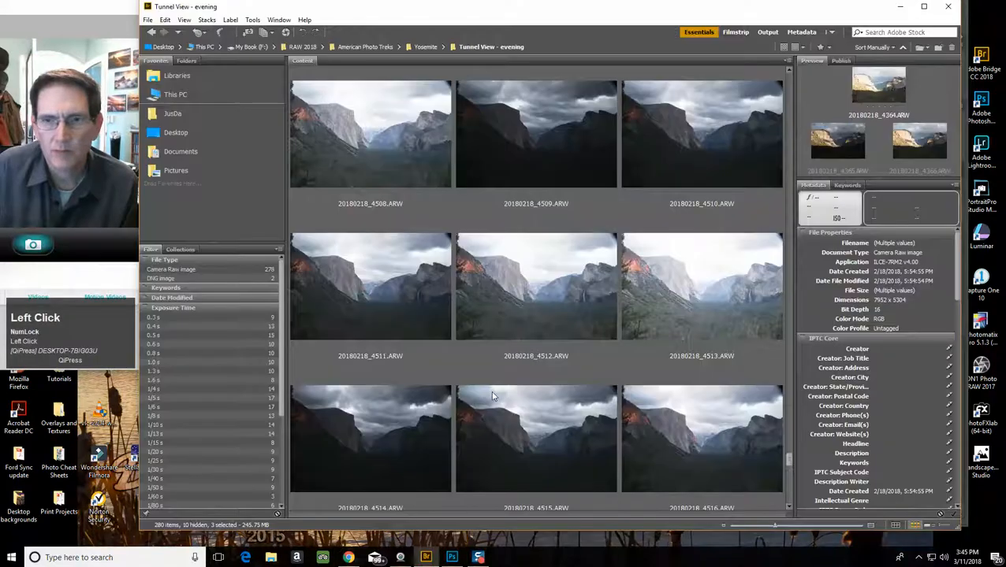
scroll(492, 394, "up", 2)
scroll(492, 396, "down", 2)
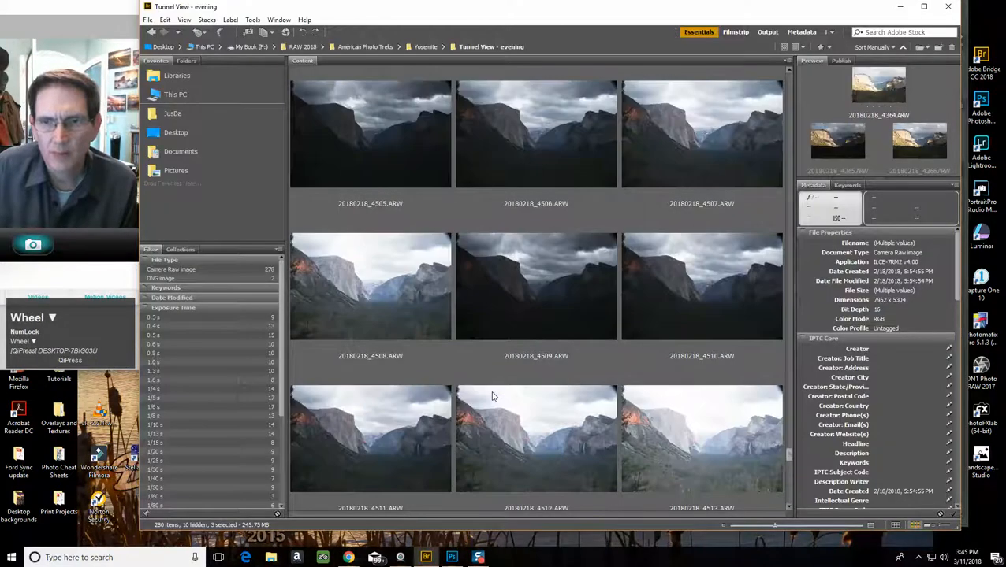
scroll(492, 397, "up", 10)
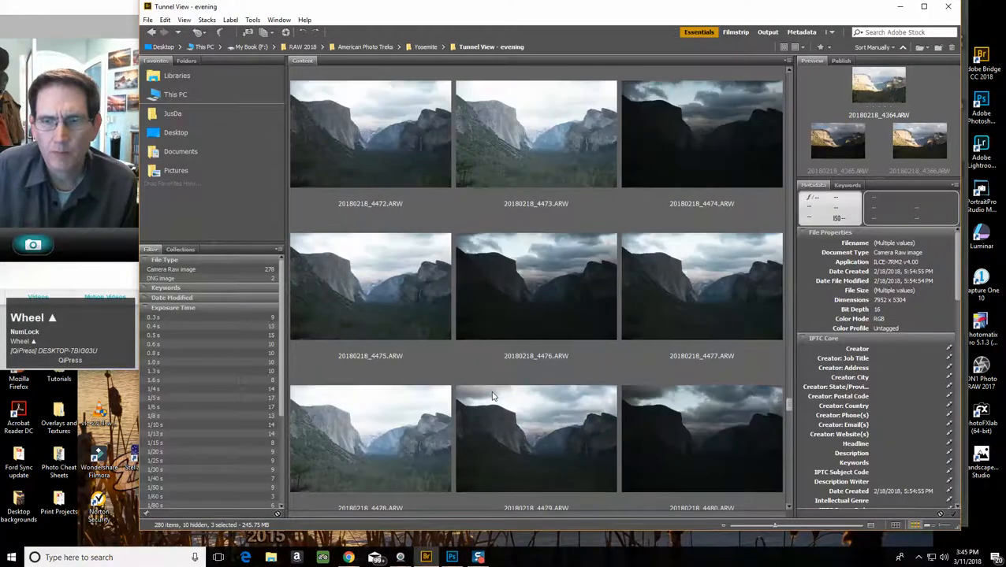
scroll(492, 396, "up", 8)
scroll(514, 400, "up", 15)
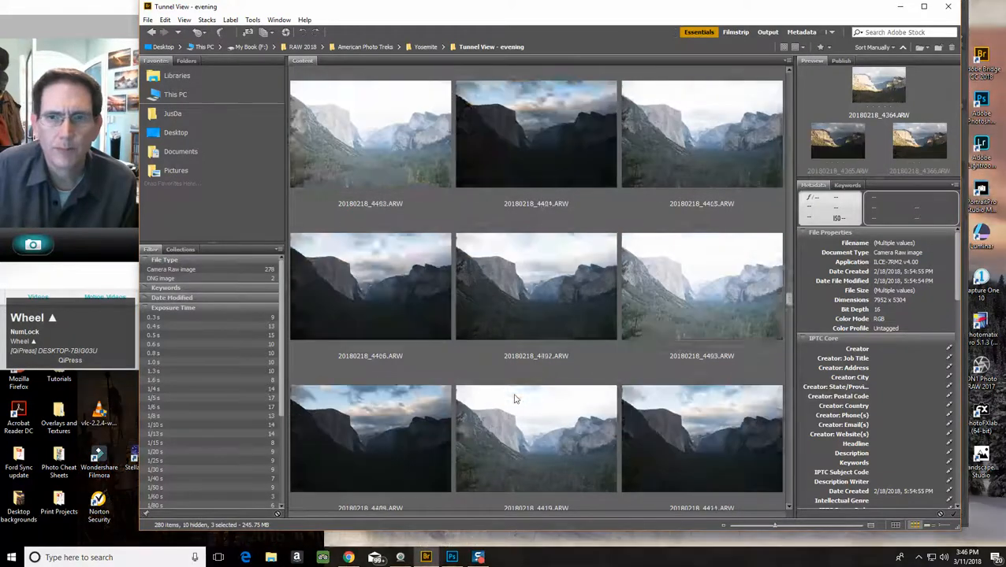
scroll(514, 399, "up", 6)
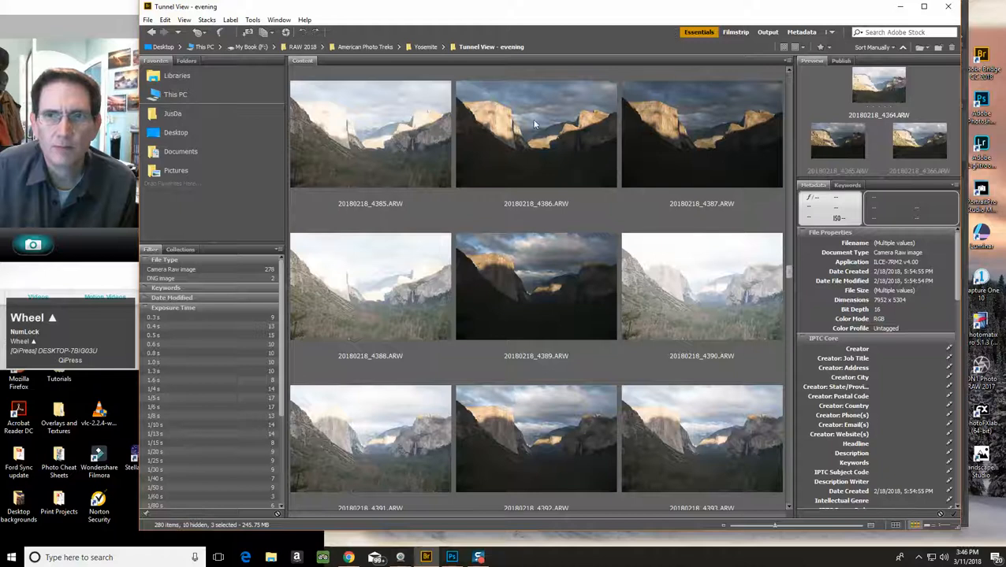
left_click(451, 558)
left_click(425, 557)
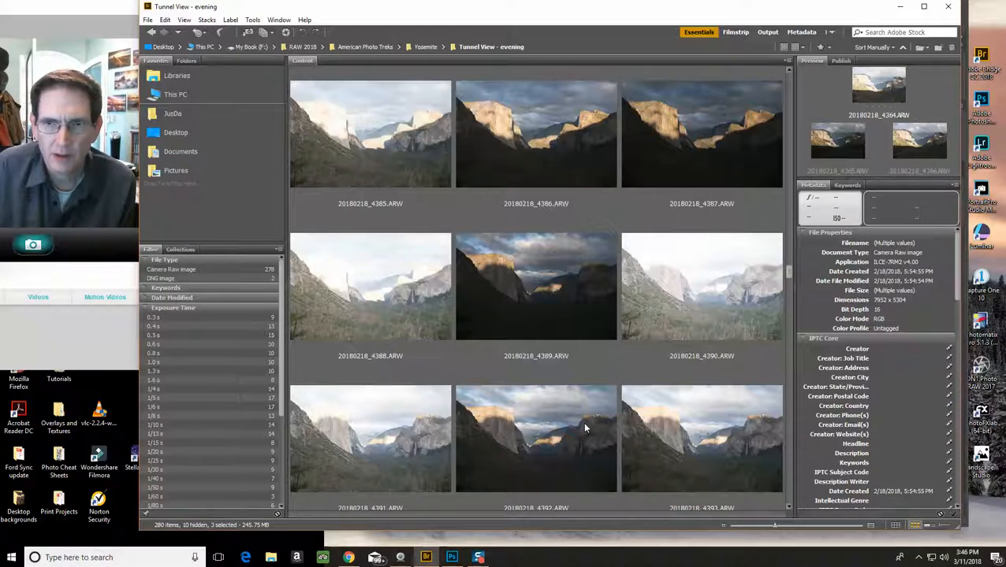
Step: Select the five exposures 20180218_4389.ARW through 20180218_4393.ARW and open them together in Camera Raw
left_click(522, 296)
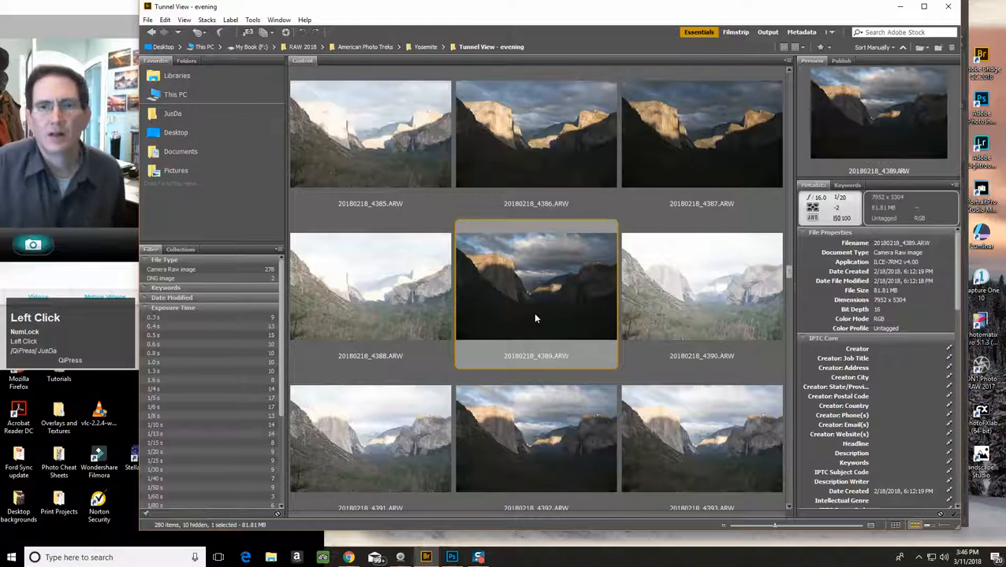
key("ctrl")
left_click(674, 301, "ctrl")
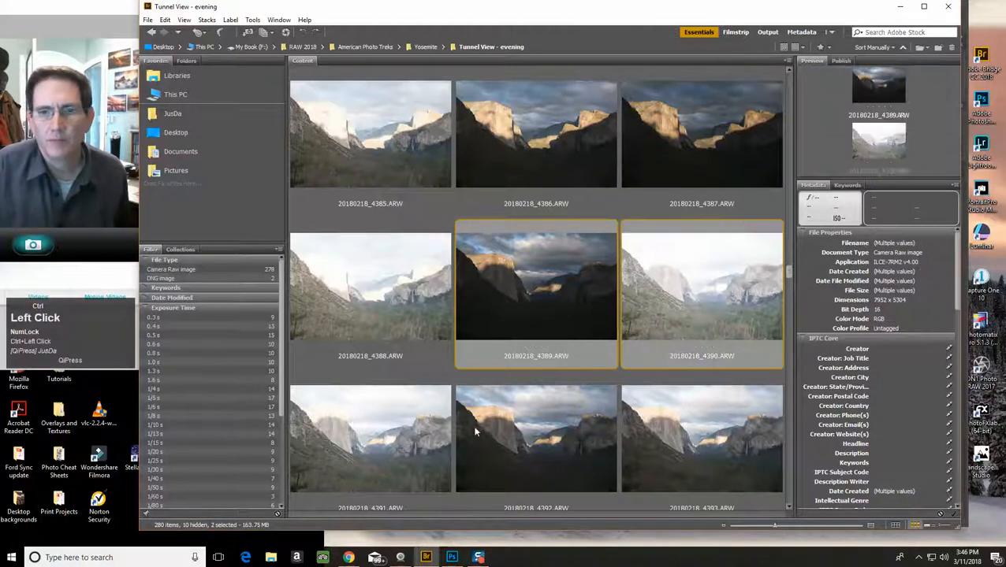
left_click(420, 453, "ctrl")
left_click(529, 436, "ctrl")
left_click(676, 424, "ctrl")
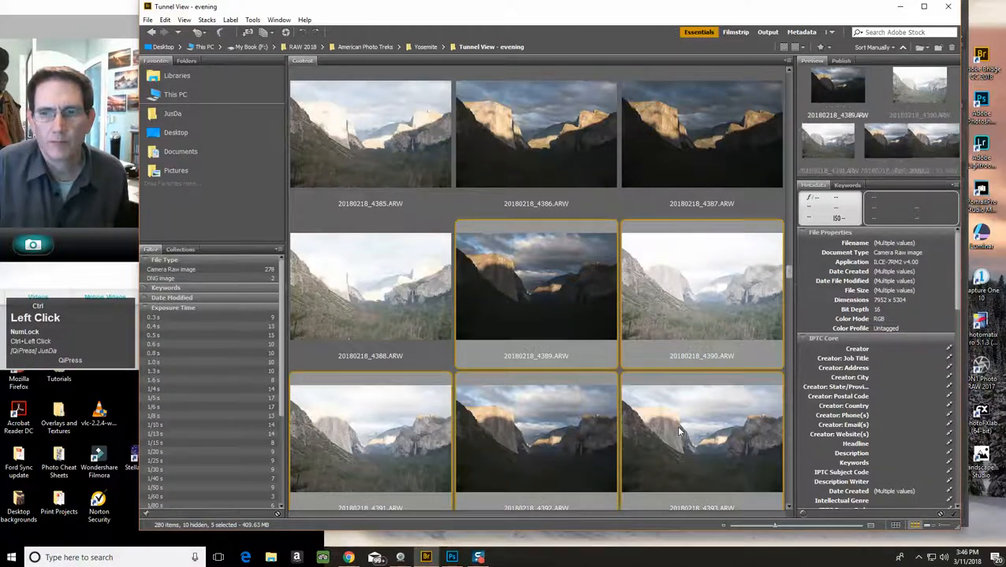
scroll(676, 425, "down", 2)
scroll(675, 425, "up", 2)
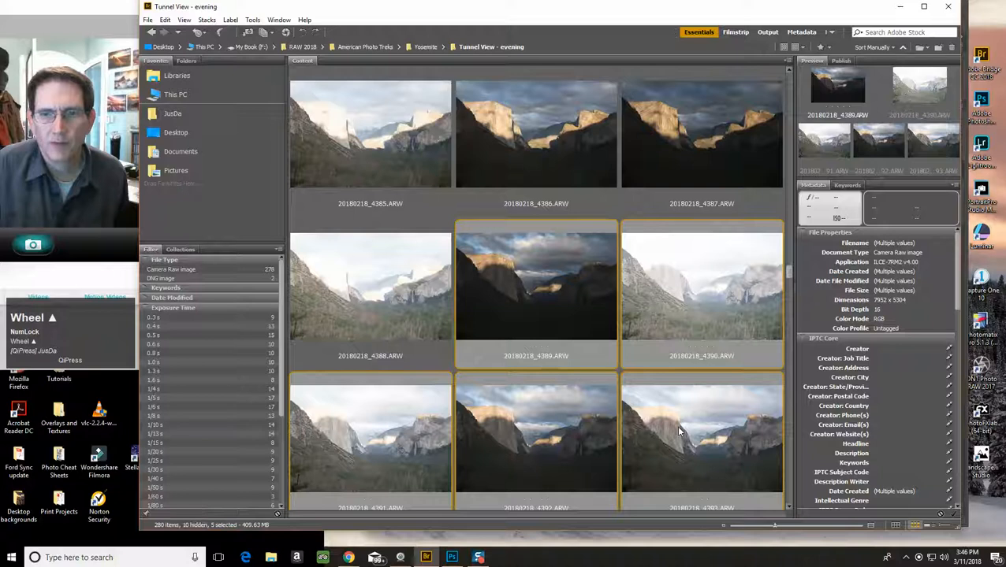
double_click(540, 308)
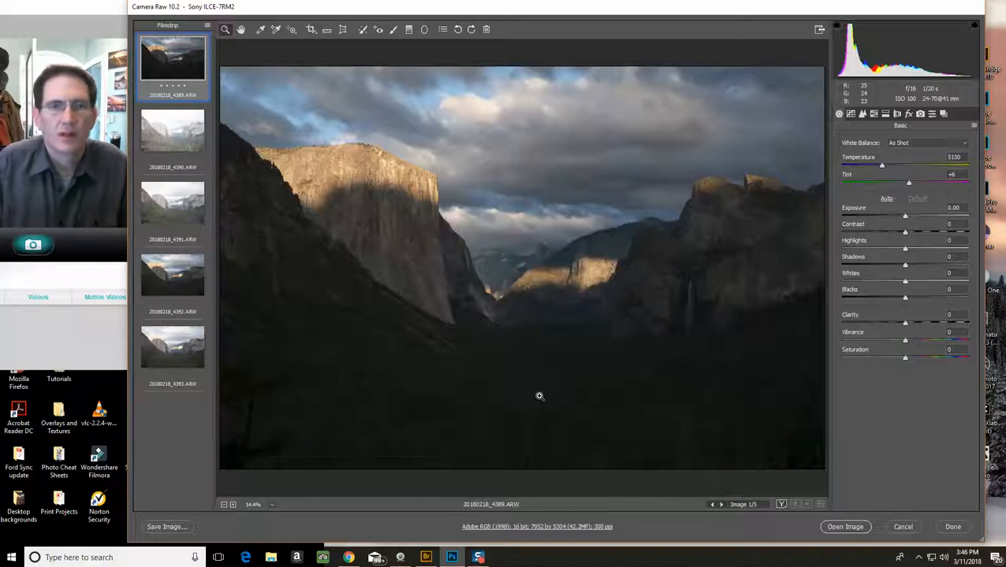
Step: Examine exposures 4390 through 4393 one by one for blown highlights, checking the highlight clipping warning on 4391
left_click(176, 145)
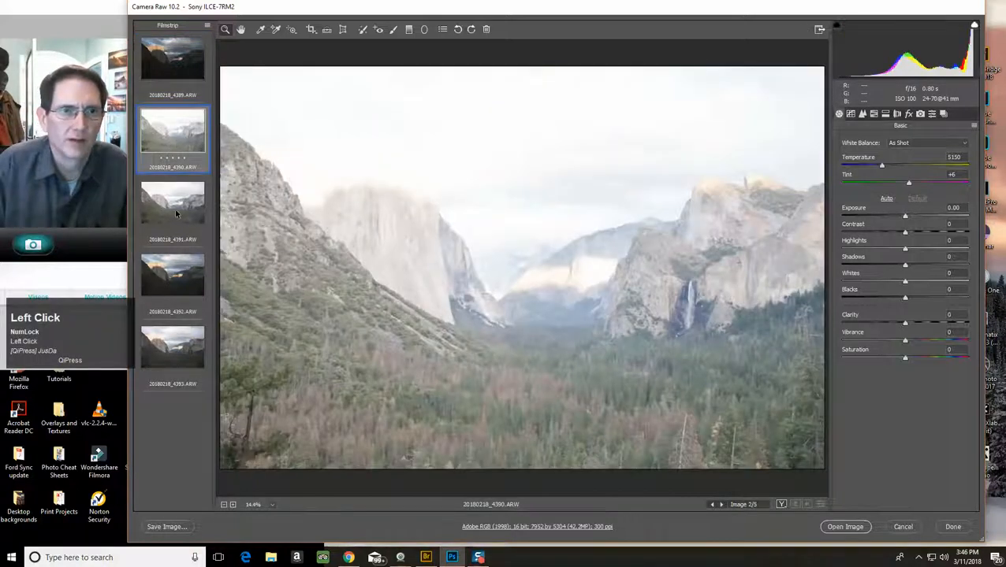
left_click(177, 213)
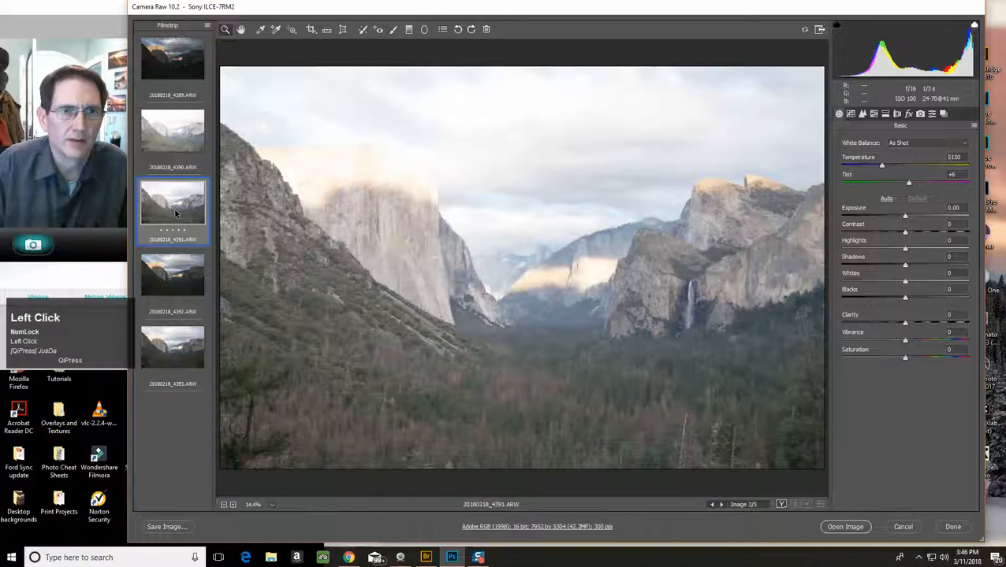
left_click(975, 26)
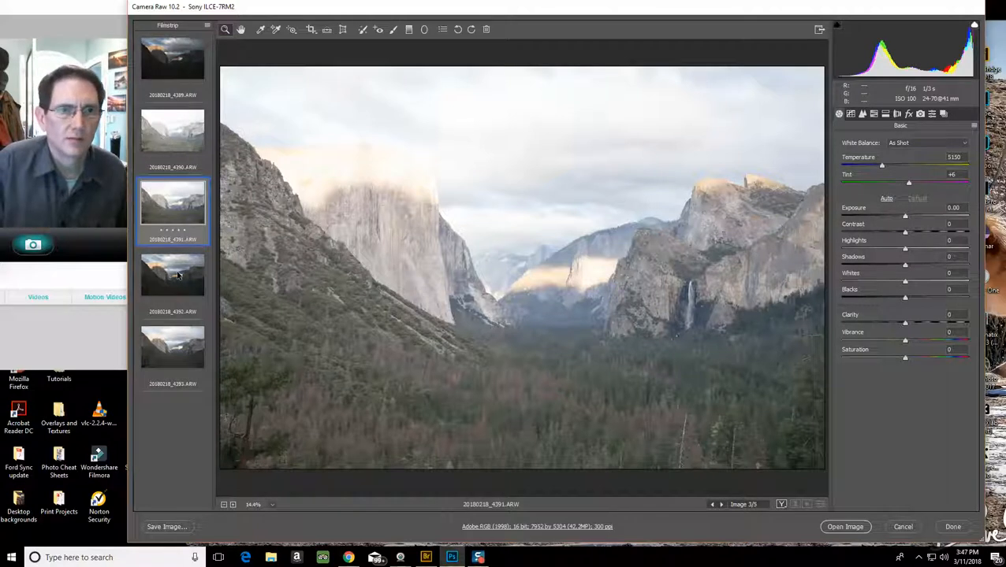
left_click(178, 274)
left_click(175, 346)
left_click(175, 276)
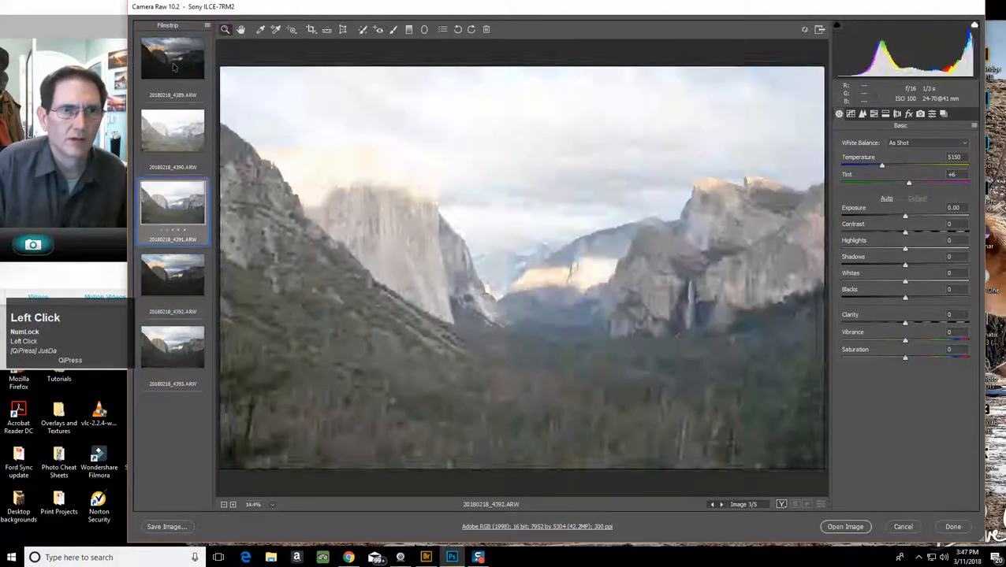
Step: Select exposures 4389, 4391, 4392 and 4393, then enable profile corrections and chromatic aberration removal for them
left_click(174, 67)
left_click(169, 220, "ctrl")
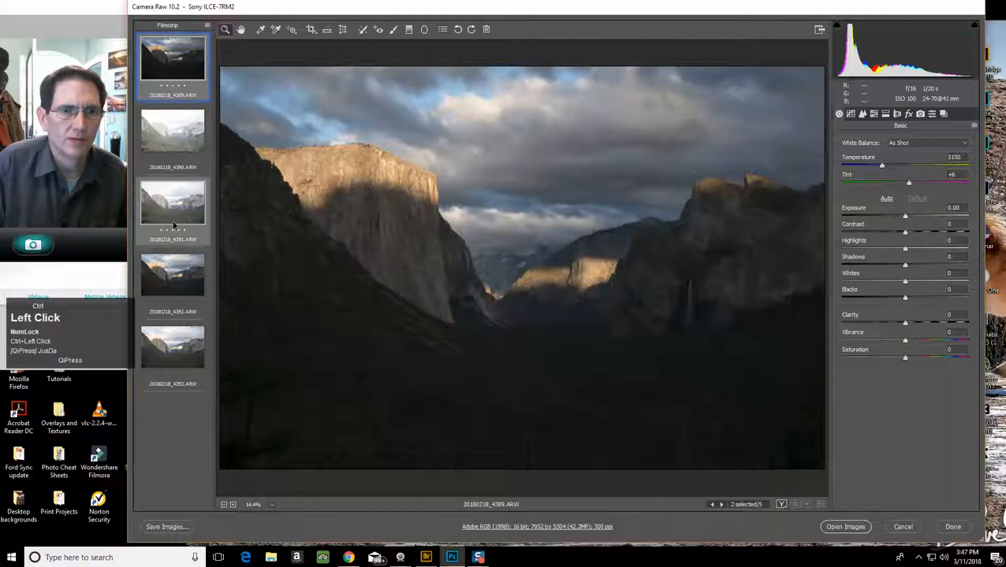
left_click(173, 276, "ctrl")
left_click(173, 347, "ctrl")
left_click(897, 114)
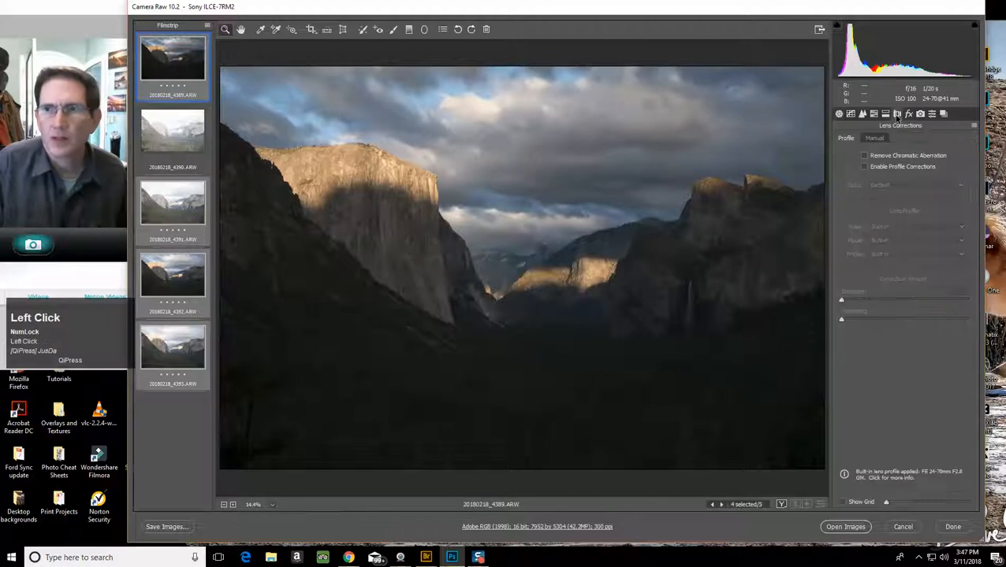
left_click(865, 167)
left_click(864, 156)
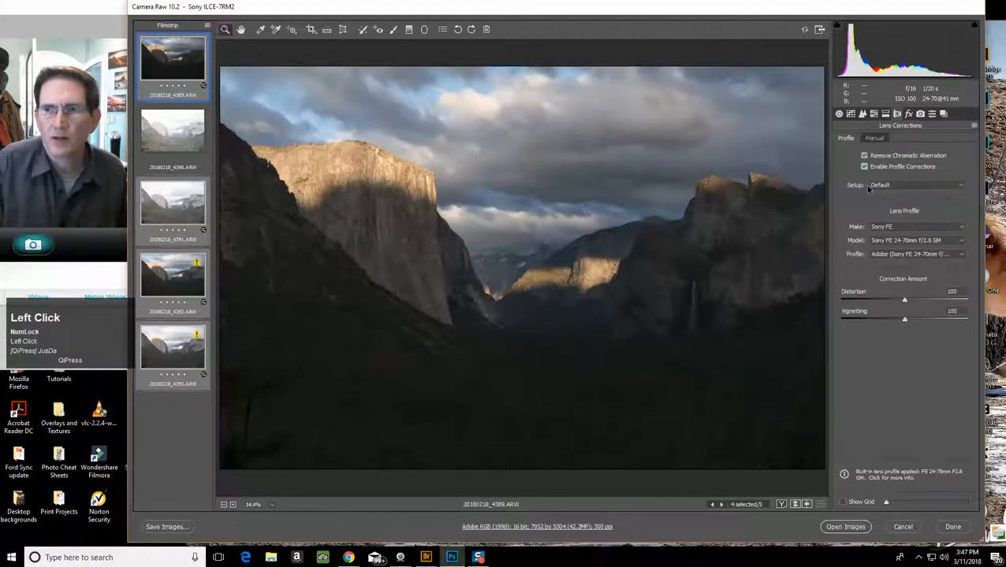
Step: Merge the four selected exposures to HDR with image alignment, auto tone and Low deghosting, saving the result as 20180218_4389-HDR.dng
left_click(206, 25)
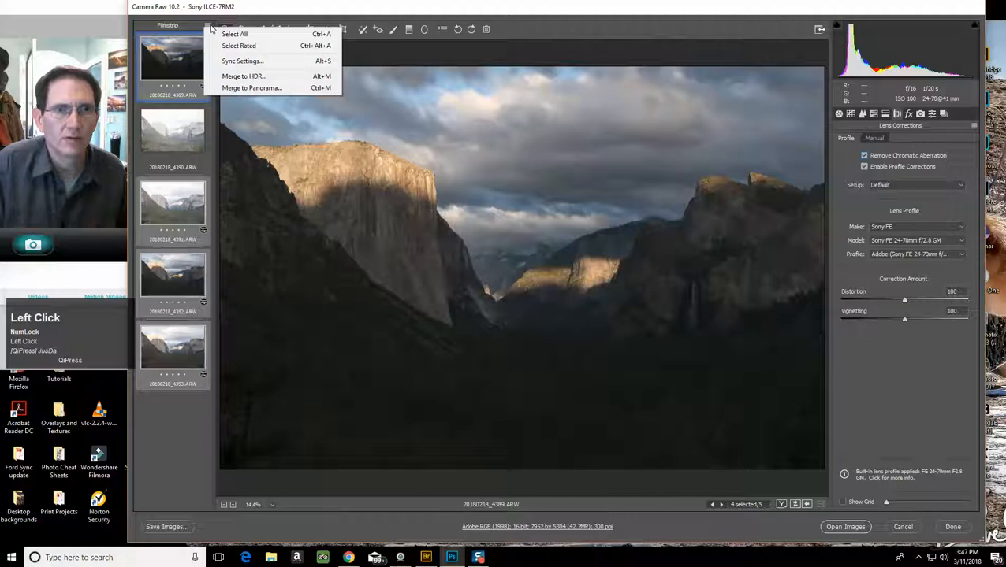
left_click(240, 77)
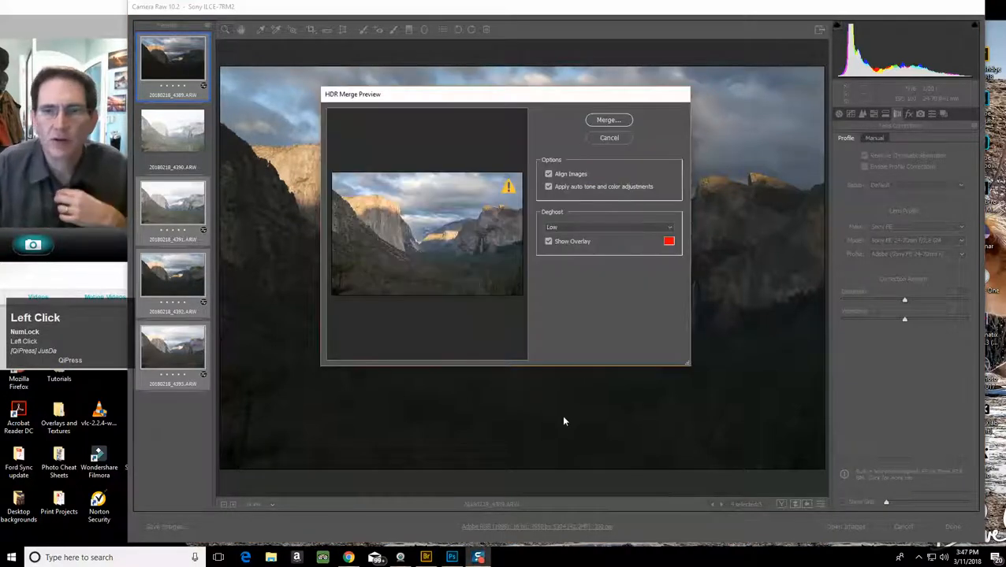
left_click(609, 121)
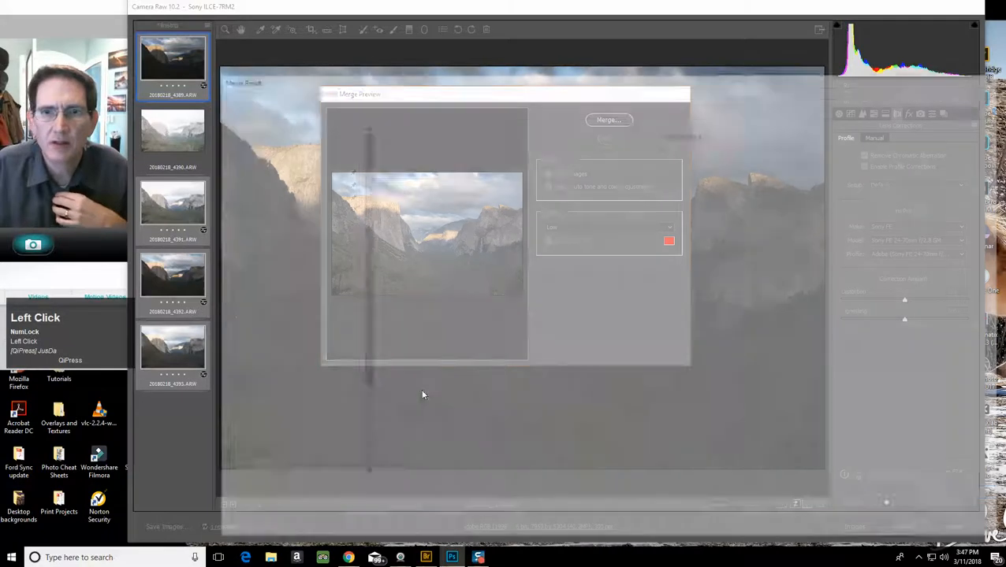
left_click(922, 529)
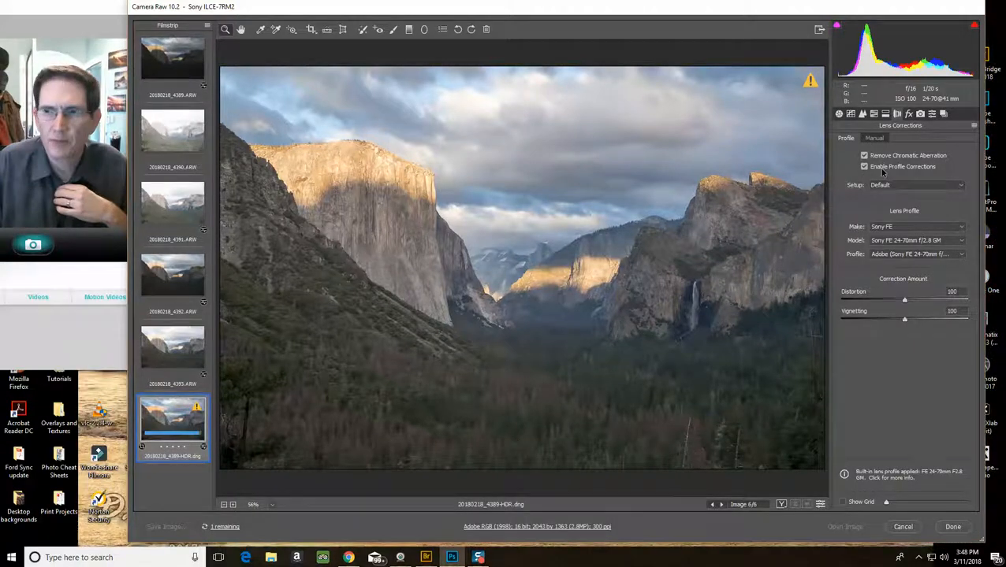
Step: Set the merged HDR's Highlights to -71, Shadows to +30 and Contrast to -10, and open the image in Photoshop
left_click(839, 115)
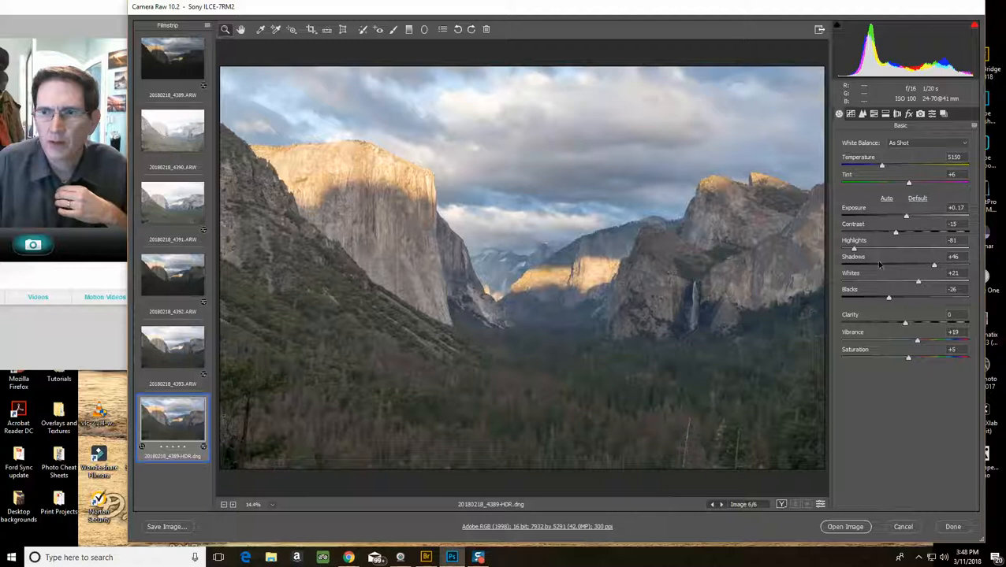
left_click_drag(854, 250, 860, 250)
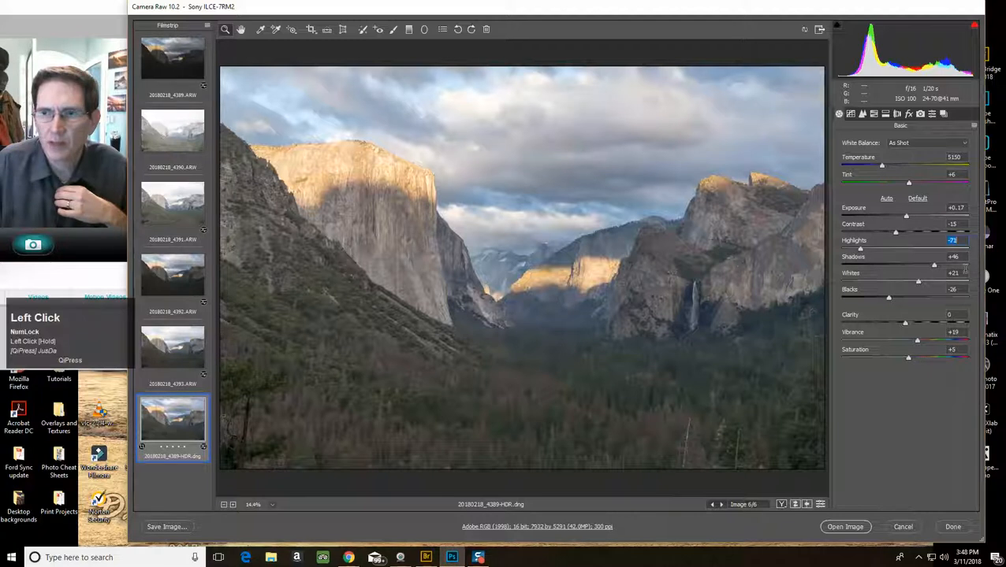
left_click_drag(937, 269, 923, 268)
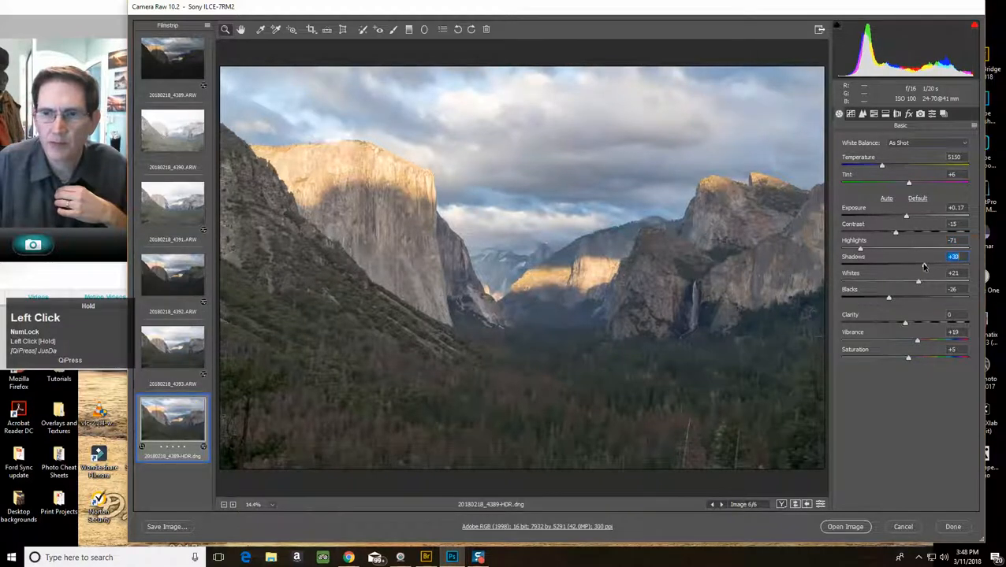
left_click_drag(896, 233, 898, 237)
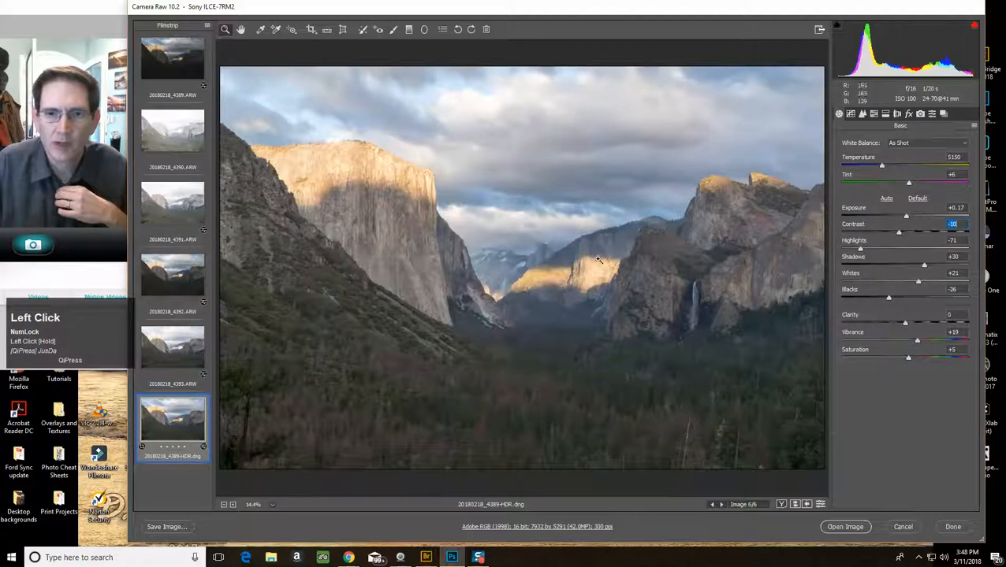
left_click(845, 527)
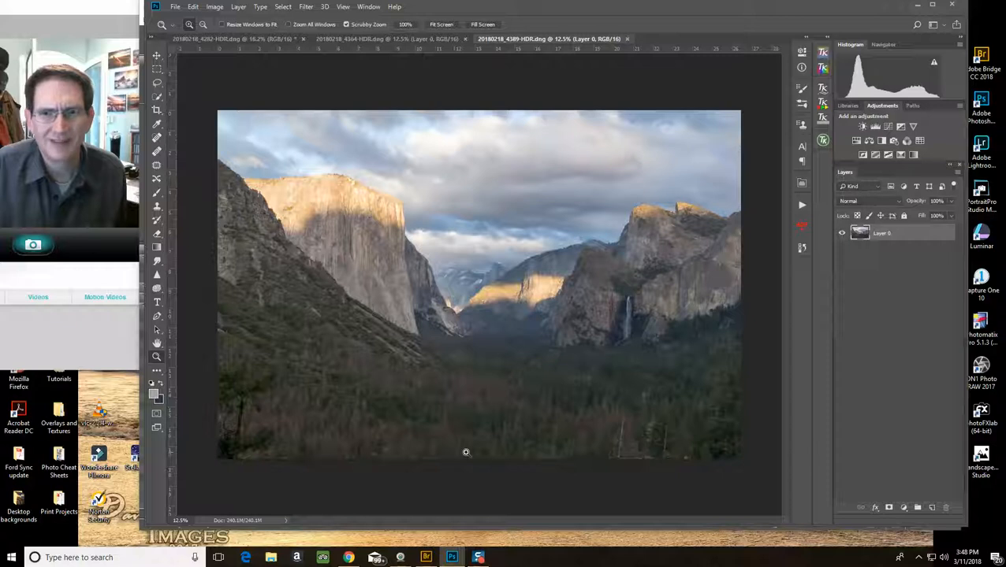
Step: Copy the entire 20180218_4389-HDR.dng image and switch to the 20180218_4282-HDR.dng document
left_click(282, 8)
left_click(290, 20)
left_click(193, 8)
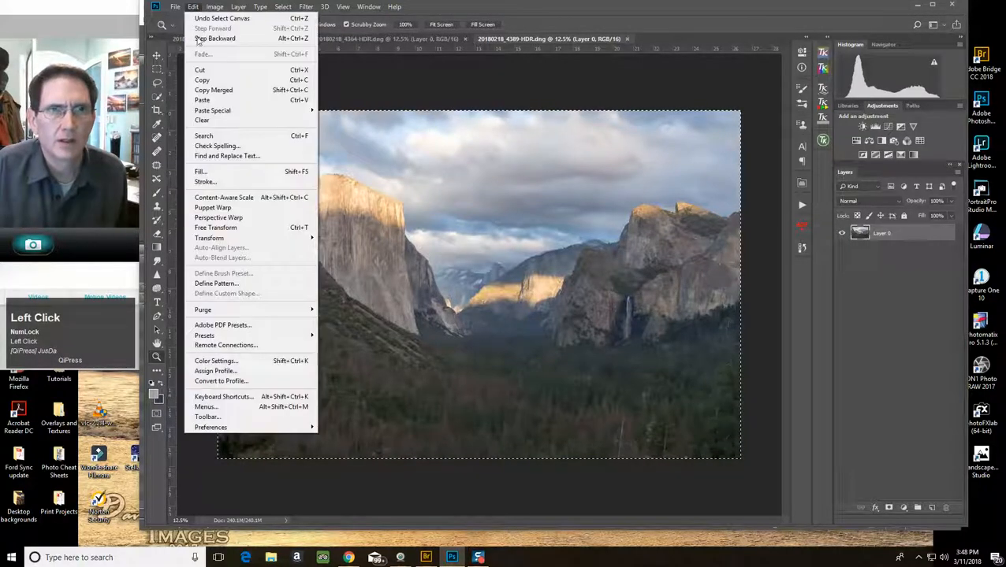
left_click(204, 79)
left_click(398, 41)
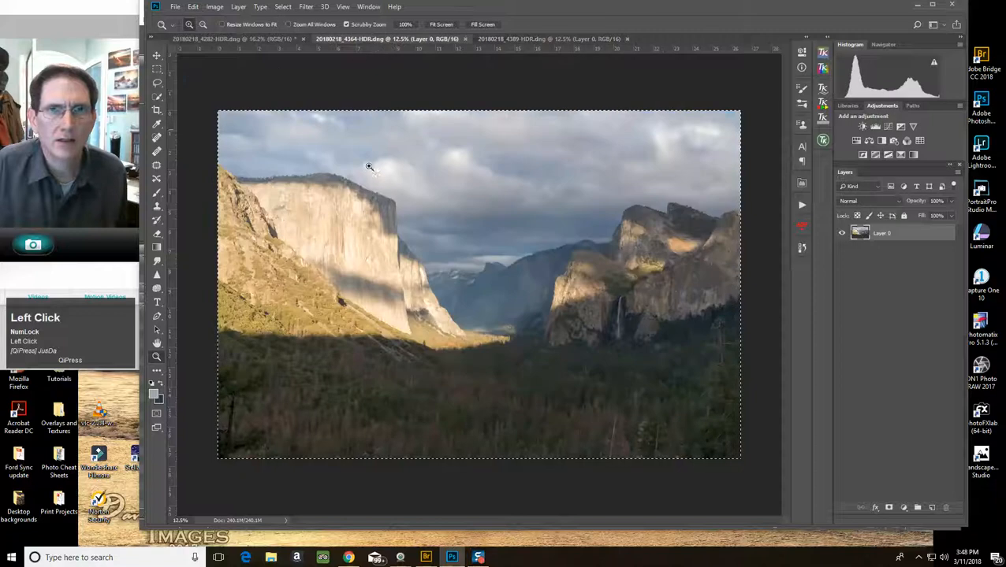
left_click(240, 40)
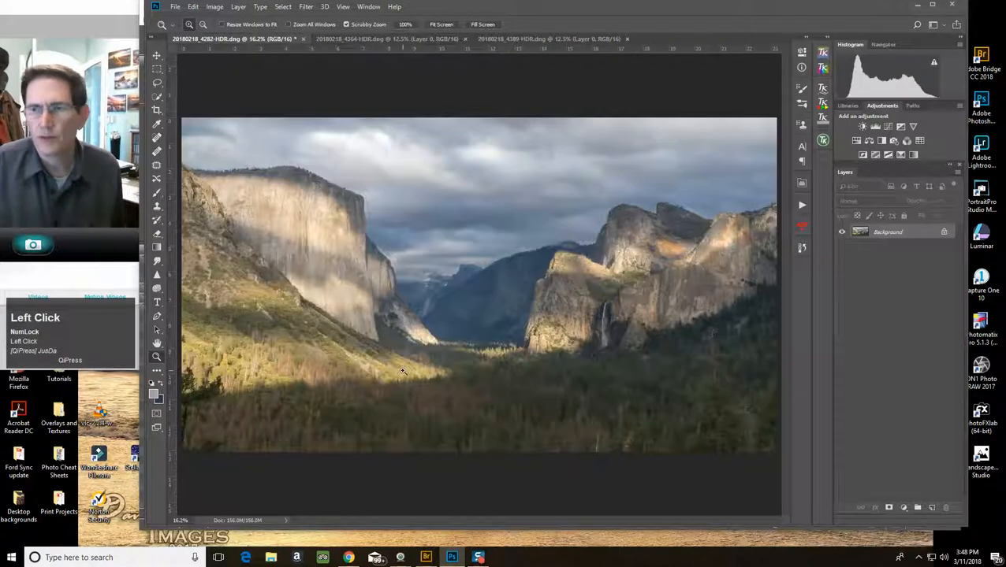
Step: Duplicate the Background layer as Background copy, paste the copied evening image, and place it beneath the duplicate
right_click(895, 232)
left_click(914, 251)
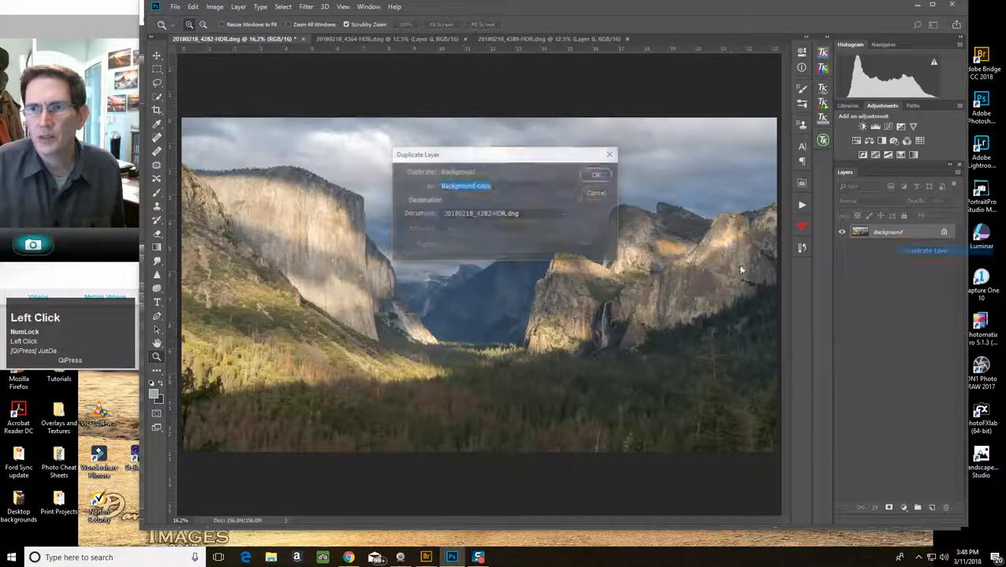
left_click(597, 173)
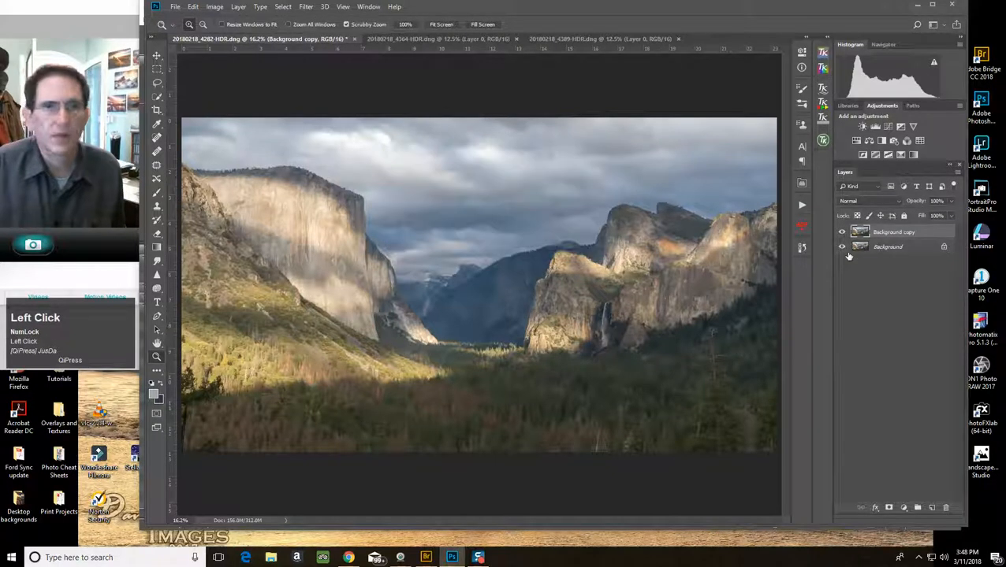
key("ctrl+v")
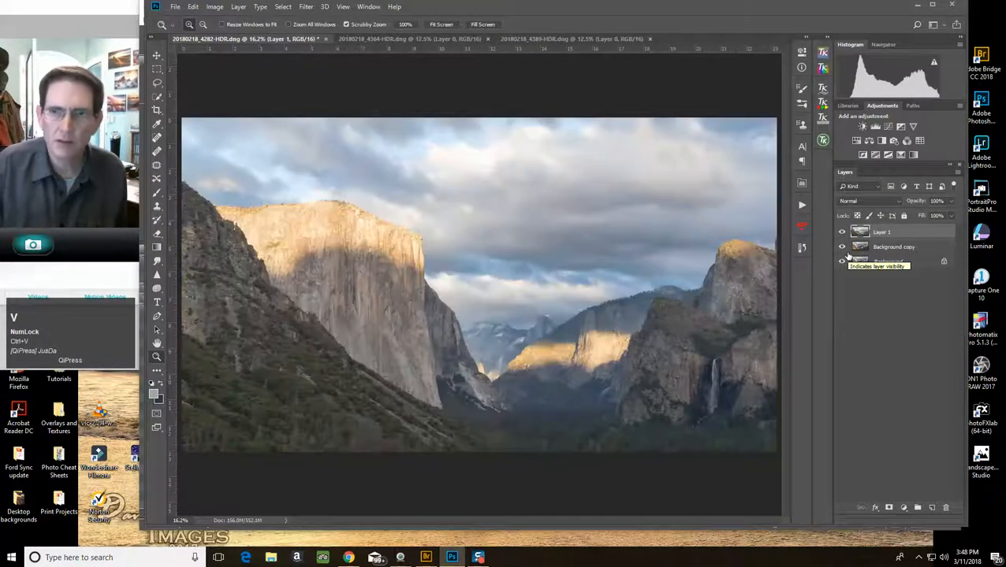
left_click_drag(894, 247, 899, 231)
Step: Auto-align all three layers, then check the alignment by repeatedly hiding and showing the Background copy layer
left_click(889, 247, "ctrl")
left_click(889, 262, "ctrl")
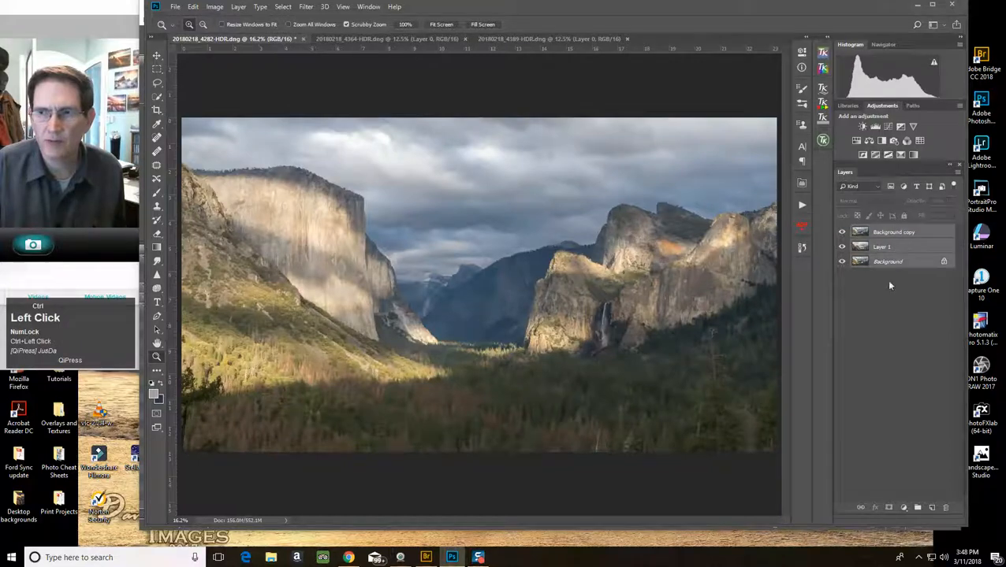
left_click(194, 7)
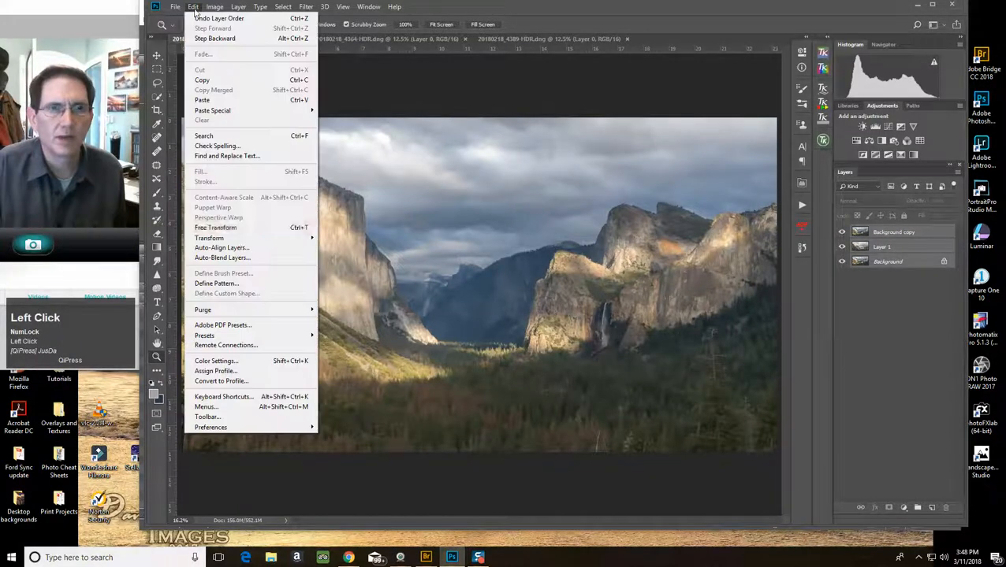
left_click(228, 254)
left_click(619, 126)
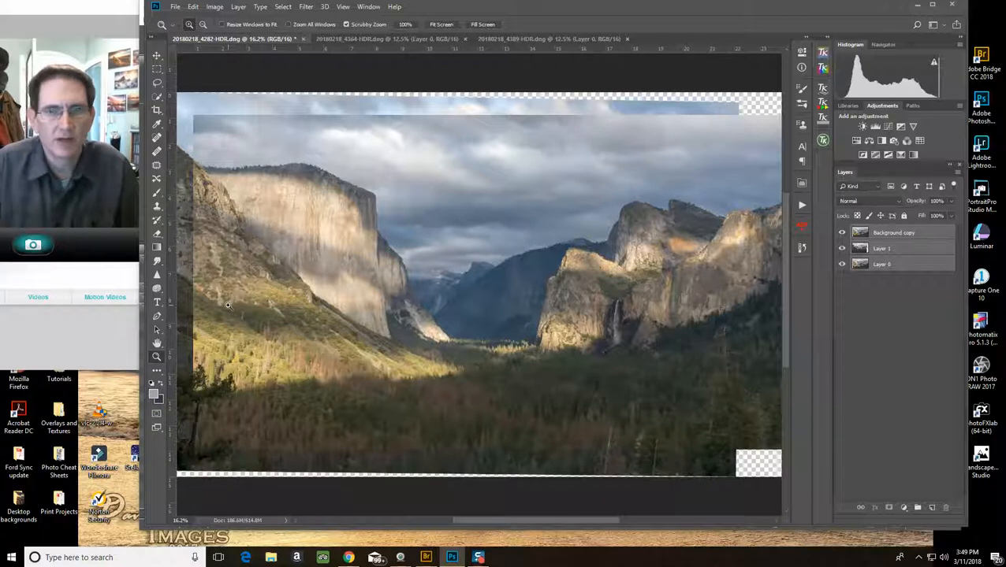
left_click(842, 234)
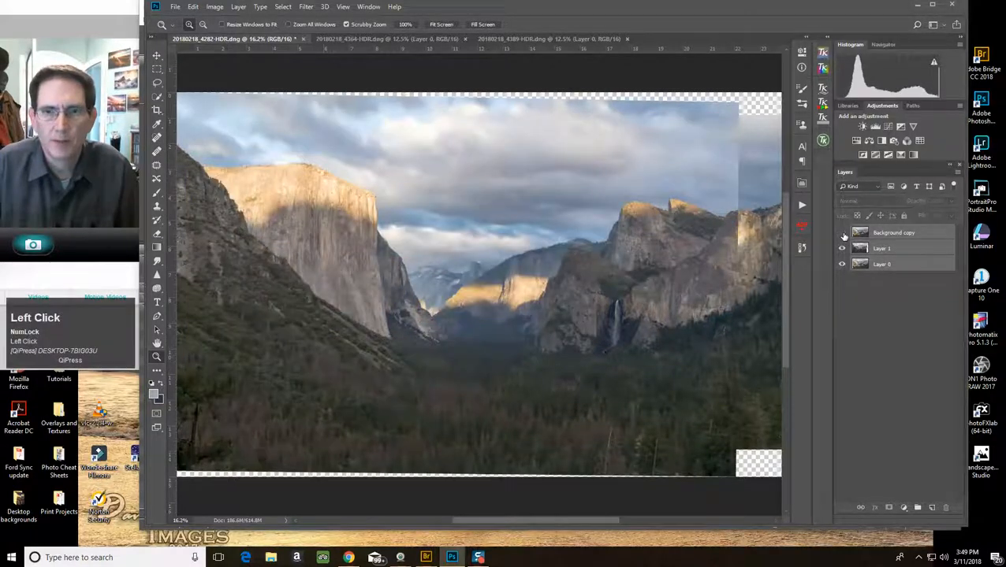
left_click(842, 233)
left_click(842, 234)
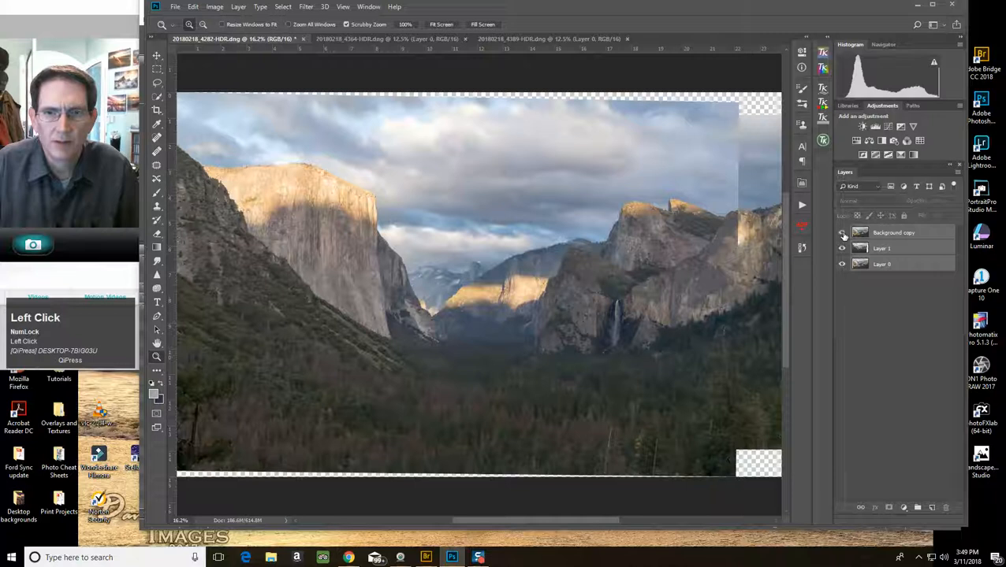
left_click(842, 233)
left_click(841, 234)
left_click(842, 234)
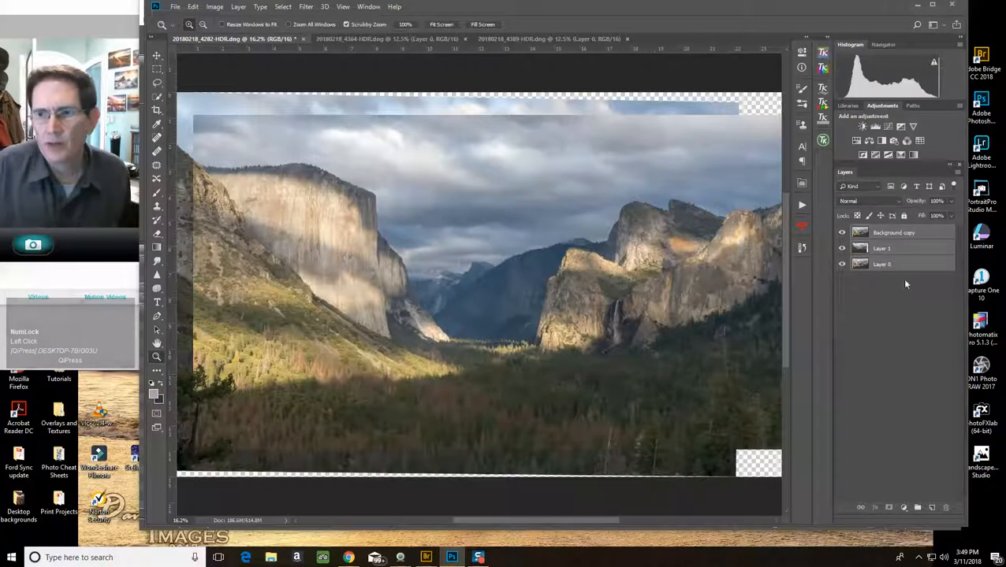
Step: Add a layer mask to Background copy and paint it black over the distant ridge in the valley's centre
left_click(889, 235)
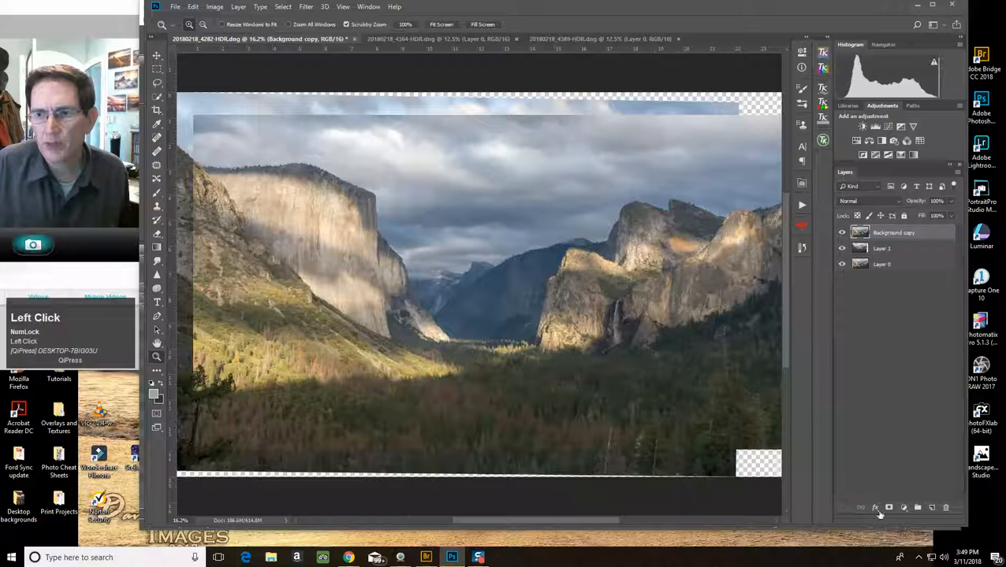
left_click(885, 509)
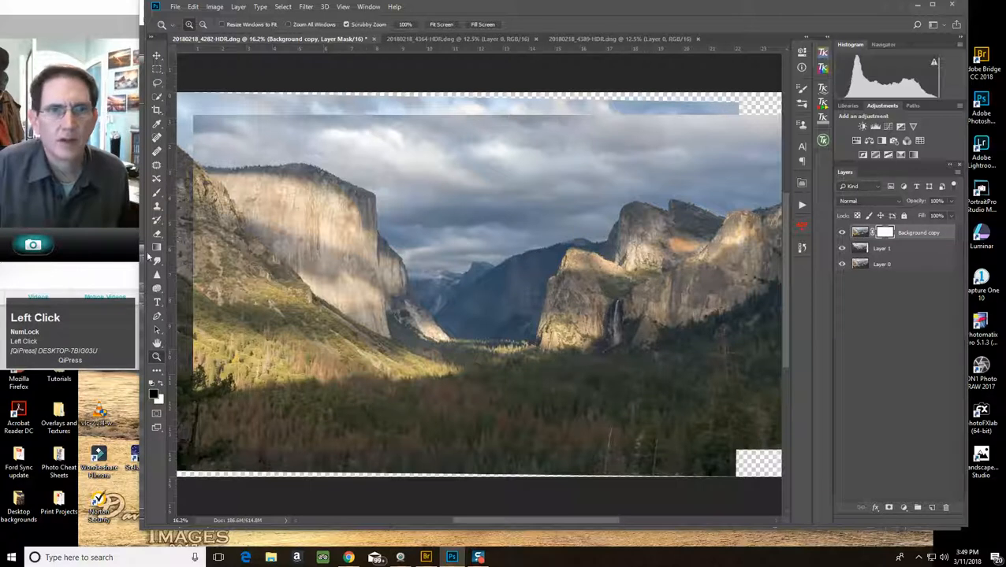
left_click(156, 195)
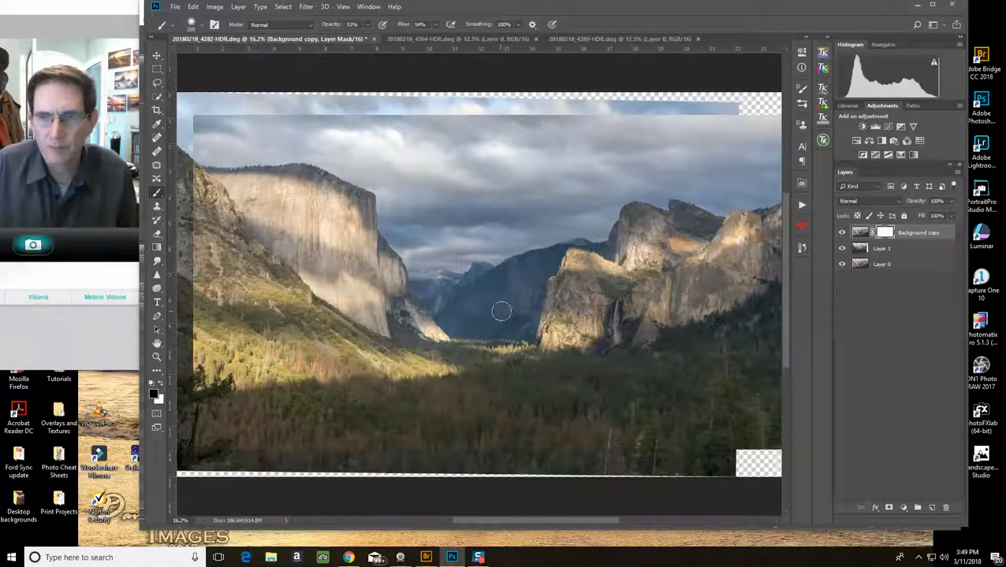
mouse_move(523, 313)
left_mouse_down()
mouse_move(531, 286)
mouse_move(525, 315)
mouse_move(539, 269)
mouse_move(485, 312)
mouse_move(513, 282)
mouse_move(491, 319)
mouse_move(517, 276)
mouse_move(460, 319)
mouse_move(496, 297)
mouse_move(469, 317)
mouse_move(482, 320)
mouse_move(461, 323)
mouse_move(465, 307)
mouse_move(448, 321)
mouse_move(502, 303)
mouse_move(447, 307)
mouse_move(480, 295)
mouse_move(451, 304)
mouse_move(478, 305)
mouse_move(453, 311)
mouse_move(427, 292)
mouse_move(462, 295)
mouse_move(426, 295)
mouse_move(439, 311)
mouse_move(432, 293)
mouse_move(507, 294)
mouse_move(425, 296)
mouse_move(517, 286)
mouse_move(498, 301)
mouse_move(511, 298)
mouse_move(476, 305)
mouse_move(425, 293)
mouse_move(527, 280)
left_mouse_up()
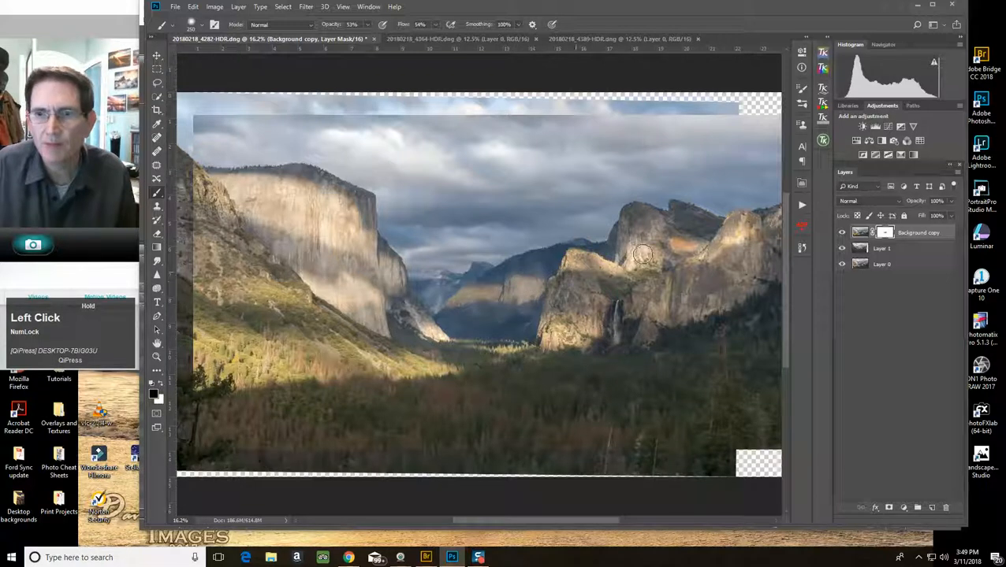
Step: Paint black on the mask with a 175 px brush over the two peak tops above the waterfall to reveal evening light
key("bracketleft")
key("bracketleft")
mouse_move(685, 208)
left_mouse_down()
mouse_move(634, 212)
mouse_move(644, 215)
left_mouse_up()
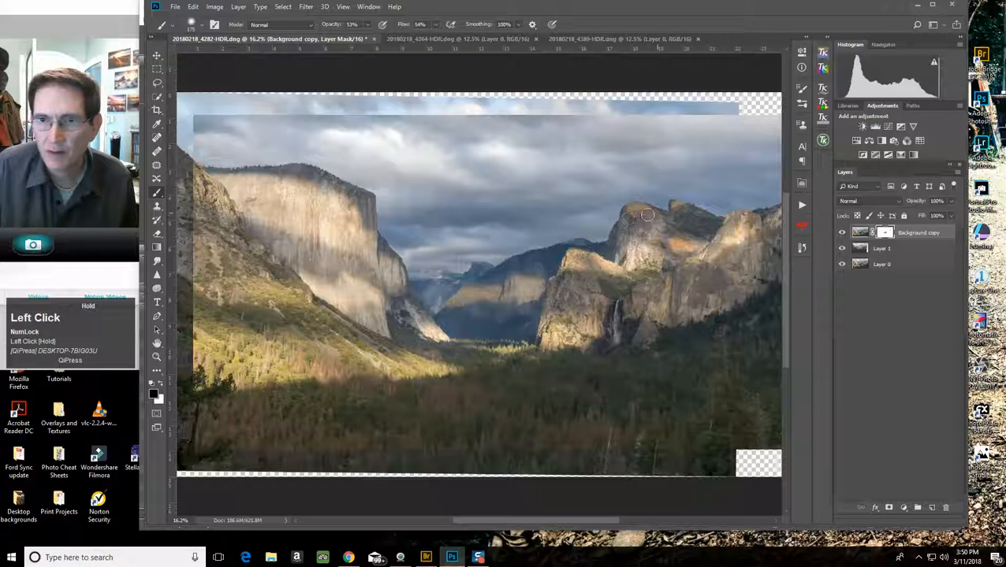
left_click_drag(643, 213, 696, 208)
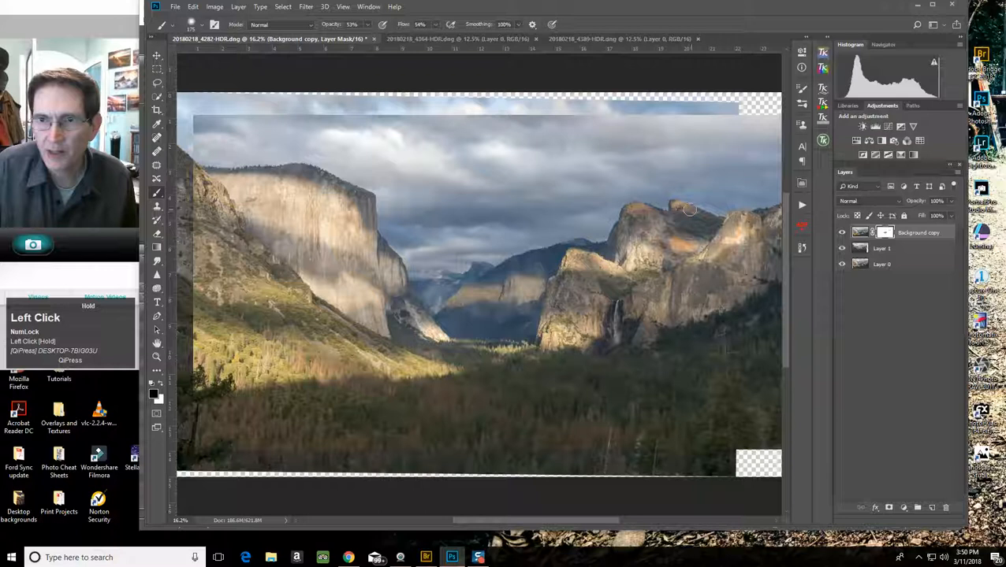
mouse_move(678, 205)
left_mouse_down()
mouse_move(698, 212)
mouse_move(626, 217)
left_mouse_up()
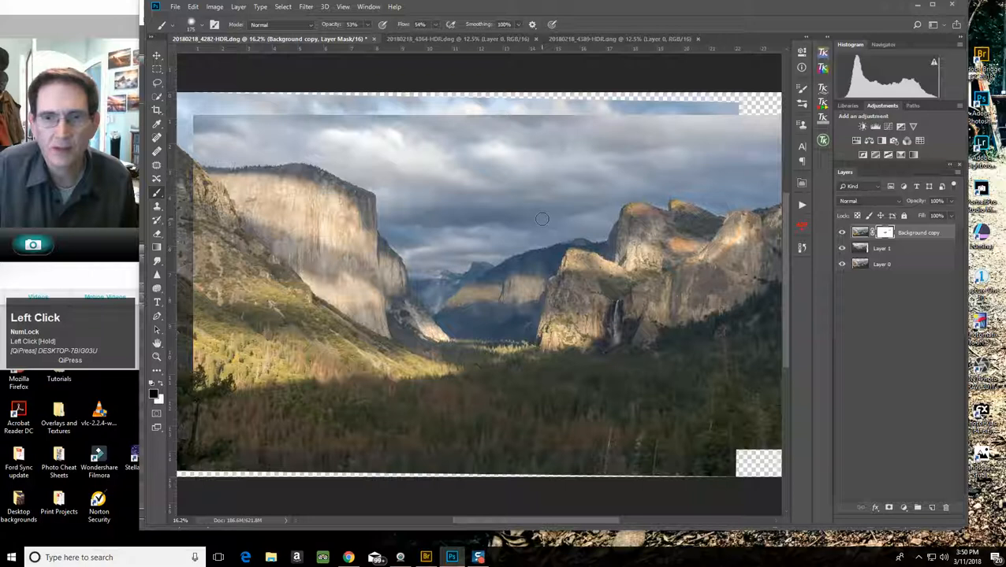
Step: Paint the evening clouds into the low sky between El Capitan and the peaks, refining with a 200 px brush, and compare before and after
key("bracketright")
key("bracketright")
key("bracketright")
key("bracketright")
mouse_move(546, 226)
left_mouse_down()
mouse_move(412, 232)
mouse_move(423, 233)
mouse_move(381, 225)
mouse_move(486, 222)
left_mouse_up()
key("bracketleft")
key("bracketleft")
key("bracketleft")
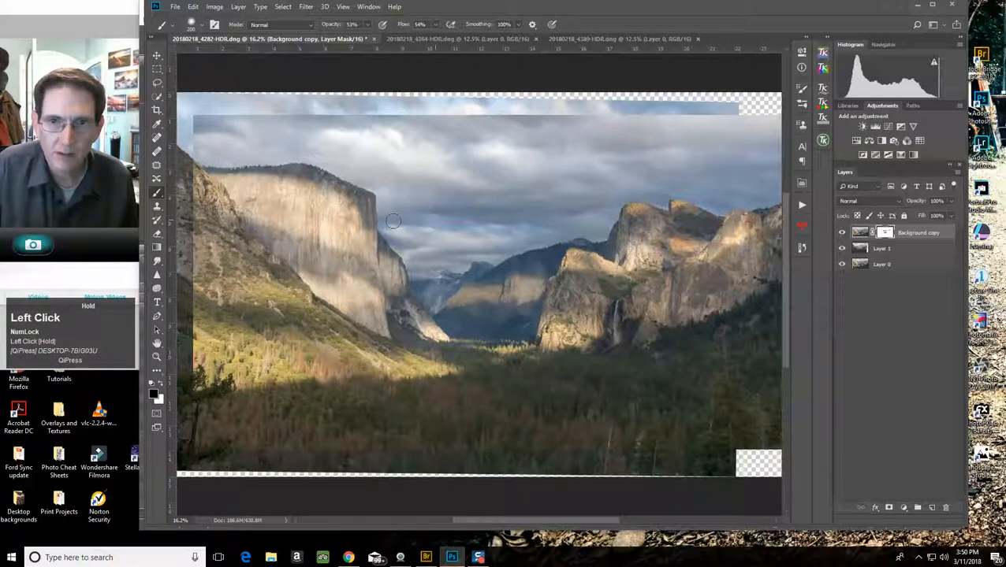
left_click_drag(500, 230, 457, 228)
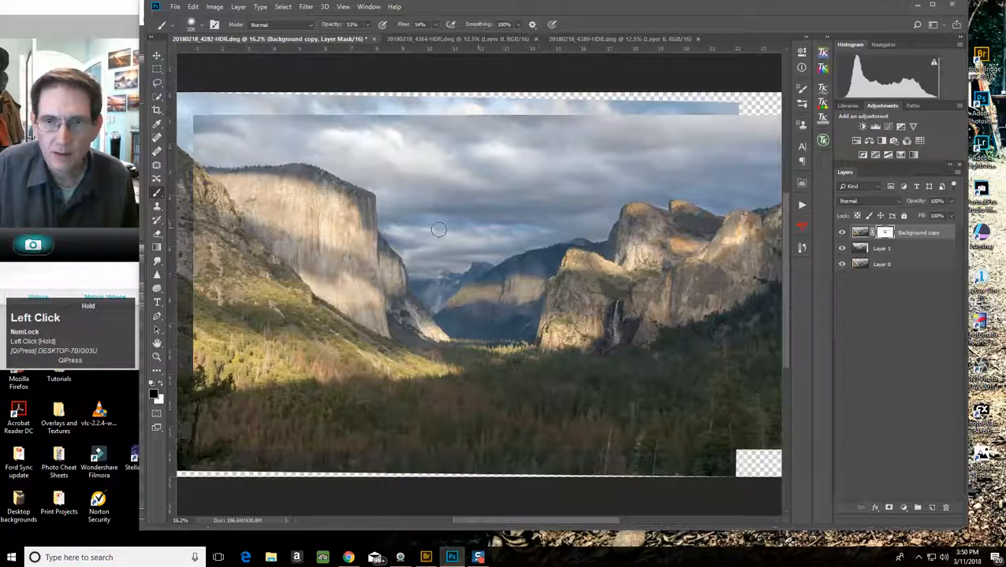
left_click_drag(391, 221, 382, 225)
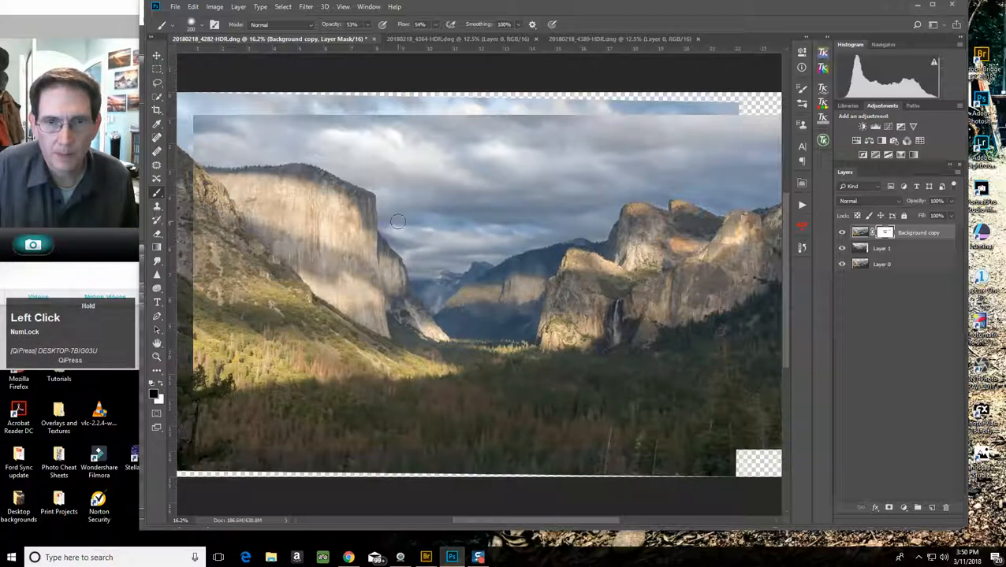
left_click_drag(463, 224, 530, 227)
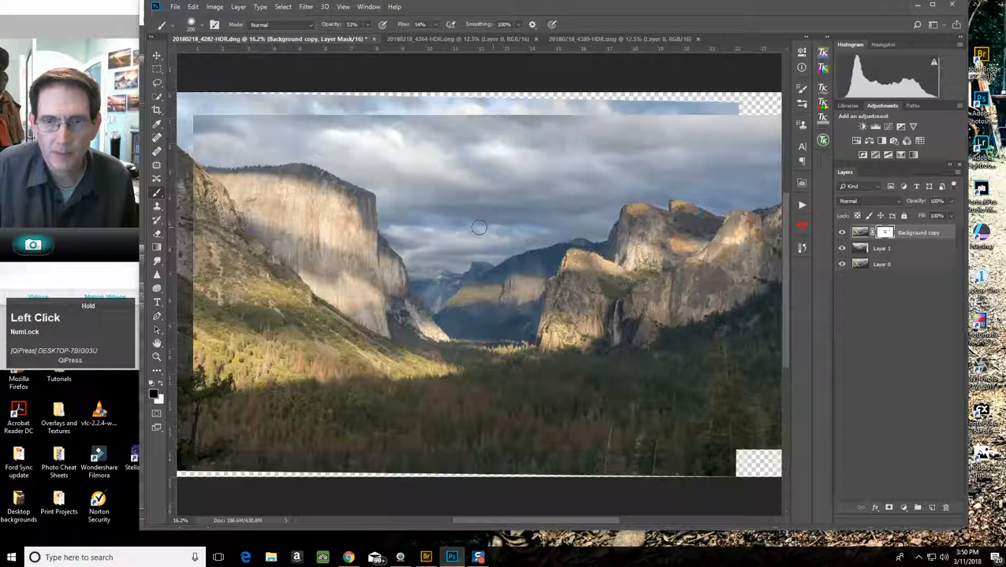
mouse_move(466, 231)
left_mouse_down()
mouse_move(427, 234)
mouse_move(388, 216)
mouse_move(465, 217)
left_mouse_up()
mouse_move(394, 226)
left_mouse_down()
mouse_move(381, 224)
mouse_move(407, 215)
left_mouse_up()
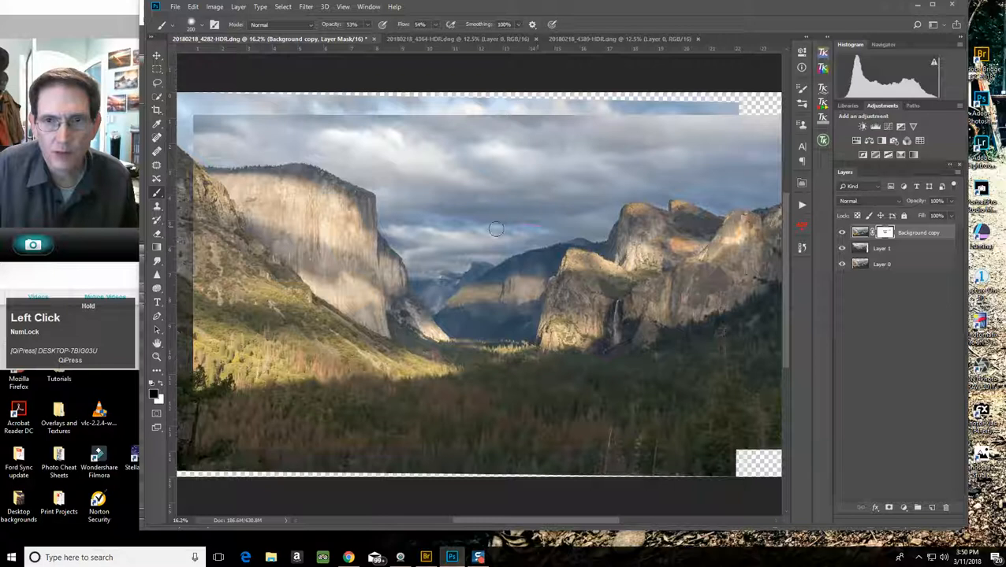
mouse_move(510, 232)
left_mouse_down()
mouse_move(417, 234)
mouse_move(460, 229)
mouse_move(391, 220)
mouse_move(772, 232)
left_mouse_up()
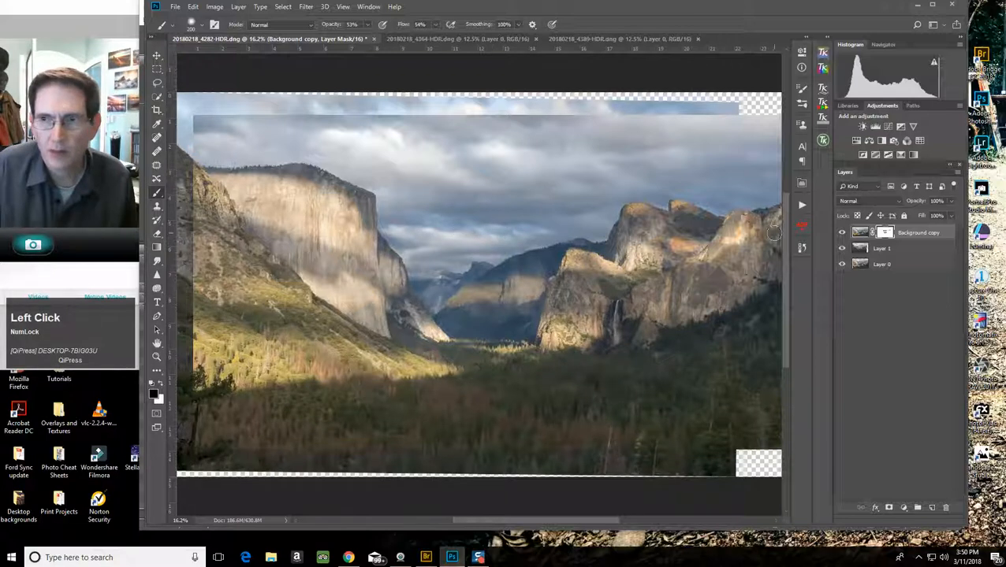
left_click(841, 232)
left_click(842, 233)
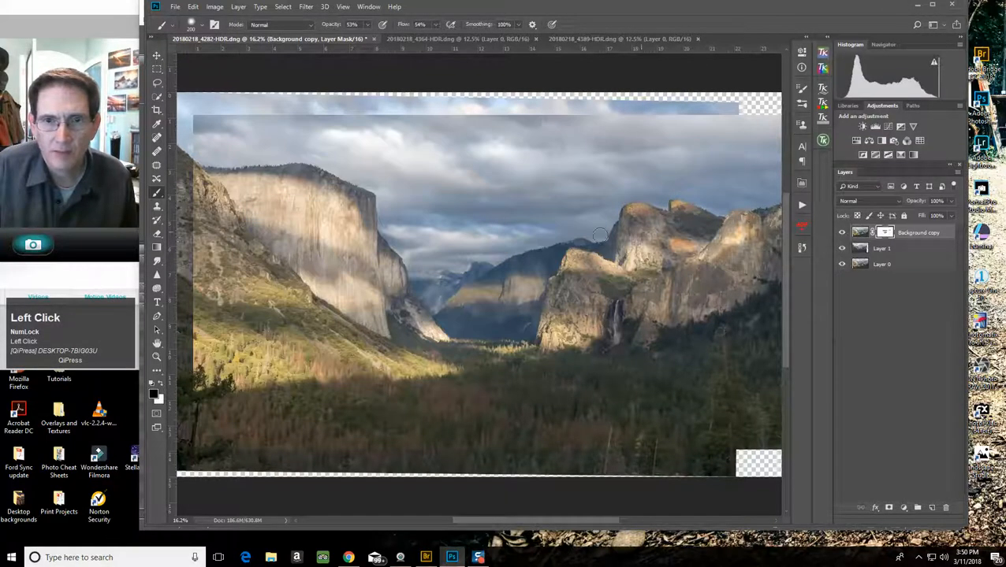
Step: Strengthen the evening cloud band in the low central sky by painting the mask with a 300 px brush
key("bracketright")
key("bracketright")
mouse_move(510, 232)
left_mouse_down()
mouse_move(533, 229)
mouse_move(387, 224)
mouse_move(537, 228)
mouse_move(388, 227)
mouse_move(413, 217)
mouse_move(532, 227)
mouse_move(414, 222)
left_mouse_up()
left_click_drag(511, 227, 502, 221)
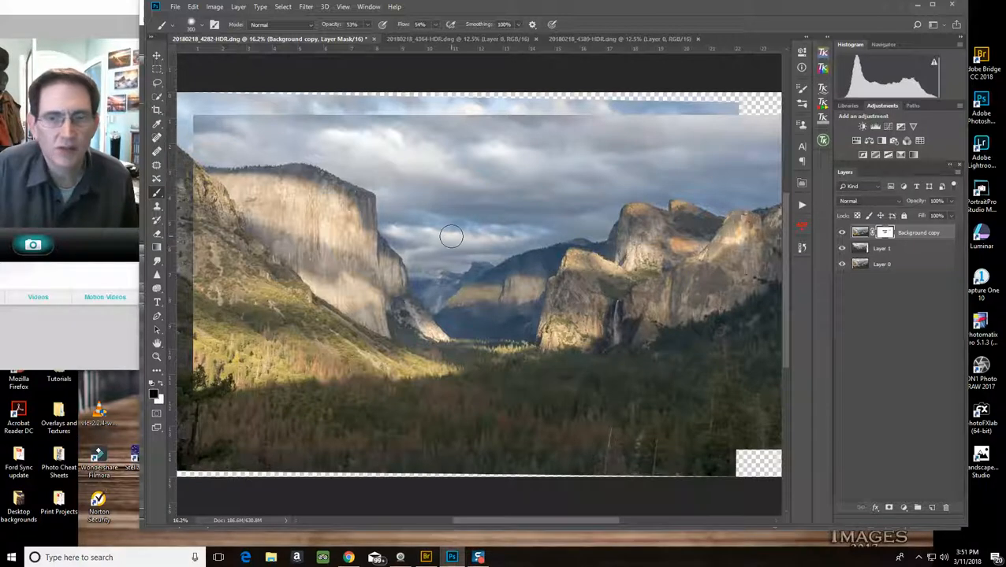
Step: Paint the mask again over the distant central ridge to bring out more of its evening glow
mouse_move(488, 301)
left_mouse_down()
mouse_move(520, 299)
mouse_move(450, 305)
mouse_move(533, 283)
mouse_move(491, 288)
mouse_move(499, 289)
mouse_move(459, 299)
mouse_move(536, 292)
mouse_move(501, 290)
left_mouse_up()
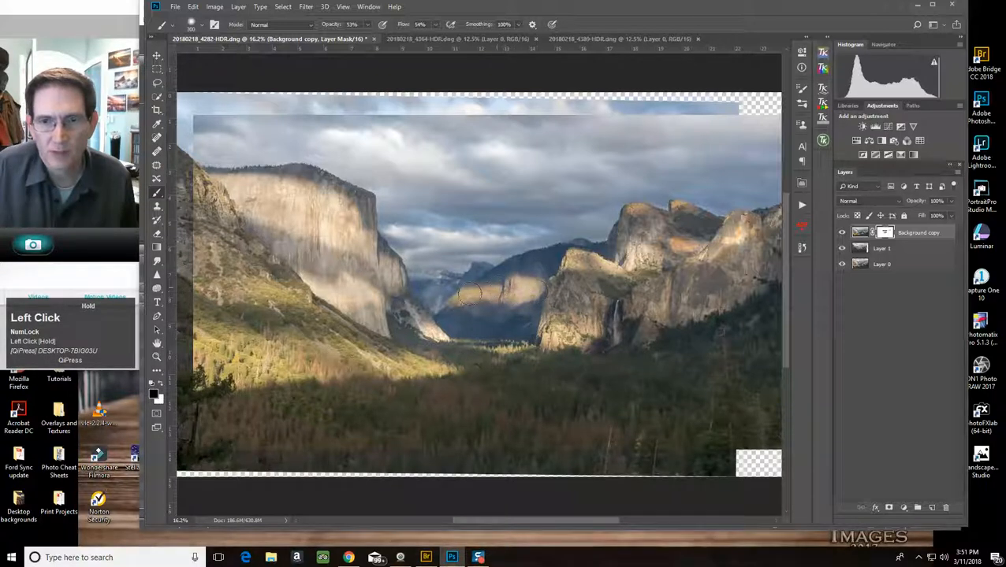
mouse_move(521, 295)
left_mouse_down()
mouse_move(530, 288)
mouse_move(482, 293)
left_mouse_up()
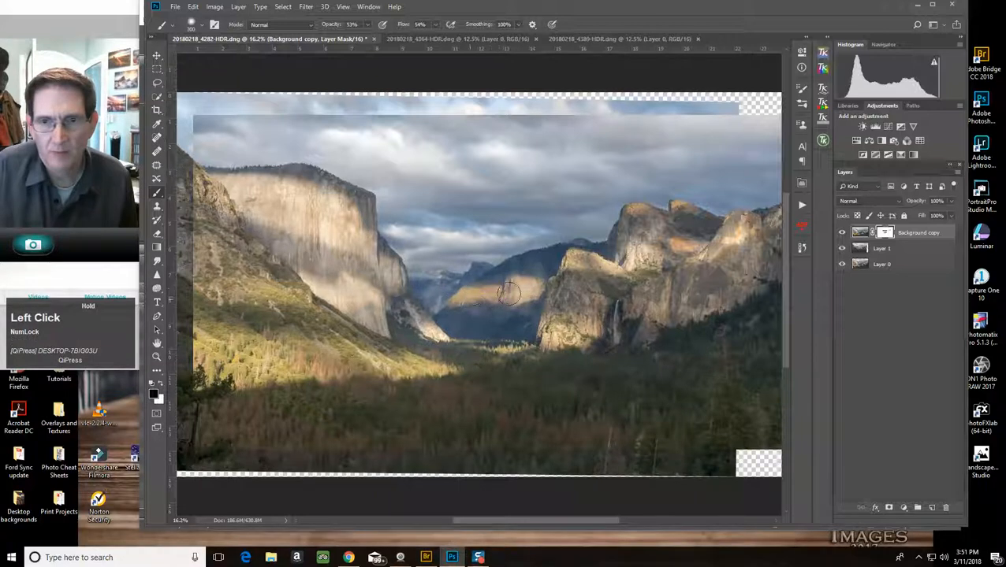
mouse_move(499, 290)
left_mouse_down()
mouse_move(537, 284)
mouse_move(533, 294)
mouse_move(450, 303)
mouse_move(474, 332)
left_mouse_up()
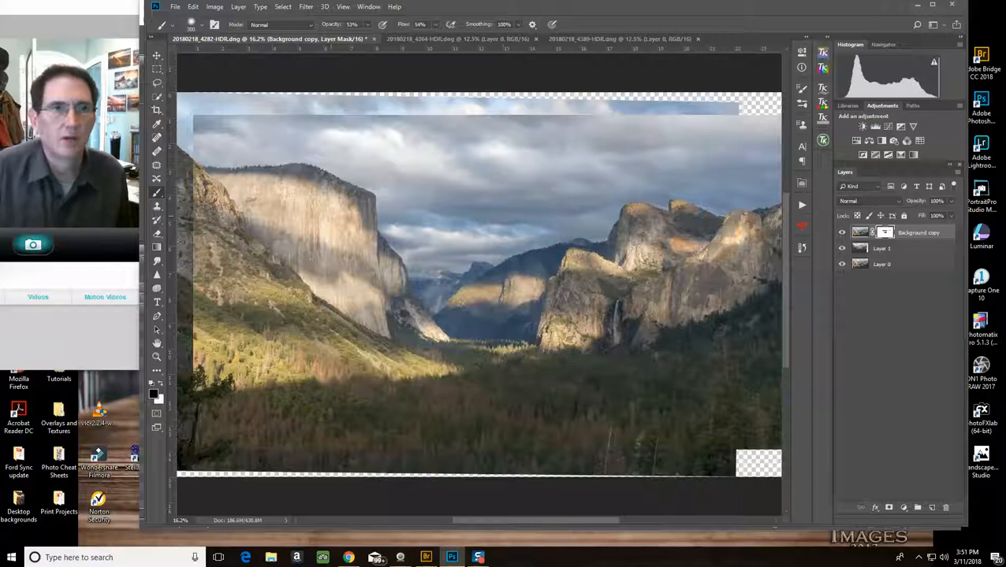
Step: Crop the composite at a 16:9 ratio, drawing in the frame to exclude the transparent edges and misaligned layer borders
left_click(156, 111)
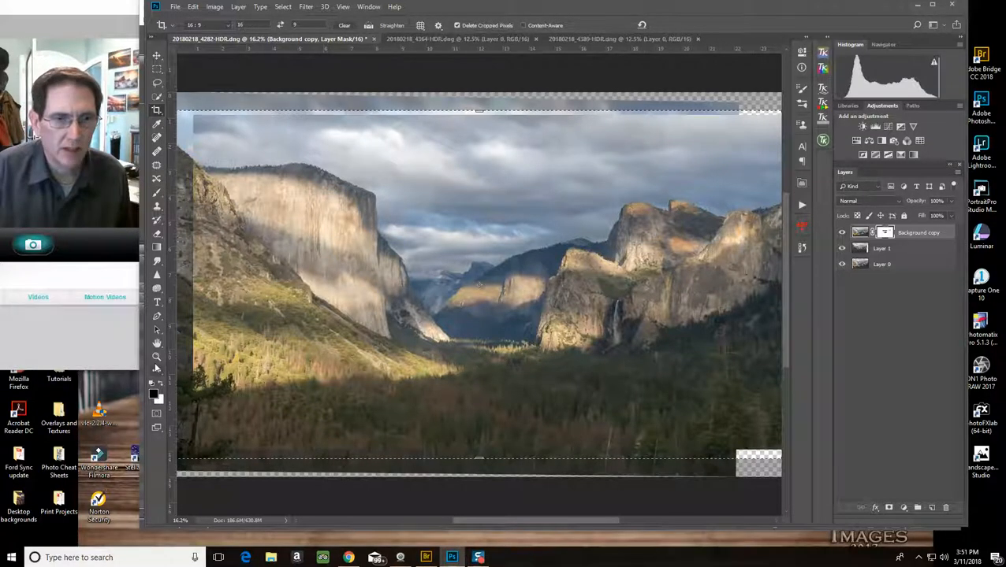
left_click(156, 356)
left_click(450, 25)
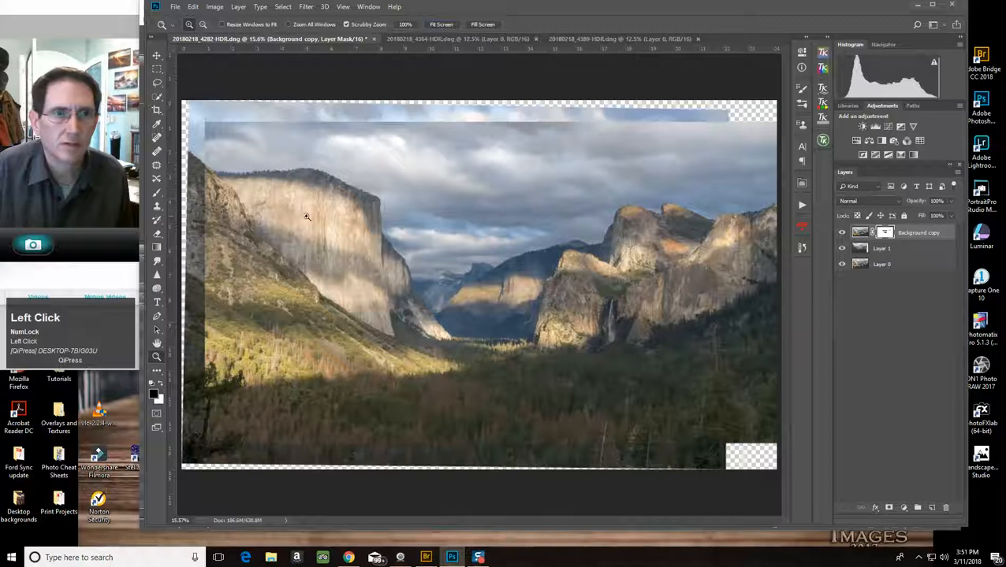
left_click(156, 111)
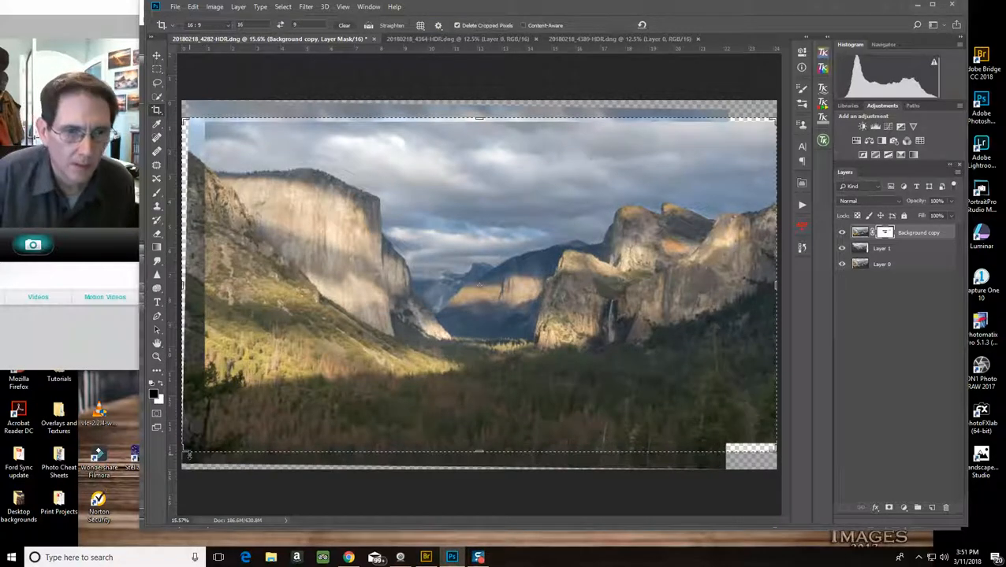
left_click_drag(186, 450, 197, 443)
mouse_move(767, 126)
left_mouse_down()
mouse_move(789, 109)
mouse_move(761, 129)
left_mouse_up()
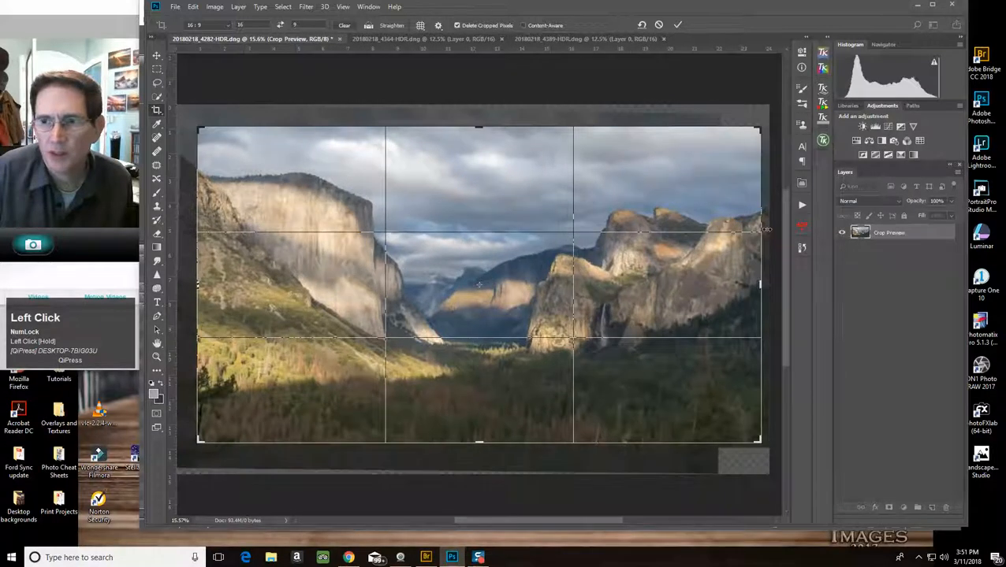
key("Return")
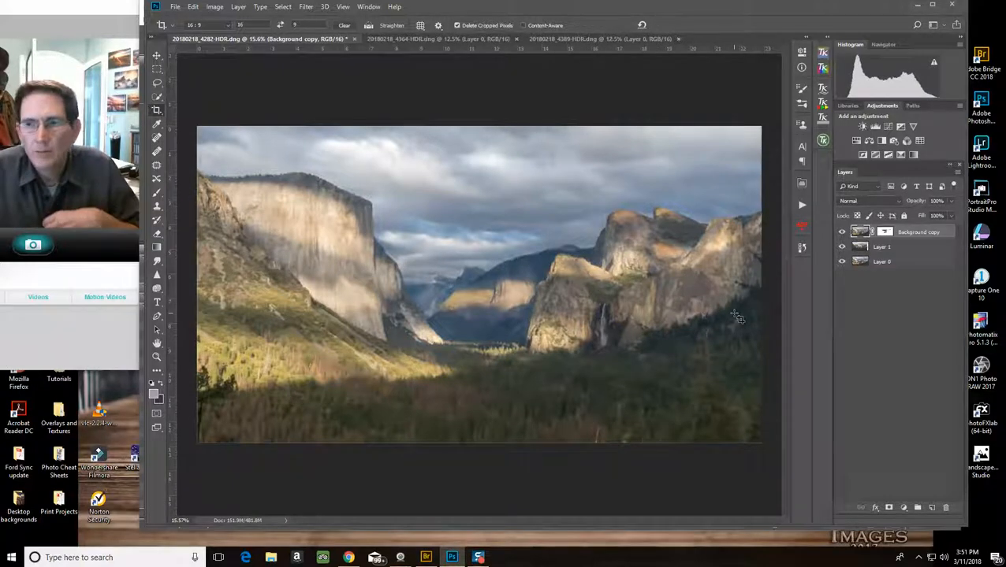
Step: Try flattening the image, and step back in the history to the crop state
left_click(237, 7)
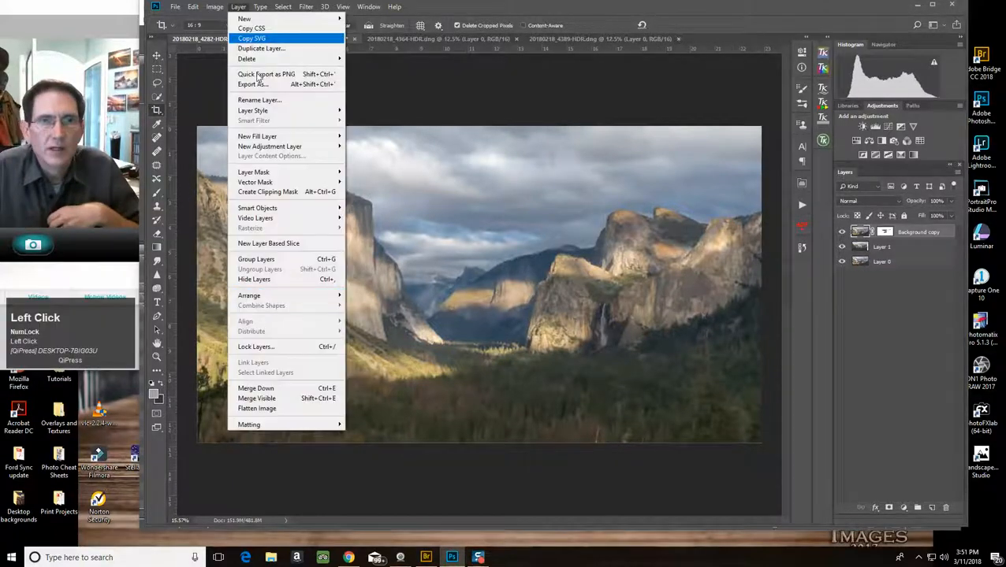
left_click(265, 407)
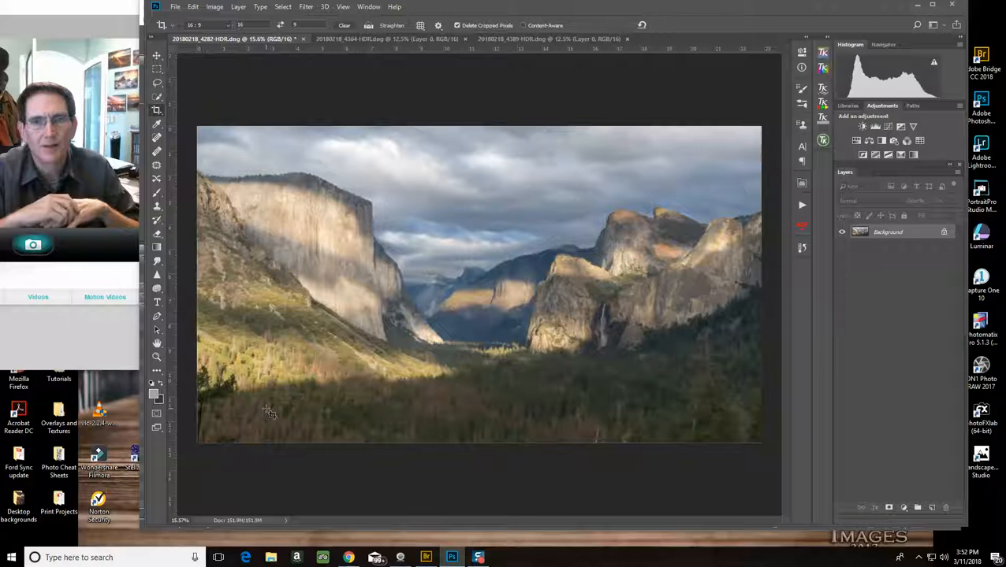
left_click(800, 249)
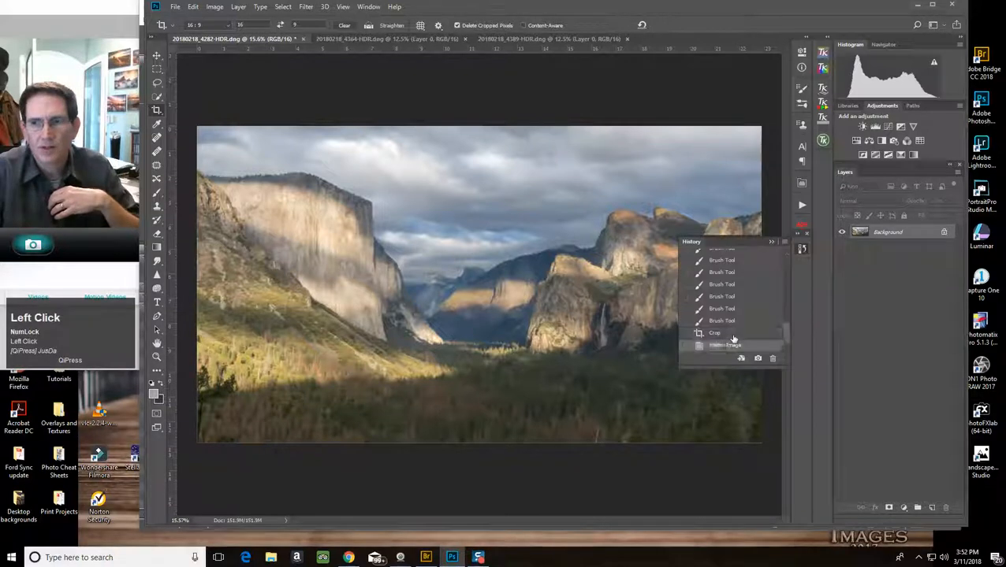
left_click(733, 335)
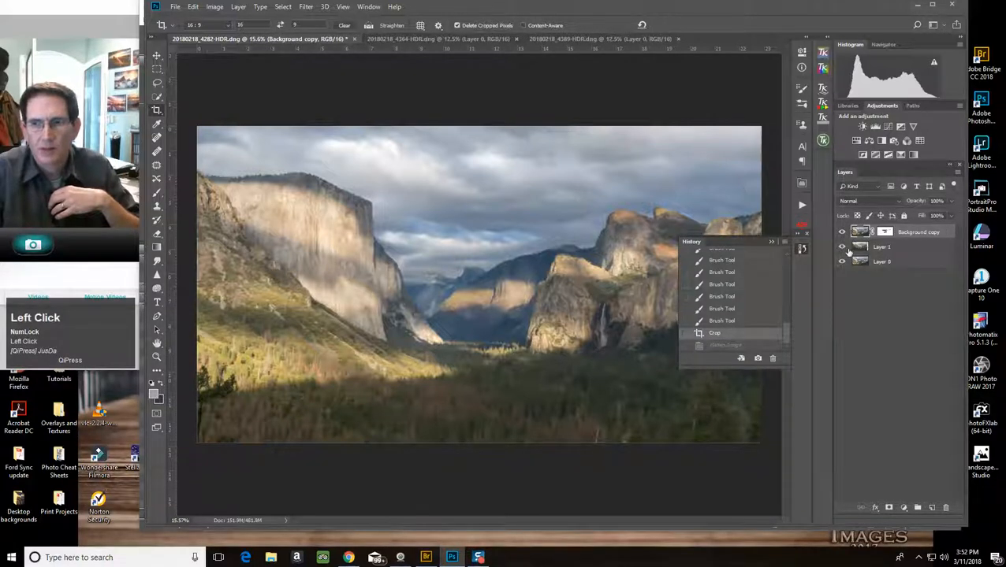
Step: Compare the composite with and without the Background copy layer by toggling its visibility several times
left_click(841, 233)
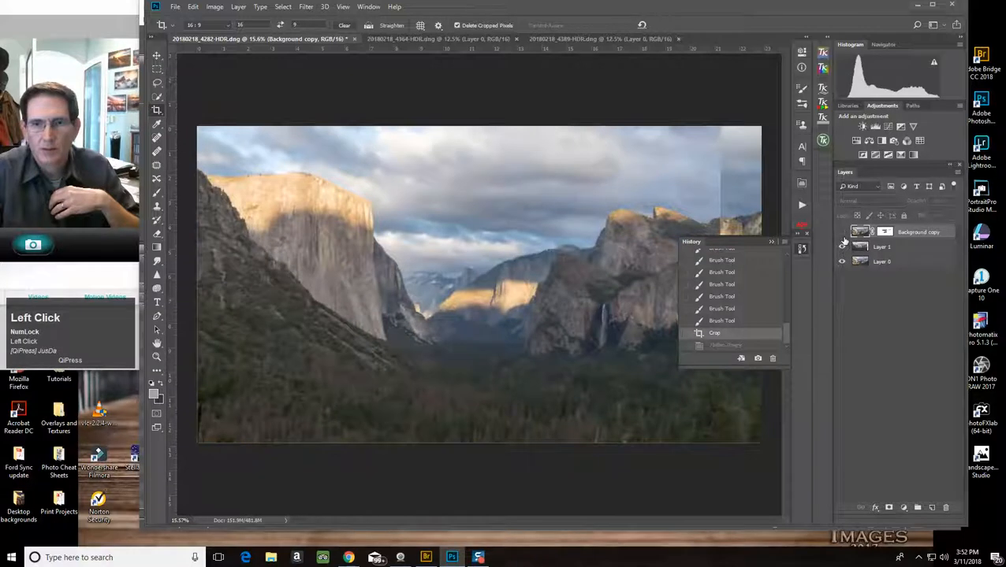
left_click(841, 233)
left_click(842, 233)
left_click(842, 233)
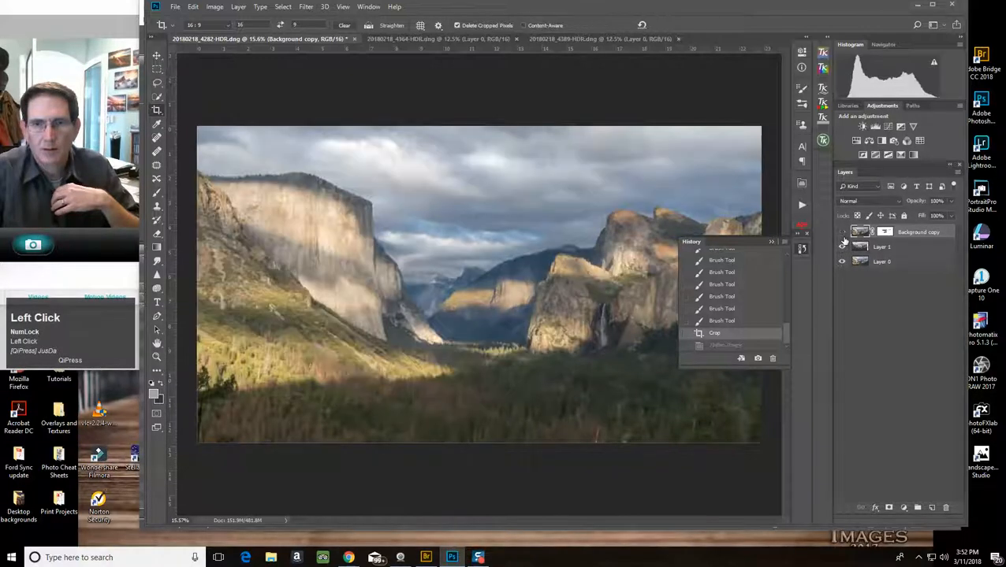
left_click(842, 234)
left_click(842, 233)
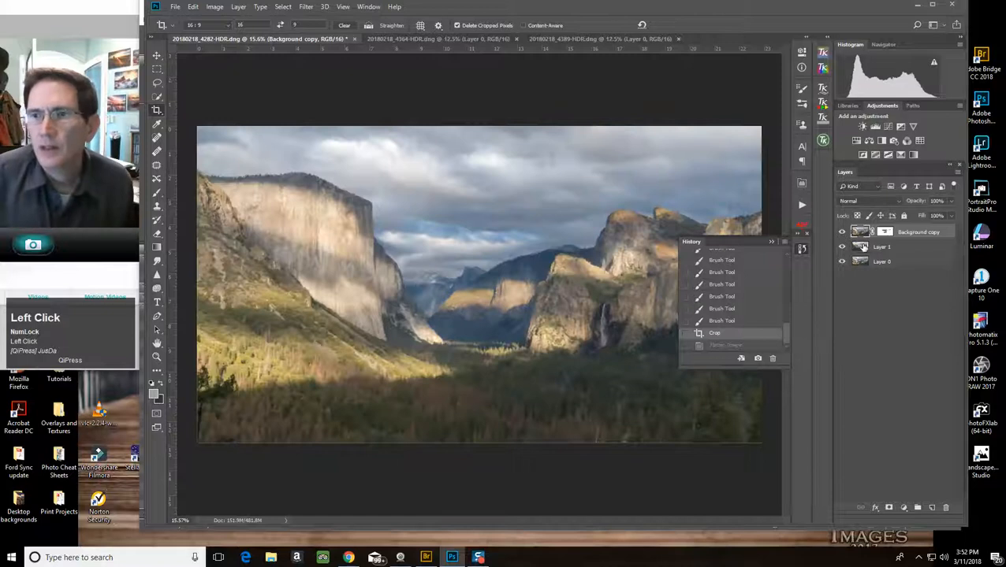
Step: Paint black on the Background copy mask with a 300 px brush over the low sky above the distant ridge
left_click(884, 231)
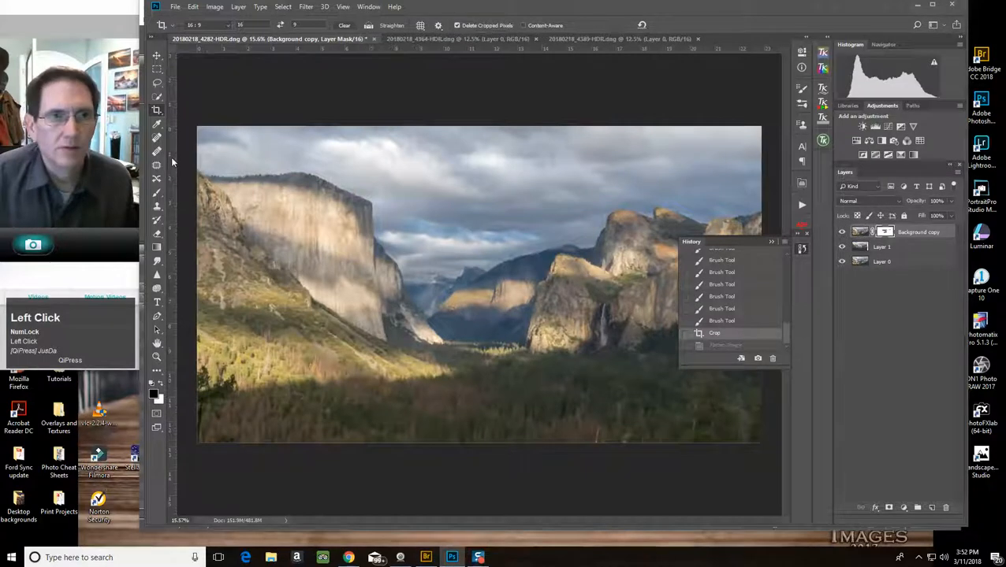
left_click(156, 192)
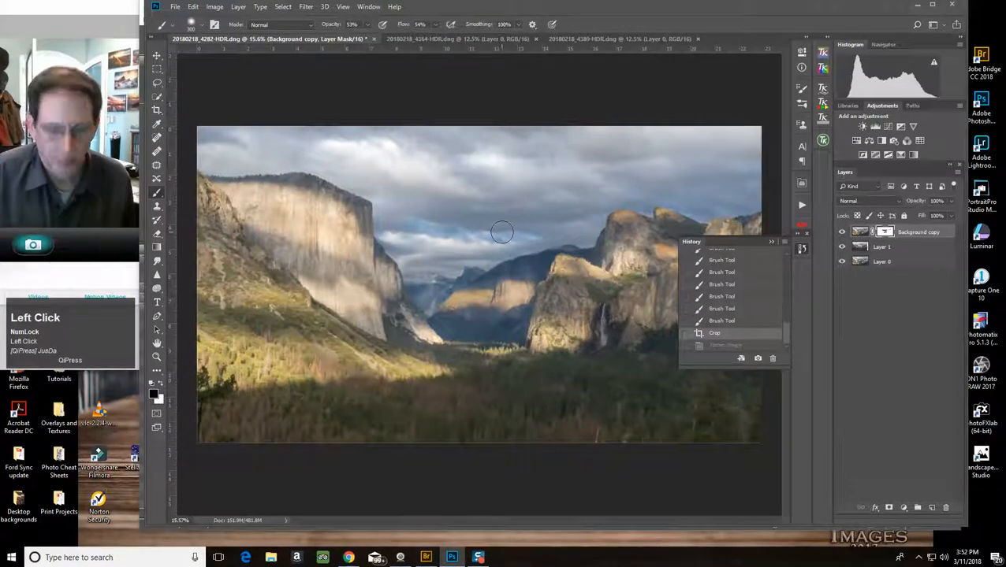
mouse_move(540, 233)
left_mouse_down()
mouse_move(577, 236)
mouse_move(526, 231)
mouse_move(589, 236)
mouse_move(514, 233)
mouse_move(570, 235)
mouse_move(531, 238)
left_mouse_up()
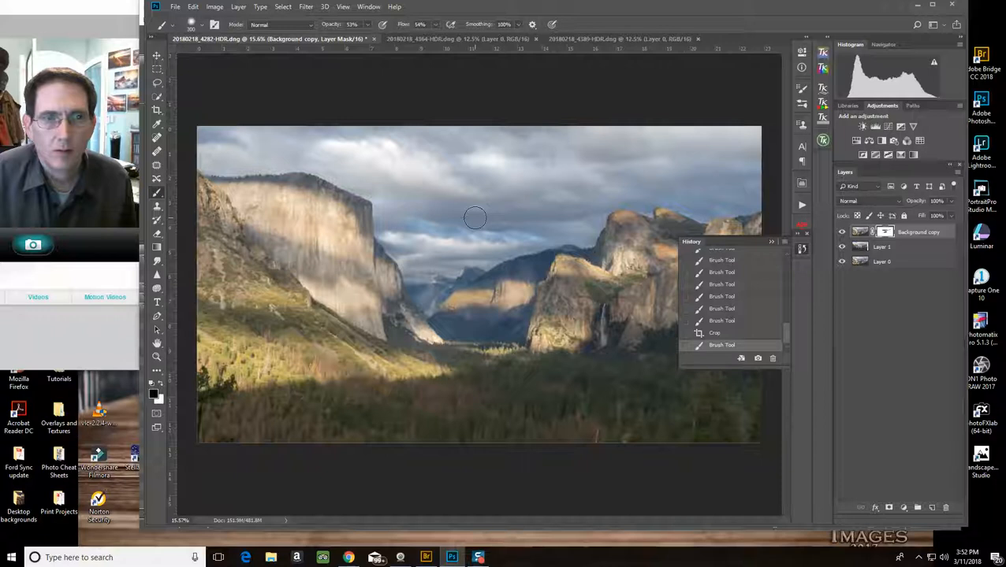
mouse_move(515, 237)
left_mouse_down()
mouse_move(576, 238)
mouse_move(518, 234)
mouse_move(586, 235)
mouse_move(510, 235)
mouse_move(575, 233)
left_mouse_up()
Step: Paint the mask more strongly over the low central cloud band, using 72% opacity, 63% flow and a brush enlarged to 400 px
left_click(367, 25)
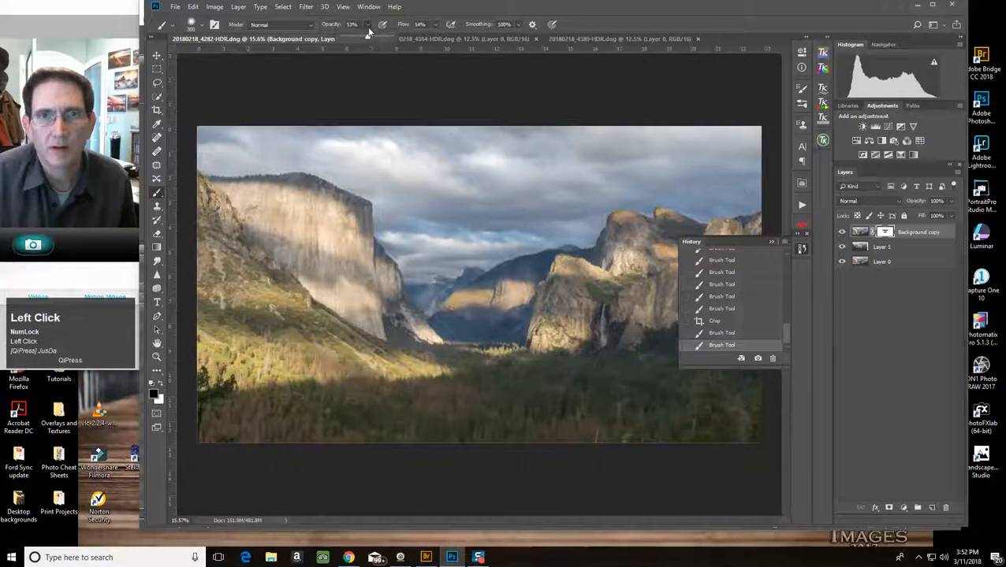
left_click_drag(367, 37, 439, 38)
left_click(435, 25)
left_click(523, 233)
left_click_drag(523, 234, 560, 236)
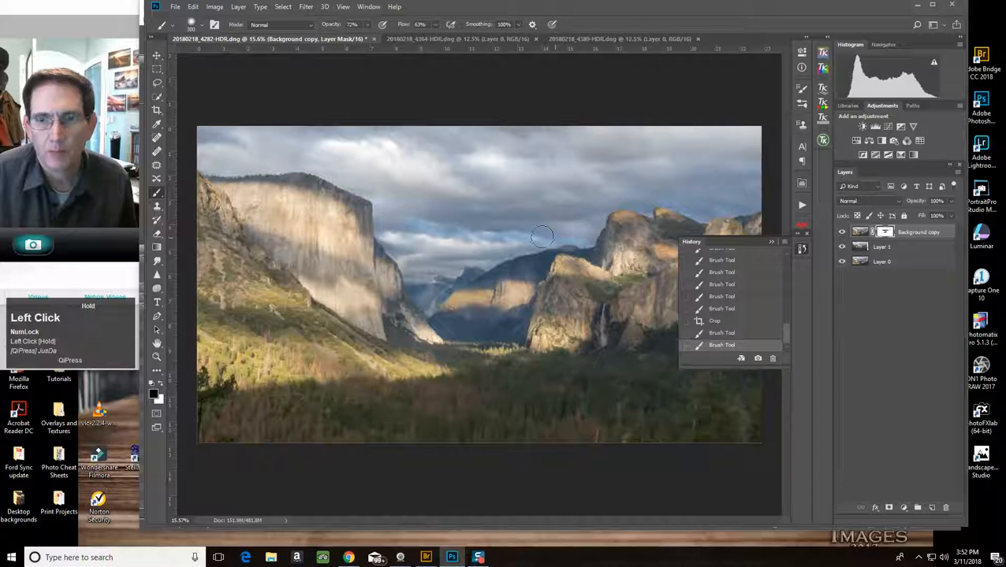
mouse_move(592, 238)
left_mouse_down()
mouse_move(385, 222)
mouse_move(590, 228)
mouse_move(546, 235)
mouse_move(426, 221)
left_mouse_up()
key("]")
mouse_move(519, 233)
left_mouse_down()
mouse_move(577, 232)
mouse_move(392, 222)
mouse_move(576, 234)
mouse_move(433, 236)
mouse_move(384, 226)
mouse_move(581, 235)
mouse_move(501, 239)
mouse_move(547, 234)
mouse_move(388, 225)
mouse_move(645, 238)
left_mouse_up()
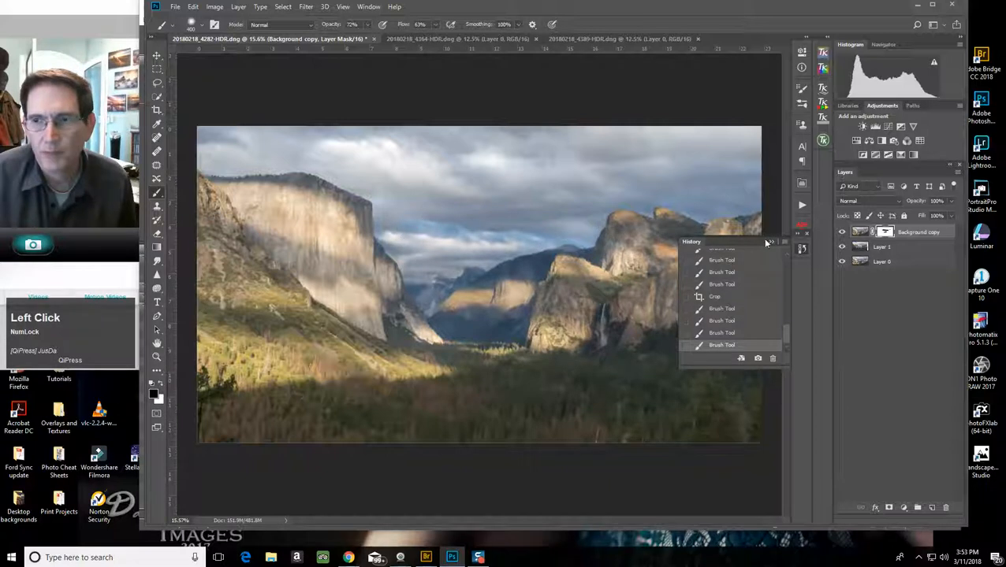
Step: Put away the history list and flatten the composite into a single layer
left_click(772, 243)
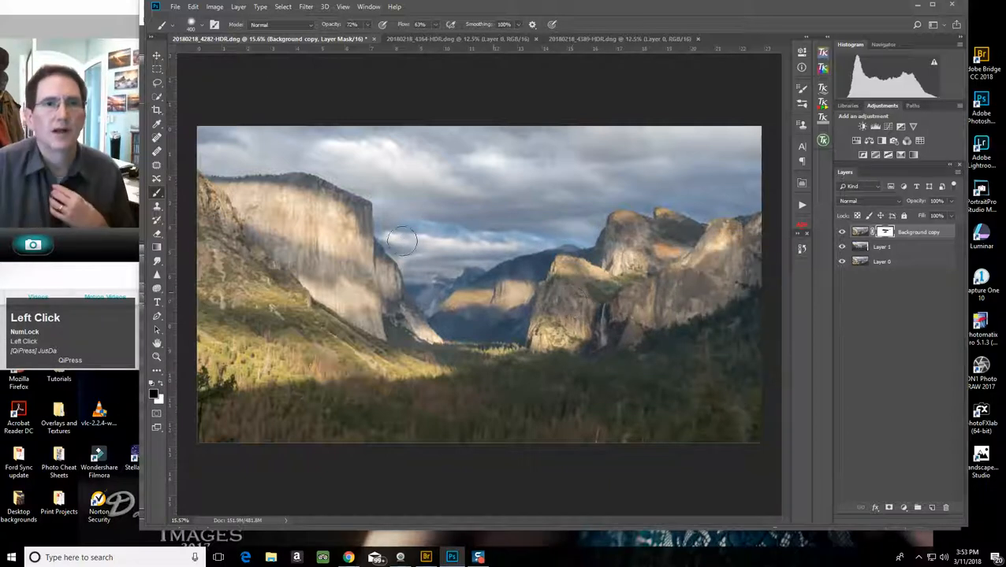
left_click(239, 7)
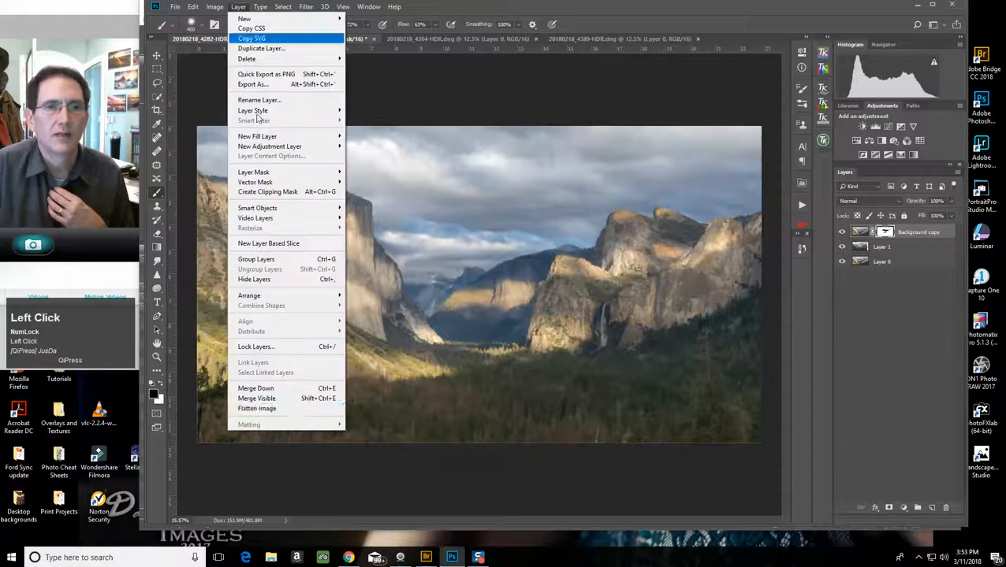
left_click(257, 409)
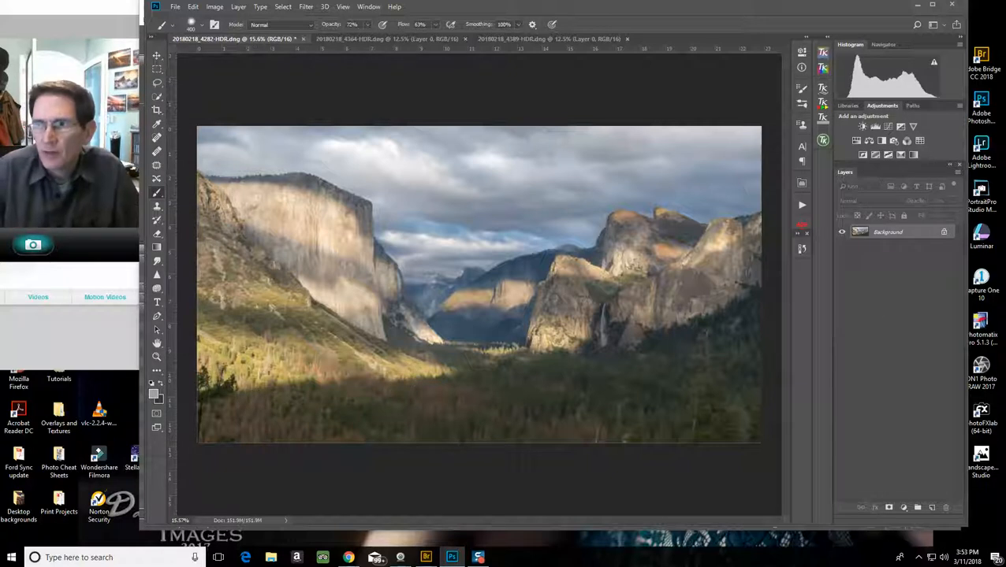
Step: Open the Viveza 2 filter from the Nik Selective Tool and place a control point at the base of the waterfall
left_click_drag(1005, 162, 744, 162)
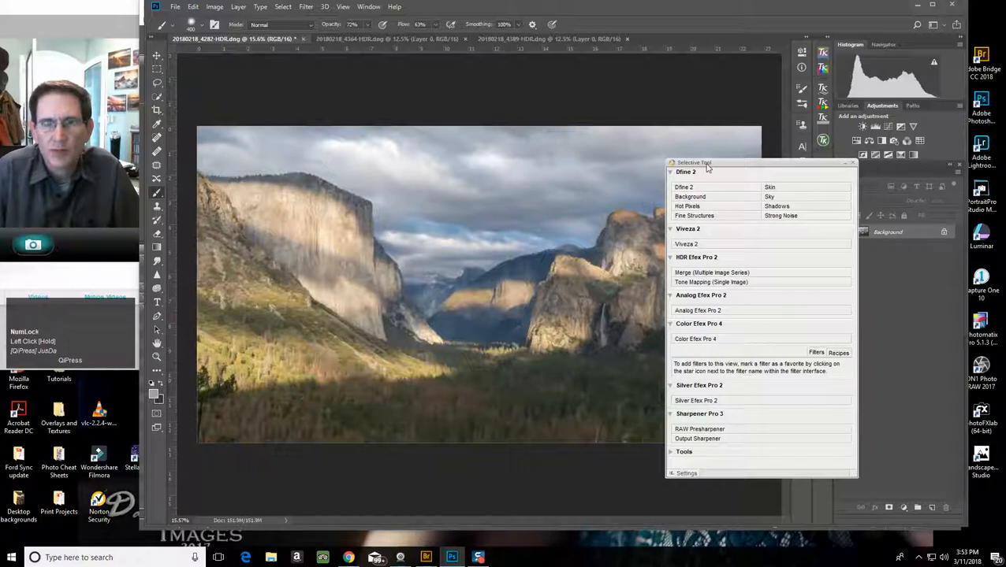
left_click_drag(707, 164, 1005, 165)
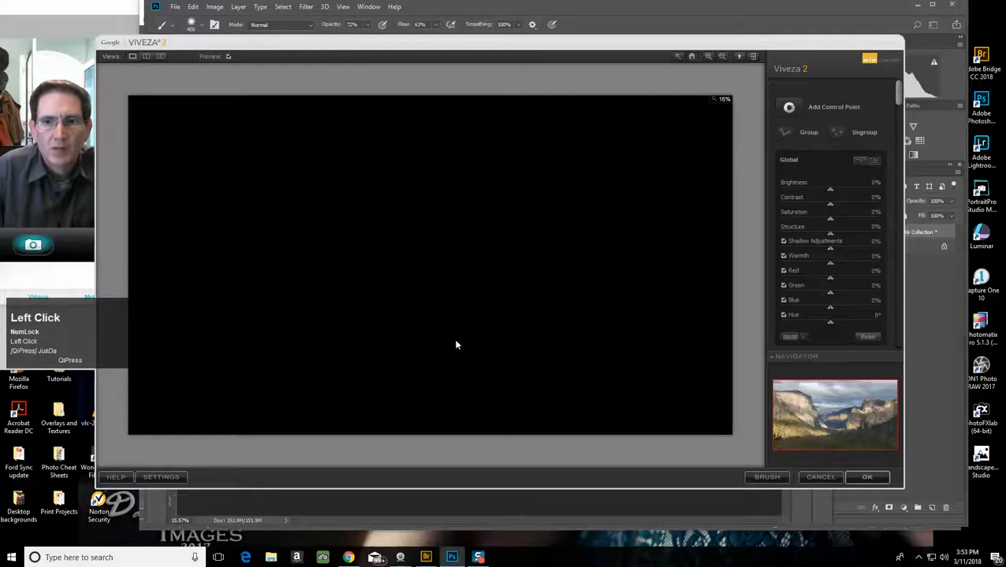
left_click(790, 108)
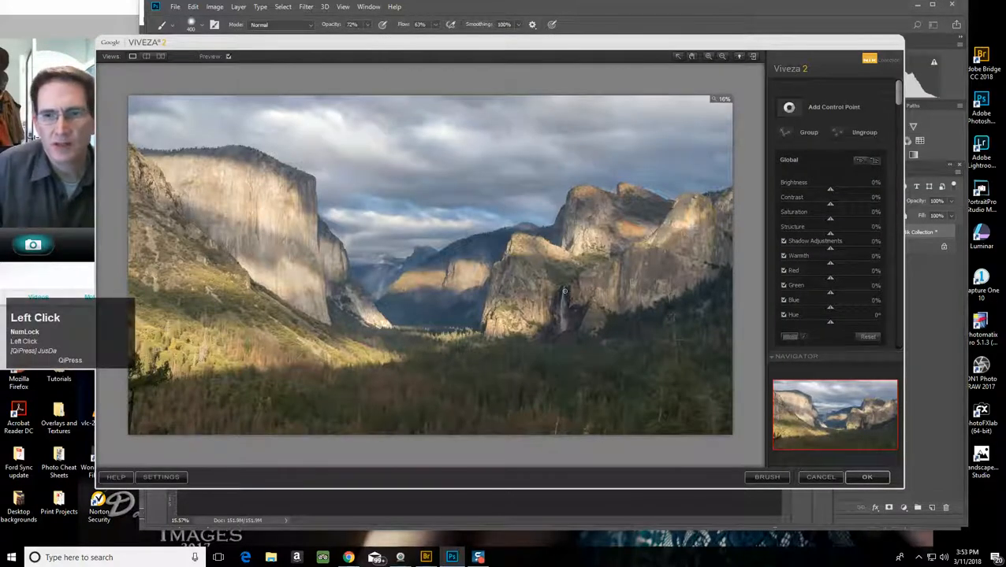
left_click(562, 331)
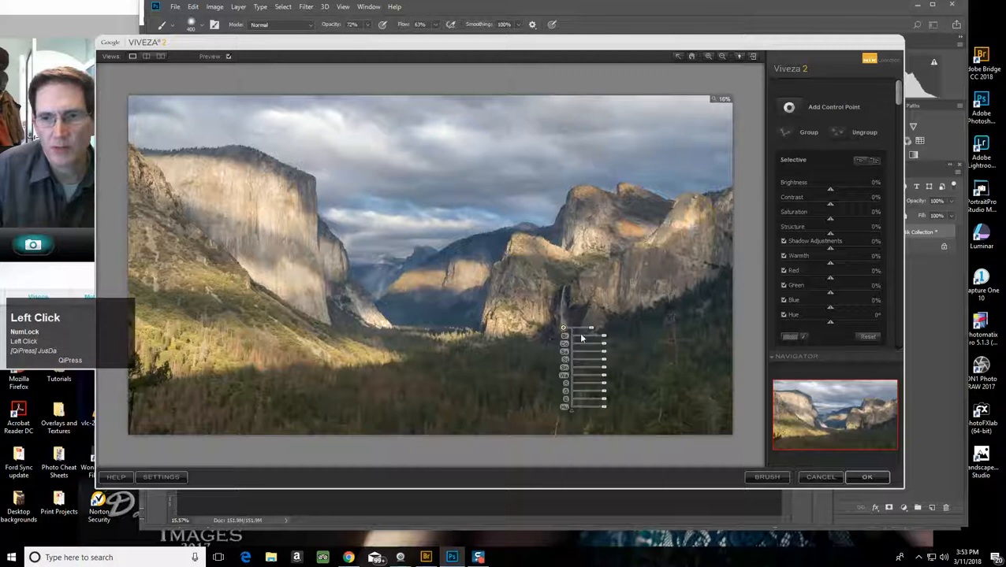
Step: Shrink the waterfall control point's radius, set its Brightness to 44% and Contrast to 11%, and apply the filter
left_click_drag(592, 332, 587, 332)
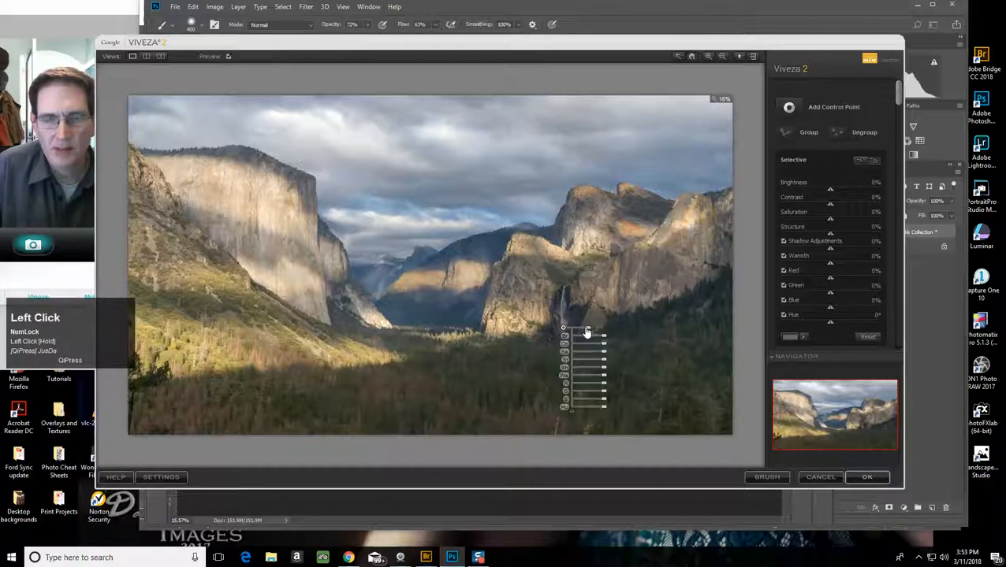
left_click_drag(603, 340, 605, 341)
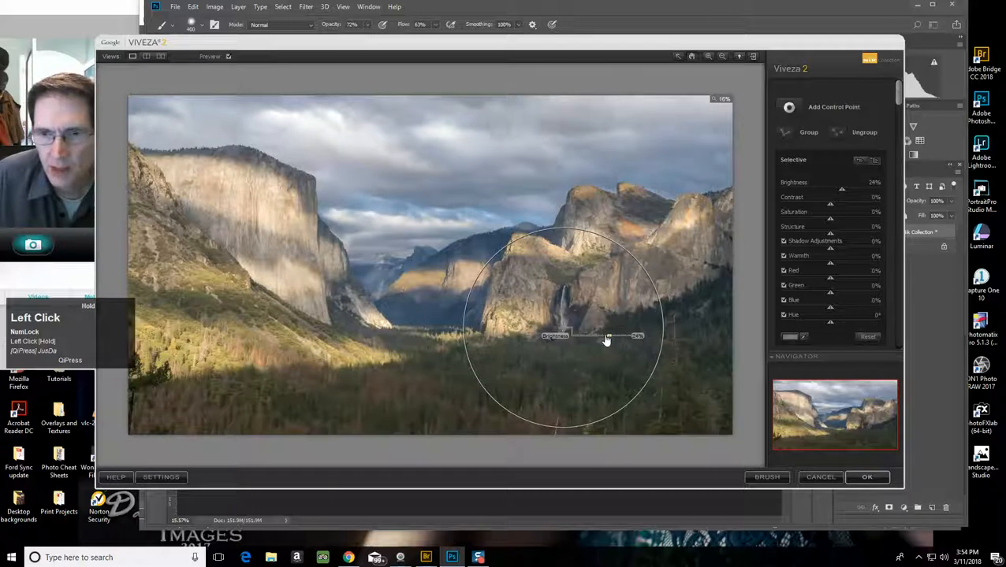
left_click_drag(606, 341, 588, 334)
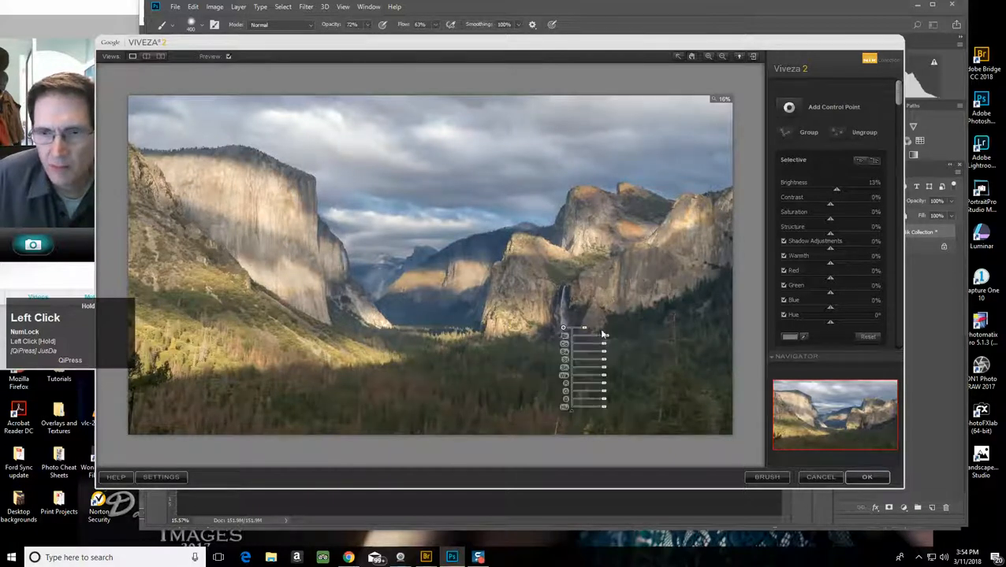
left_click_drag(606, 340, 563, 324)
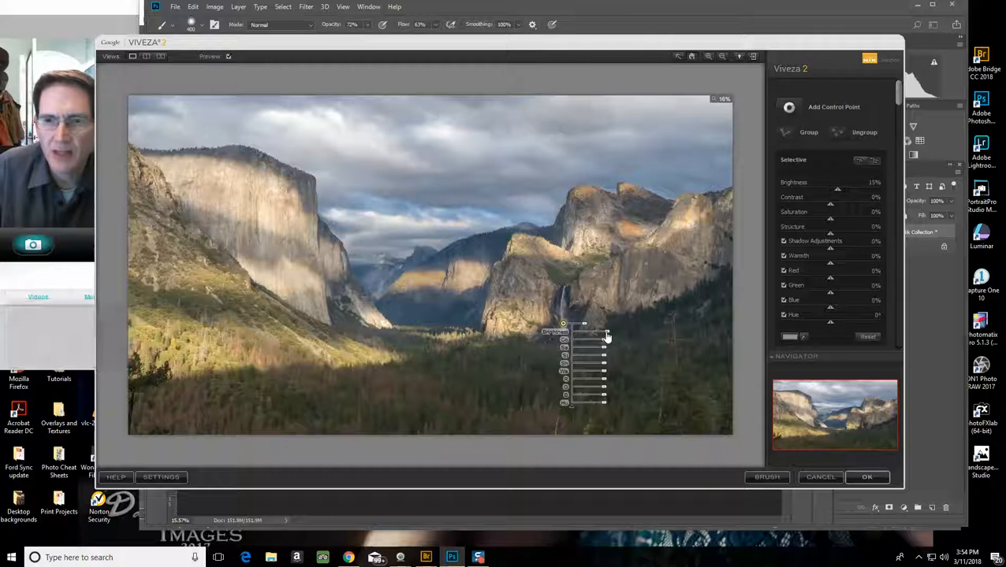
left_click_drag(606, 336, 607, 336)
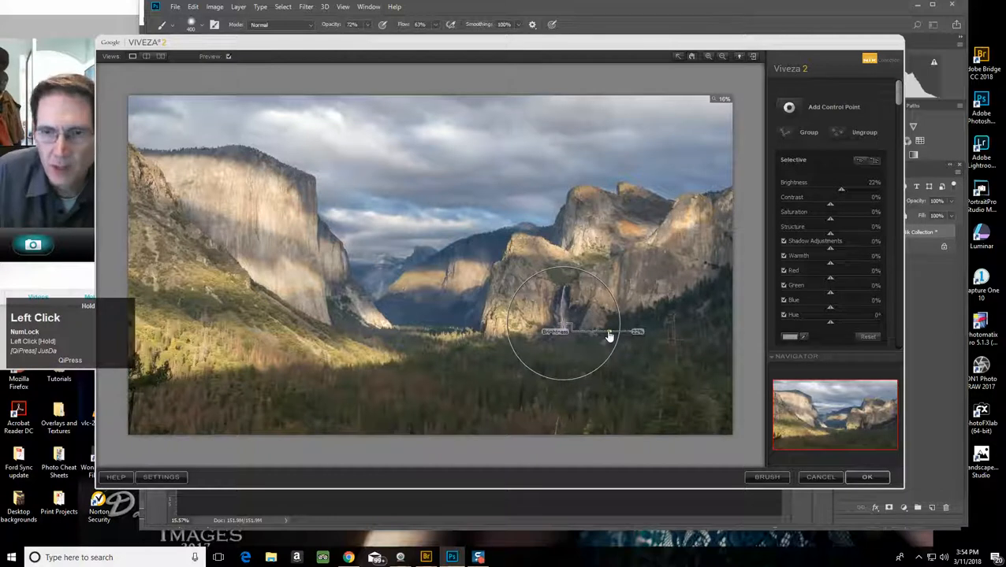
mouse_move(612, 336)
left_mouse_down()
mouse_move(607, 344)
mouse_move(613, 336)
left_mouse_up()
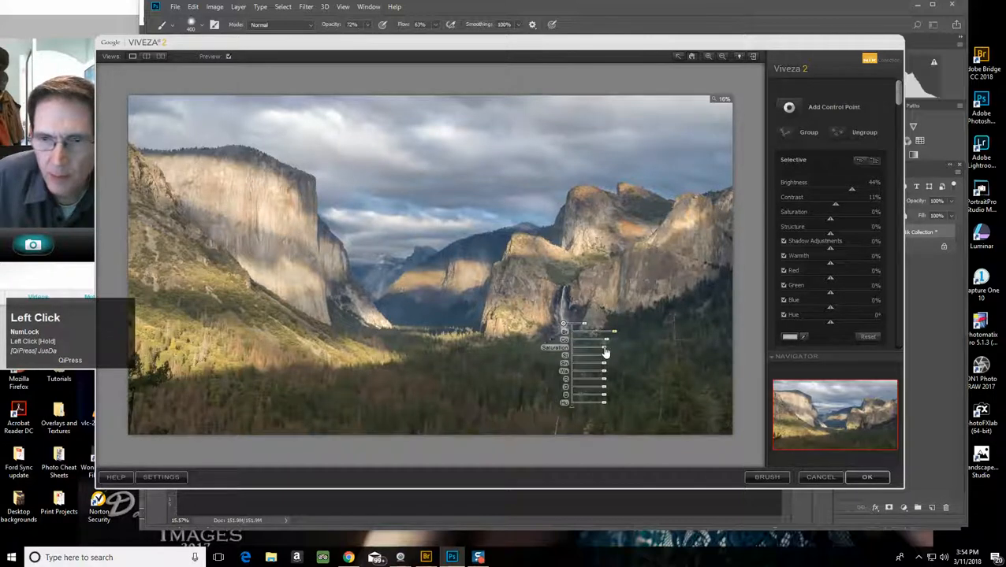
left_click(646, 361)
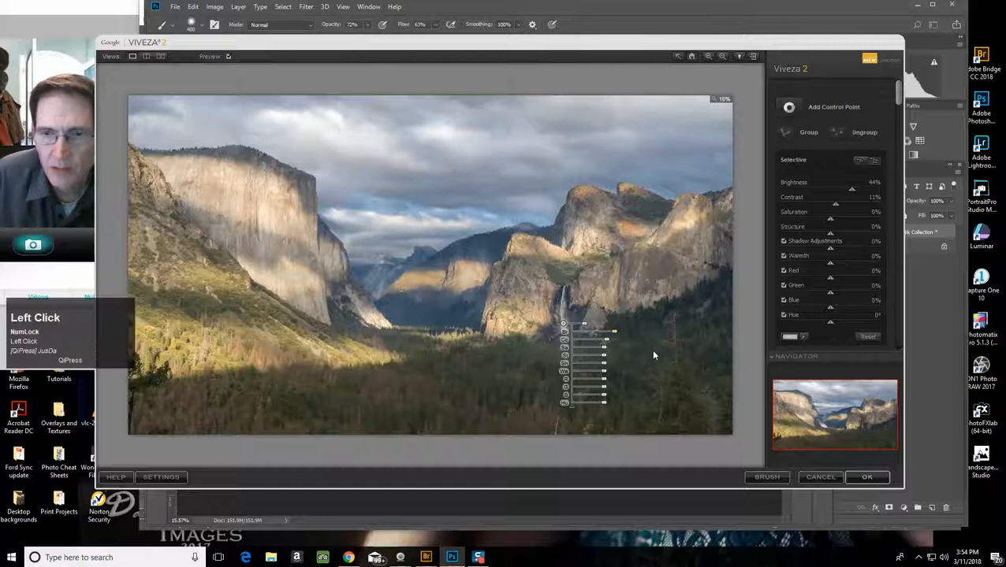
left_click(867, 477)
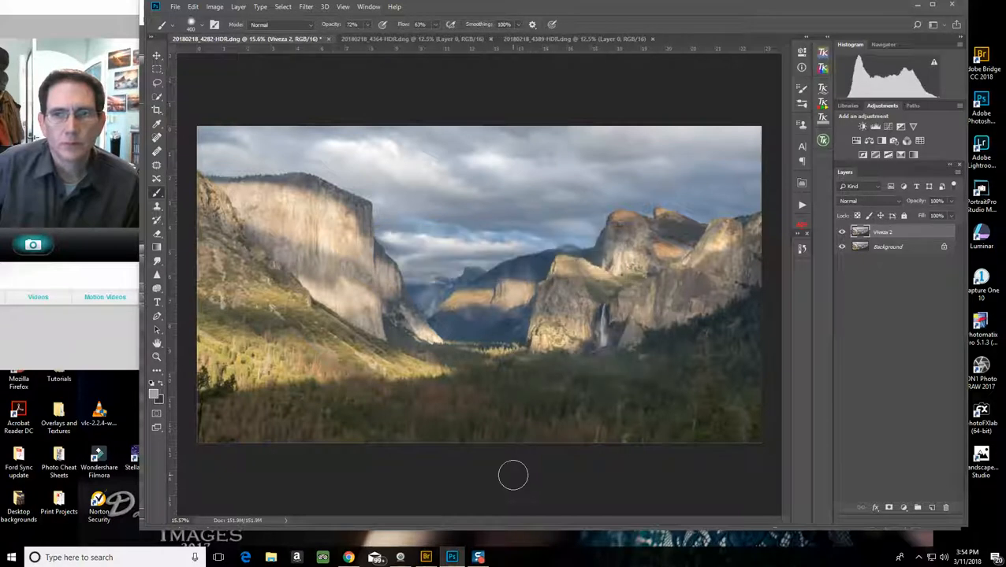
Step: Compare the image with and without the Viveza 2 layer, and flatten it into the background
left_click(842, 232)
left_click(842, 232)
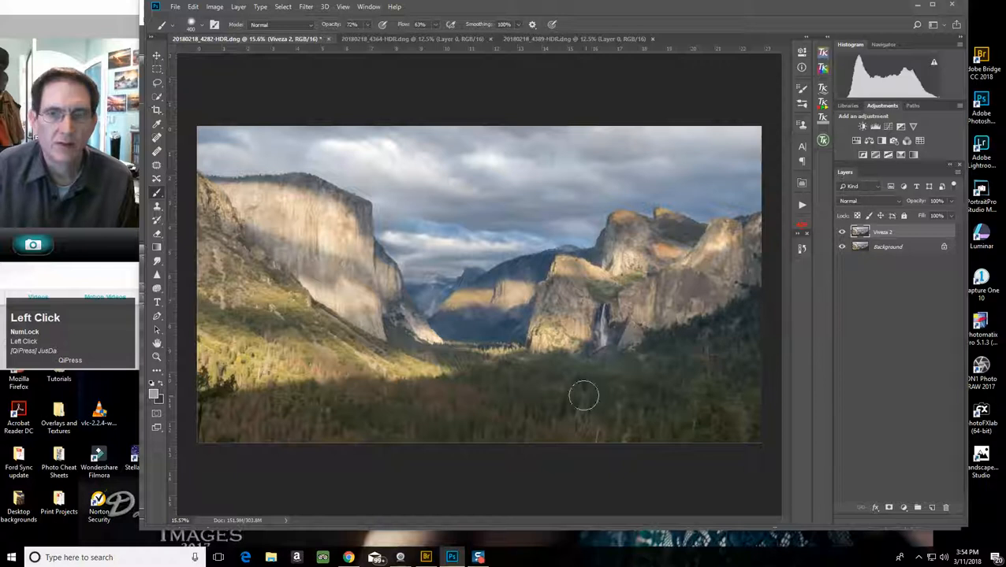
left_click(238, 6)
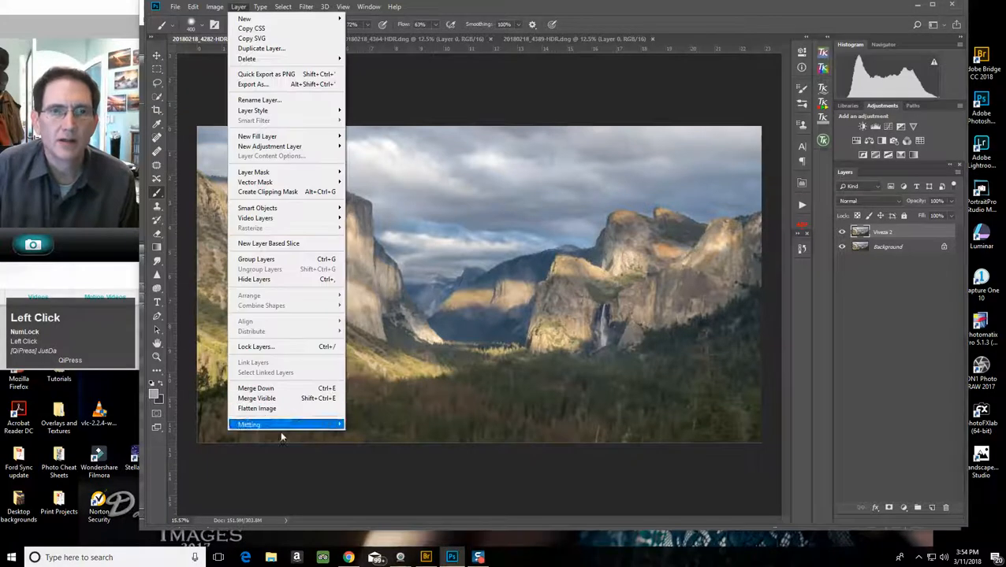
left_click(284, 409)
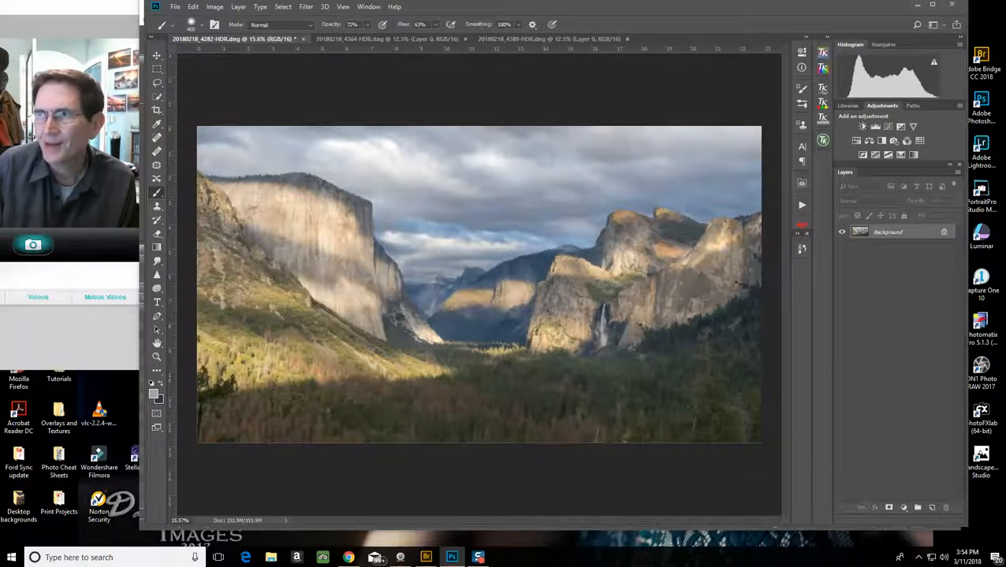
Step: Bring up the Nik Selective Tool, open Viveza 2 again and place a control point on the lower sunlit slope beneath El Capitan
left_click_drag(1005, 135, 827, 136)
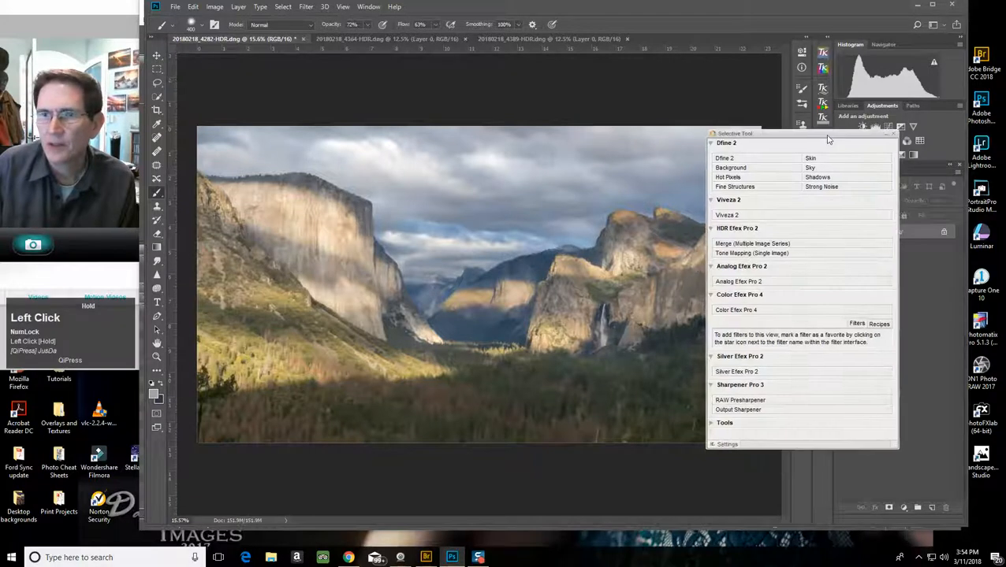
left_click(751, 219)
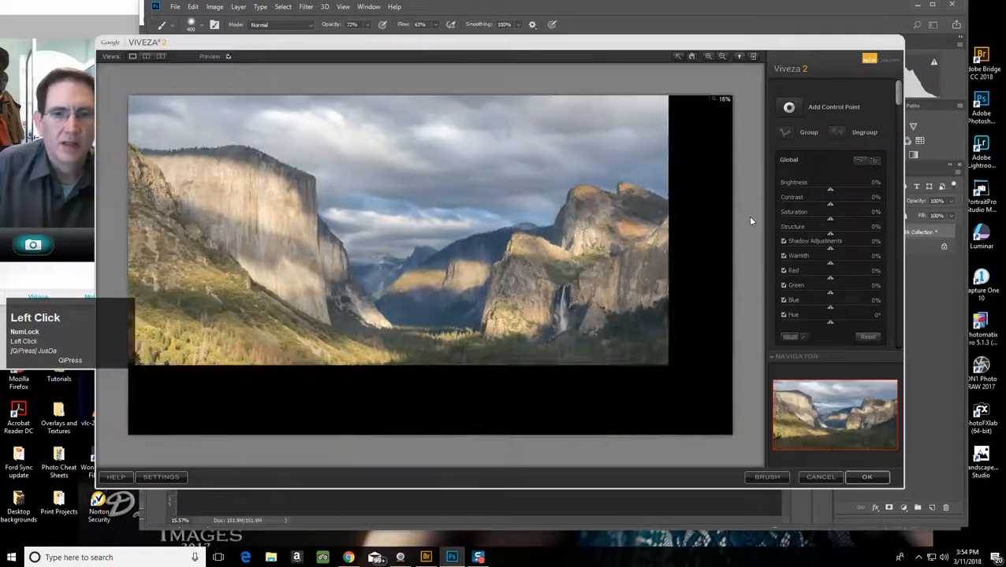
left_click(789, 110)
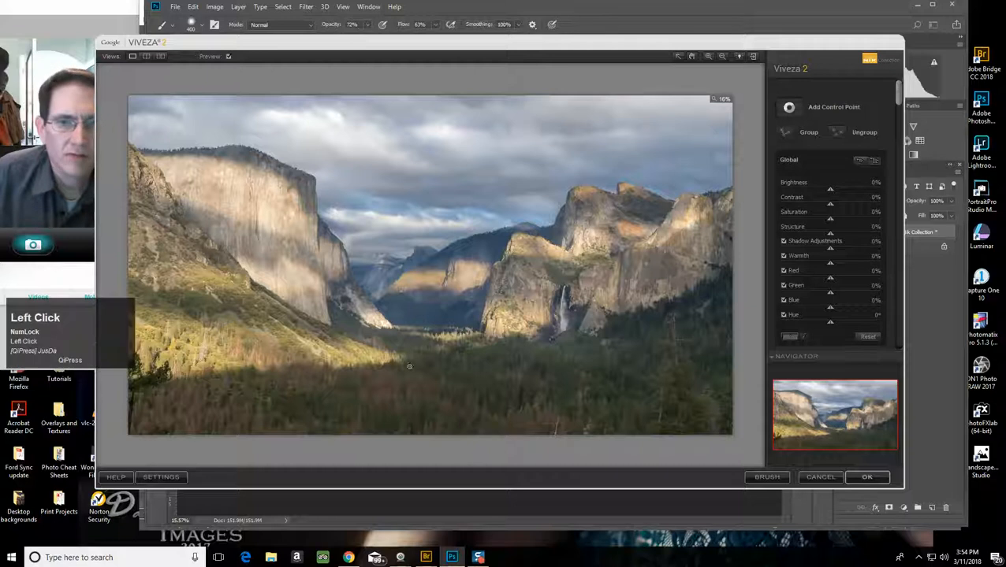
left_click(260, 363)
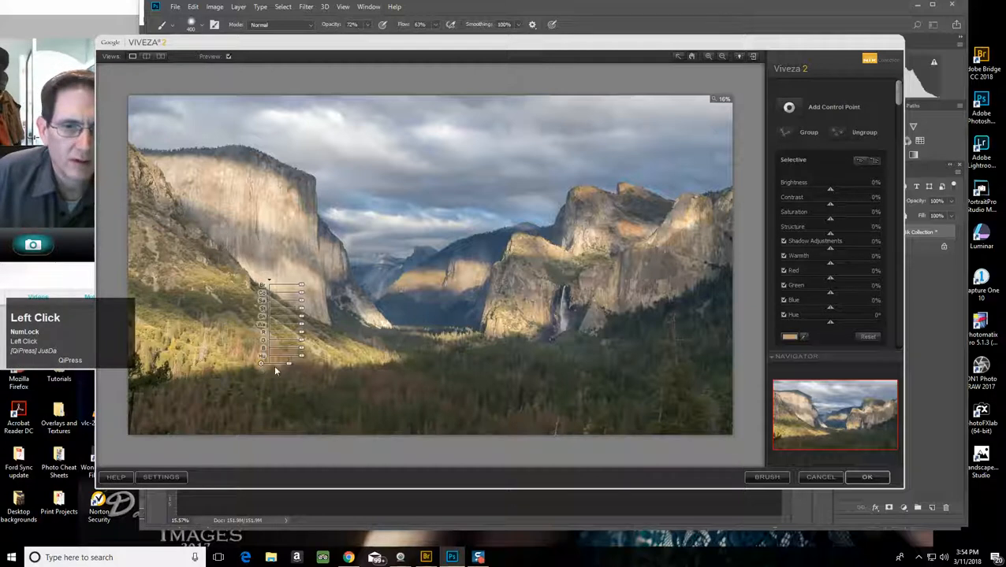
Step: Set the slope control point's Saturation to 22%, Red to 20% and Contrast to 20%
left_click_drag(285, 368, 288, 369)
left_click_drag(301, 303, 303, 305)
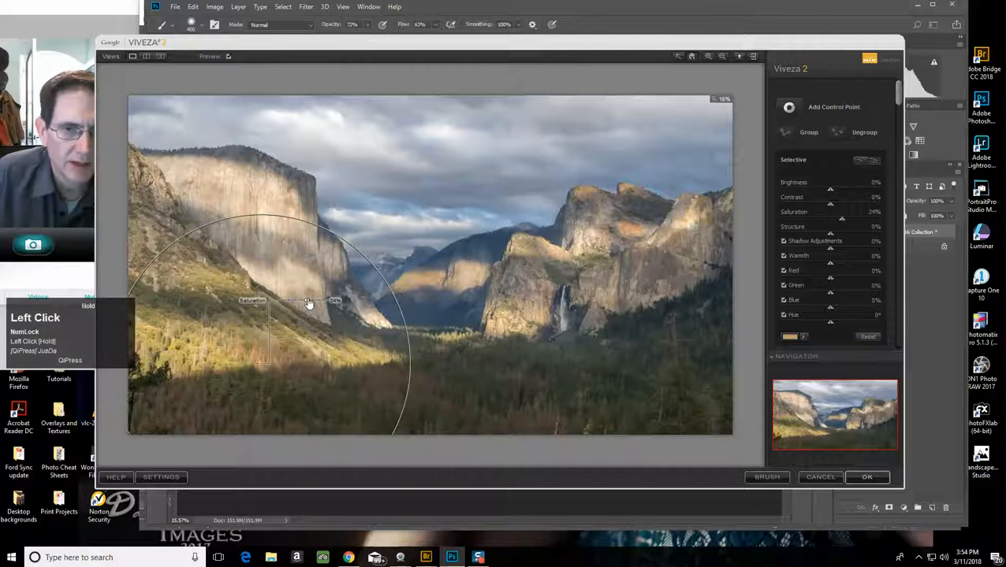
left_click_drag(308, 304, 304, 337)
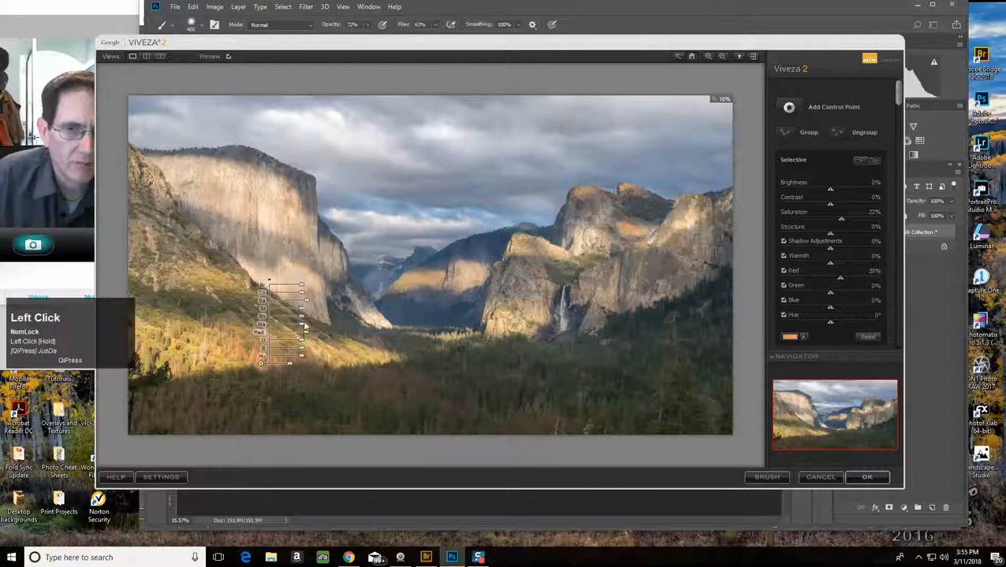
left_click_drag(304, 299, 306, 299)
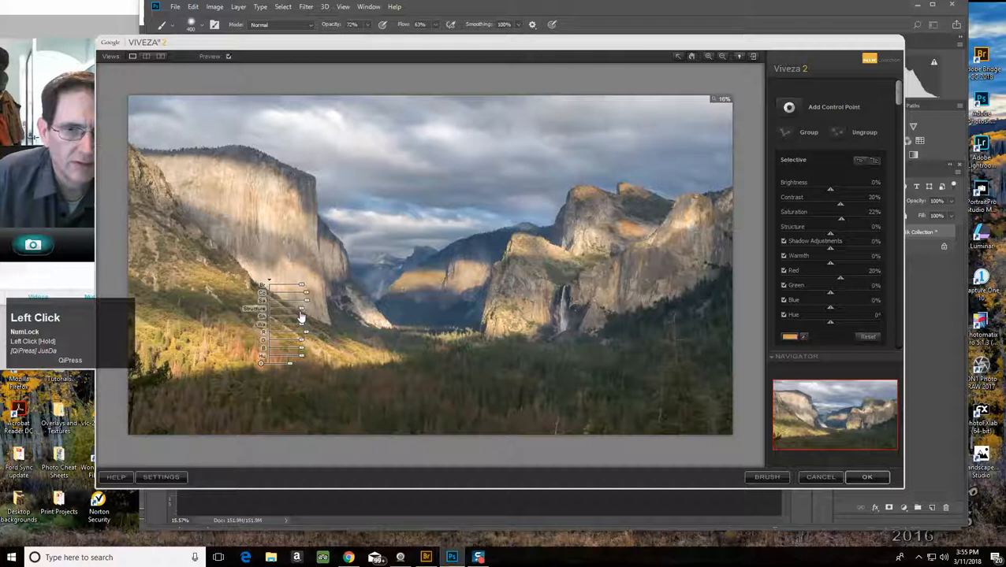
Step: Duplicate the slope control point twice, placing the copies on the central and right-hand parts of the valley forest, and apply the filter
left_click_drag(898, 95, 898, 216)
left_click(792, 290)
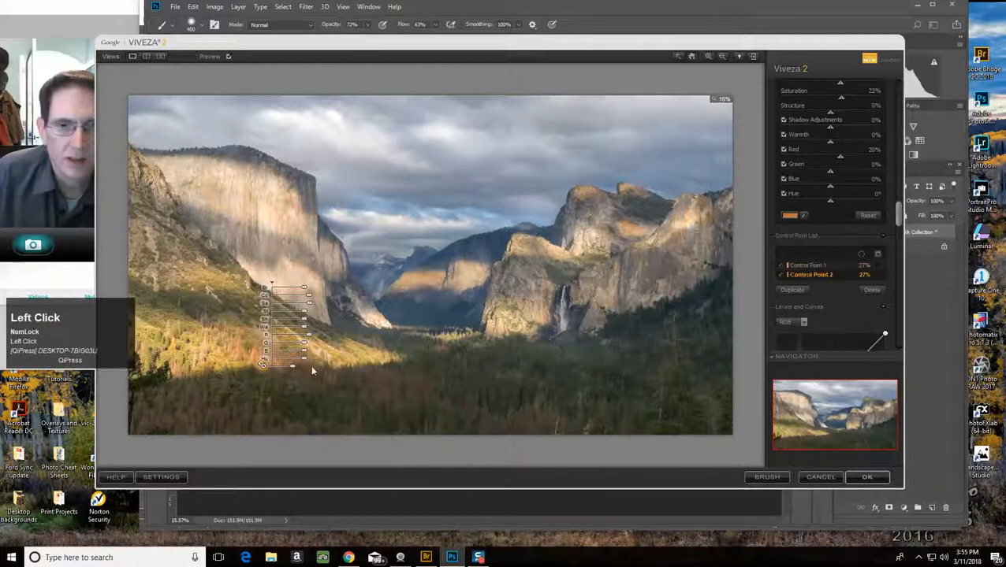
left_click_drag(264, 368, 415, 387)
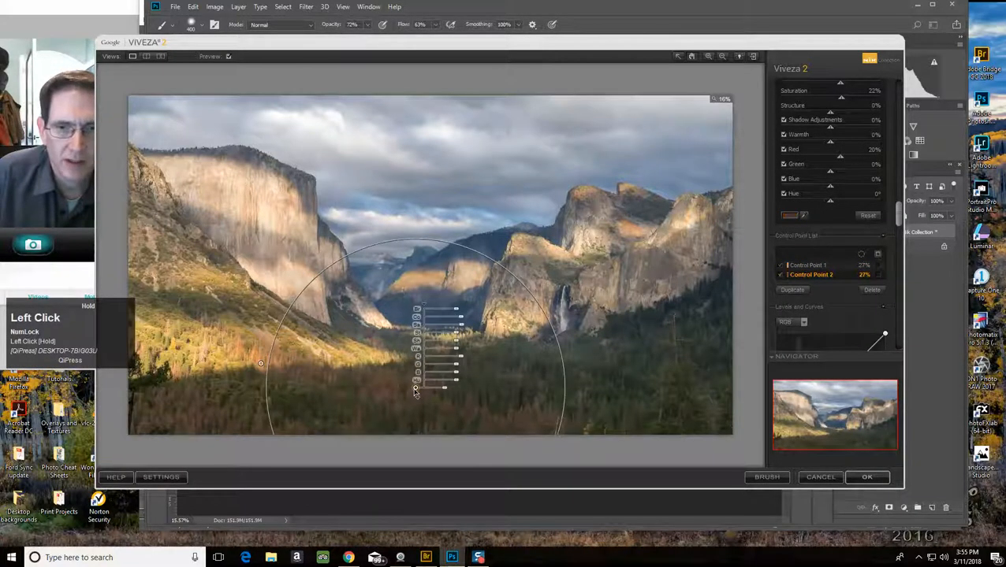
left_click(792, 290)
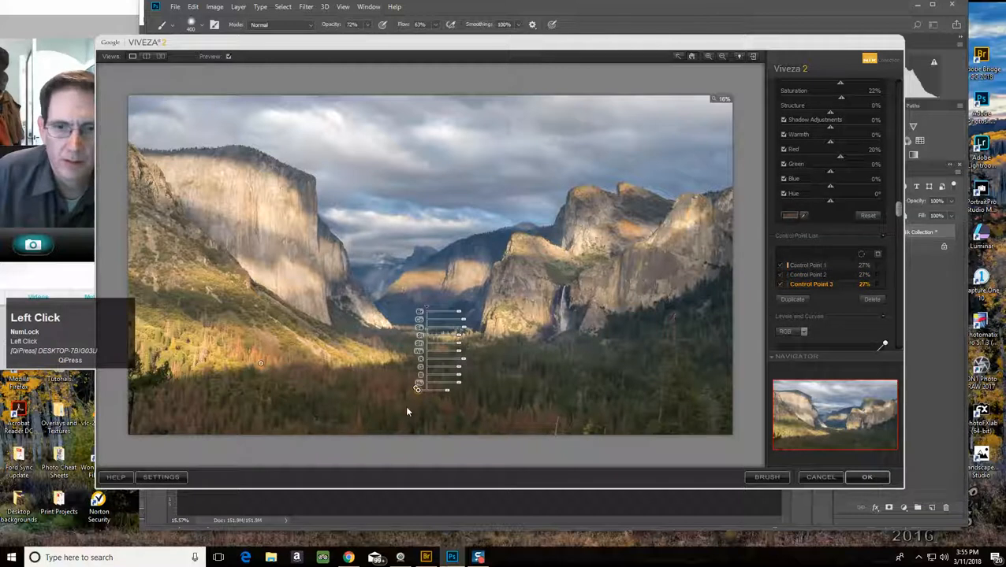
left_click_drag(419, 393, 594, 391)
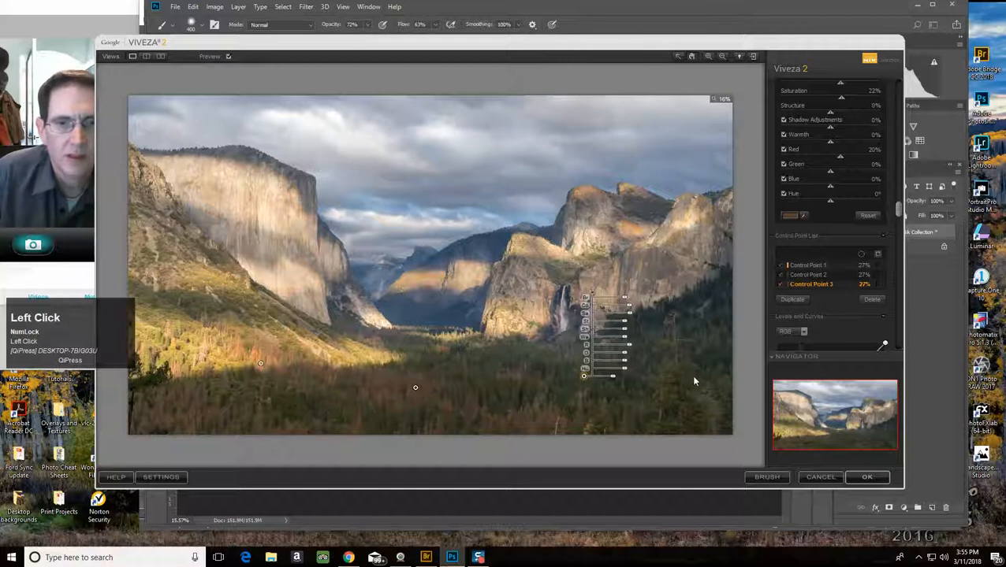
left_click(867, 476)
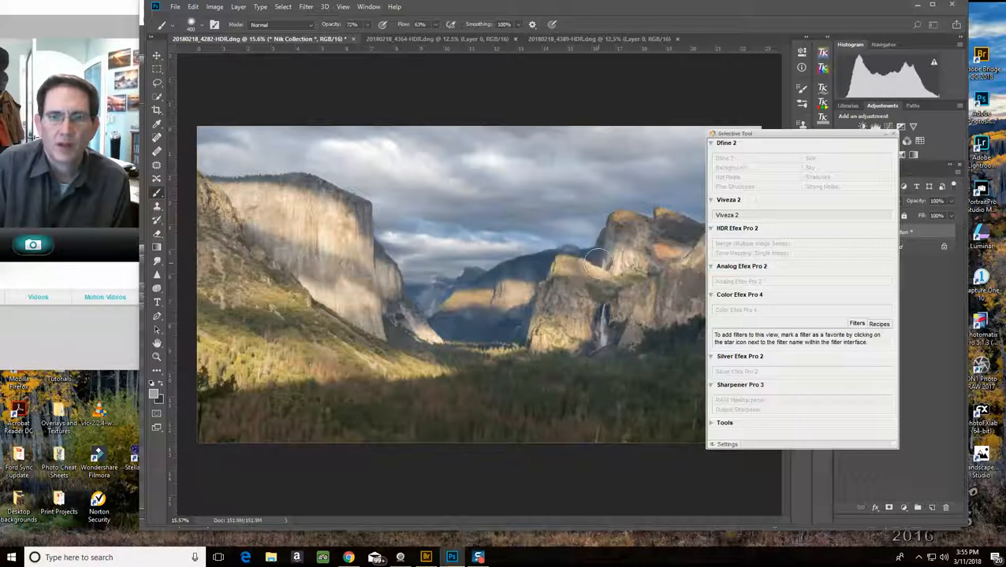
Step: Move the Selective Tool aside, reduce the Viveza 2 layer's opacity to 87% and flatten the image
left_click(810, 133)
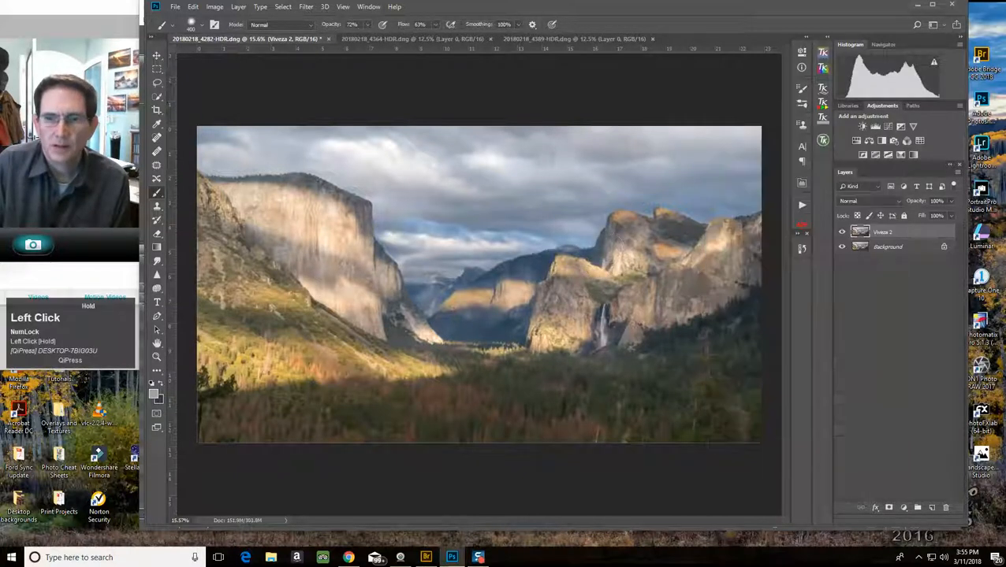
left_click(841, 233)
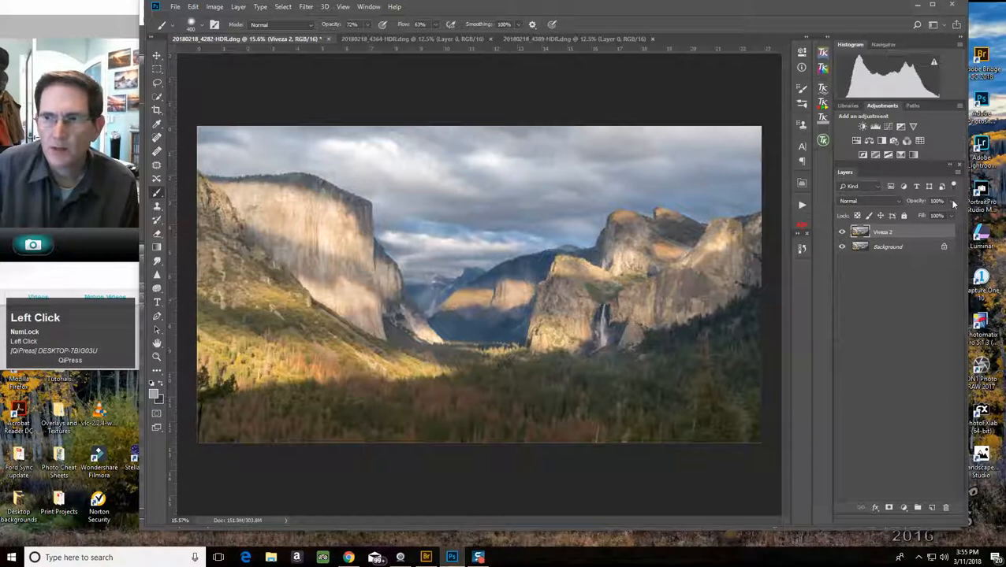
left_click(951, 201)
left_click_drag(950, 216, 916, 216)
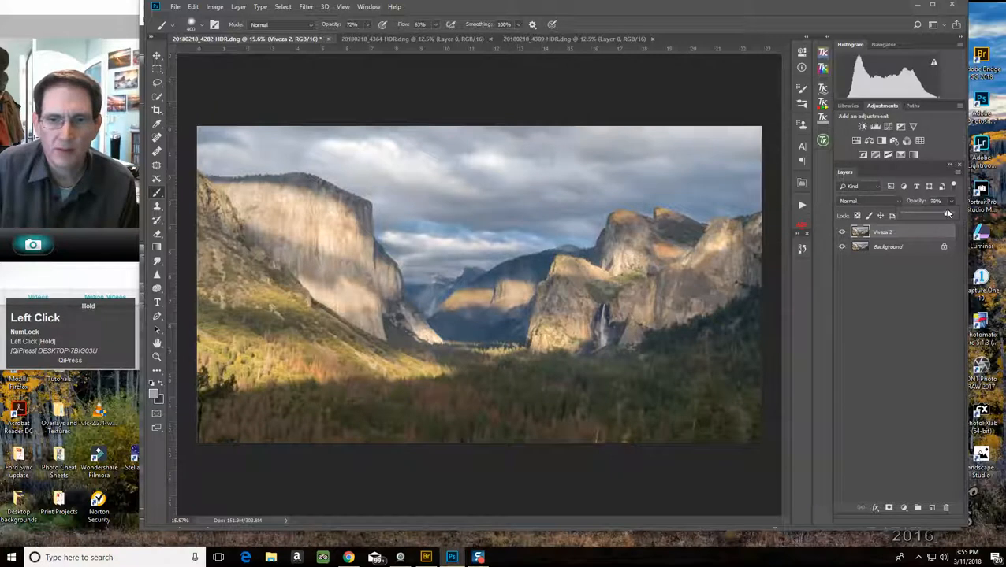
left_click_drag(947, 213, 946, 215)
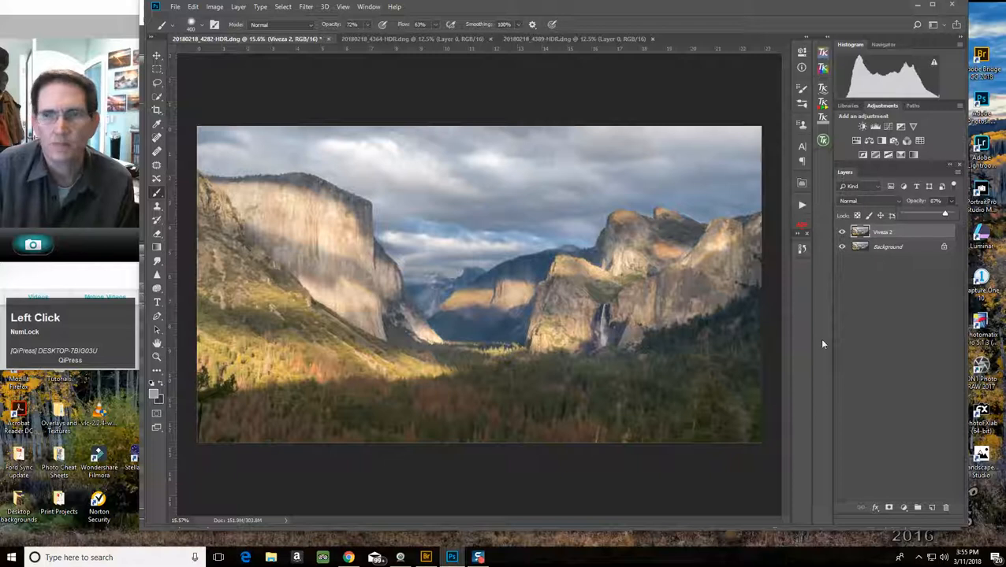
left_click(238, 6)
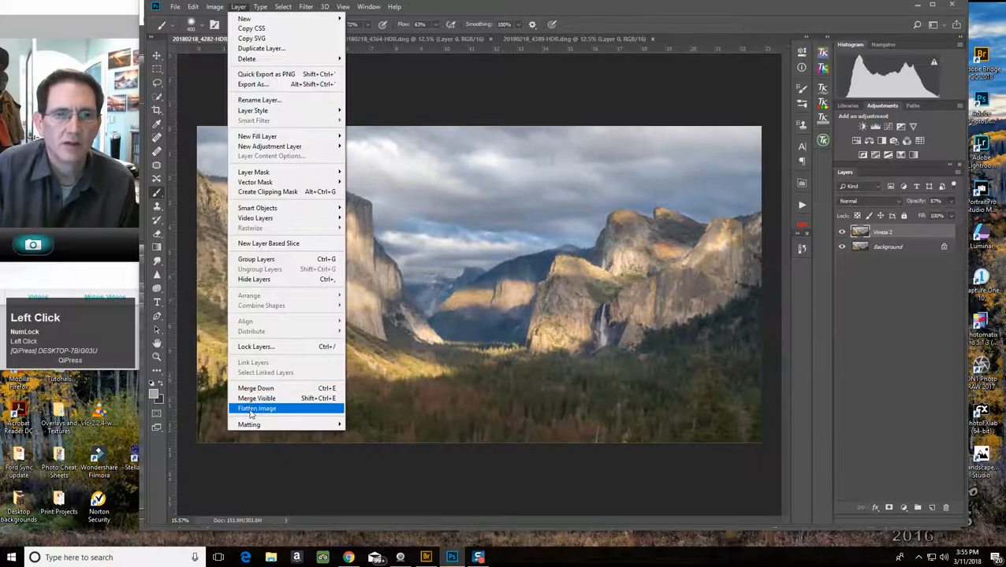
left_click(254, 408)
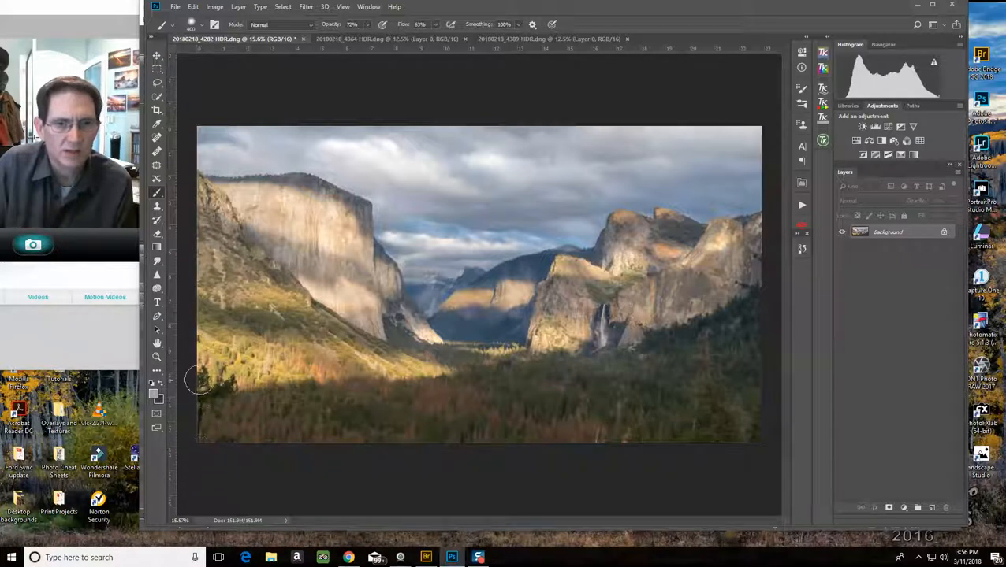
Step: Lasso the dark tree at the image's lower left edge, replace it with a Content-Aware fill and deselect
left_click(157, 82)
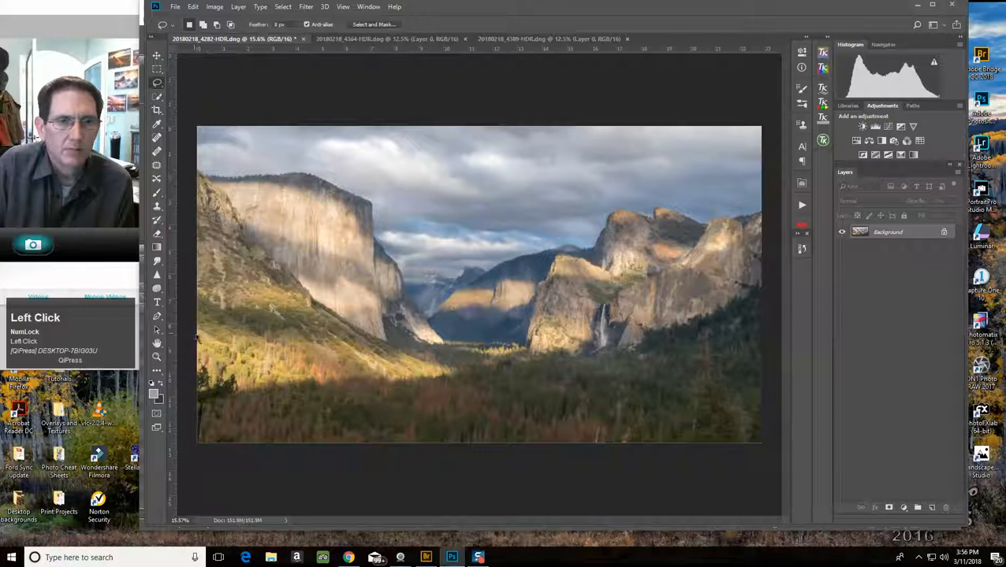
left_click_drag(199, 368, 207, 366)
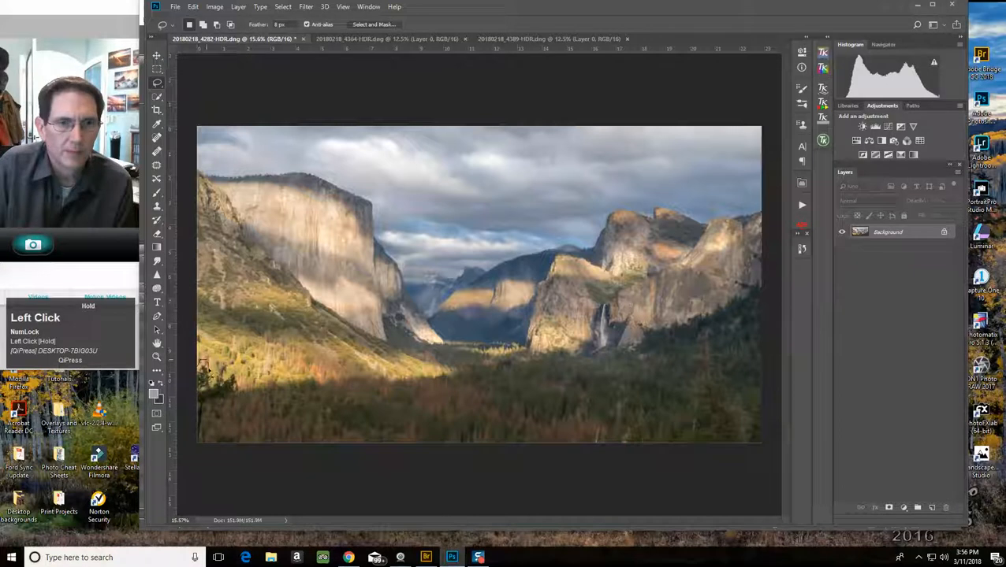
mouse_move(242, 400)
left_mouse_down()
mouse_move(217, 411)
mouse_move(206, 438)
mouse_move(238, 437)
mouse_move(234, 458)
mouse_move(188, 450)
mouse_move(186, 371)
mouse_move(192, 382)
left_mouse_up()
right_click(203, 394)
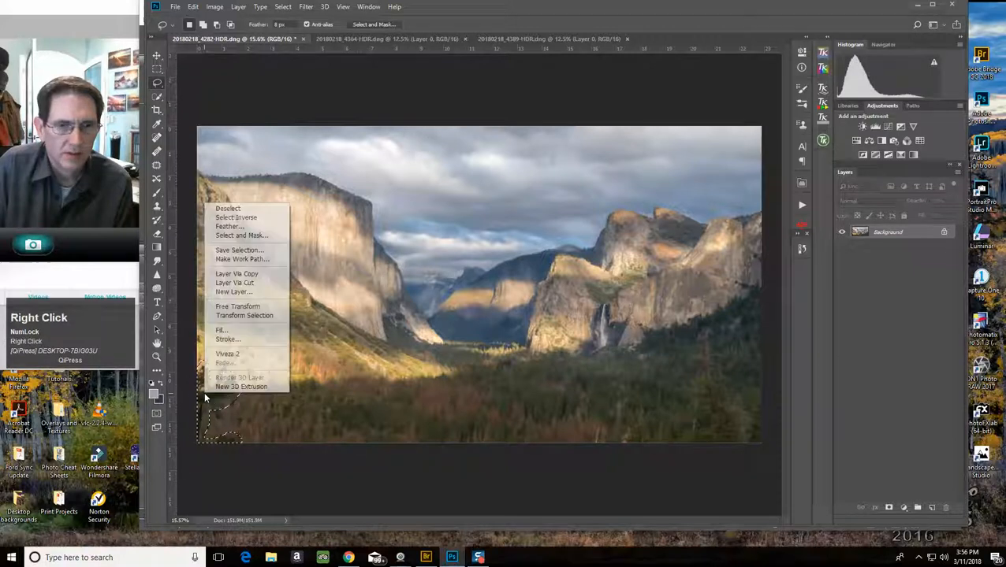
left_click(229, 331)
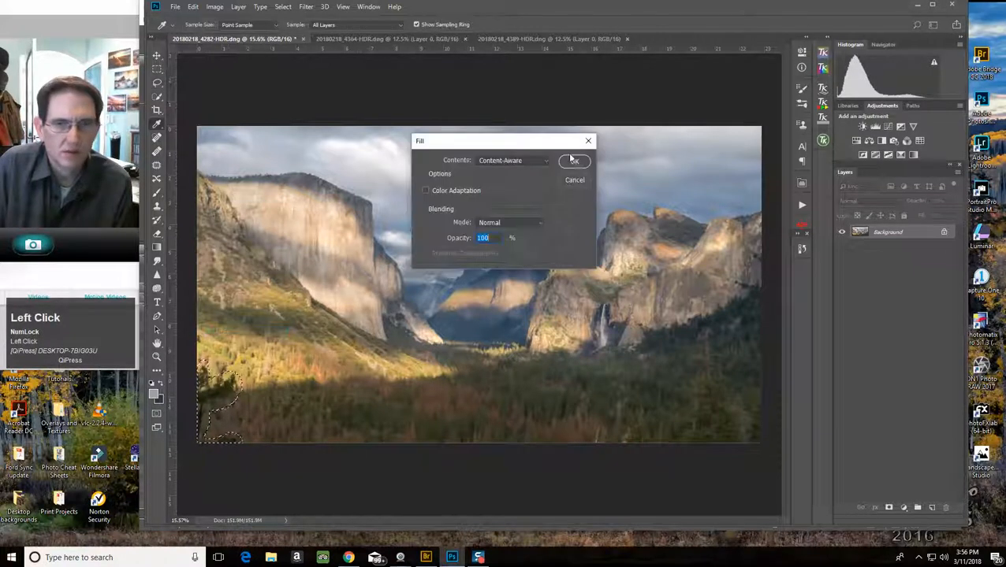
left_click(577, 163)
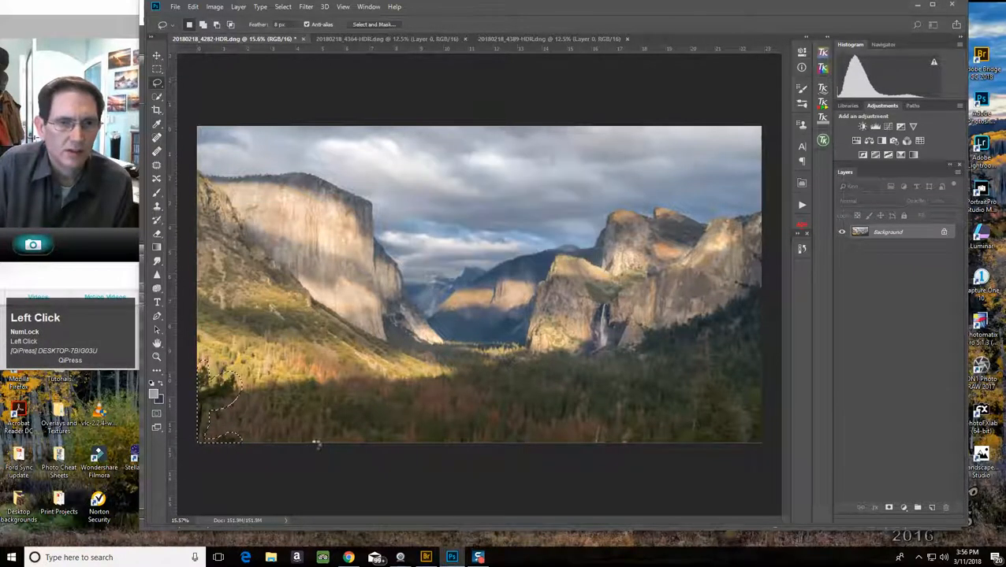
left_click(284, 8)
left_click(292, 29)
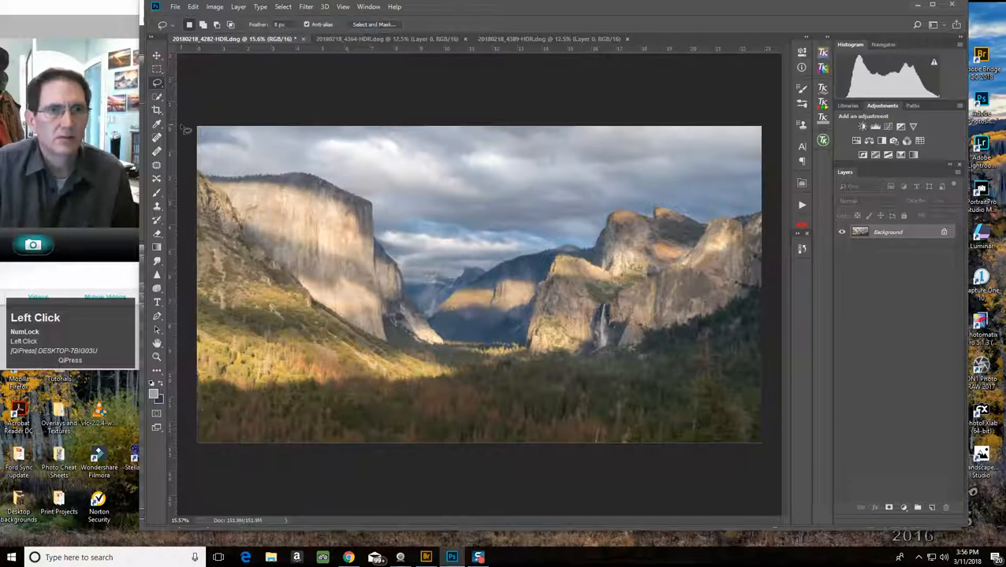
Step: Enlarge the Spot Healing Brush to 90 px and heal the leftovers along the left edge and a spot in the lower right forest
left_click(157, 137)
key("bracketright")
key("bracketright")
key("bracketright")
key("bracketright")
key("bracketright")
key("bracketright")
key("bracketright")
key("bracketright")
mouse_move(195, 372)
left_mouse_down()
mouse_move(201, 458)
mouse_move(194, 361)
left_mouse_up()
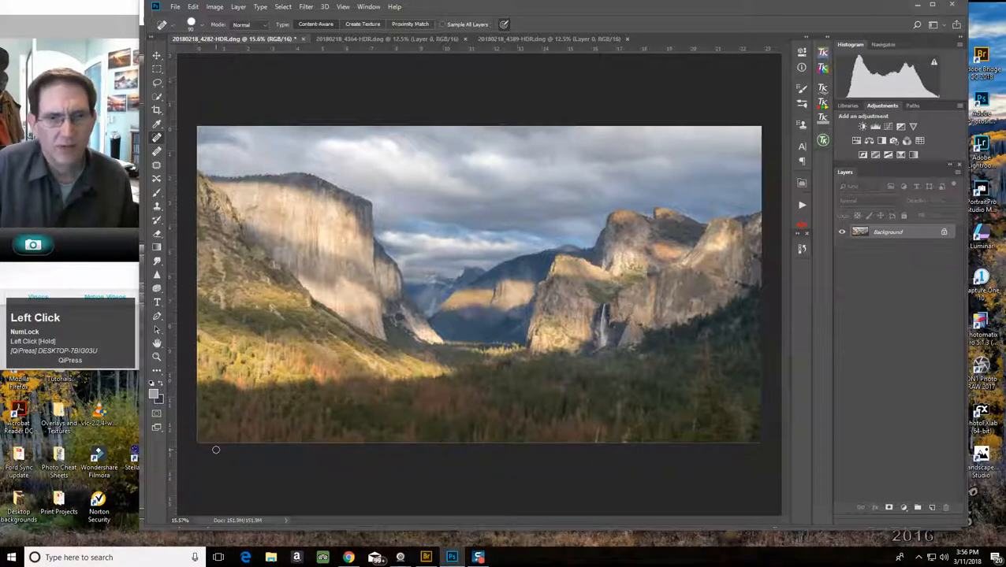
left_click_drag(596, 427, 597, 435)
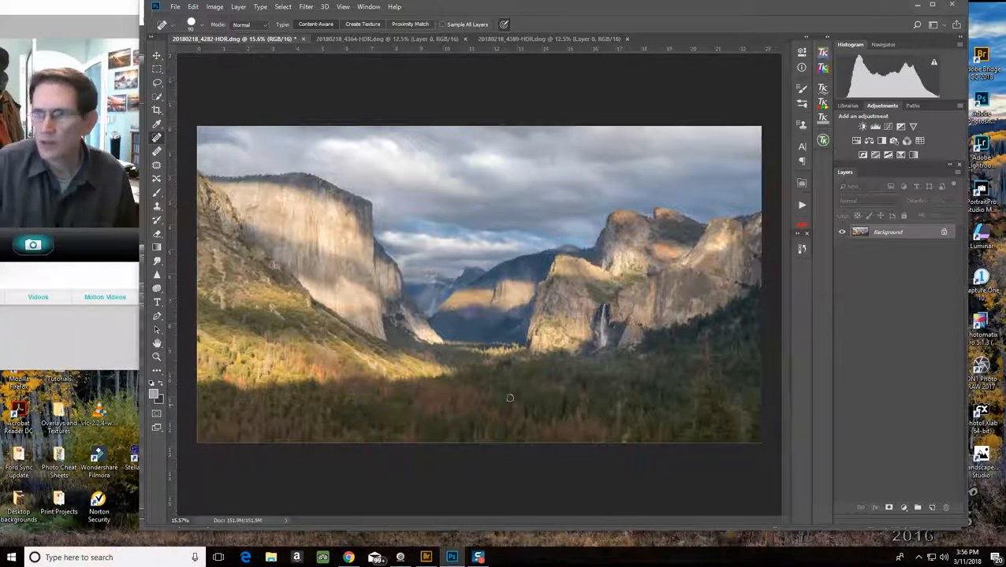
Step: Open Color Efex Pro 4 from the Selective Tool, preview the Skylight Filter on and off, and apply it at 20% strength
left_click_drag(1002, 112, 777, 130)
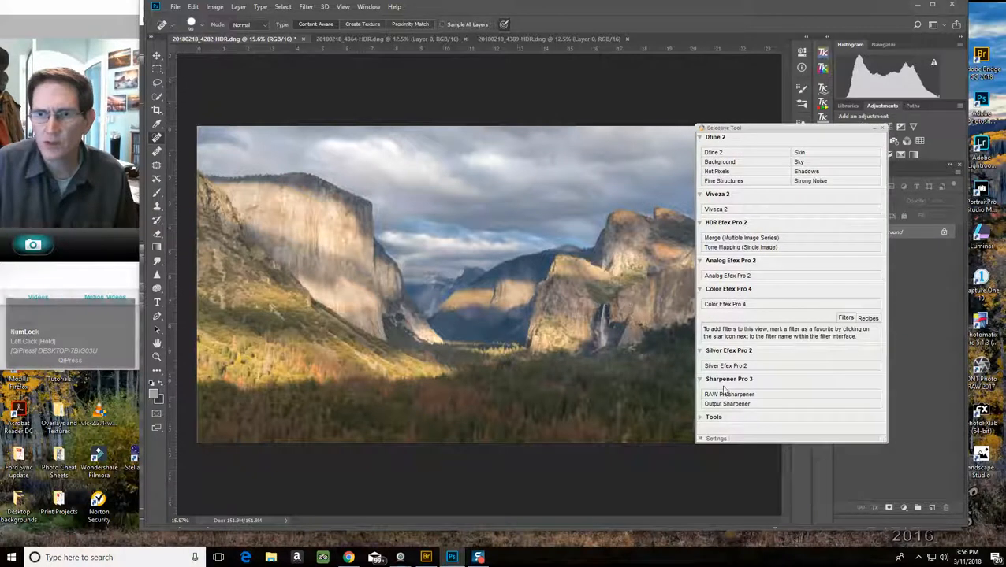
left_click(731, 311)
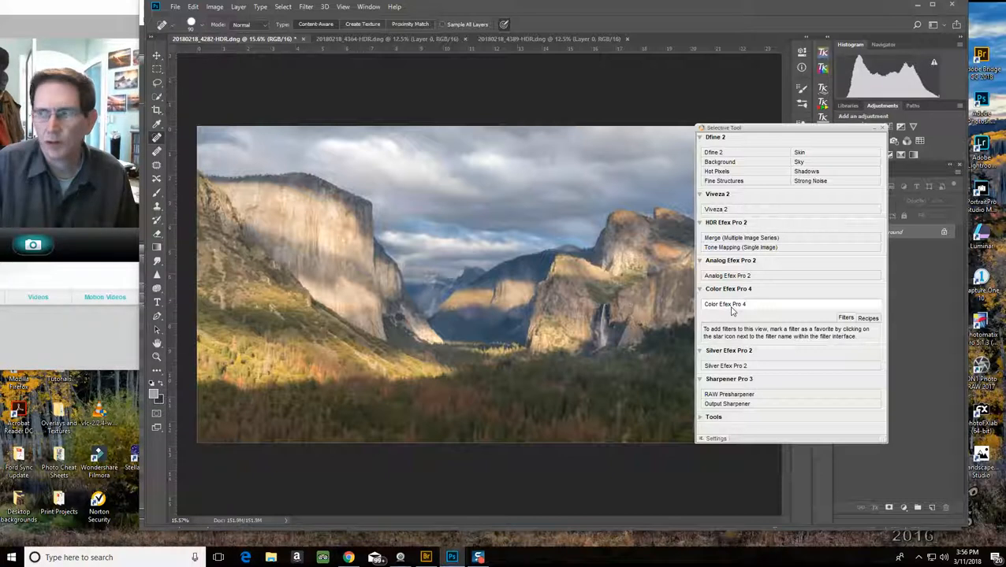
left_click(732, 310)
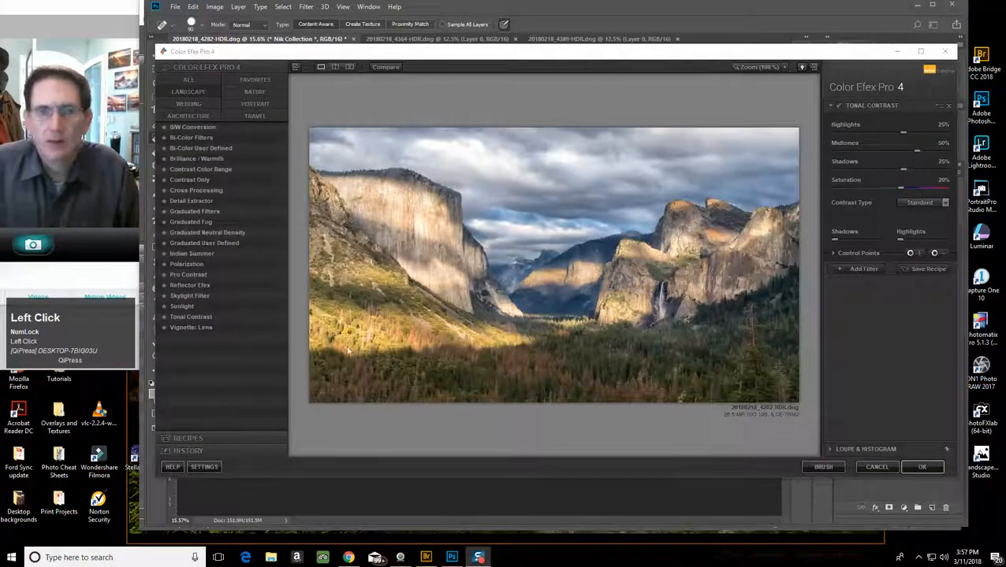
left_click(182, 297)
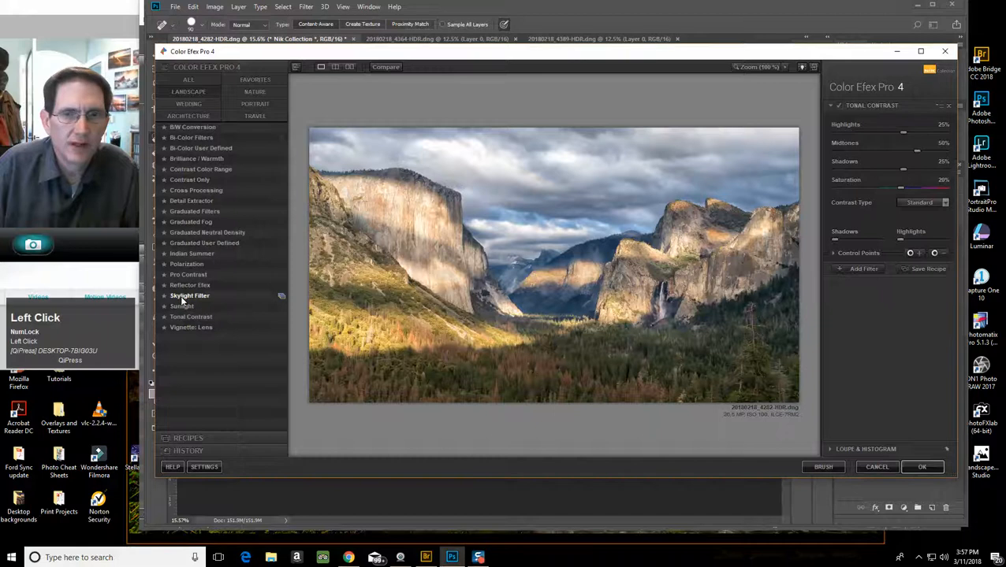
left_click(838, 107)
left_click(838, 107)
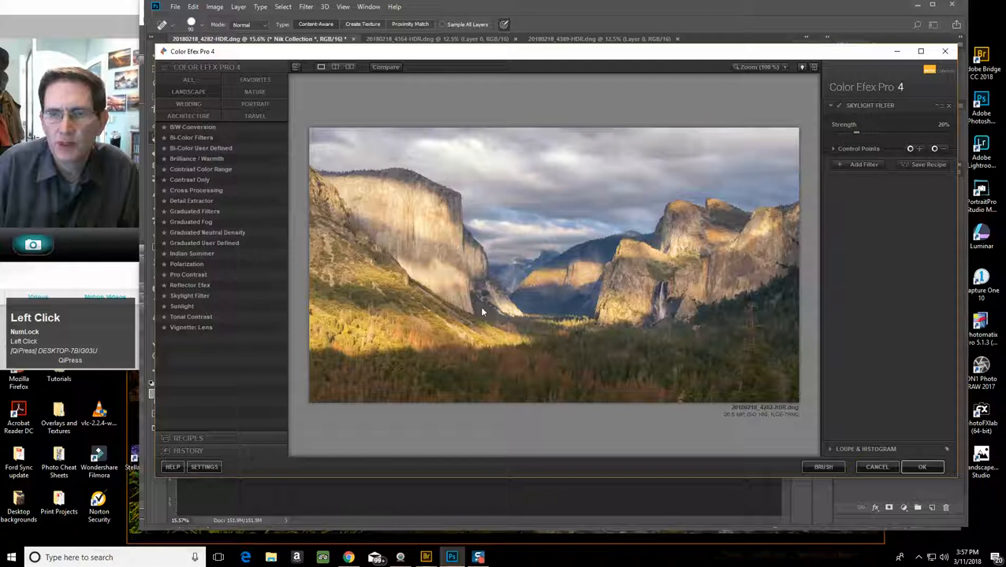
left_click(923, 467)
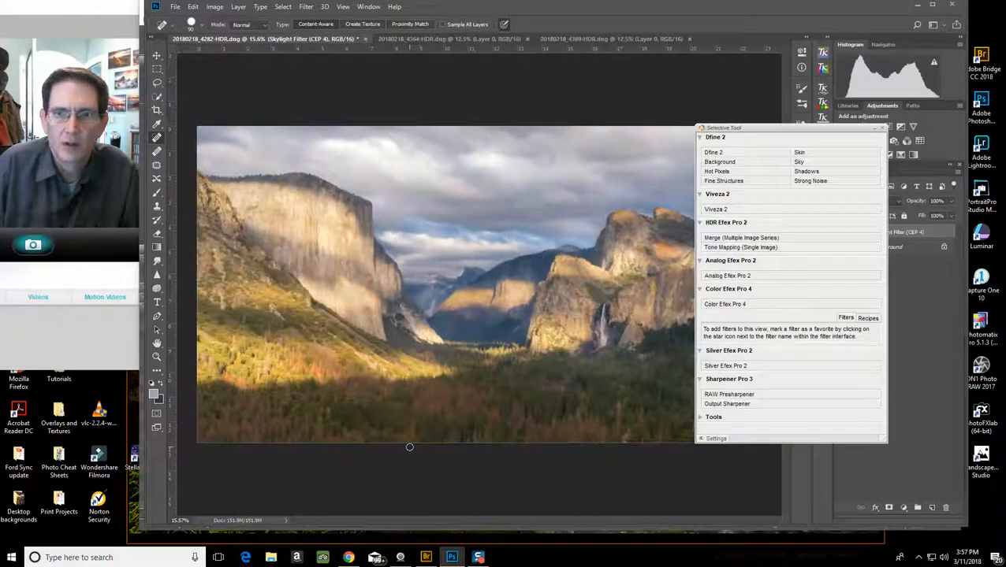
Step: Move the Selective Tool aside, reduce the Skylight Filter layer's opacity to 50% and flatten the image
left_click(882, 128)
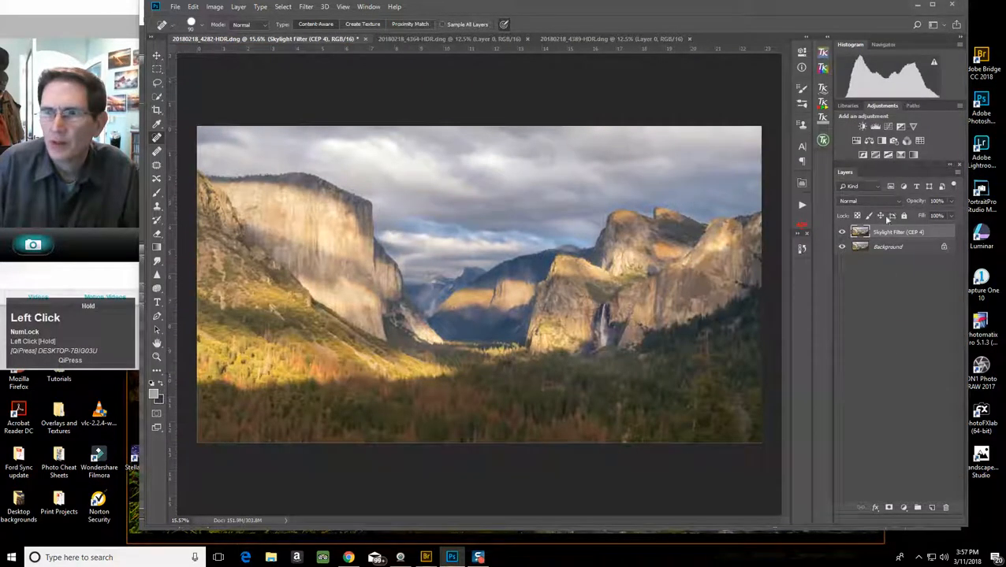
left_click_drag(951, 207, 925, 216)
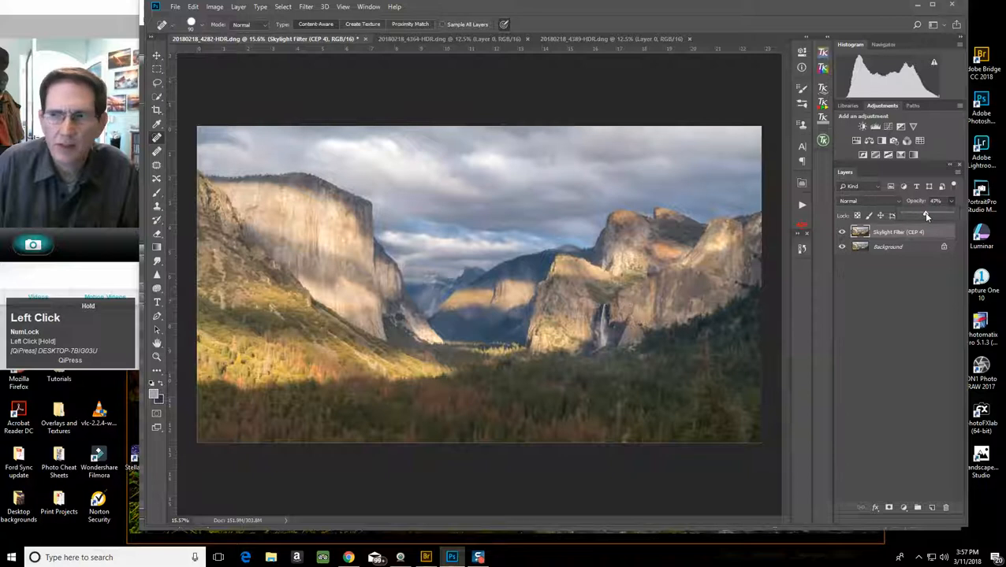
left_click_drag(929, 215, 927, 215)
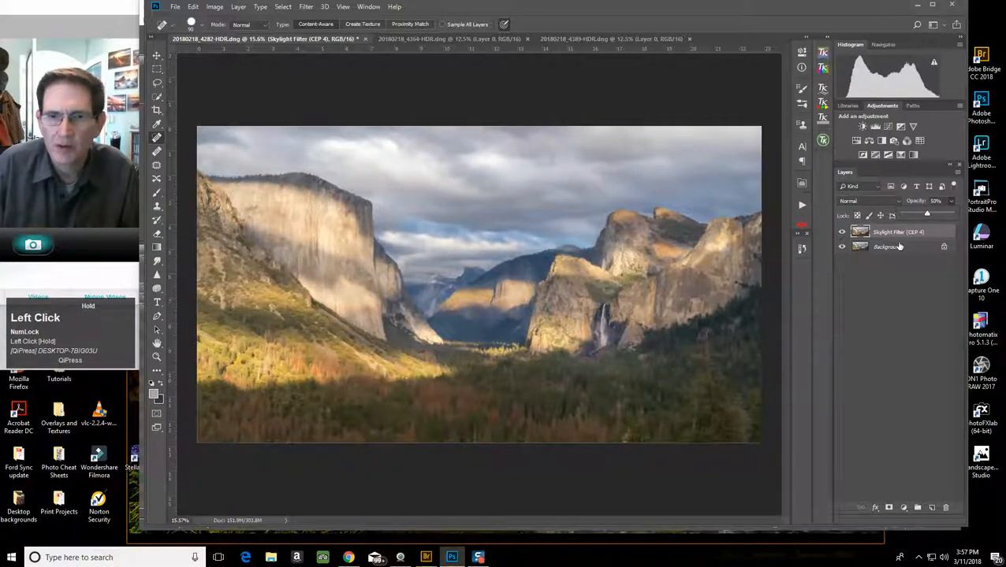
left_click(239, 7)
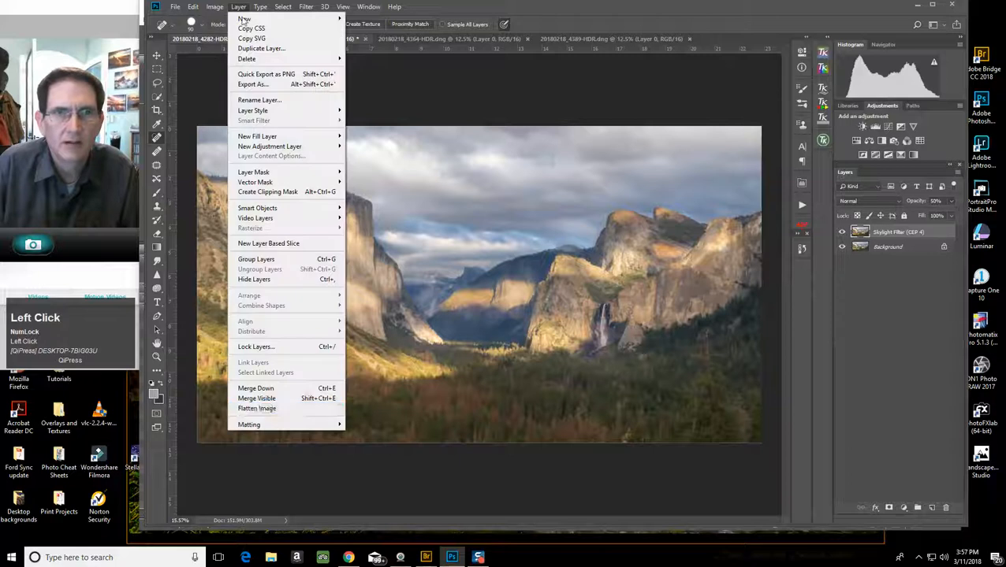
left_click(252, 408)
Step: Apply Color Efex Pro 4's Pro Contrast with Correct Color Cast 11%, Correct Contrast 5% and Dynamic Contrast 16%
left_click(769, 119)
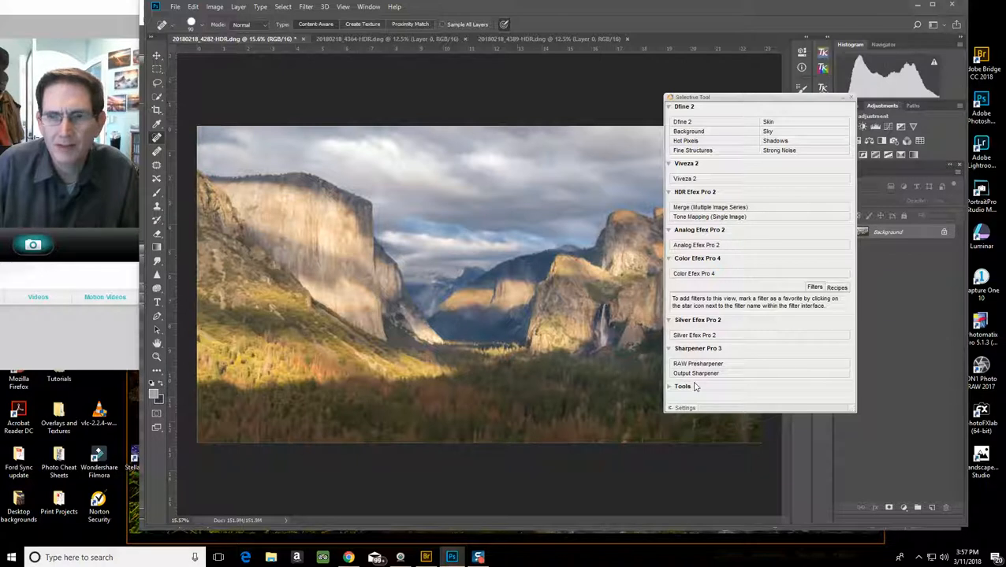
left_click(695, 275)
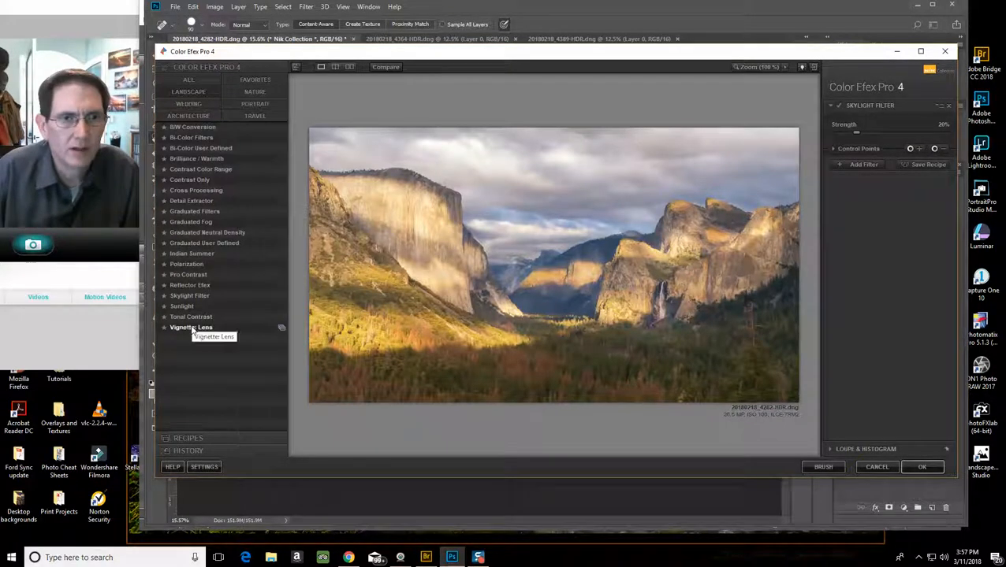
left_click(190, 275)
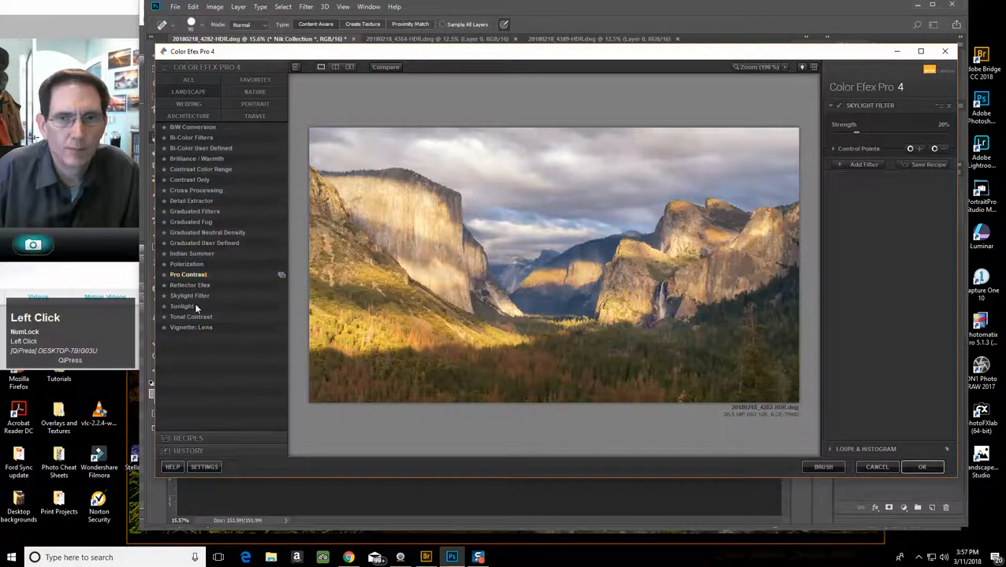
left_click_drag(836, 169, 859, 173)
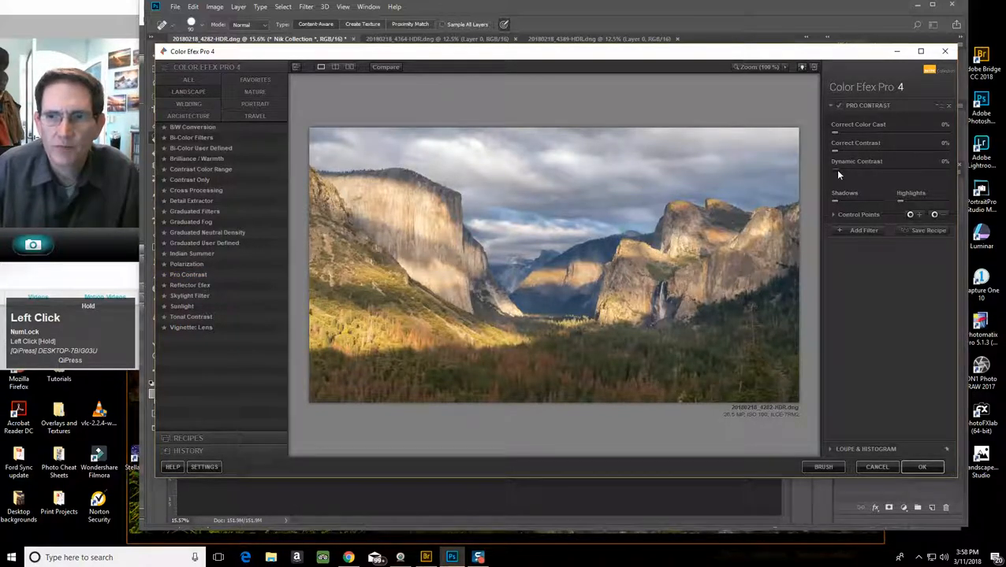
left_click_drag(856, 170, 825, 177)
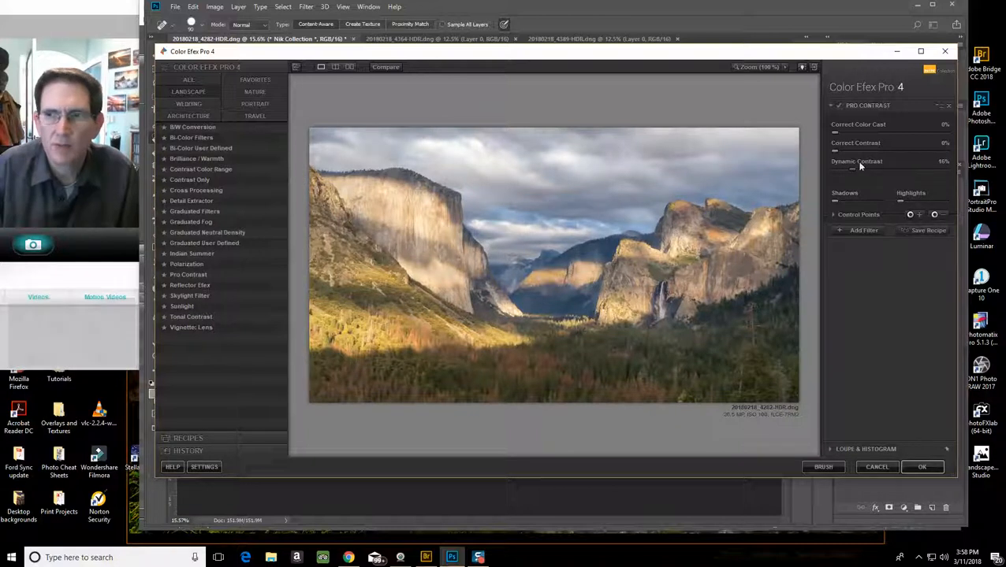
left_click_drag(835, 149, 854, 134)
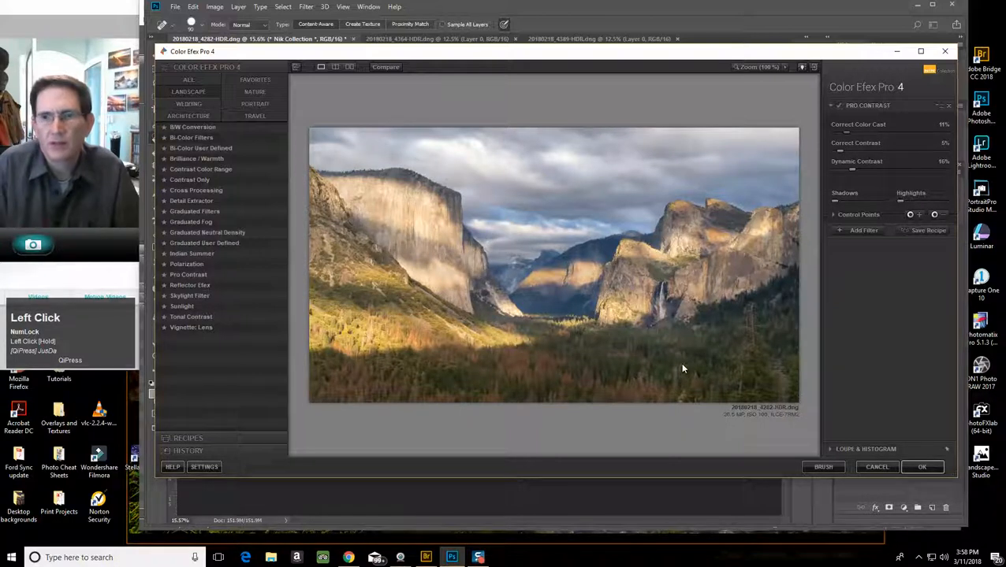
left_click(924, 467)
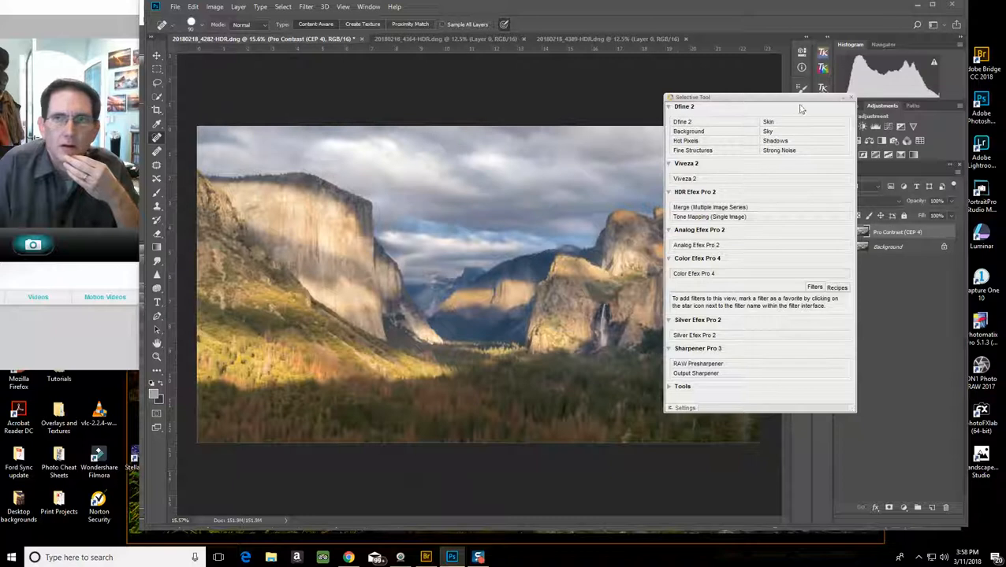
Step: Clear the Selective Tool from the image and compare the picture with and without the Pro Contrast layer
left_click(851, 98)
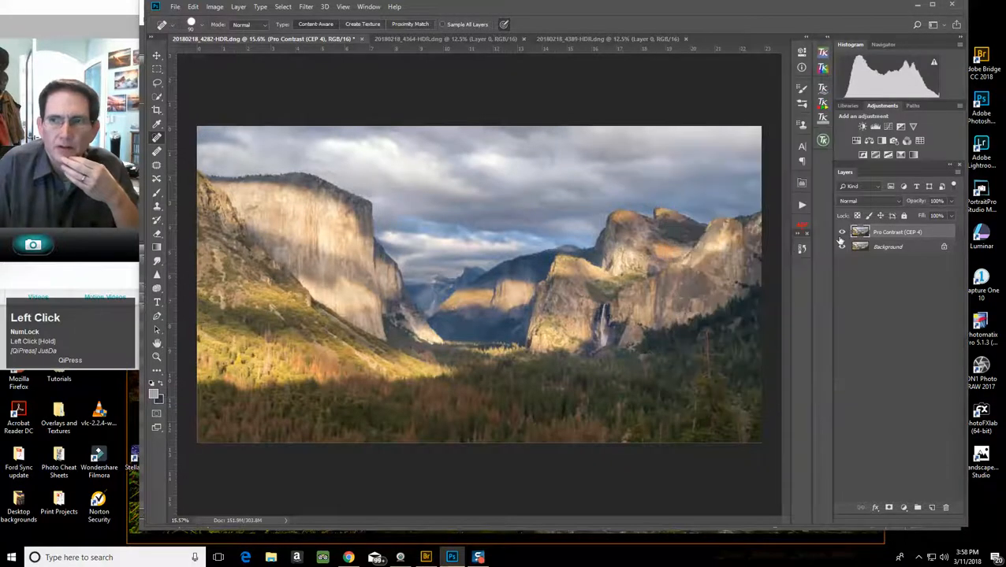
left_click(843, 234)
left_click(843, 234)
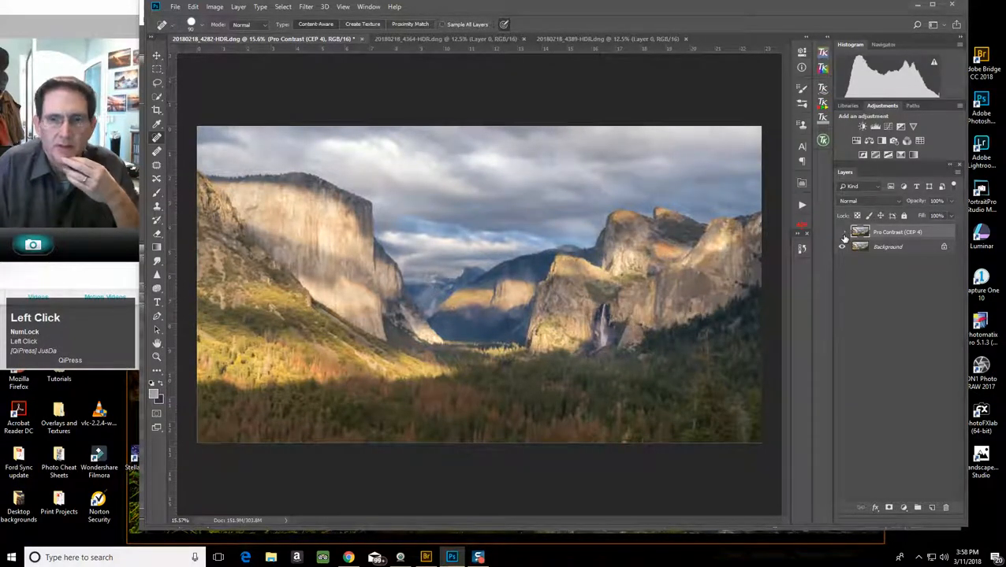
left_click(843, 236)
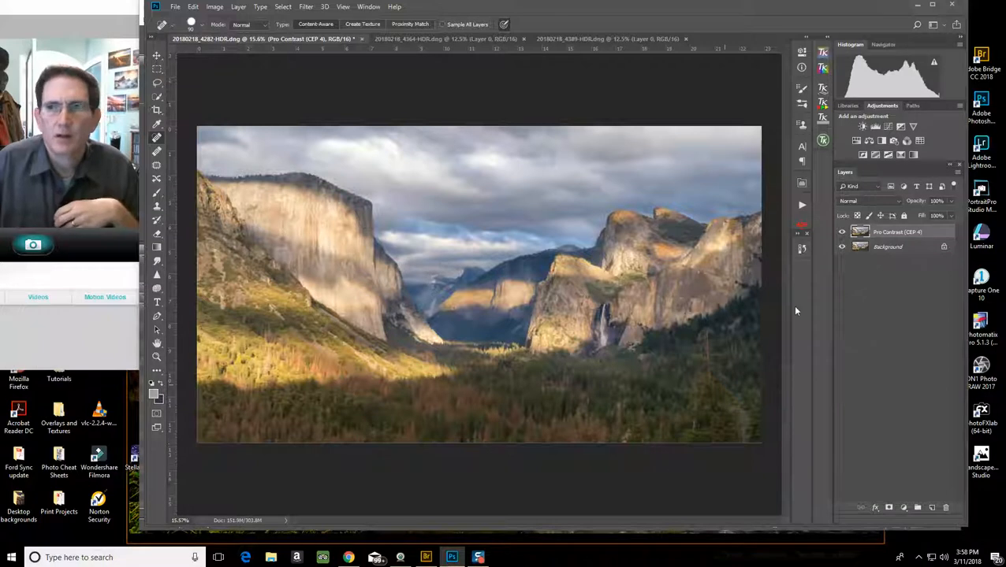
Step: Reduce the Pro Contrast layer's opacity and flatten the image
mouse_move(931, 215)
left_mouse_down()
mouse_move(883, 216)
mouse_move(922, 216)
left_mouse_up()
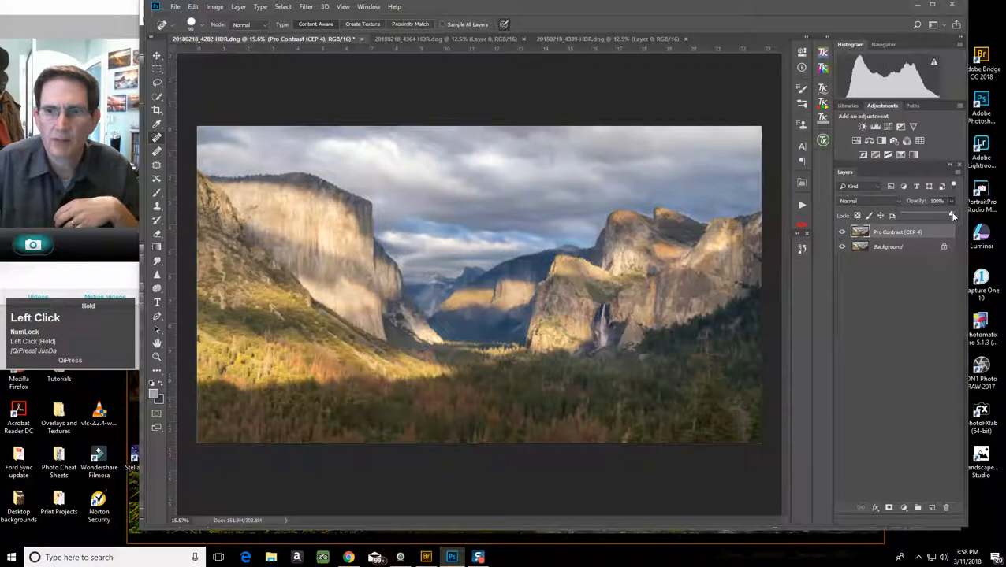
left_click(238, 6)
left_click(275, 407)
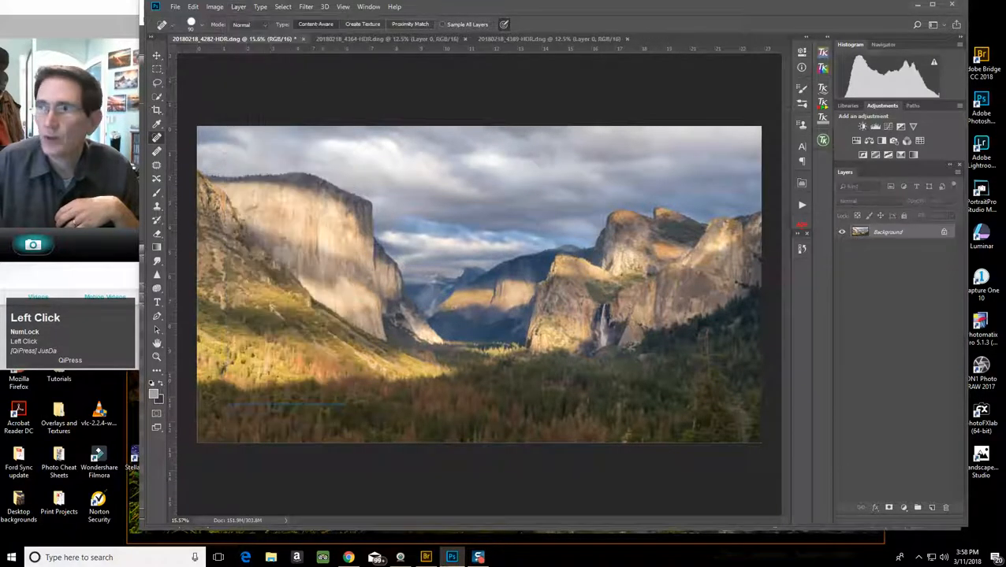
Step: Open Color Efex Pro 4 from the Selective Tool, preview Tonal Contrast on and off, and apply it at its default settings
left_click_drag(1005, 108, 742, 107)
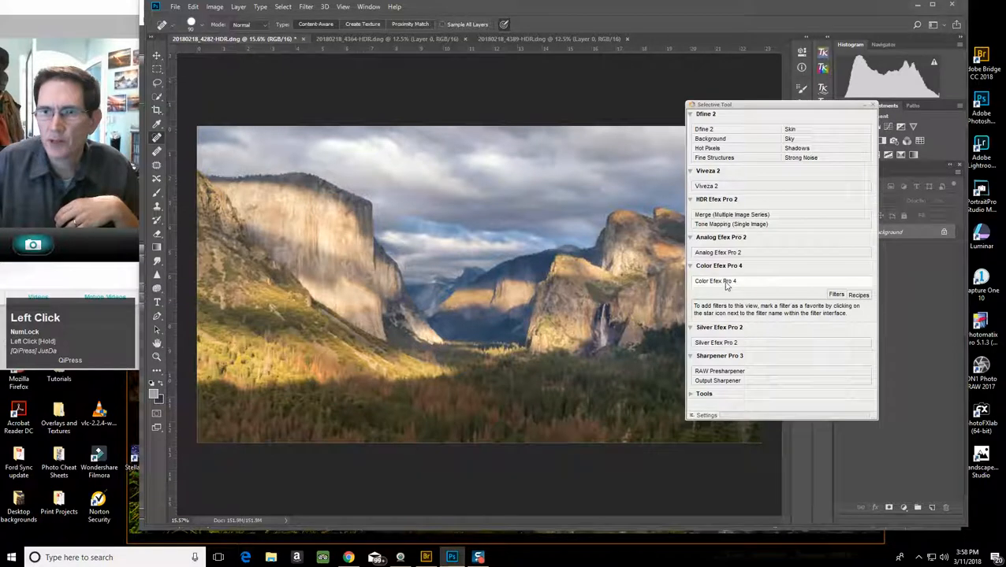
left_click(724, 284)
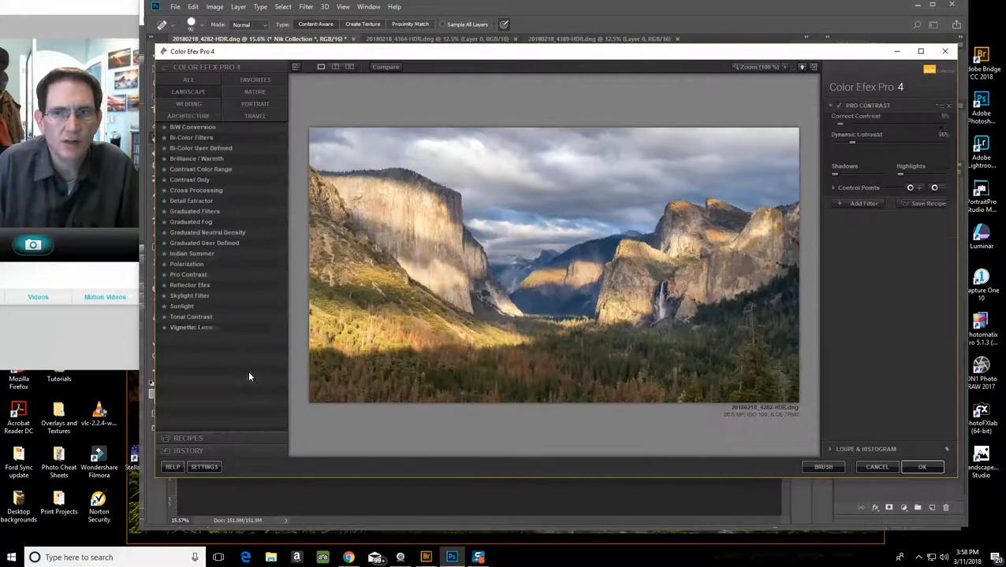
left_click(197, 318)
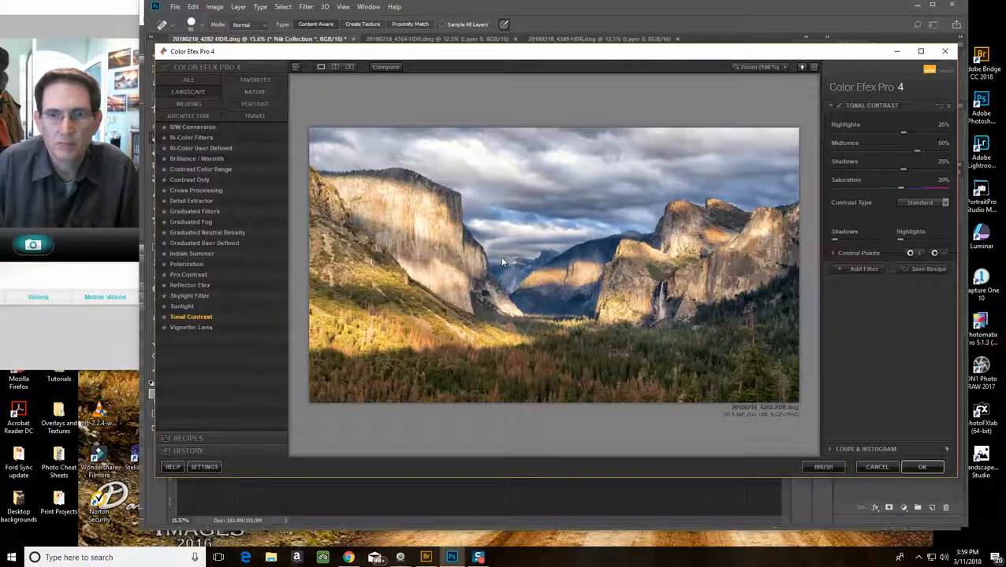
left_click(837, 106)
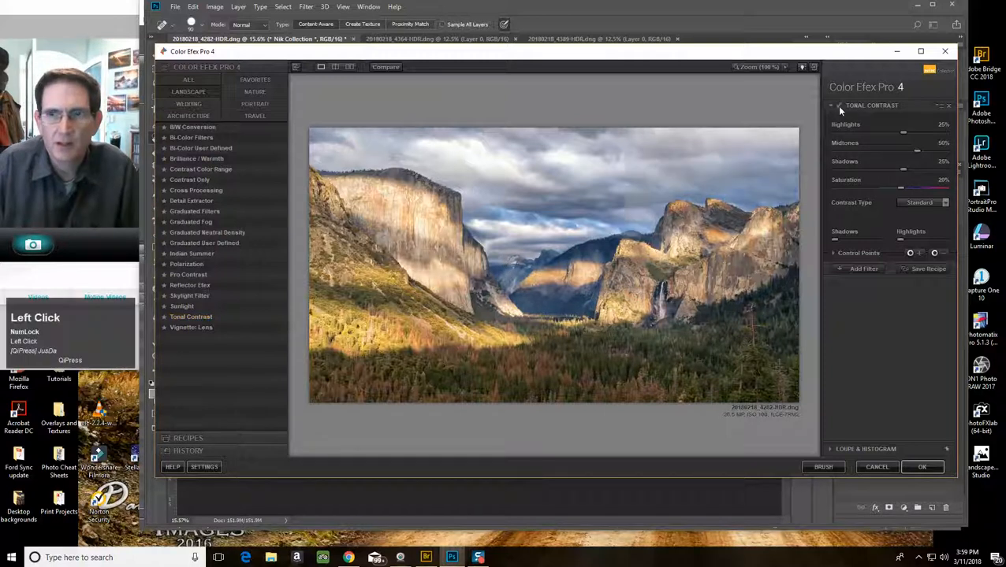
left_click(838, 106)
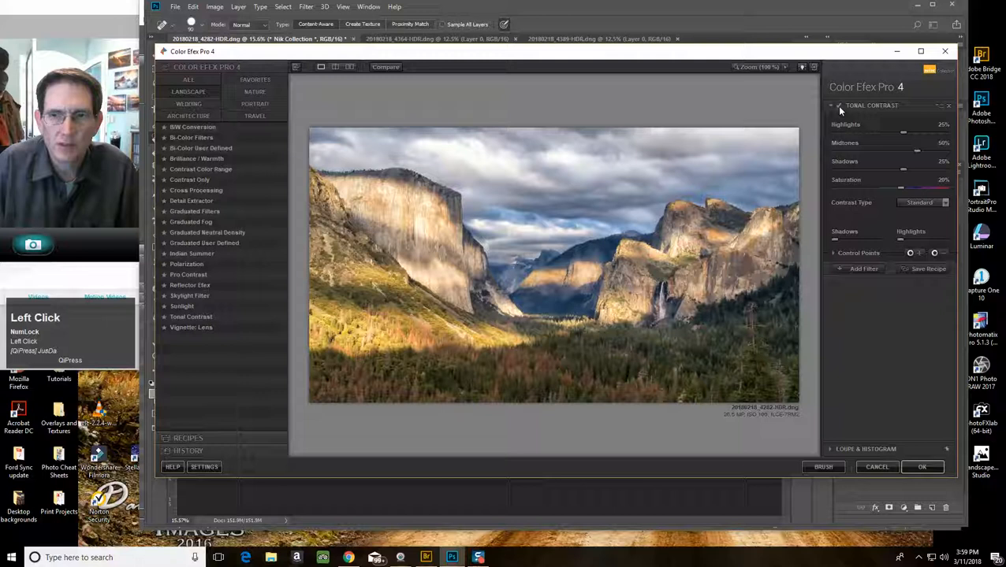
left_click(838, 107)
left_click(838, 107)
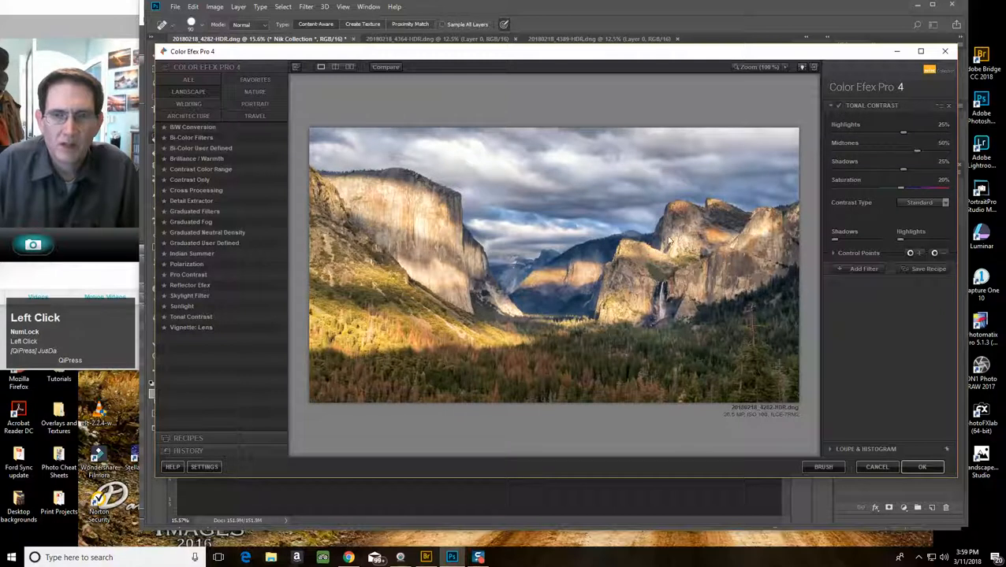
left_click(940, 468)
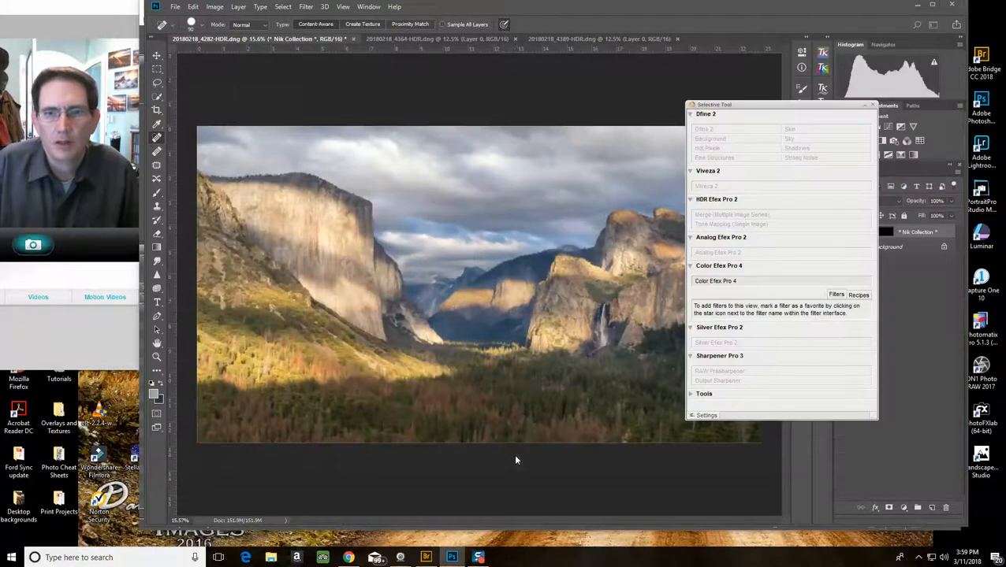
Step: Move the Selective Tool aside and repeatedly compare the image with and without the Tonal Contrast layer
left_click_drag(820, 103, 1005, 112)
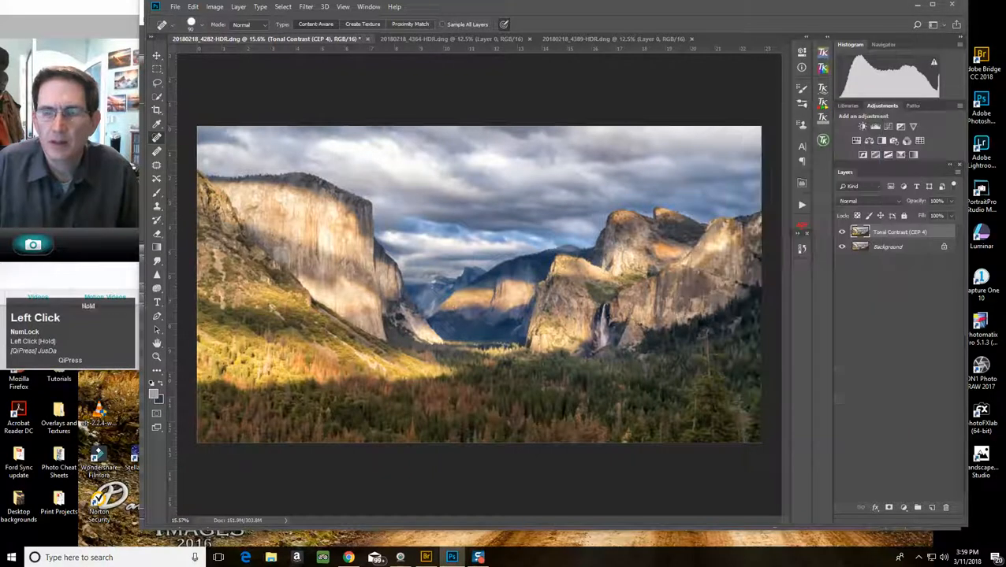
left_click(842, 233)
left_click(842, 233)
left_click(842, 232)
left_click(841, 233)
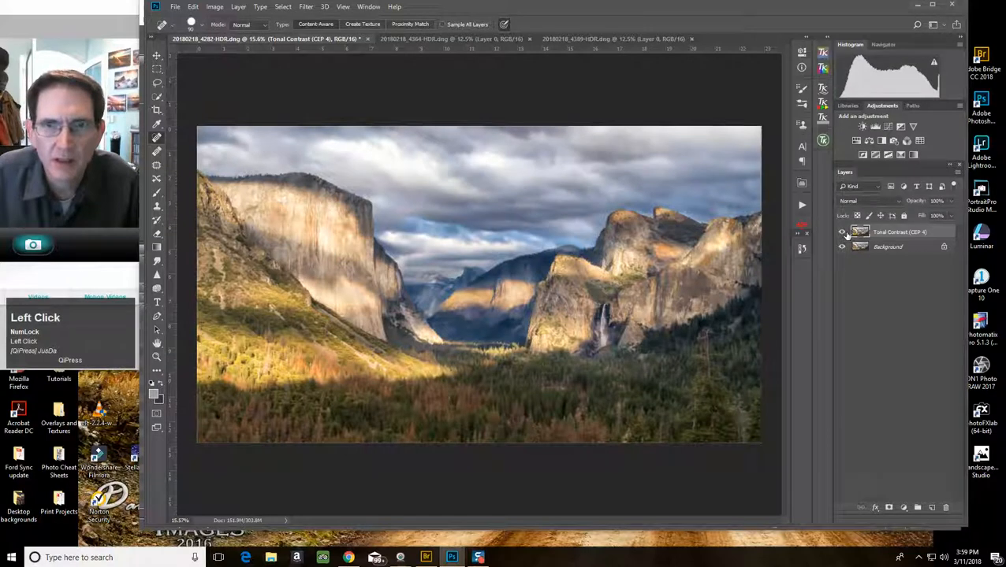
left_click(842, 232)
left_click(842, 232)
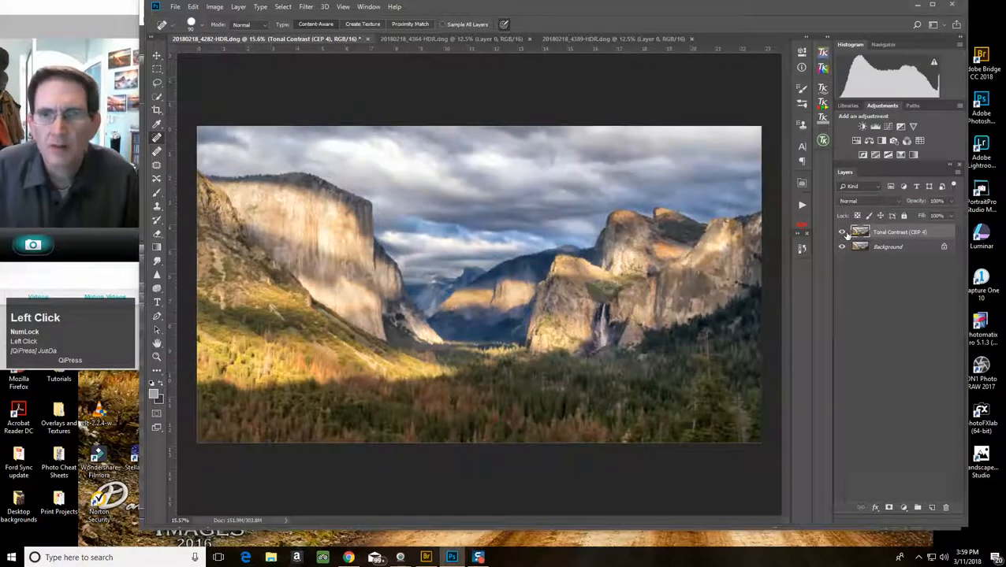
left_click(842, 233)
left_click(841, 232)
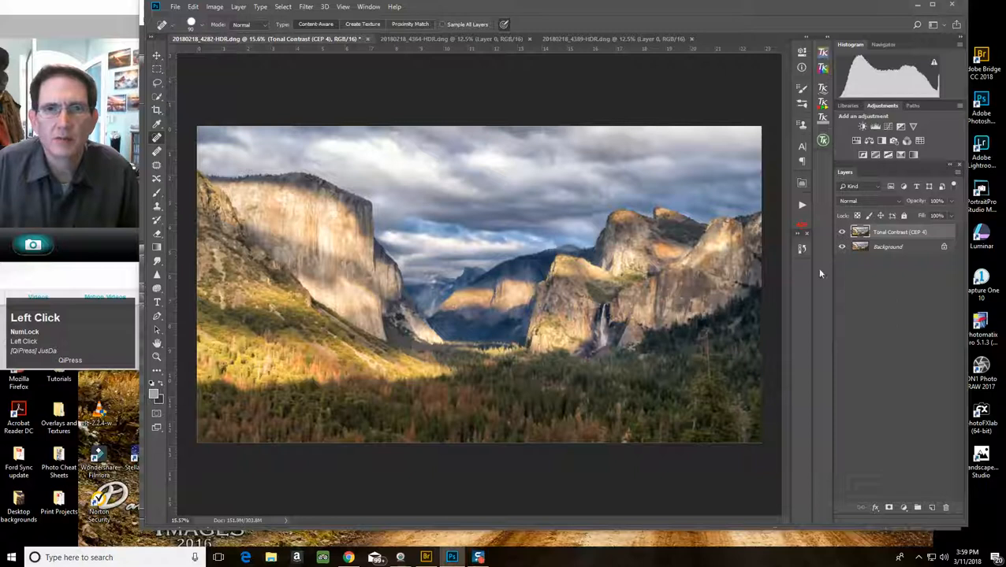
left_click(842, 232)
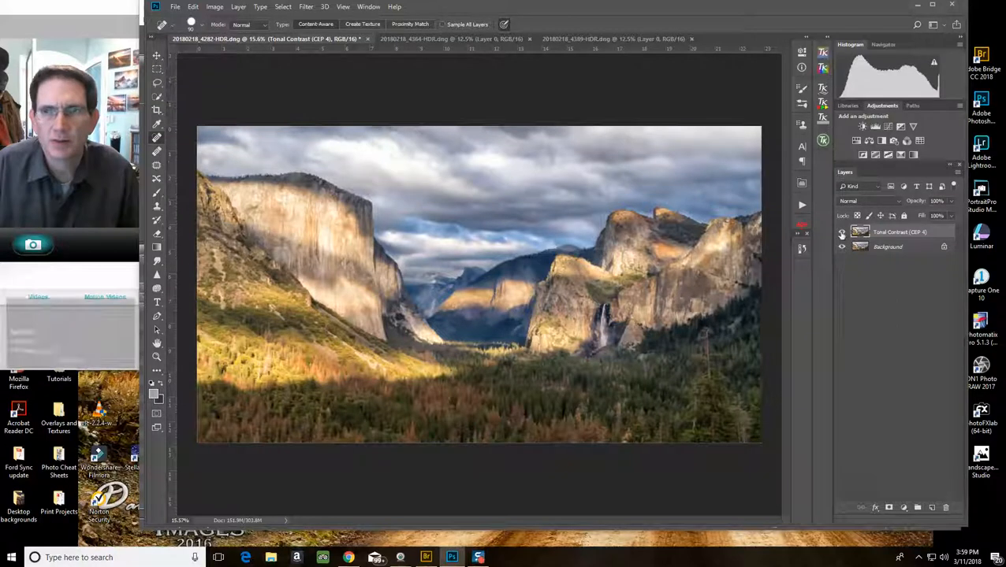
left_click(842, 232)
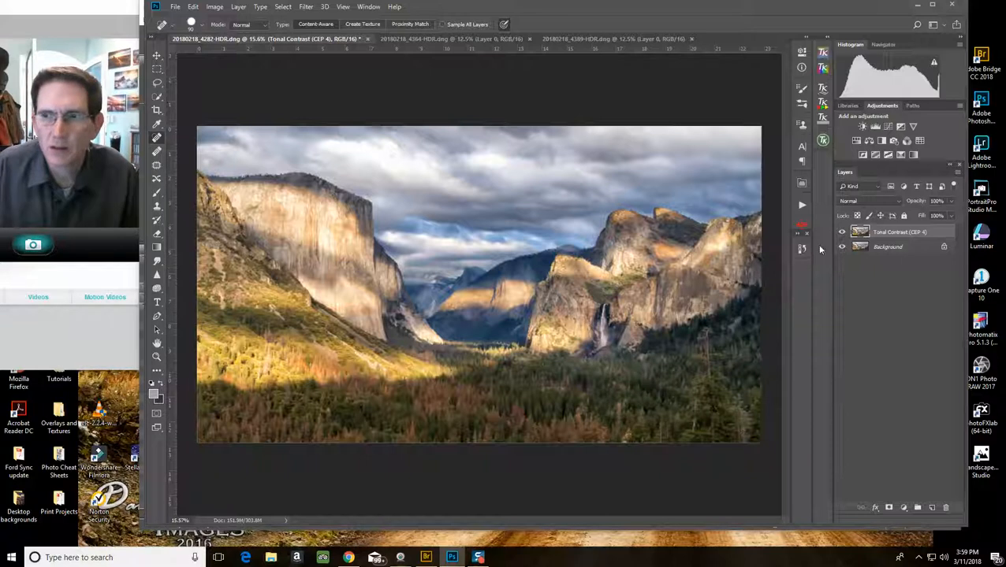
left_click(842, 234)
left_click(843, 234)
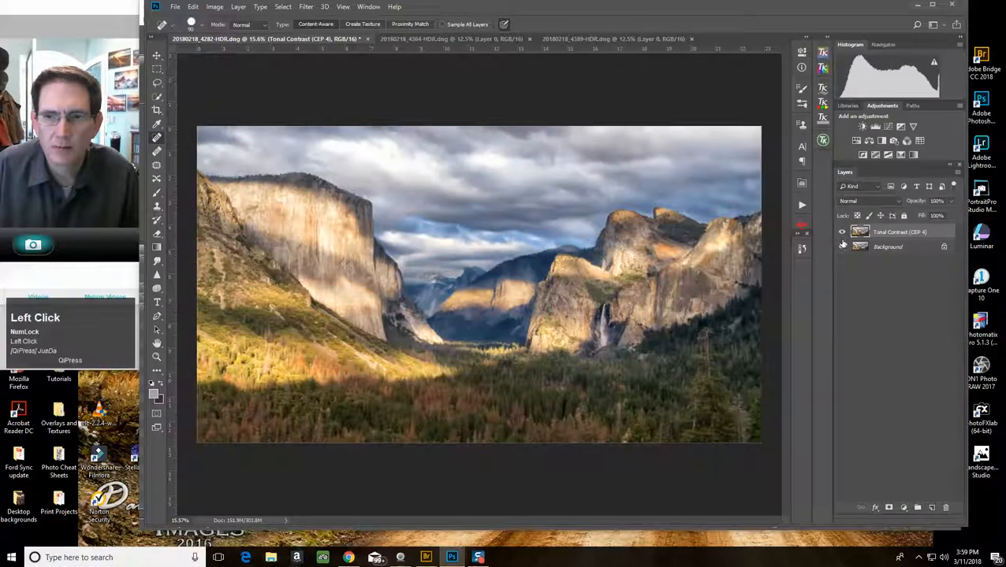
Step: Reduce the Tonal Contrast layer's opacity to 73% and flatten the image
mouse_move(952, 203)
left_mouse_down()
mouse_move(900, 218)
mouse_move(943, 216)
left_mouse_up()
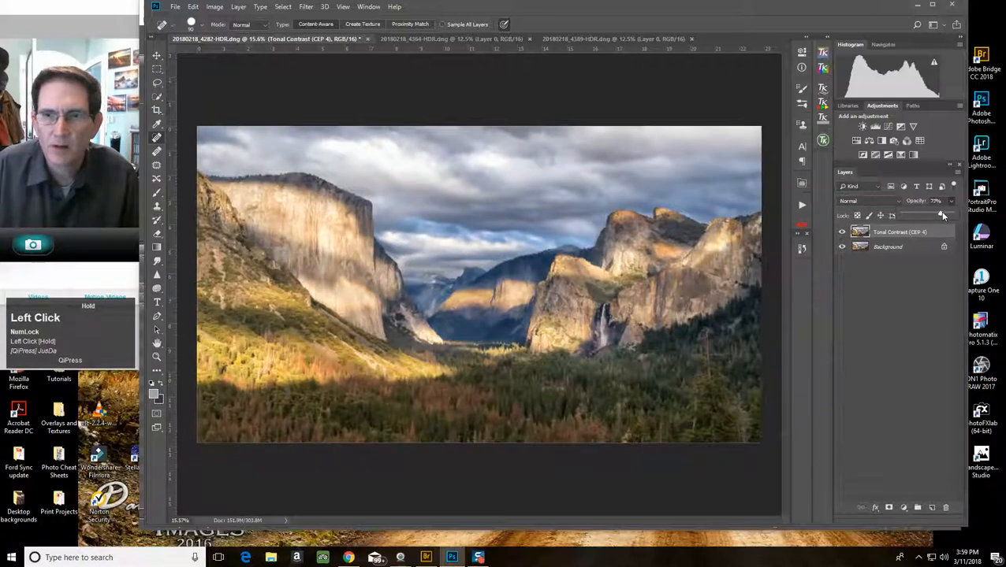
left_click_drag(944, 216, 940, 216)
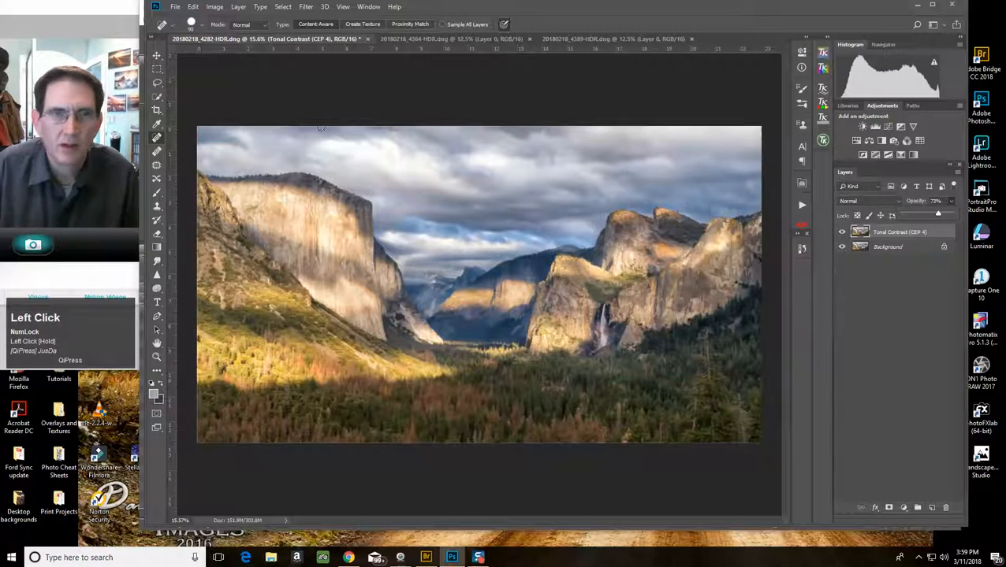
left_click(238, 6)
left_click(260, 408)
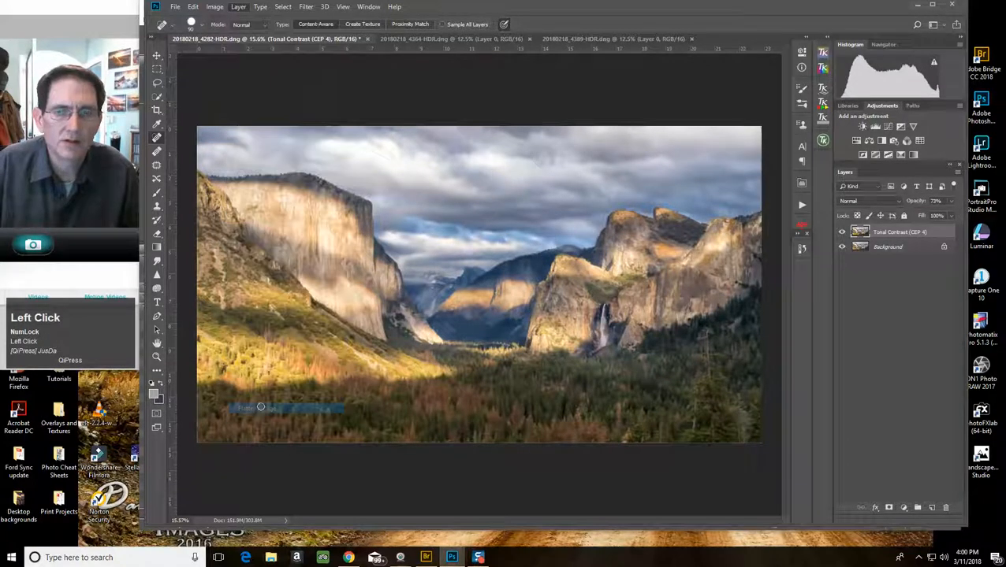
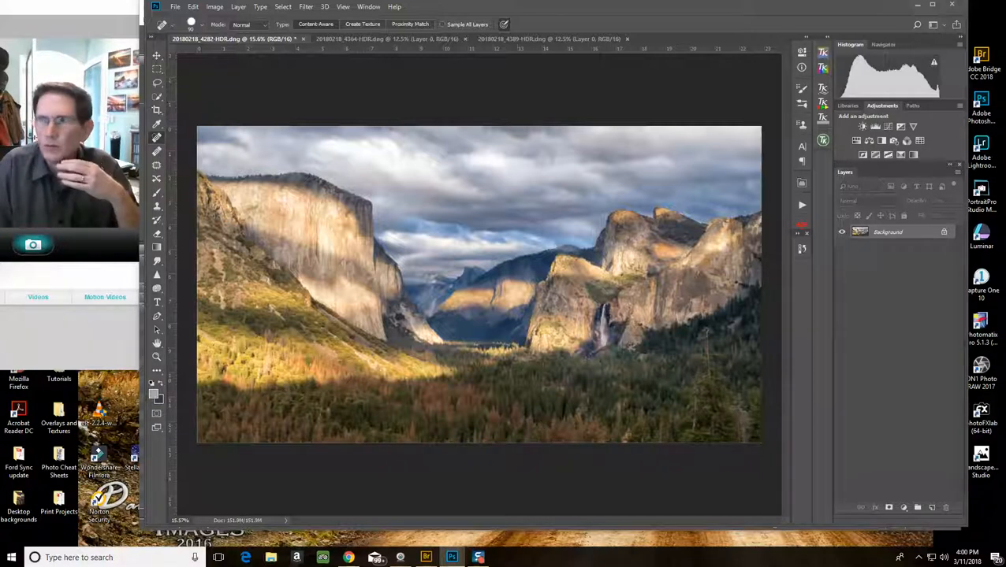
Step: Open Color Efex Pro 4 from the Selective Tool and apply the Portrait category's Bleach Bypass filter at its default settings
left_click_drag(1005, 100, 754, 113)
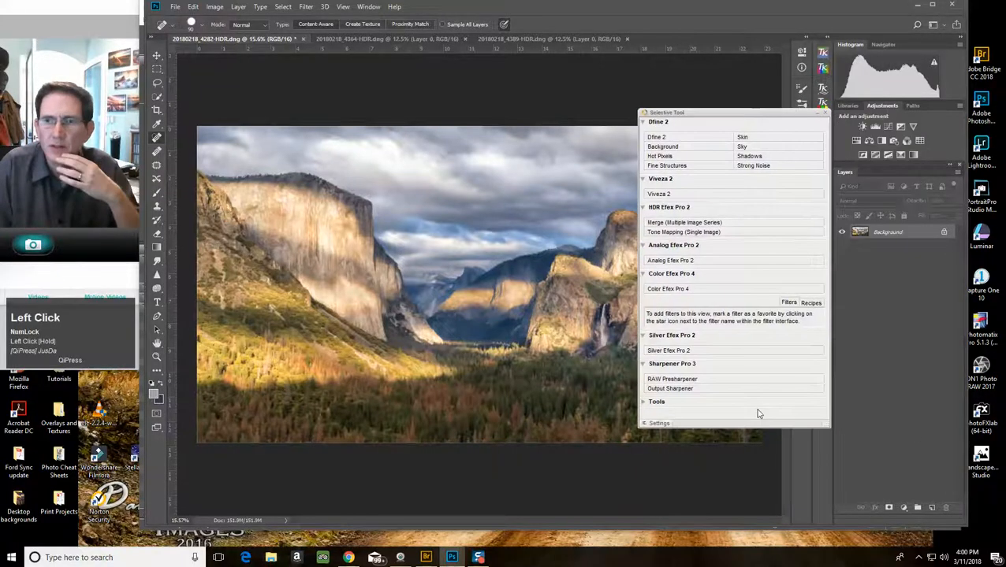
left_click(668, 290)
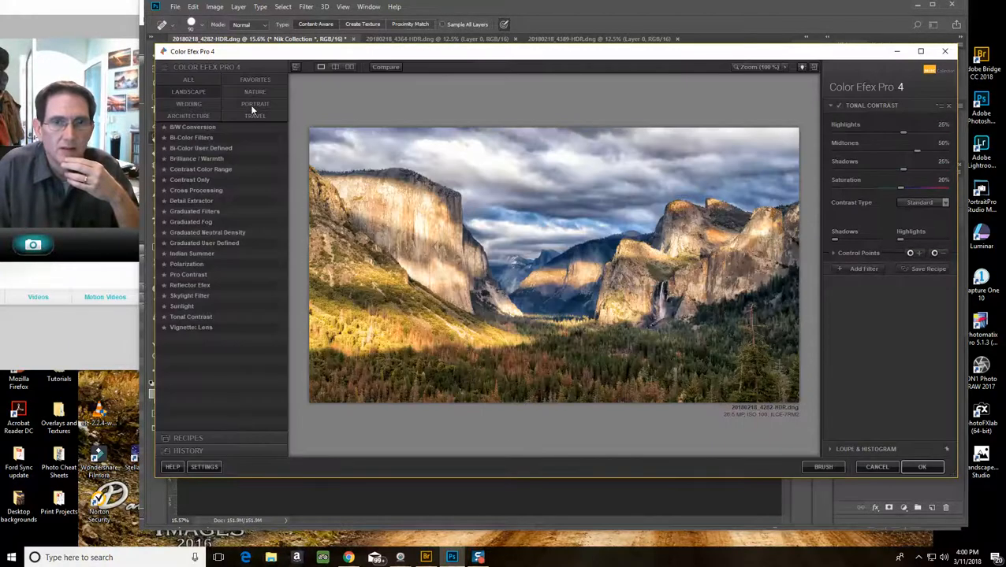
left_click(253, 105)
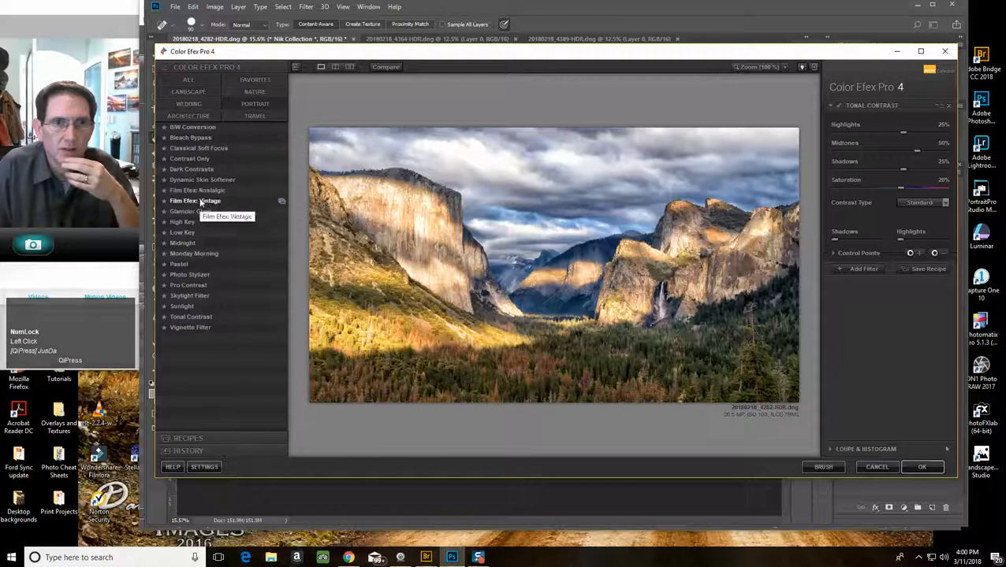
left_click(191, 138)
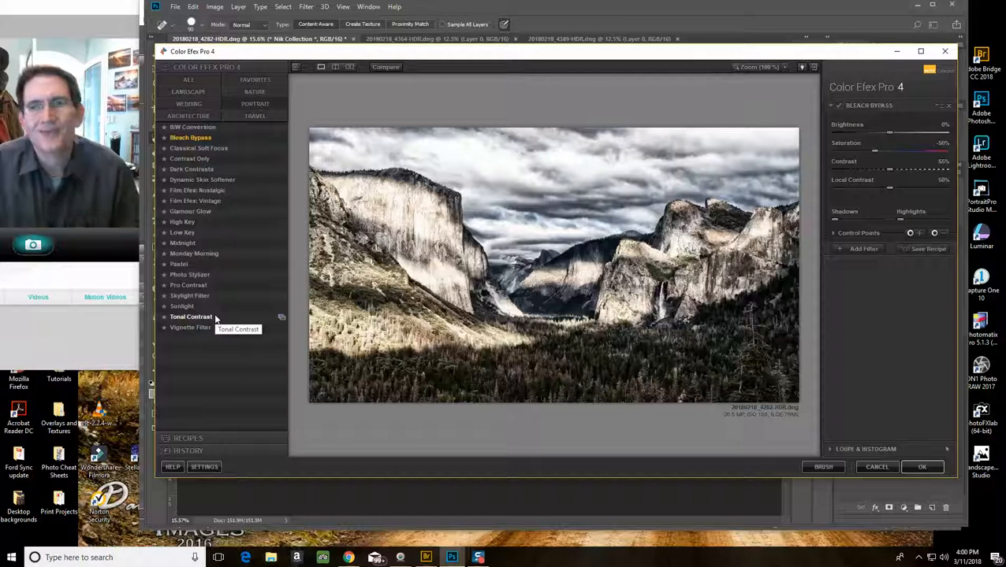
left_click(921, 468)
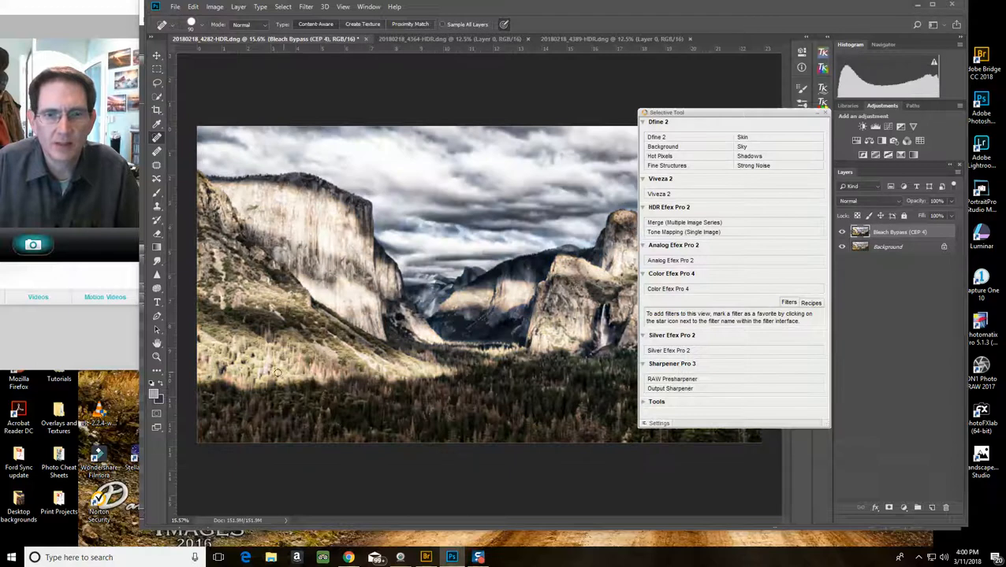
Step: Move the Selective Tool aside and reduce the Bleach Bypass layer's opacity to 14%
left_click(719, 117)
left_click_drag(719, 117, 1005, 118)
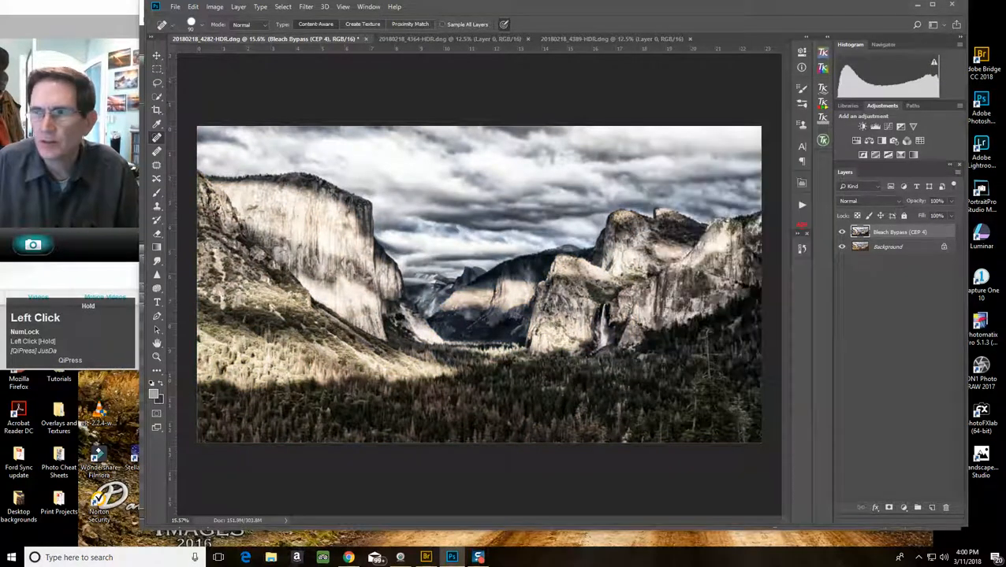
left_click(951, 202)
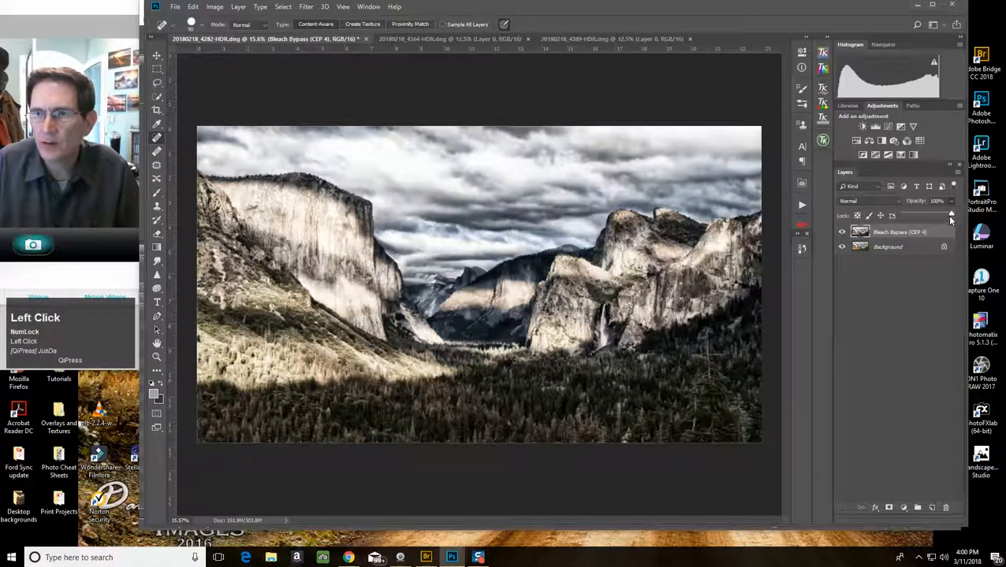
left_click_drag(946, 214, 914, 218)
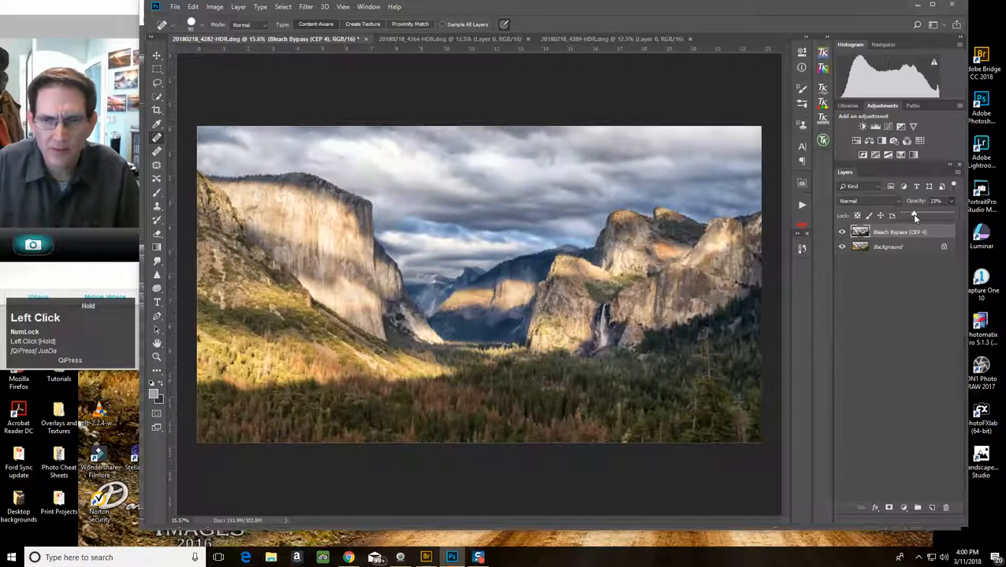
left_click_drag(909, 215, 908, 219)
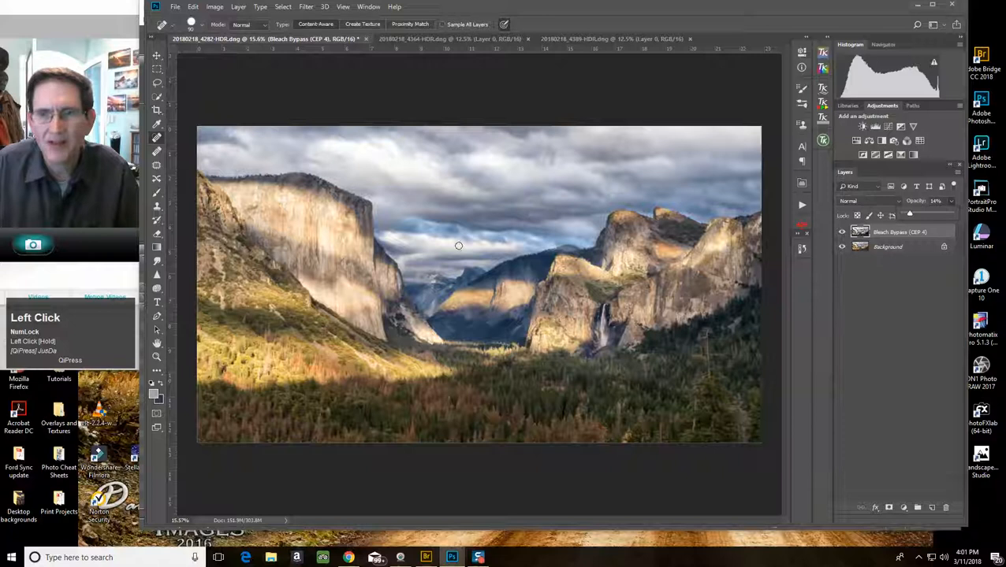
Step: Compare the image with and without the Bleach Bypass layer and lower its opacity to 12%
left_click(843, 233)
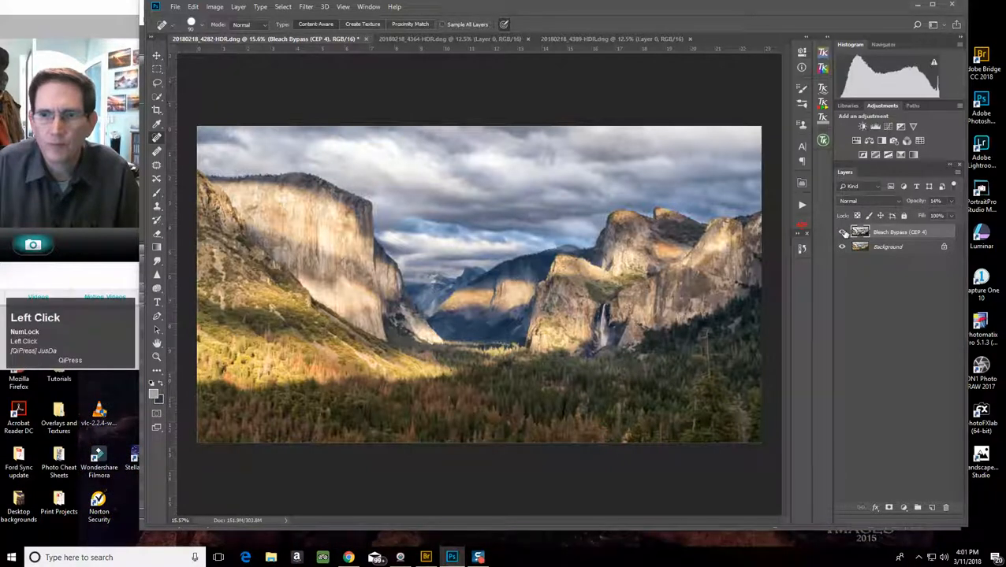
left_click(845, 234)
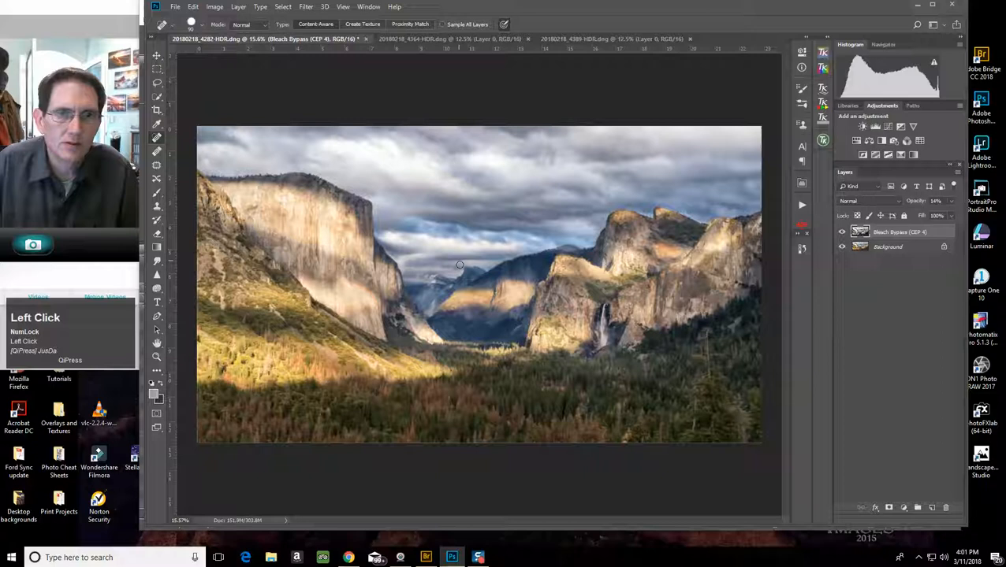
left_click(842, 232)
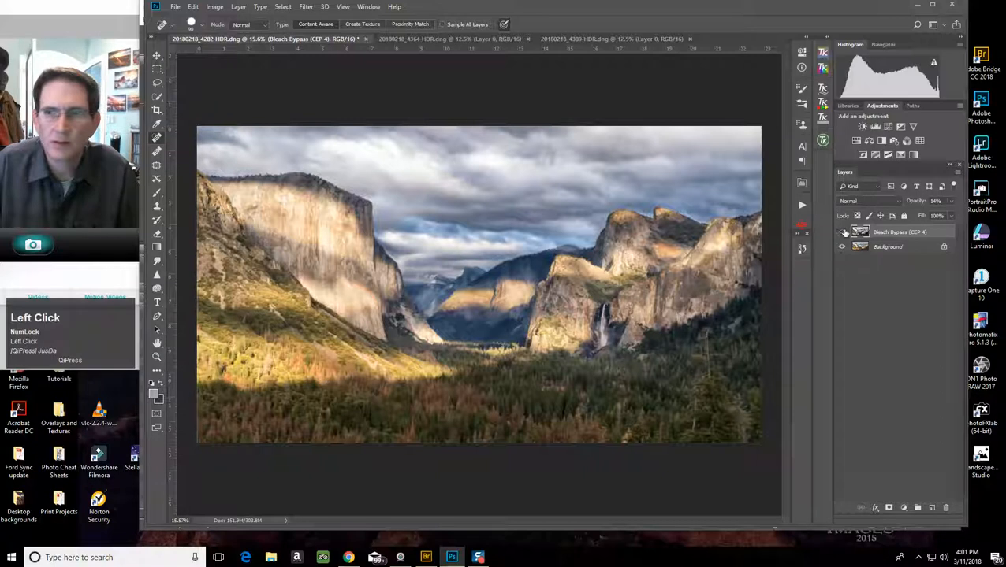
left_click(841, 232)
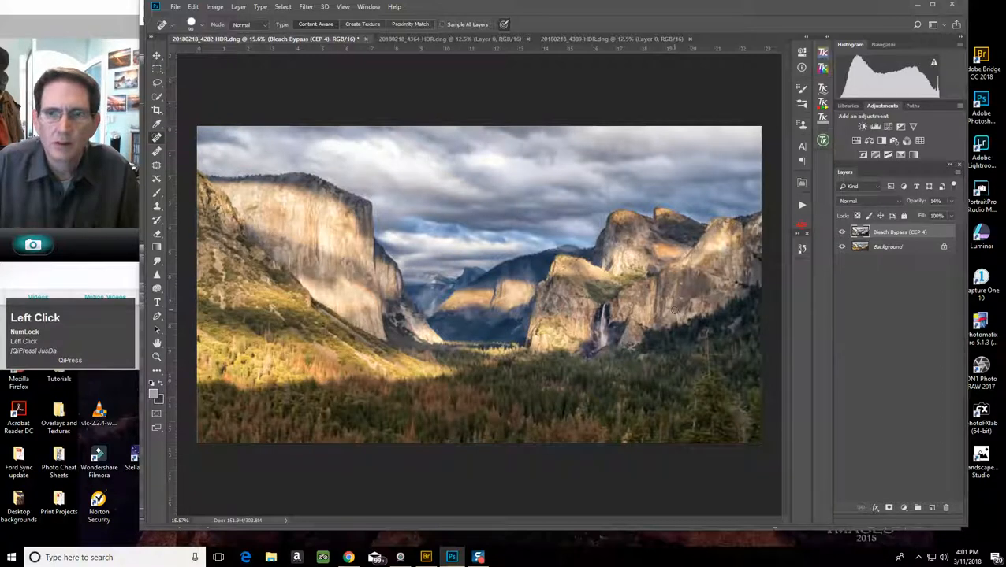
left_click(949, 201)
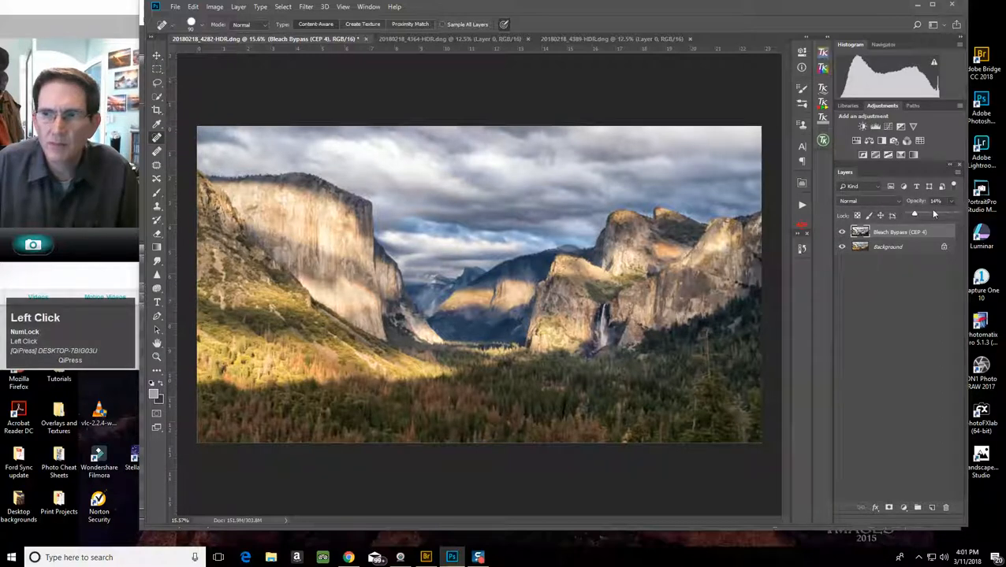
left_click_drag(917, 218, 913, 214)
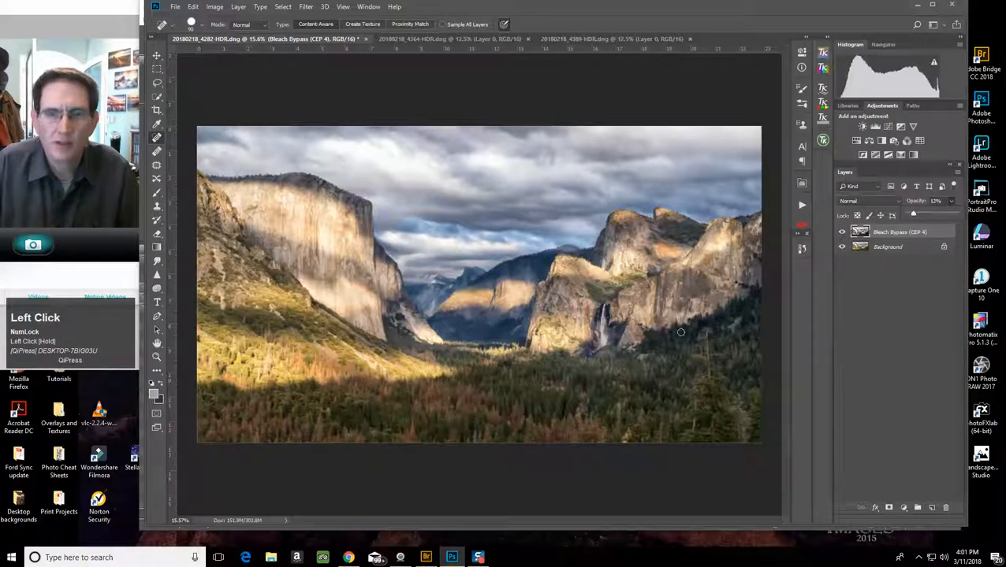
Step: Toggle the Bleach Bypass layer's visibility repeatedly to examine its effect on the image
left_click(839, 237)
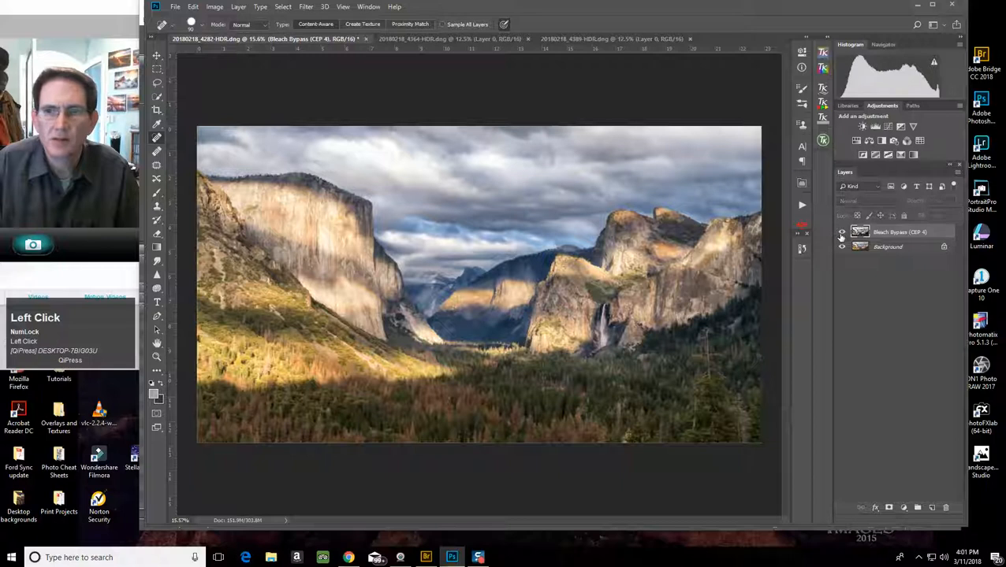
left_click(841, 237)
left_click(841, 236)
left_click(841, 237)
left_click(841, 236)
left_click(841, 237)
left_click(841, 236)
left_click(841, 237)
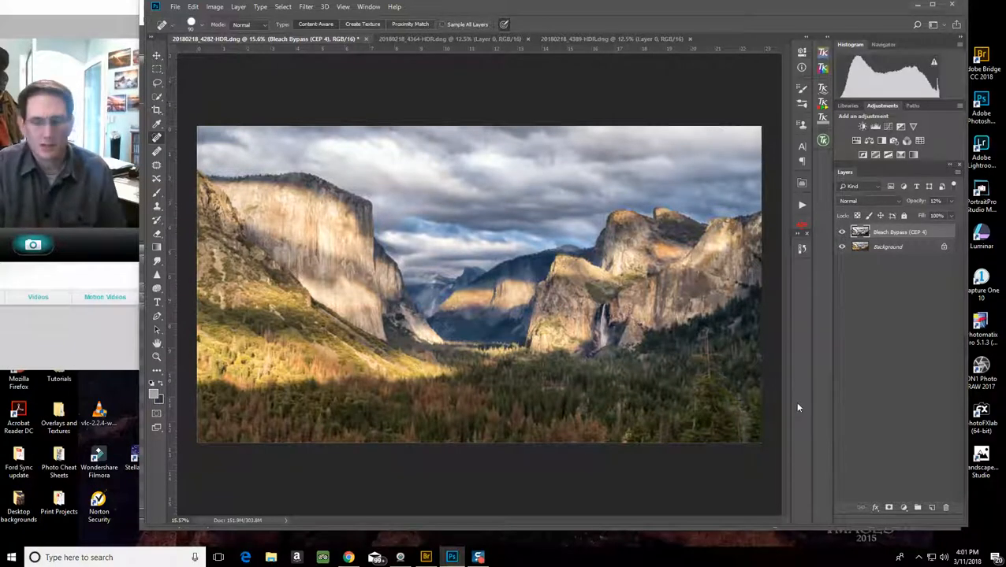
Step: Add a black layer mask to hide the Bleach Bypass layer and activate the Brush tool
key("alt")
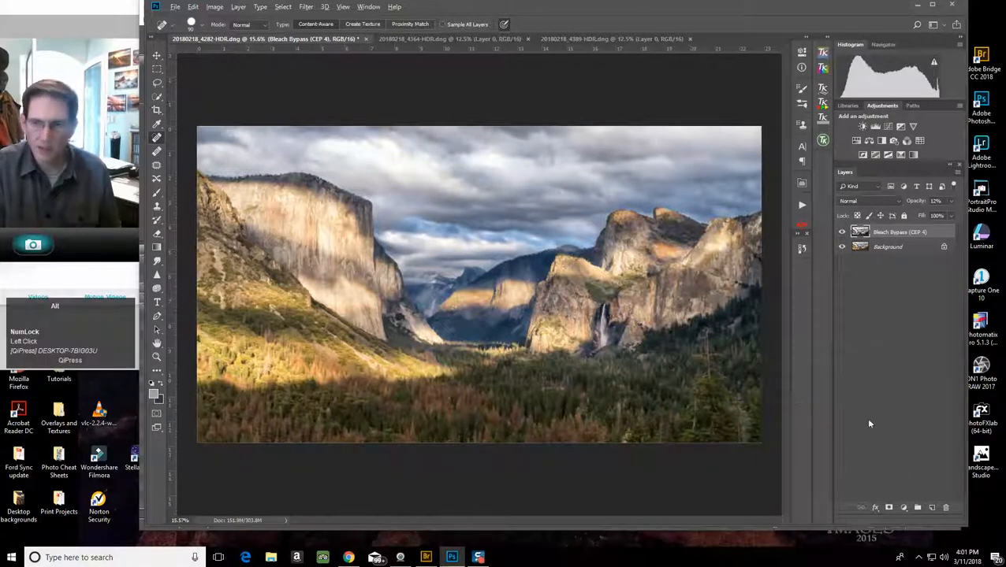
left_click(889, 508, "alt")
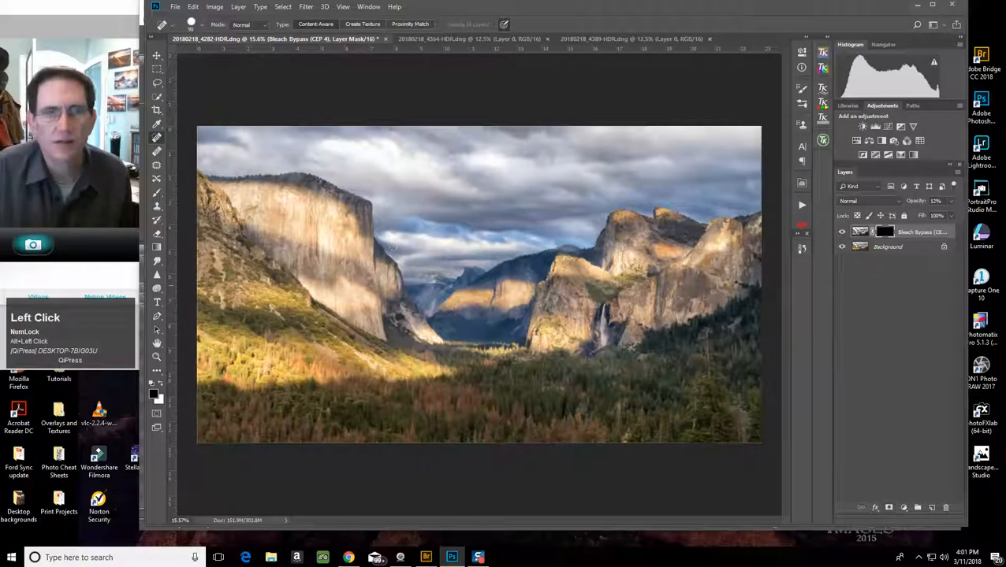
left_click(156, 193)
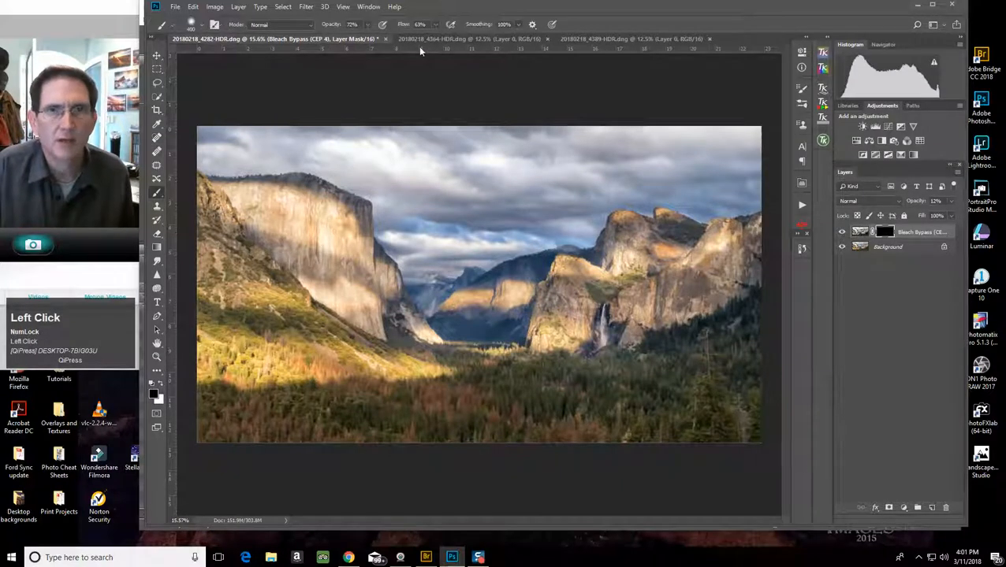
Step: Try to reveal the Bleach Bypass effect on both sides' cliffs by brushing the layer mask with black
mouse_move(342, 252)
left_mouse_down()
mouse_move(248, 194)
mouse_move(307, 219)
mouse_move(322, 213)
mouse_move(261, 211)
mouse_move(313, 255)
mouse_move(258, 227)
mouse_move(382, 336)
mouse_move(342, 214)
mouse_move(365, 254)
mouse_move(243, 209)
mouse_move(256, 211)
mouse_move(253, 186)
mouse_move(314, 206)
mouse_move(258, 212)
mouse_move(284, 244)
left_mouse_up()
mouse_move(581, 315)
left_mouse_down()
mouse_move(582, 278)
mouse_move(671, 303)
mouse_move(694, 291)
left_mouse_up()
mouse_move(686, 249)
left_mouse_down()
mouse_move(618, 219)
mouse_move(579, 273)
mouse_move(478, 302)
mouse_move(604, 272)
mouse_move(645, 233)
left_mouse_up()
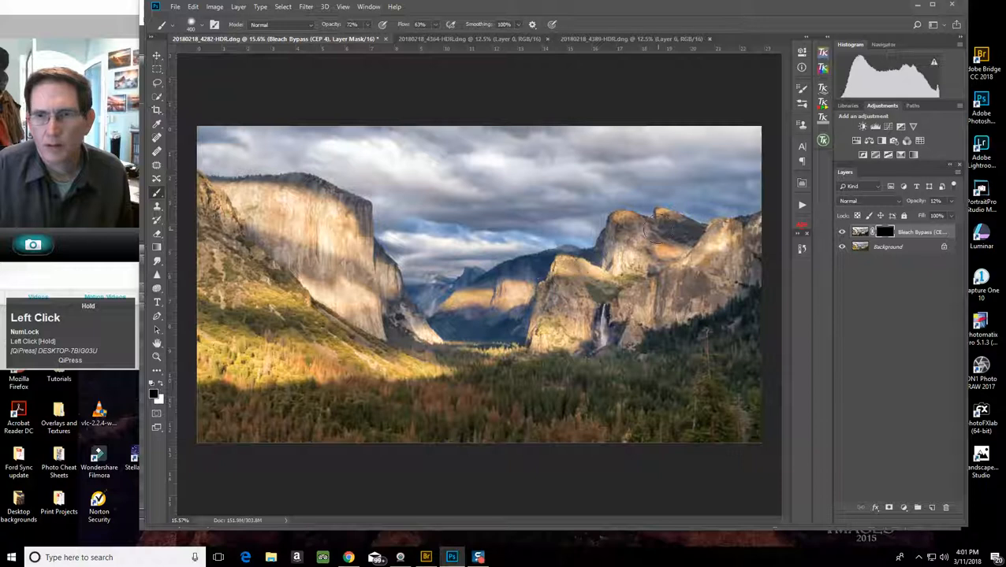
left_click_drag(698, 304, 559, 333)
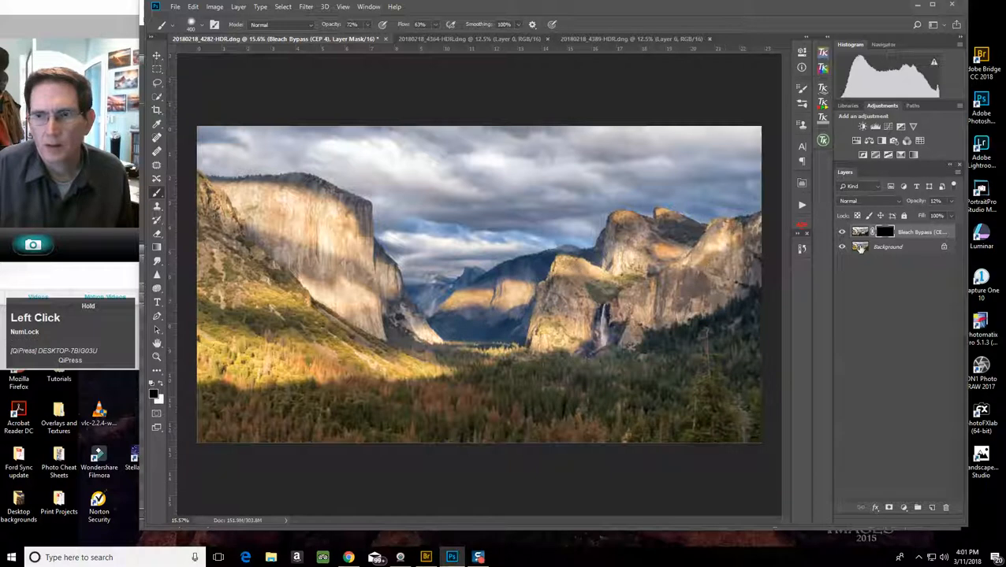
Step: Switch the foreground colour to white and paint the mask over El Capitan, the opposite cliffs and the distant sunlit ridge
left_click(161, 384)
mouse_move(378, 313)
left_mouse_down()
mouse_move(327, 270)
mouse_move(361, 306)
mouse_move(352, 228)
mouse_move(273, 217)
left_mouse_up()
mouse_move(243, 193)
left_mouse_down()
mouse_move(320, 279)
mouse_move(283, 233)
mouse_move(350, 252)
mouse_move(348, 212)
mouse_move(345, 285)
mouse_move(324, 203)
mouse_move(297, 257)
mouse_move(252, 203)
mouse_move(327, 304)
mouse_move(235, 197)
mouse_move(350, 328)
mouse_move(374, 329)
mouse_move(364, 318)
mouse_move(423, 332)
mouse_move(509, 293)
mouse_move(465, 296)
mouse_move(547, 295)
mouse_move(551, 309)
mouse_move(569, 287)
left_mouse_up()
left_click_drag(630, 258, 629, 220)
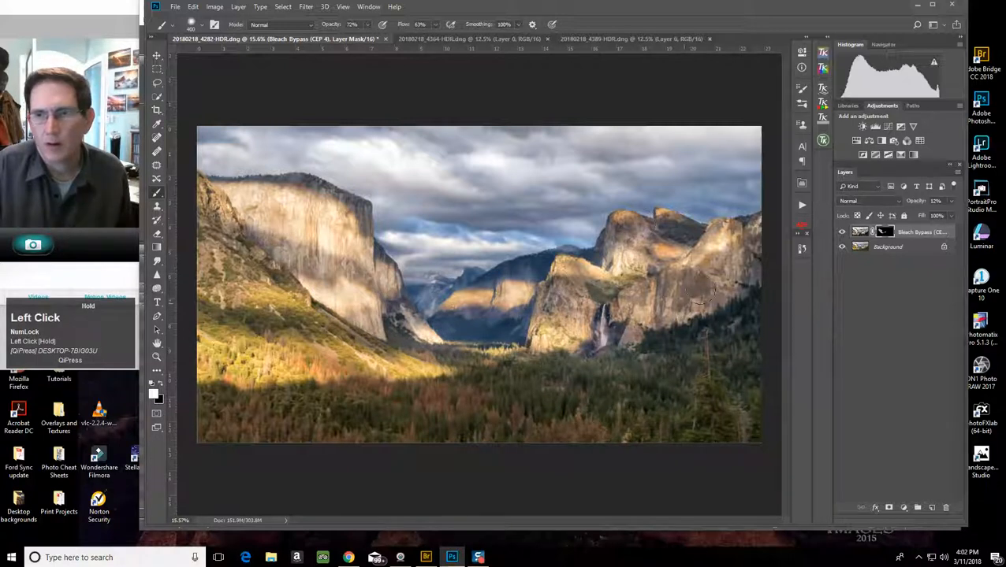
left_click_drag(635, 319, 602, 311)
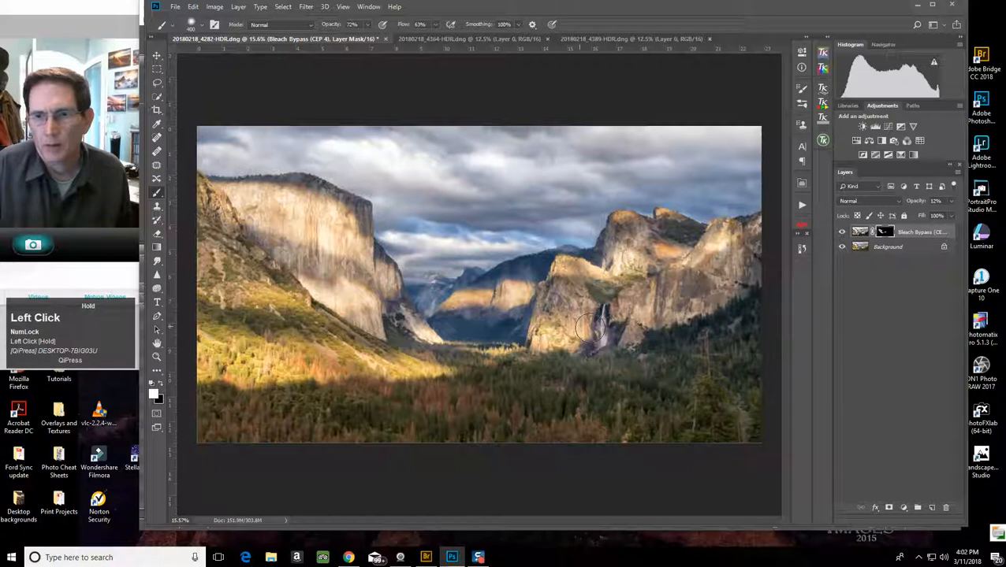
left_click_drag(569, 276, 684, 277)
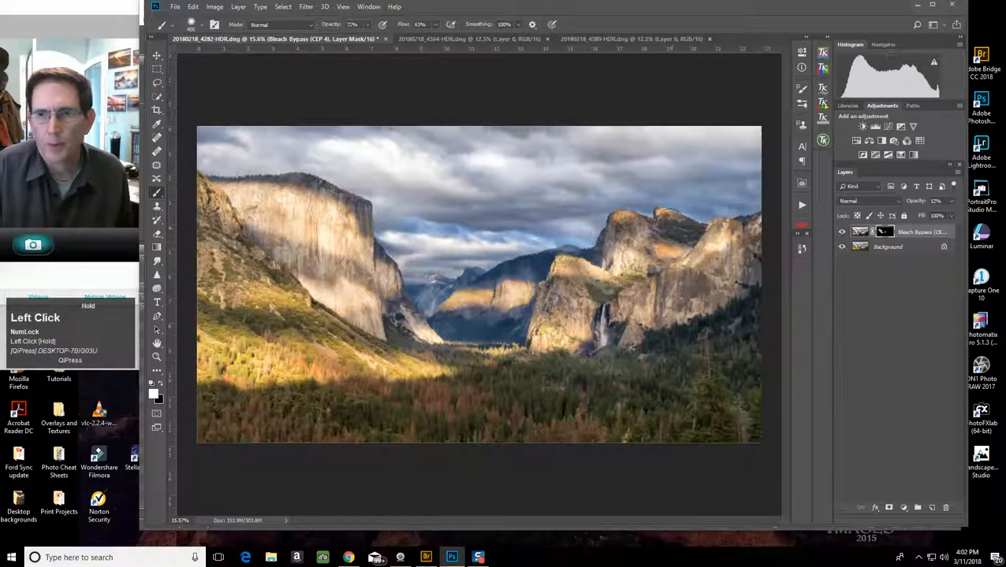
left_click_drag(510, 293, 478, 294)
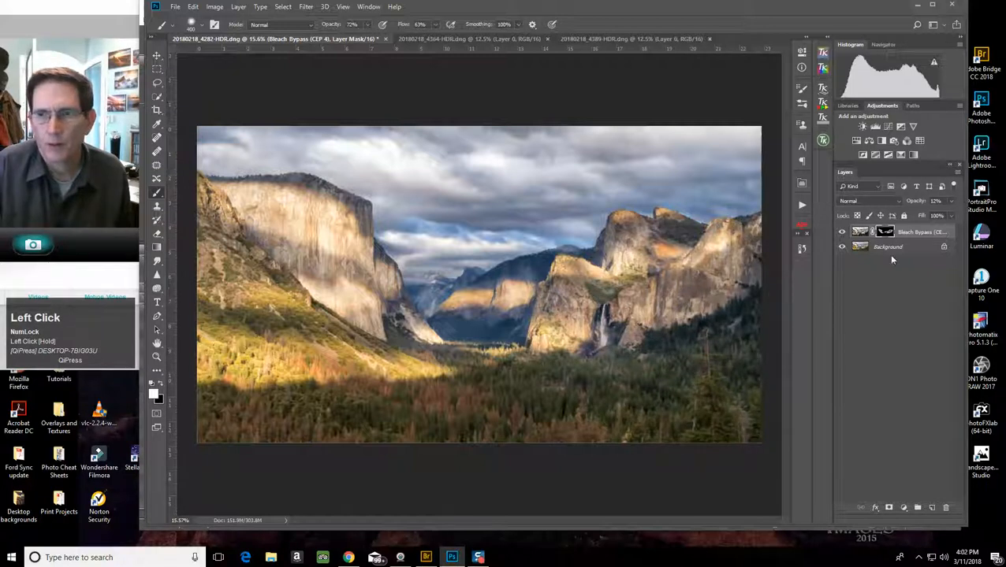
mouse_move(648, 299)
left_mouse_down()
mouse_move(635, 307)
mouse_move(654, 296)
left_mouse_up()
Step: Check the masked Bleach Bypass effect, raise the layer's opacity to 20%, and flatten the image
left_click(842, 233)
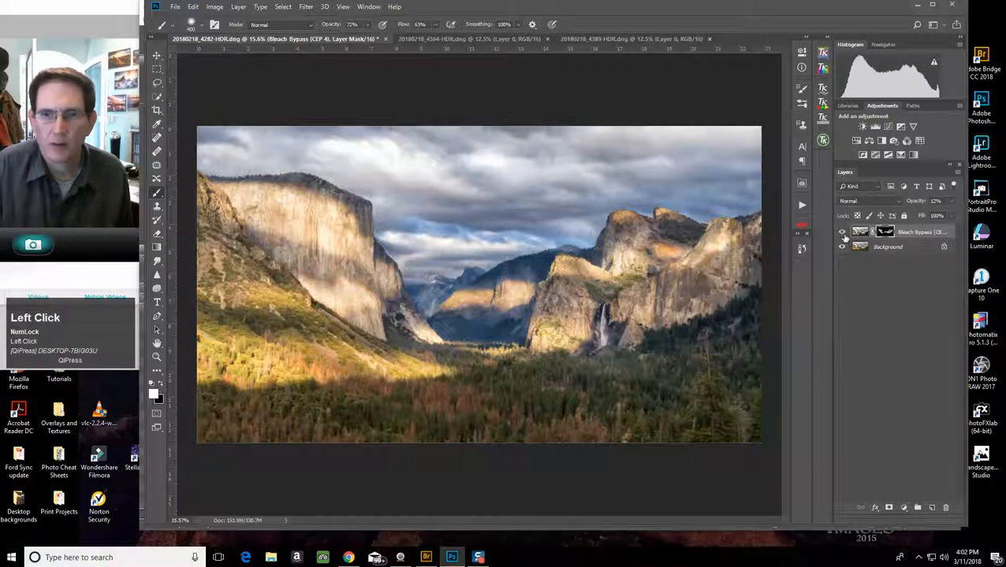
left_click(843, 234)
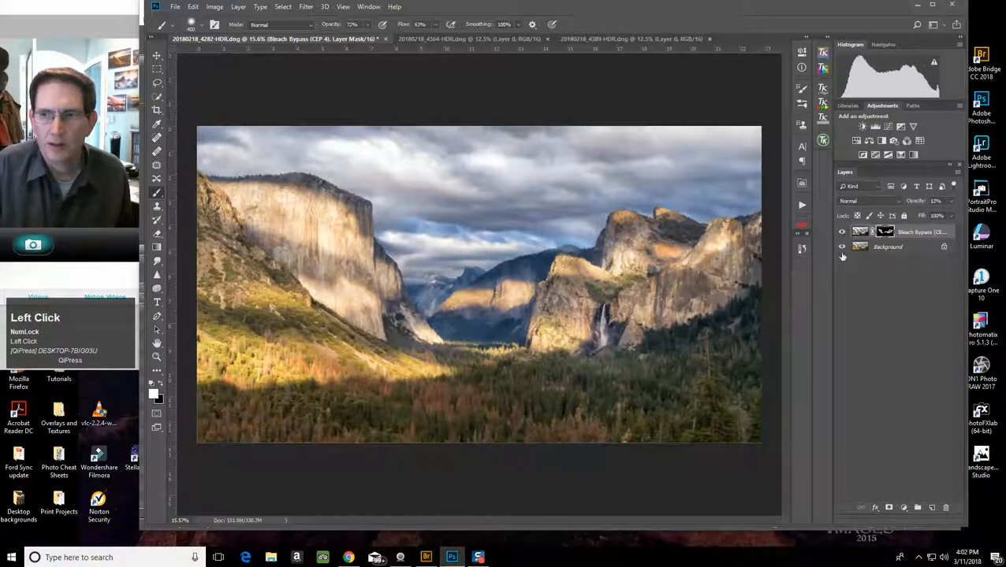
left_click(951, 201)
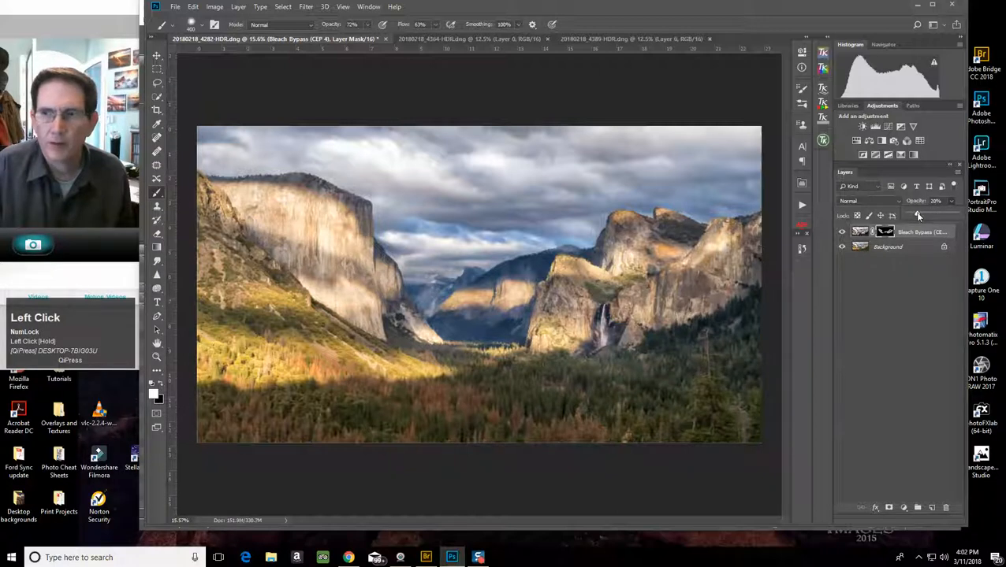
left_click(244, 9)
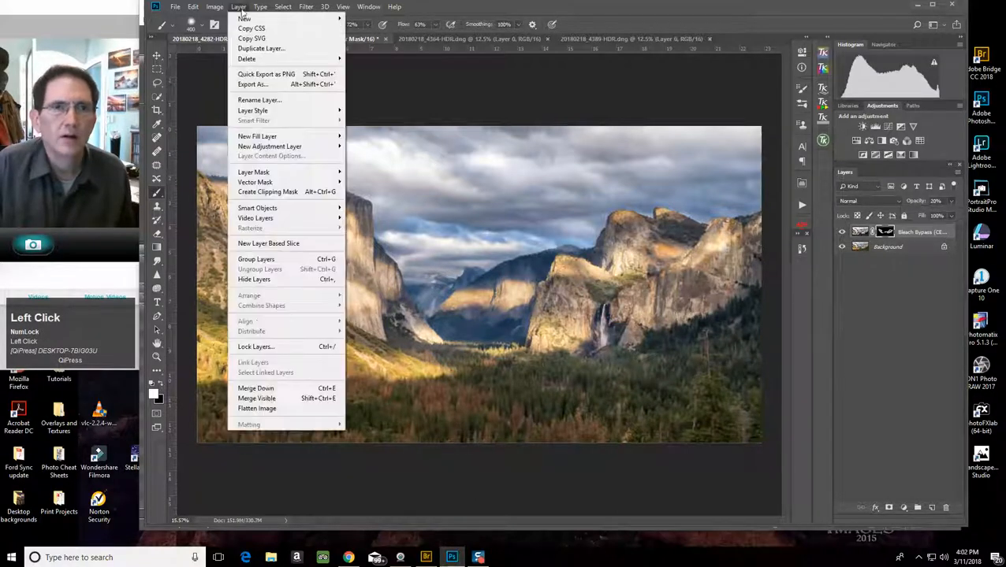
left_click(251, 407)
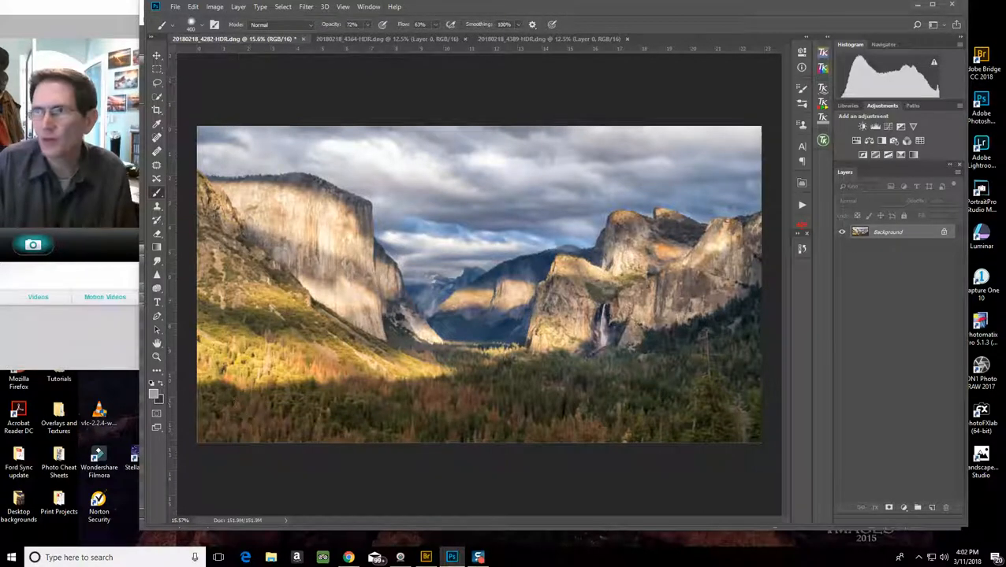
Step: Bring back the Selective Tool, open Color Efex Pro 4, and apply Tonal Contrast at its default settings
left_click_drag(1005, 124, 798, 125)
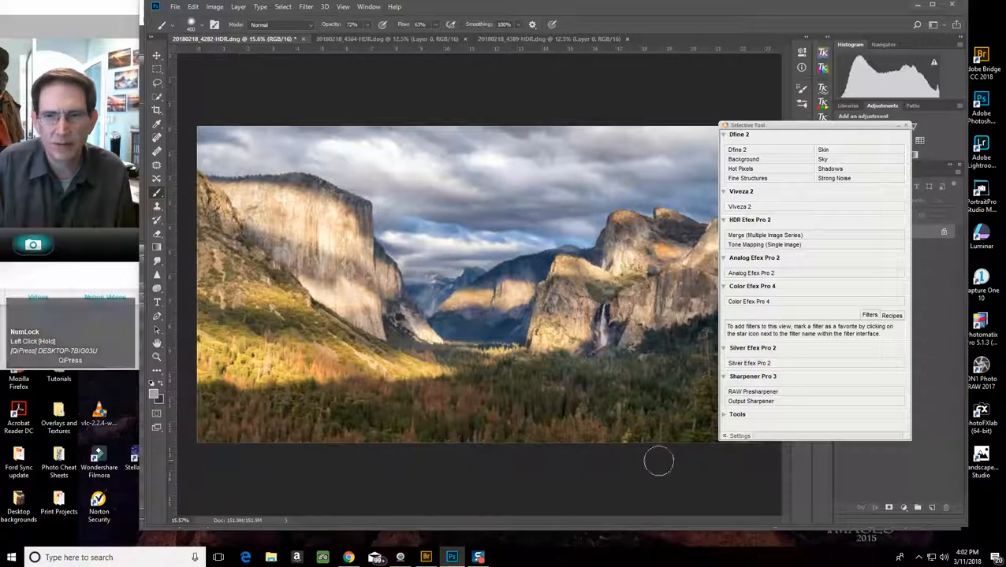
left_click(765, 362)
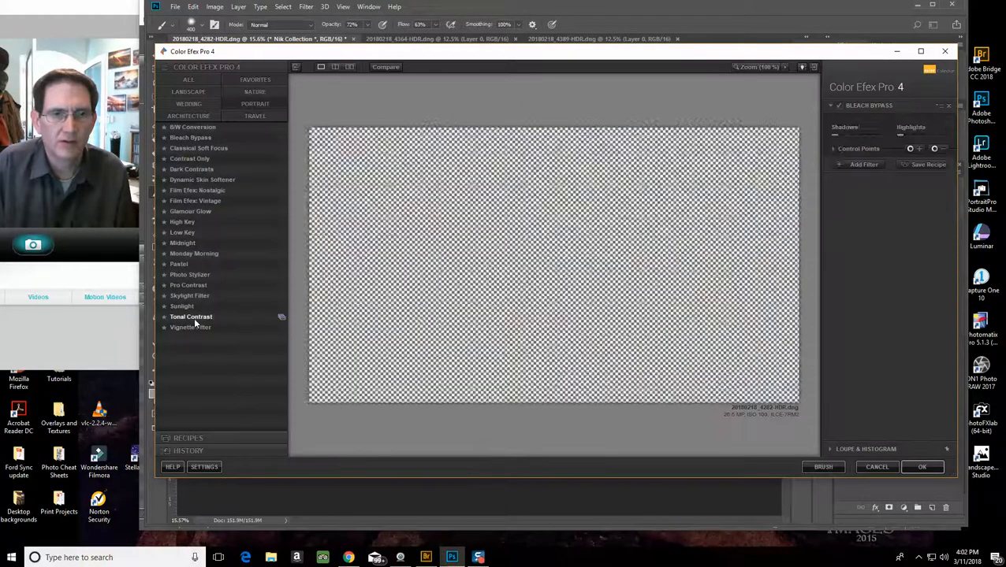
left_click(195, 320)
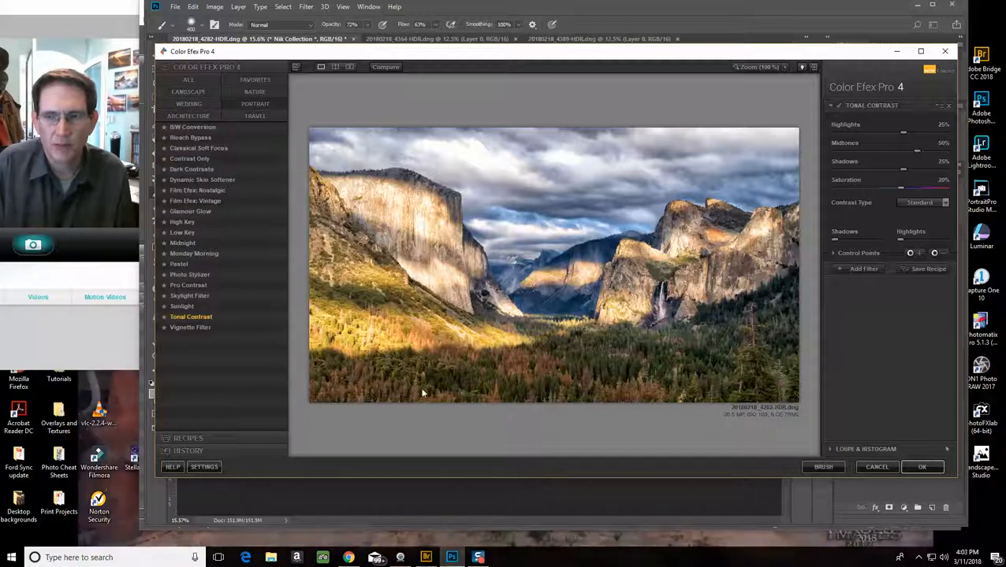
left_click(919, 468)
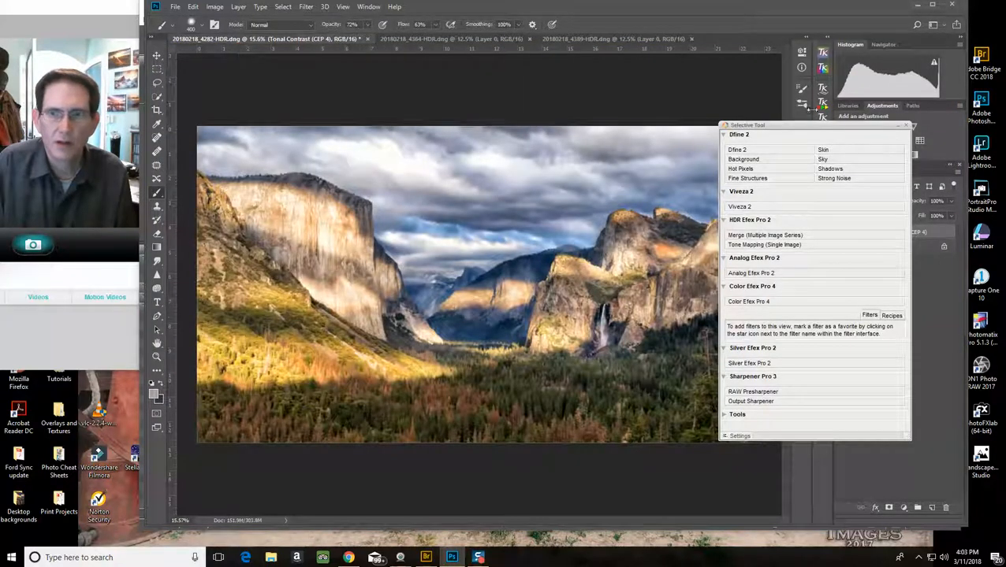
Step: Move the Selective Tool aside and add a black mask to the Tonal Contrast layer, keeping white as the foreground colour
left_click_drag(806, 125, 1005, 124)
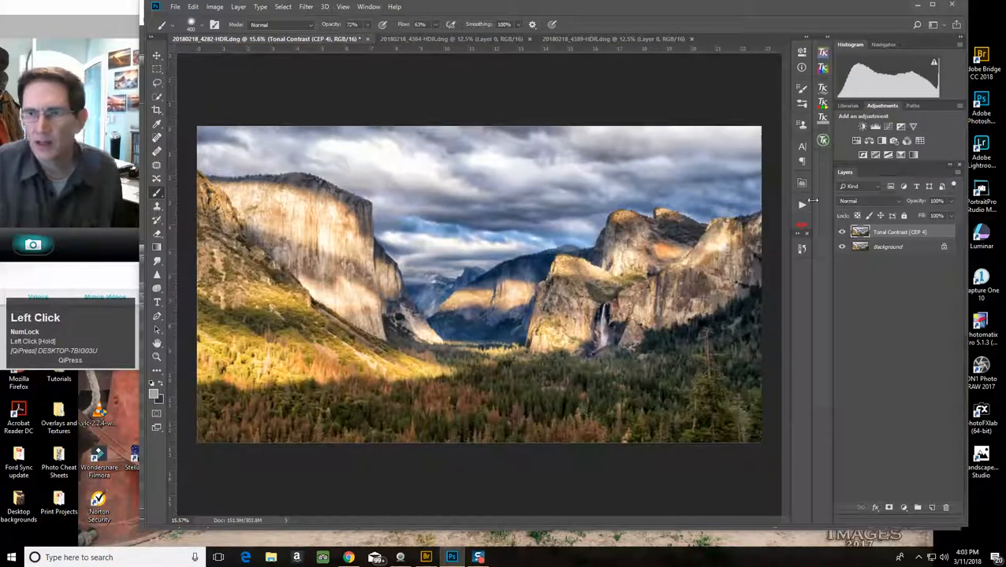
key("alt")
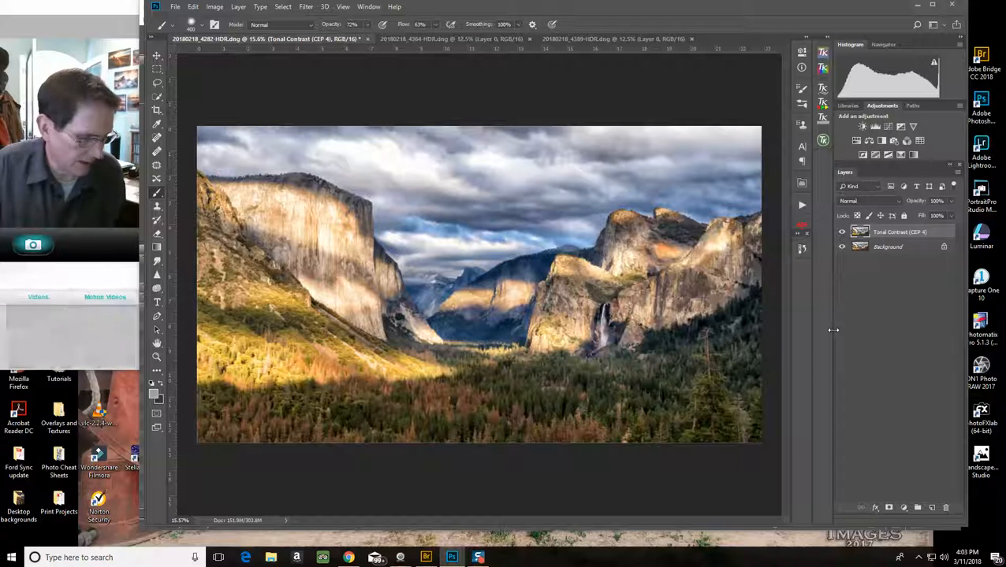
left_click(888, 507, "alt")
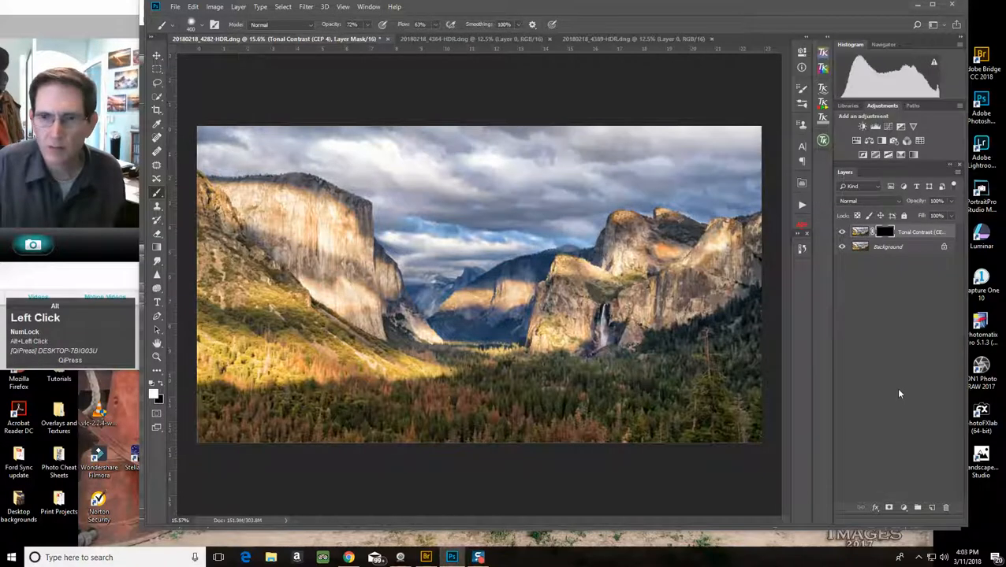
left_click(161, 384)
left_click(162, 383)
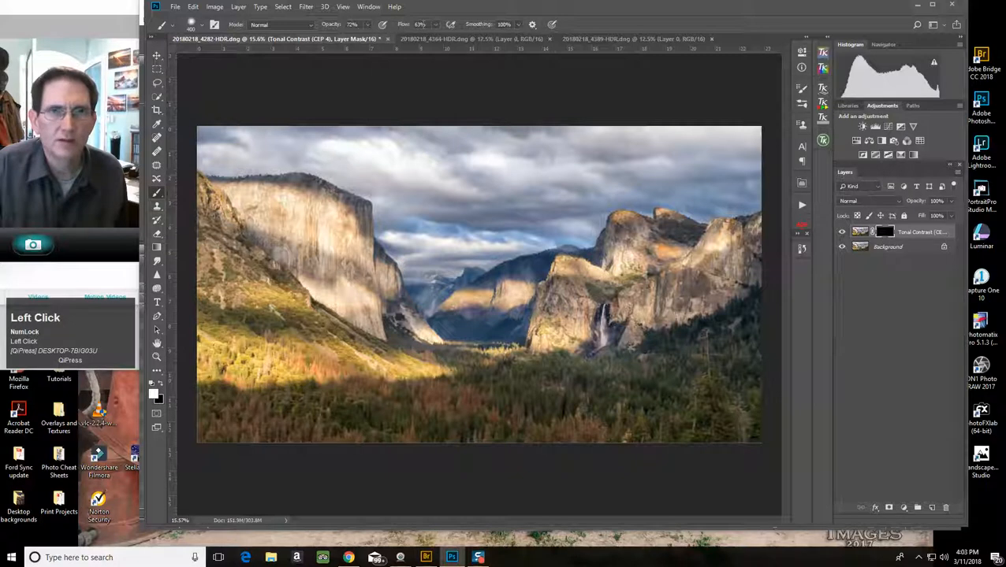
Step: Set the brush flow to 73%, enlarge the brush to 900 px, and paint the Tonal Contrast mask over the foreground forest
left_click(435, 26)
left_click_drag(435, 37, 441, 37)
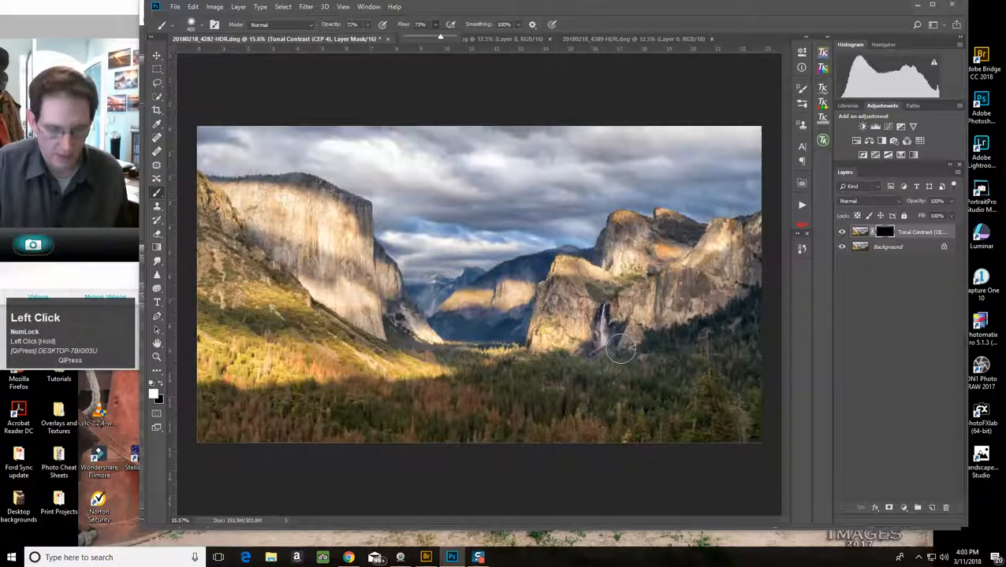
key("bracketright")
key("bracketright")
key("bracketright")
key("bracketright")
key("bracketright")
mouse_move(727, 347)
left_mouse_down()
mouse_move(501, 399)
mouse_move(664, 380)
mouse_move(505, 409)
mouse_move(375, 417)
mouse_move(507, 411)
mouse_move(297, 406)
mouse_move(447, 395)
mouse_move(299, 401)
mouse_move(355, 389)
mouse_move(232, 298)
mouse_move(230, 418)
mouse_move(223, 381)
mouse_move(698, 414)
mouse_move(555, 400)
mouse_move(579, 393)
mouse_move(392, 394)
mouse_move(404, 387)
mouse_move(325, 364)
mouse_move(215, 303)
mouse_move(212, 359)
mouse_move(323, 414)
mouse_move(670, 418)
mouse_move(624, 418)
mouse_move(707, 402)
mouse_move(749, 334)
mouse_move(740, 432)
mouse_move(751, 345)
mouse_move(597, 421)
mouse_move(661, 380)
mouse_move(546, 401)
left_mouse_up()
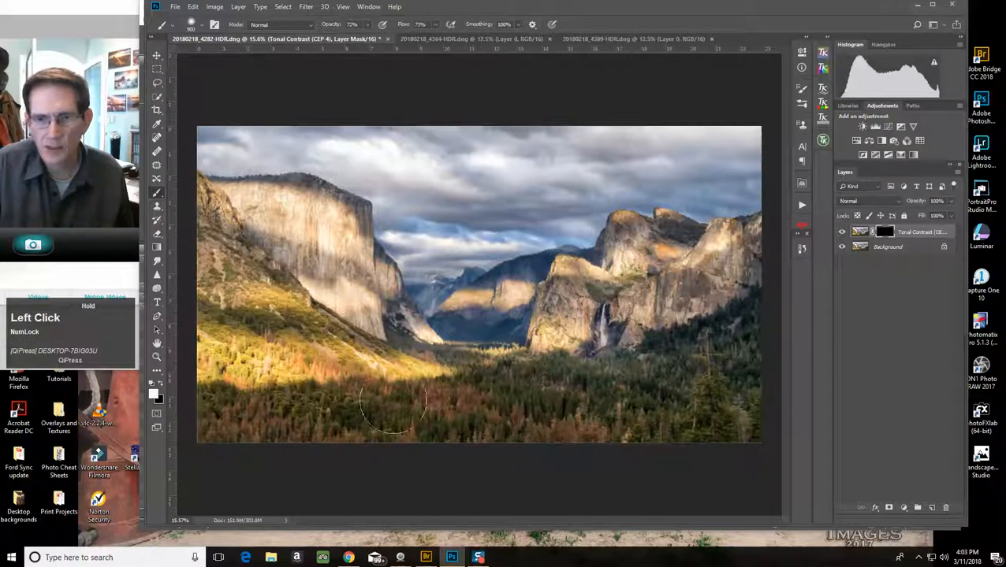
mouse_move(392, 404)
left_mouse_down()
mouse_move(312, 411)
mouse_move(469, 400)
mouse_move(202, 419)
mouse_move(545, 425)
mouse_move(718, 414)
mouse_move(755, 343)
mouse_move(653, 403)
mouse_move(407, 405)
mouse_move(450, 389)
mouse_move(432, 379)
mouse_move(454, 381)
mouse_move(322, 411)
mouse_move(313, 395)
mouse_move(277, 399)
mouse_move(262, 360)
mouse_move(211, 387)
mouse_move(231, 360)
mouse_move(254, 372)
mouse_move(262, 343)
mouse_move(461, 396)
mouse_move(380, 371)
mouse_move(489, 385)
mouse_move(254, 387)
mouse_move(196, 416)
mouse_move(442, 436)
mouse_move(729, 423)
mouse_move(739, 368)
mouse_move(743, 385)
mouse_move(227, 419)
left_mouse_up()
Step: Compare the image with and without the masked Tonal Contrast layer, and flatten the image
left_click(841, 235)
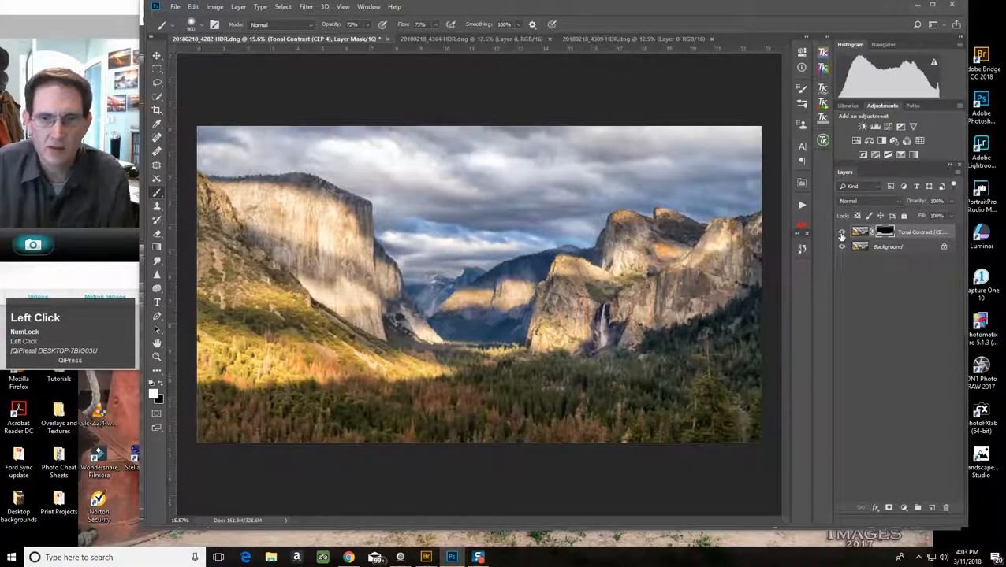
left_click(841, 234)
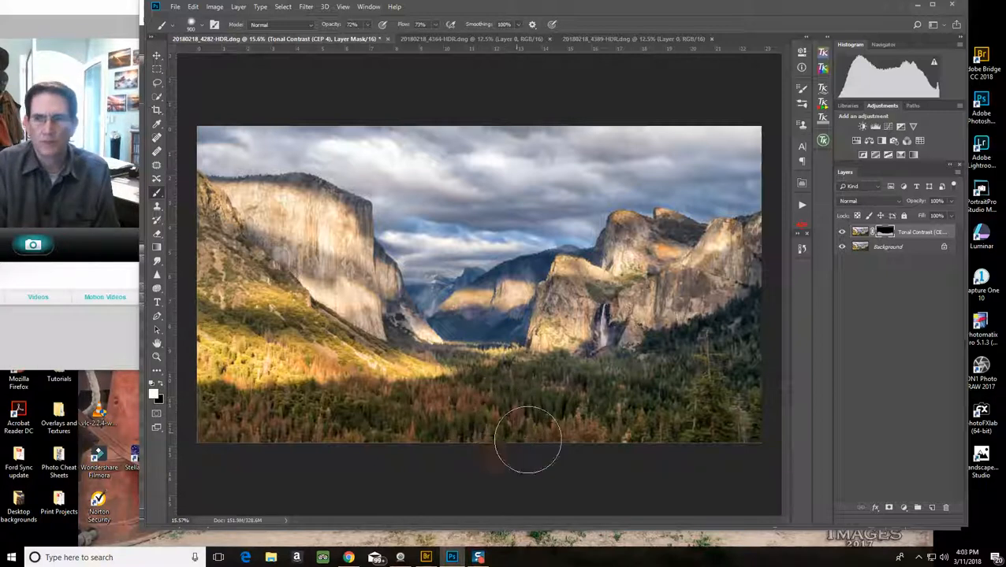
left_click(237, 6)
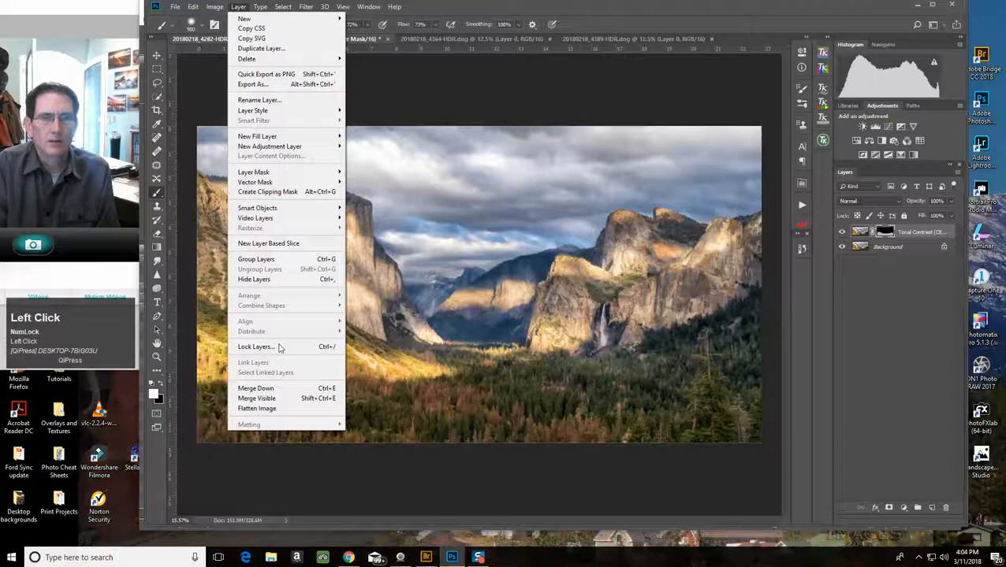
left_click(283, 409)
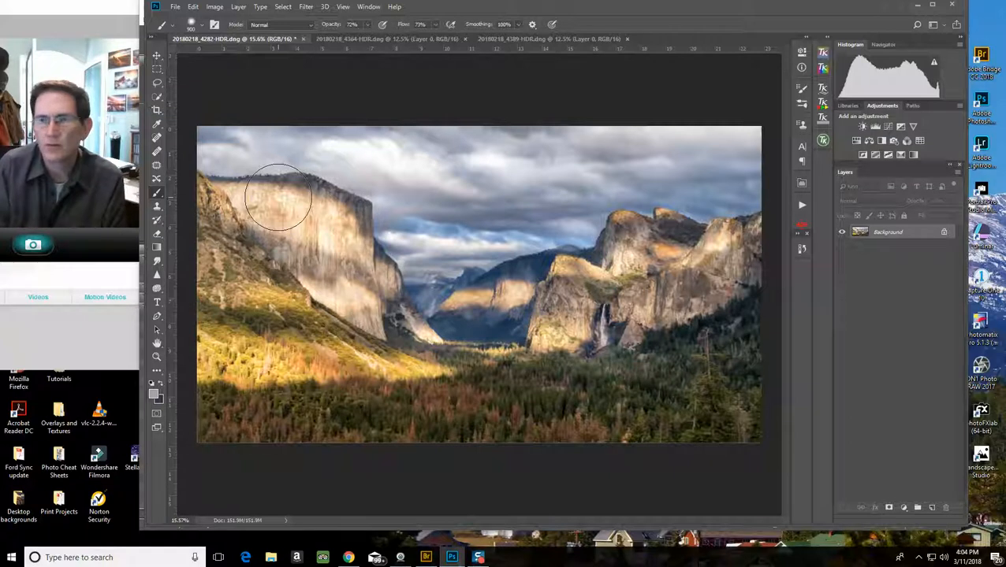
Step: Bring back the Selective Tool, open Color Efex Pro 4, and choose Darken / Lighten Center with shape 2, centred on the valley
left_click_drag(1005, 99, 746, 108)
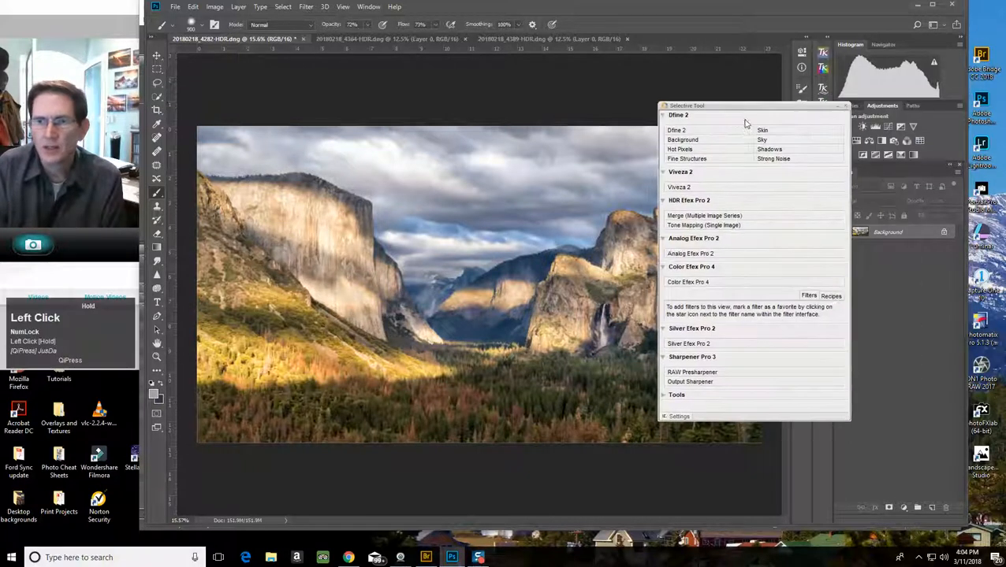
left_click(701, 282)
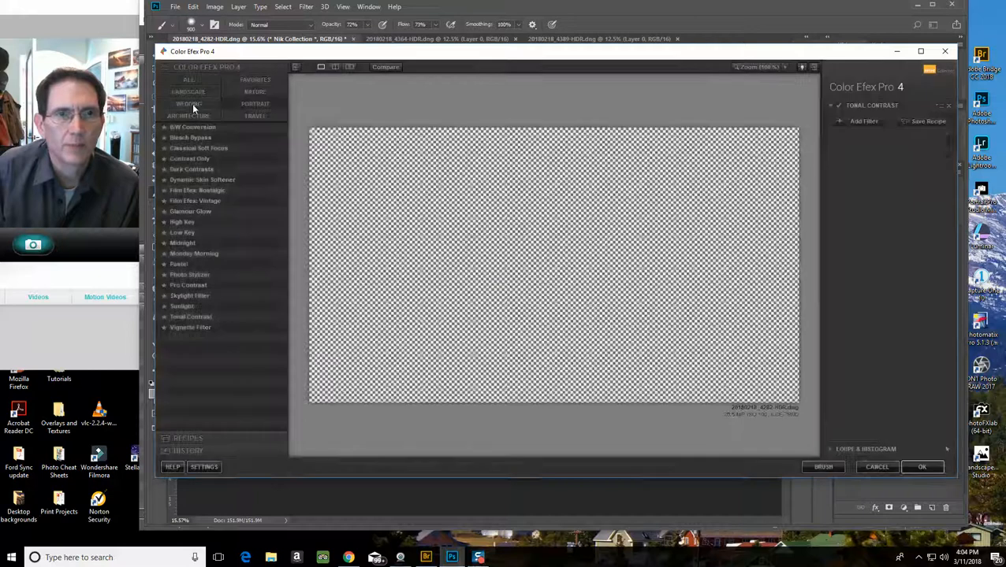
left_click(192, 103)
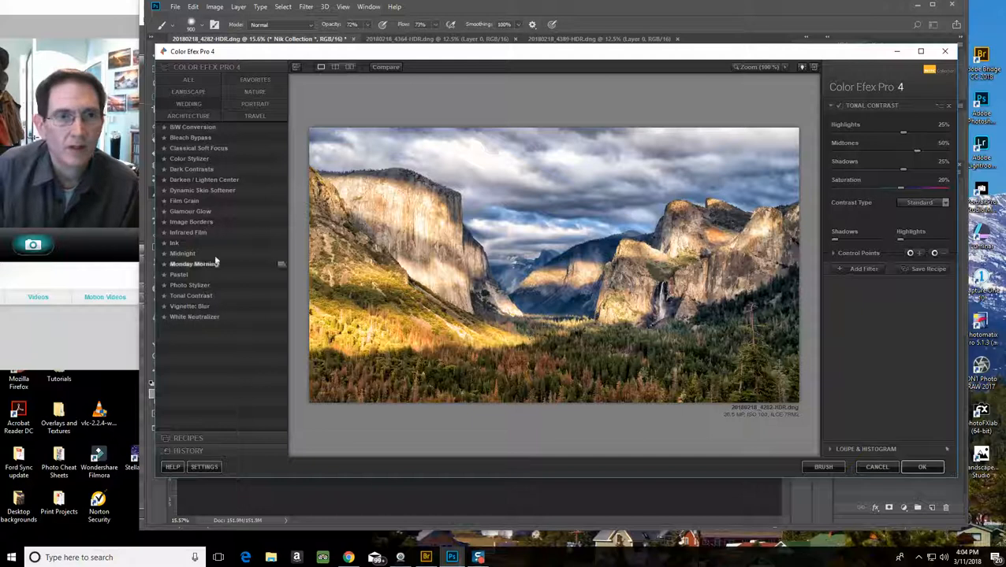
left_click(183, 181)
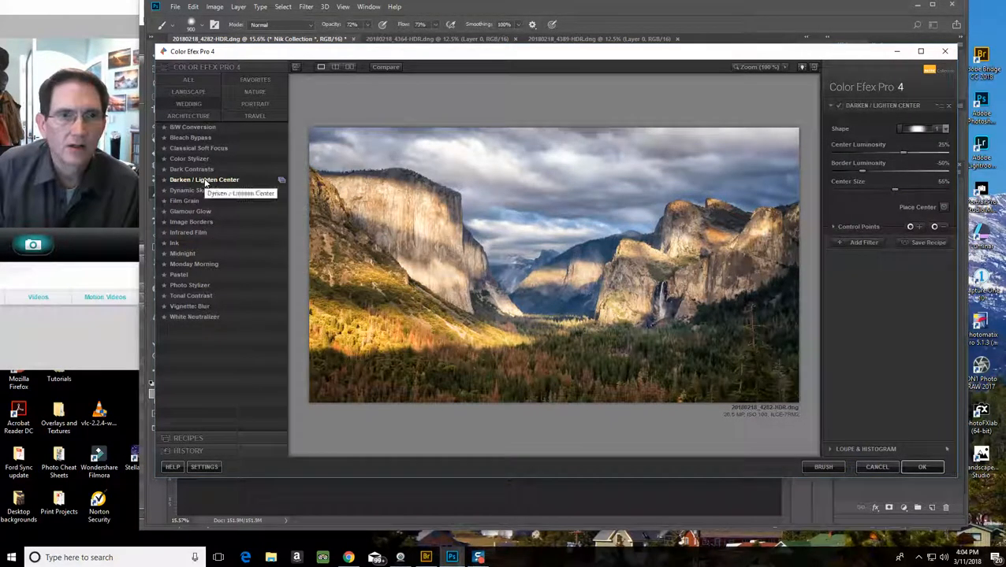
left_click(943, 129)
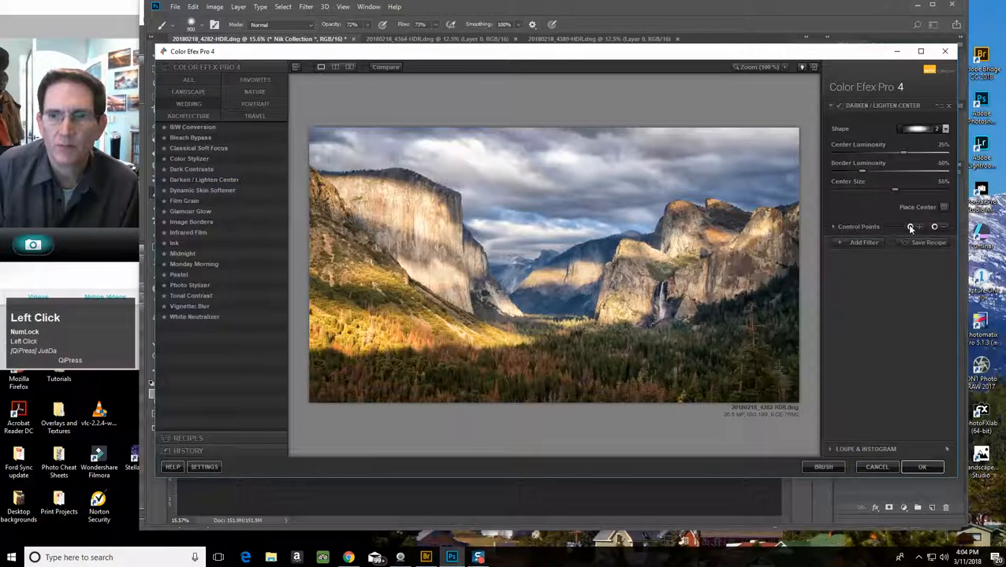
left_click(943, 208)
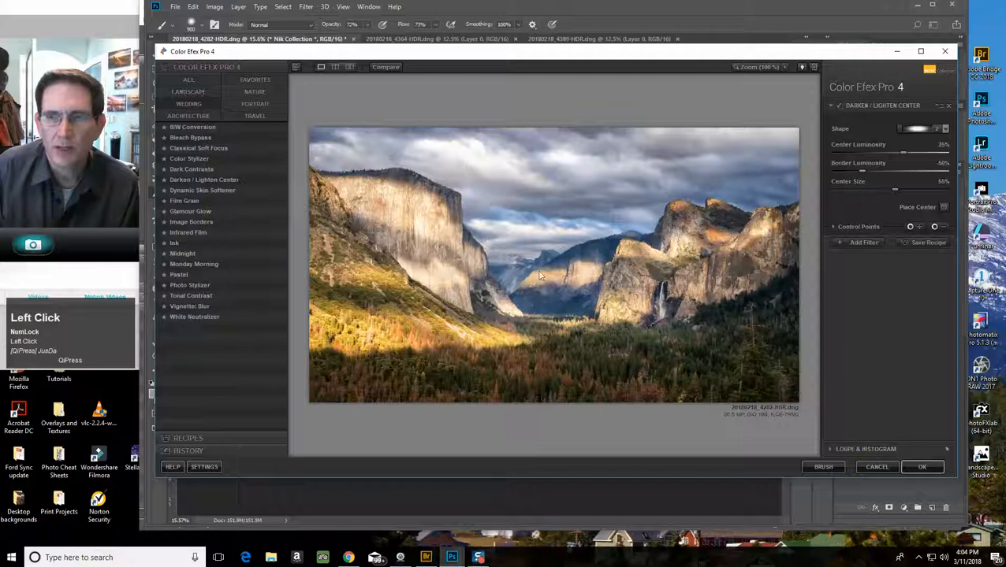
Step: Compare the photo with and without the Darken / Lighten Center effect, examining the borders and the central valley
left_click(838, 107)
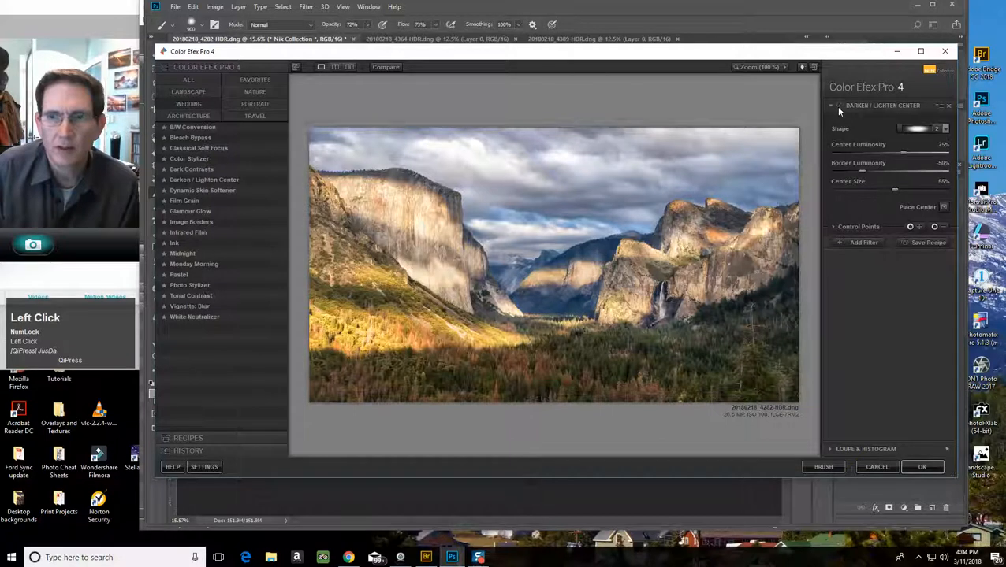
left_click(837, 107)
left_click(838, 107)
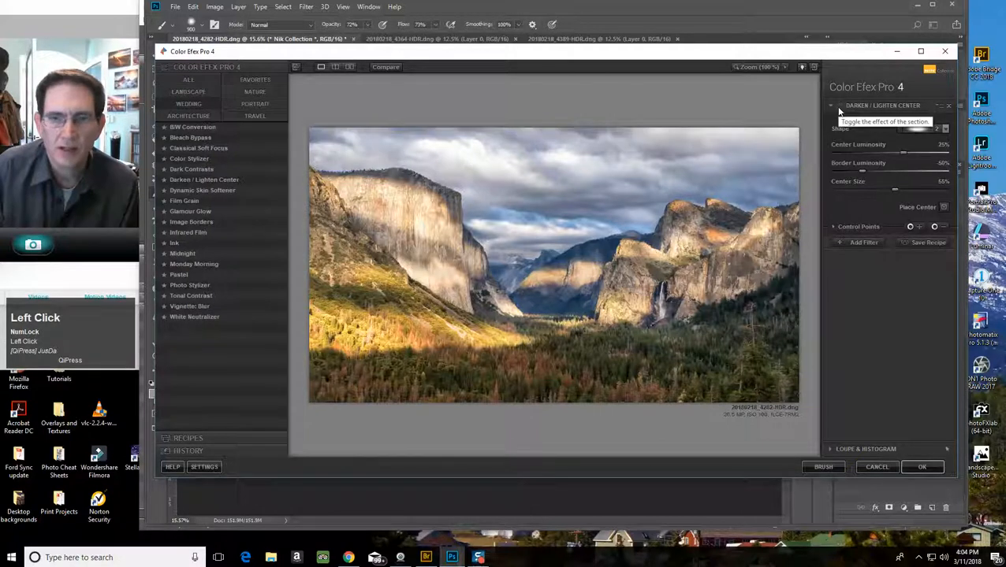
left_click(838, 108)
left_click(838, 107)
left_click(838, 107)
left_click(837, 108)
left_click(838, 108)
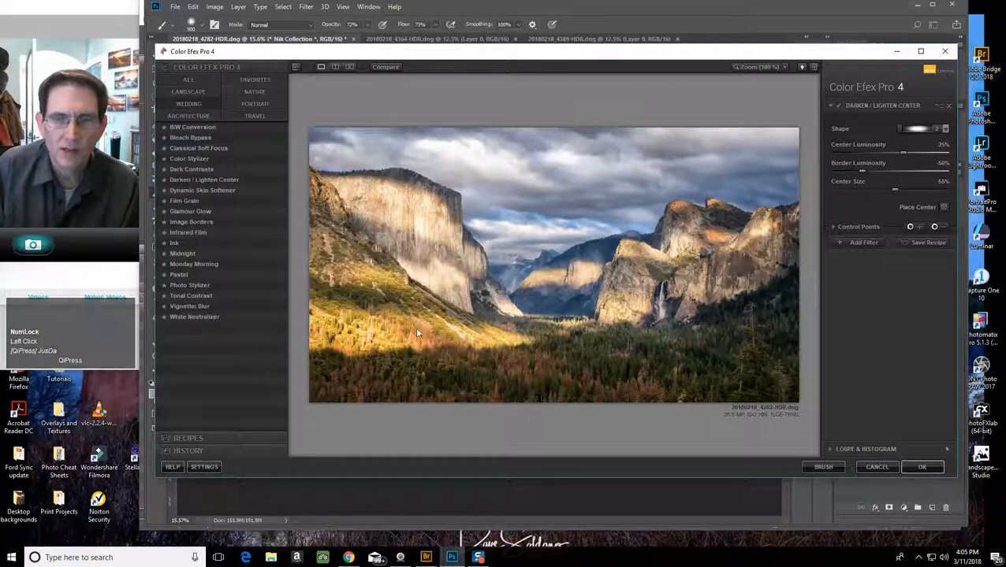
left_click(837, 108)
left_click(838, 108)
left_click(837, 108)
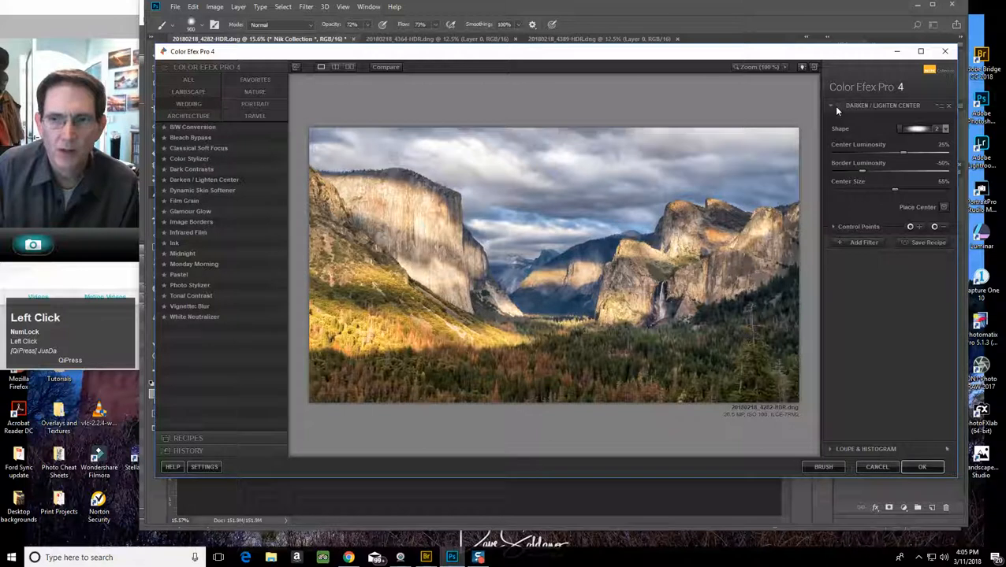
left_click(837, 108)
left_click(837, 108)
left_click(837, 108)
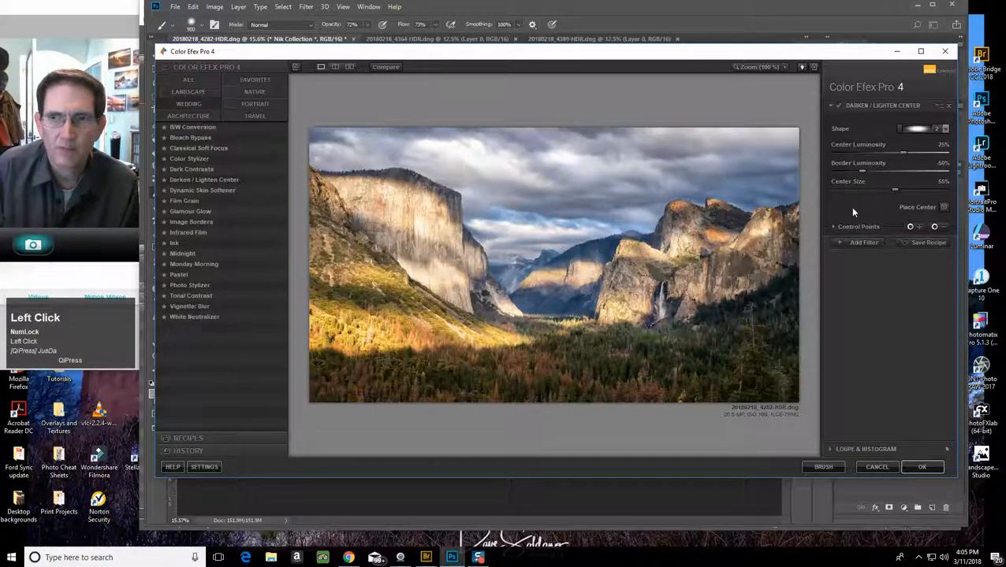
Step: Apply the Darken / Lighten Center filter, set its layer opacity to 85%, and flatten the image
left_click(924, 466)
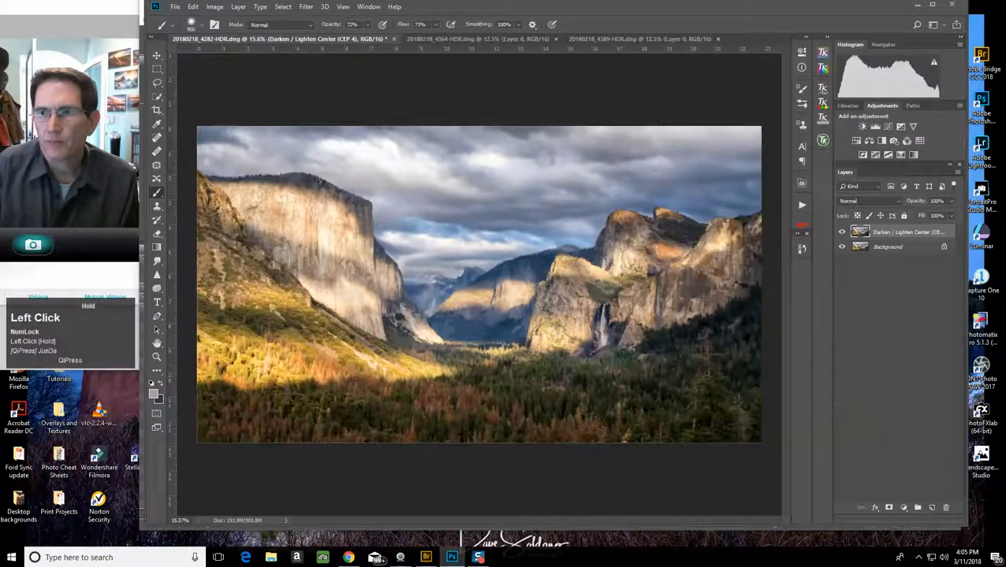
mouse_move(951, 206)
left_mouse_down()
mouse_move(897, 217)
mouse_move(945, 218)
left_mouse_up()
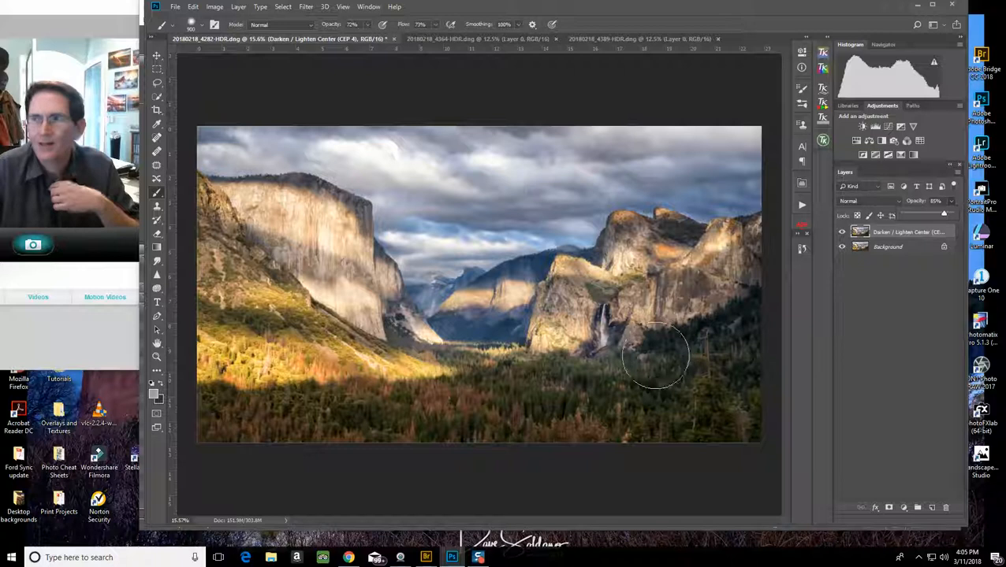
left_click(237, 7)
left_click(268, 402)
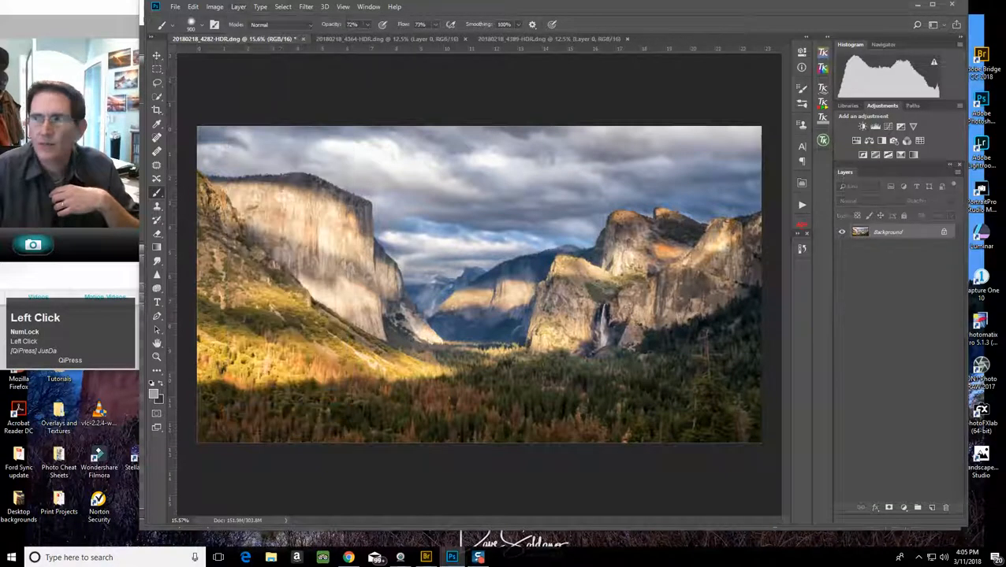
Step: Bring back the Selective Tool and apply Dfine 2 noise reduction using the Automatic method
left_click_drag(786, 123, 659, 123)
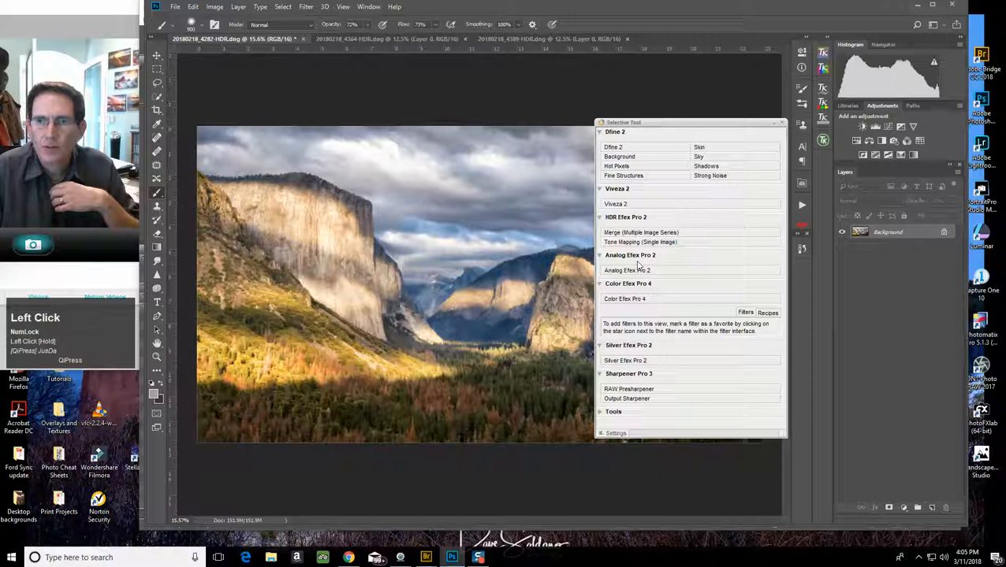
left_click(620, 156)
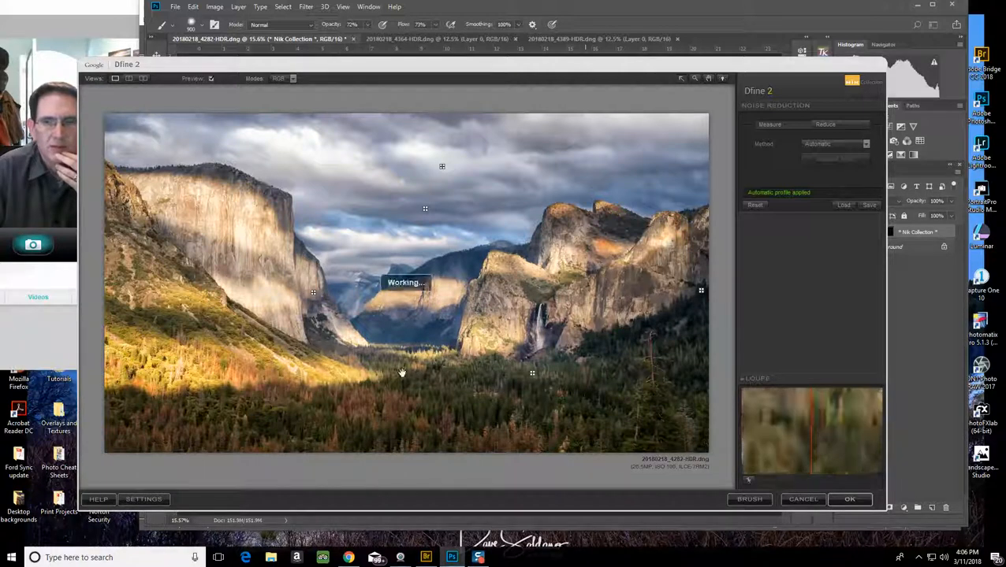
left_click(848, 501)
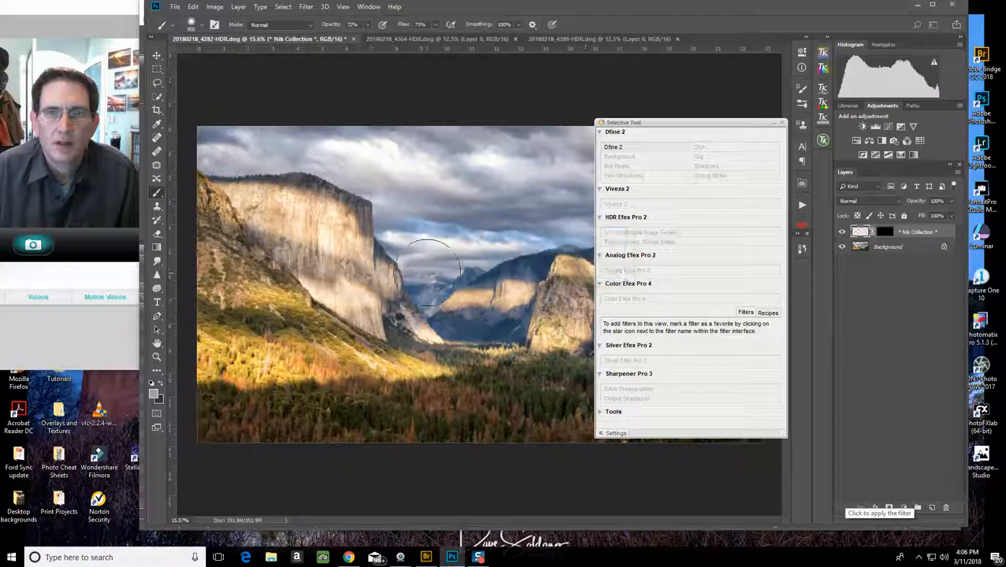
Step: Move the Selective Tool out of the way and flatten the Dfine 2 layer into the background
left_click(781, 123)
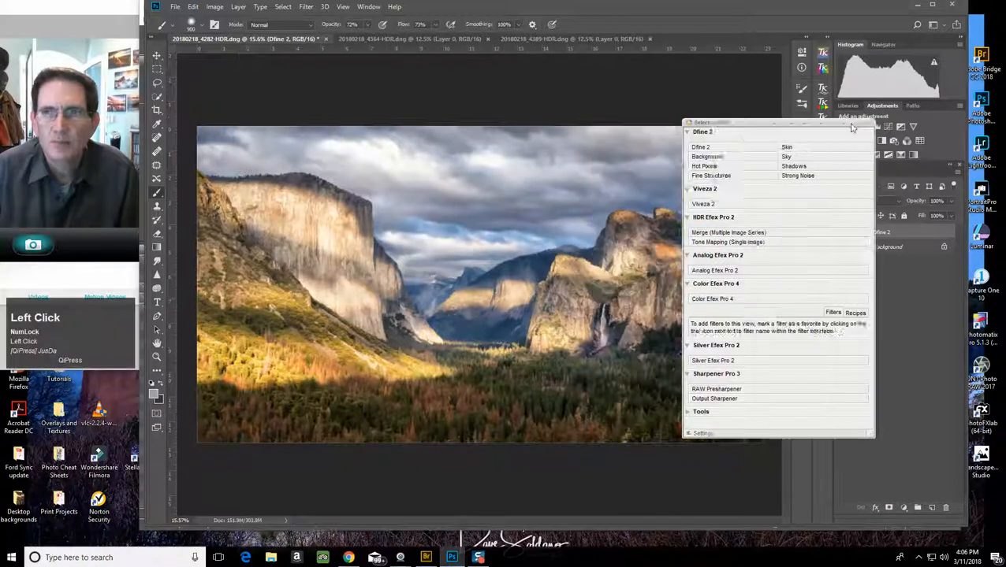
left_click(215, 6)
mouse_move(238, 8)
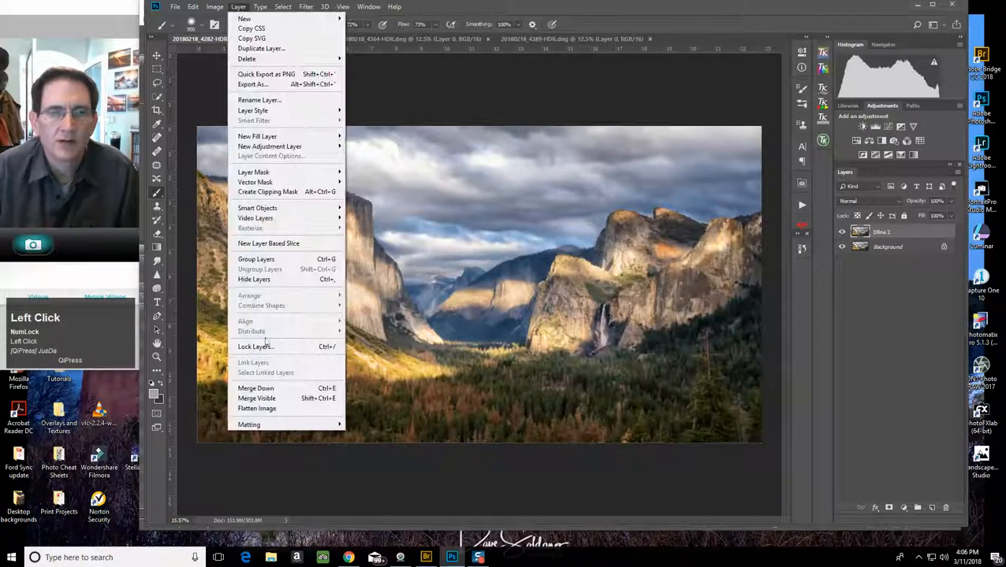
left_click(257, 408)
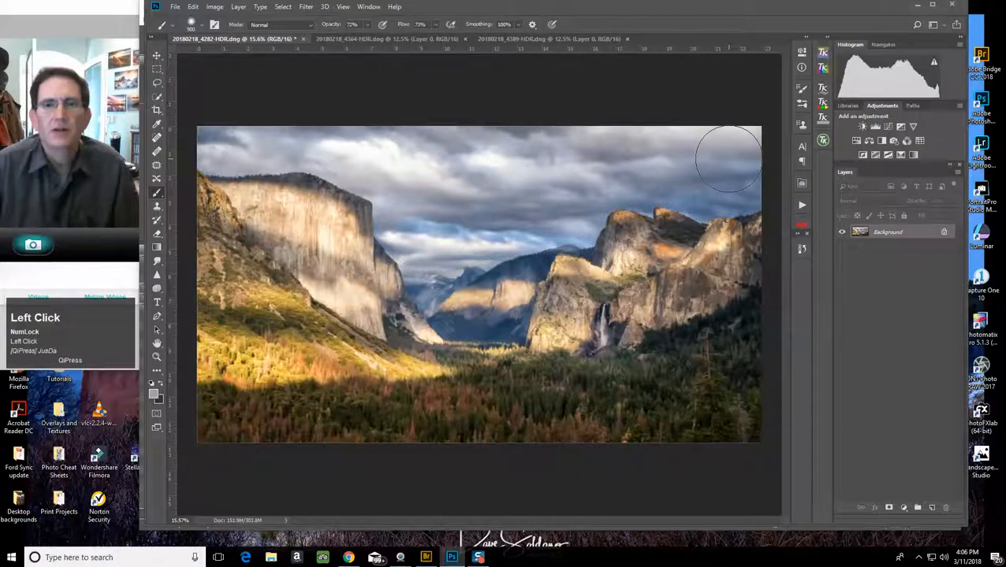